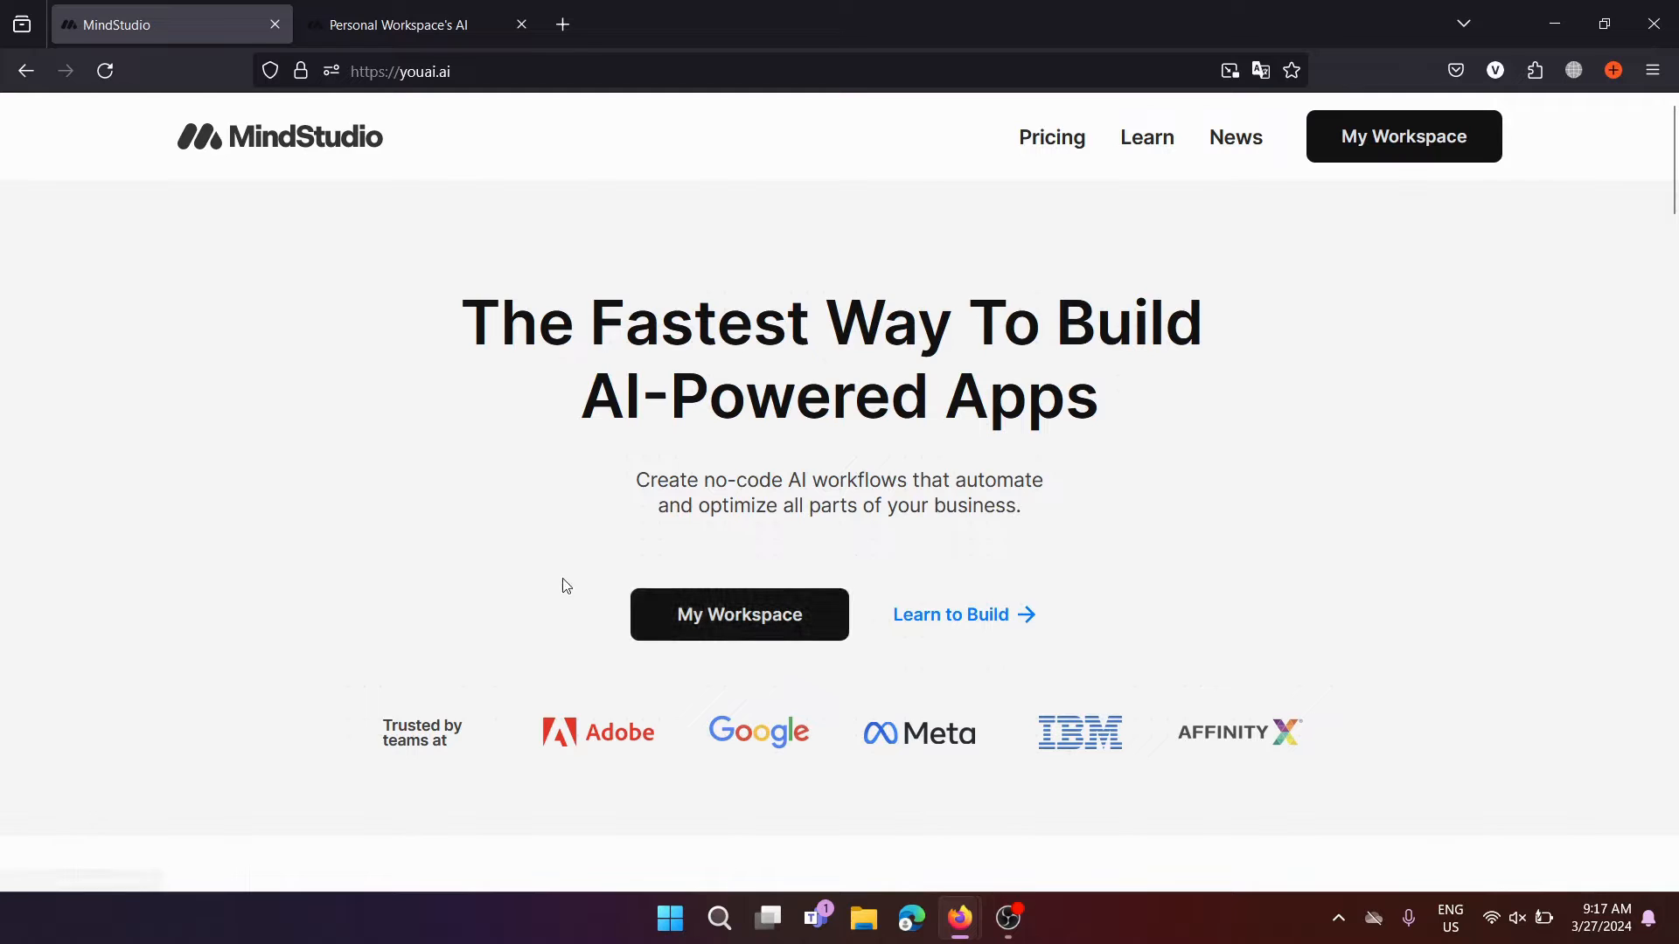
Switch to the Personal Workspace's AI chat page
left_click(429, 8)
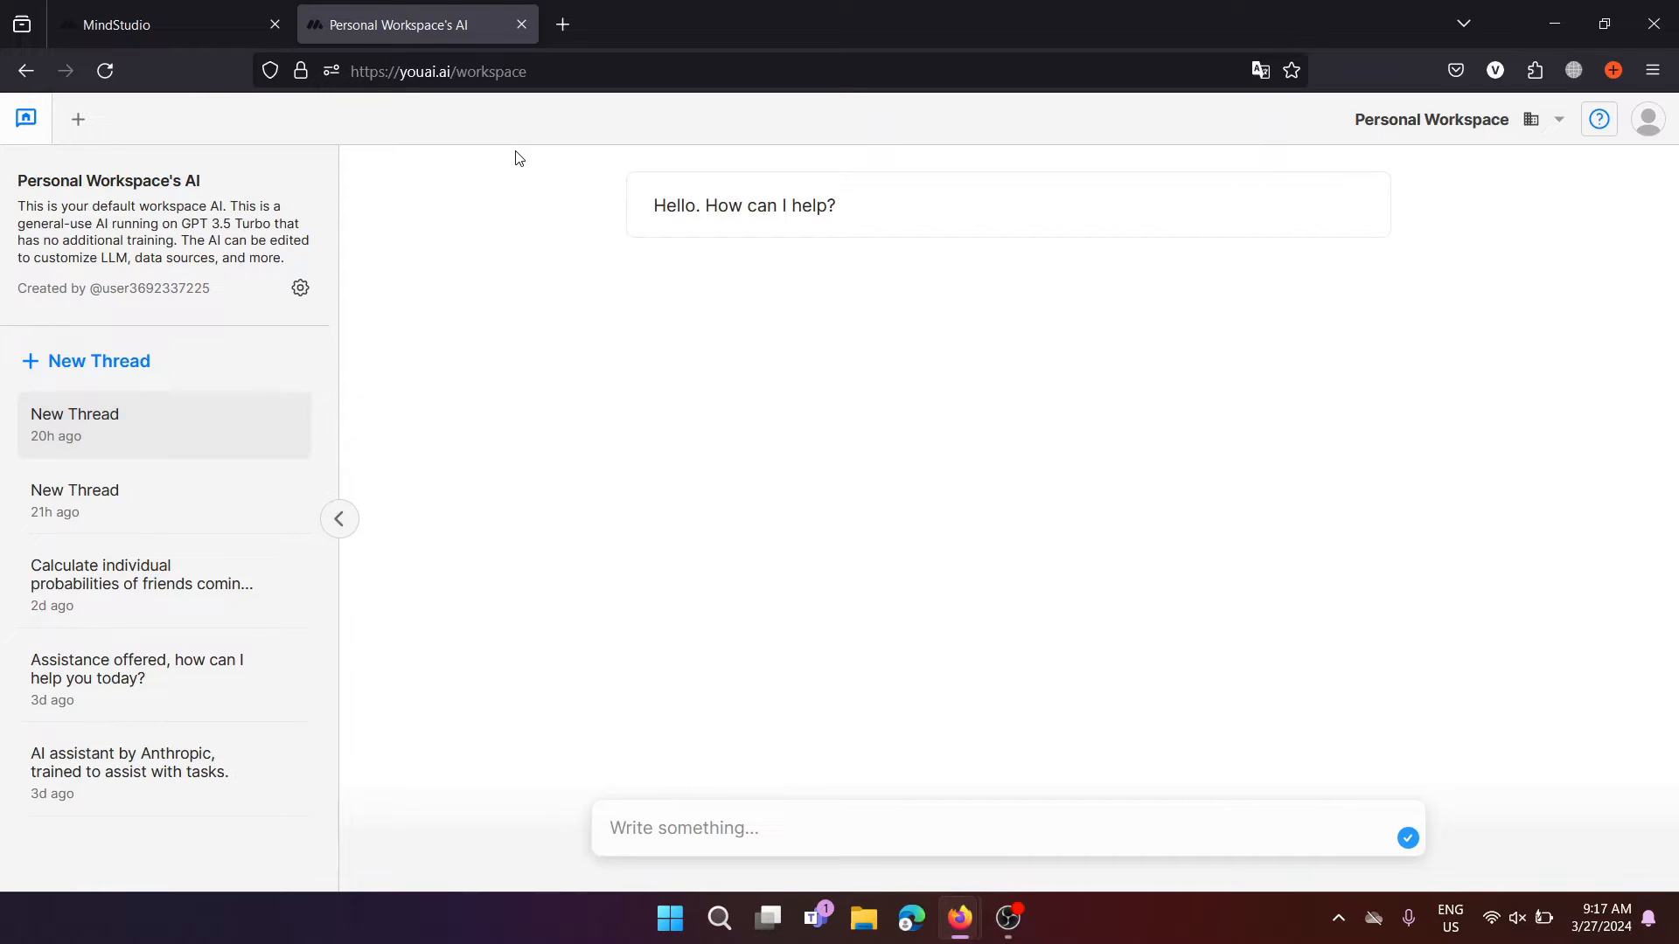
Open the Personal Workspace's AI in the editor through its settings gear's Edit AI option
left_click(818, 831)
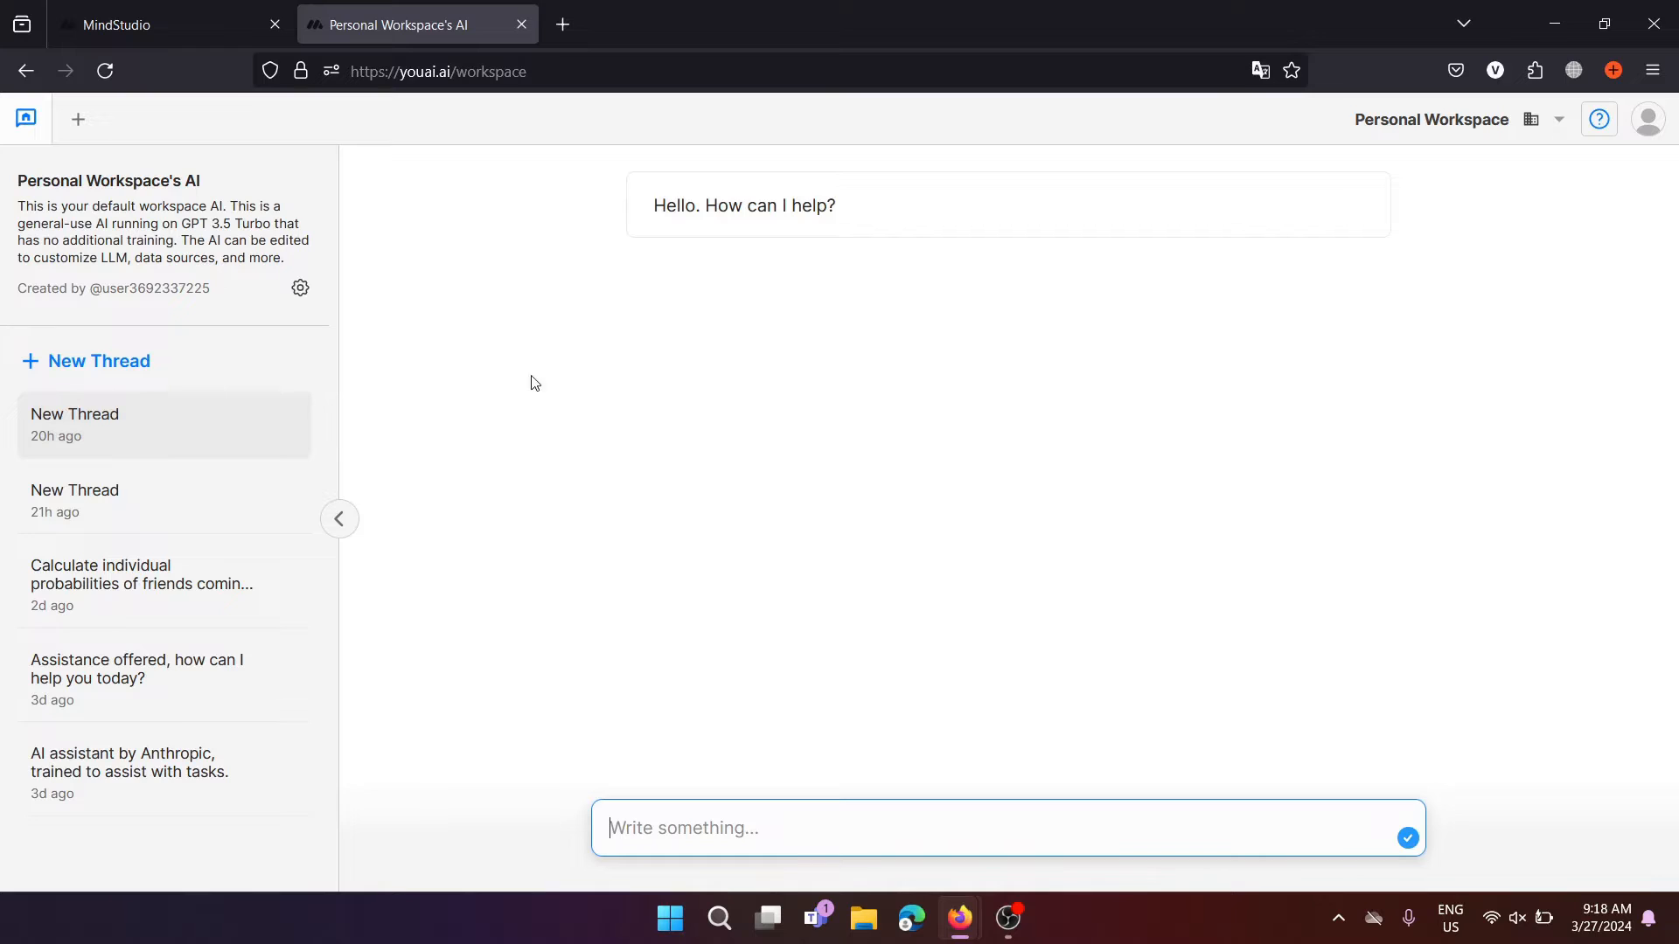
left_click(301, 293)
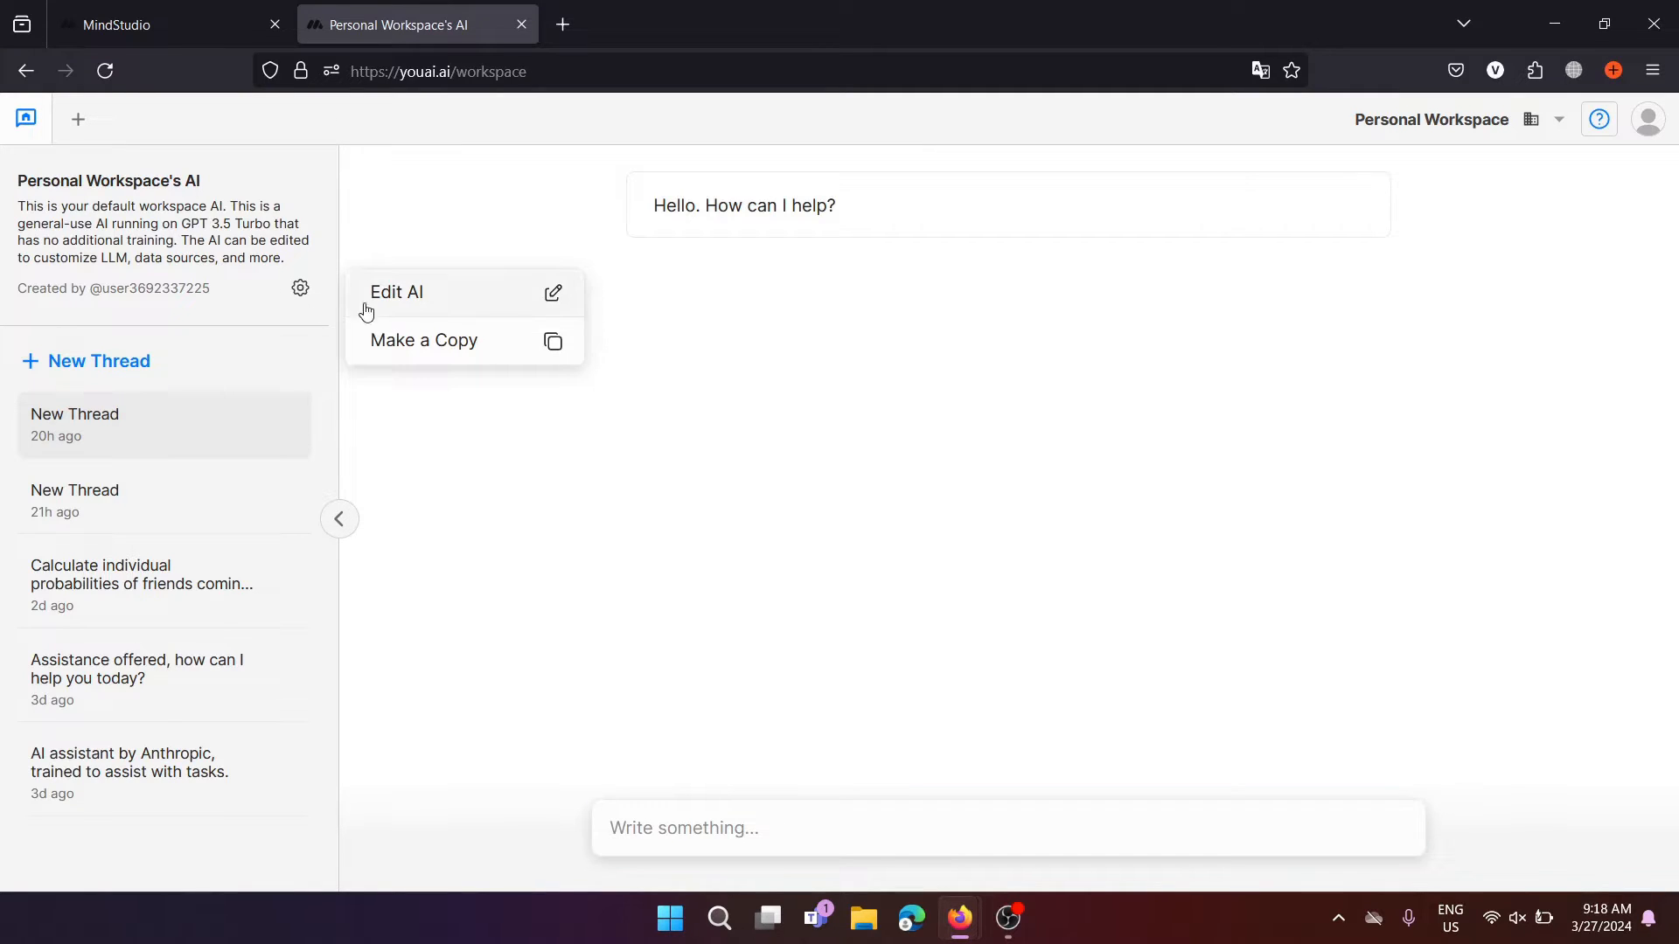
left_click(449, 294)
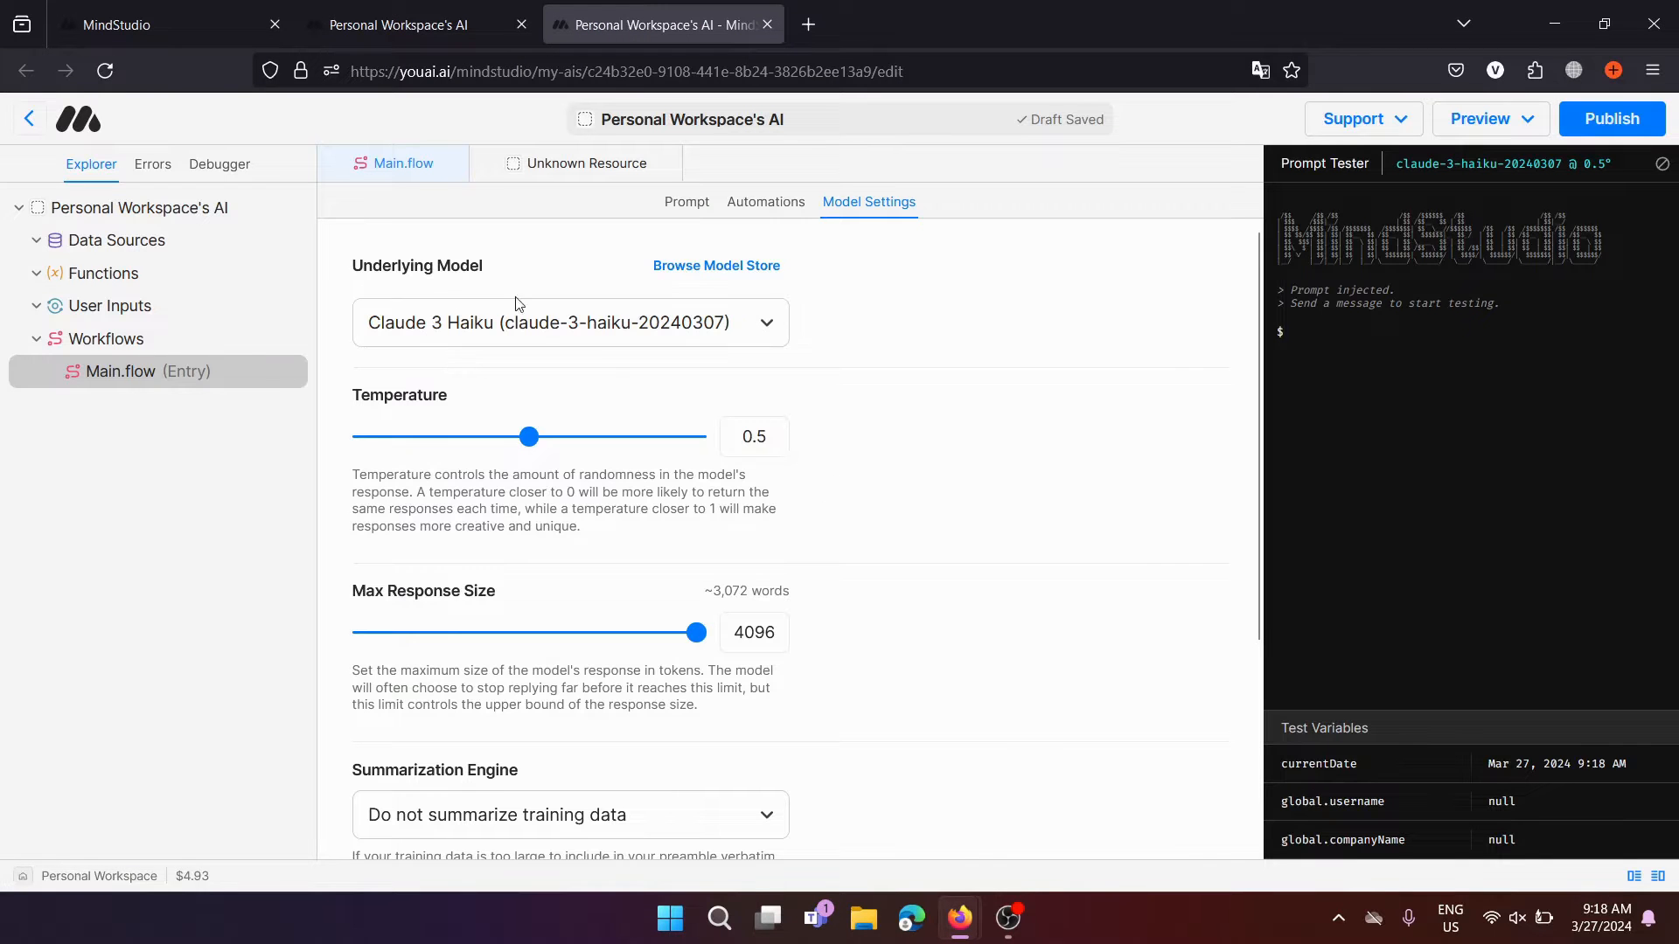
Check the AI's Data Sources and prompt, then open the model list under Model Settings
scroll(872, 539, "down", 3)
scroll(870, 538, "up", 3)
scroll(987, 480, "down", 3)
scroll(987, 480, "up", 3)
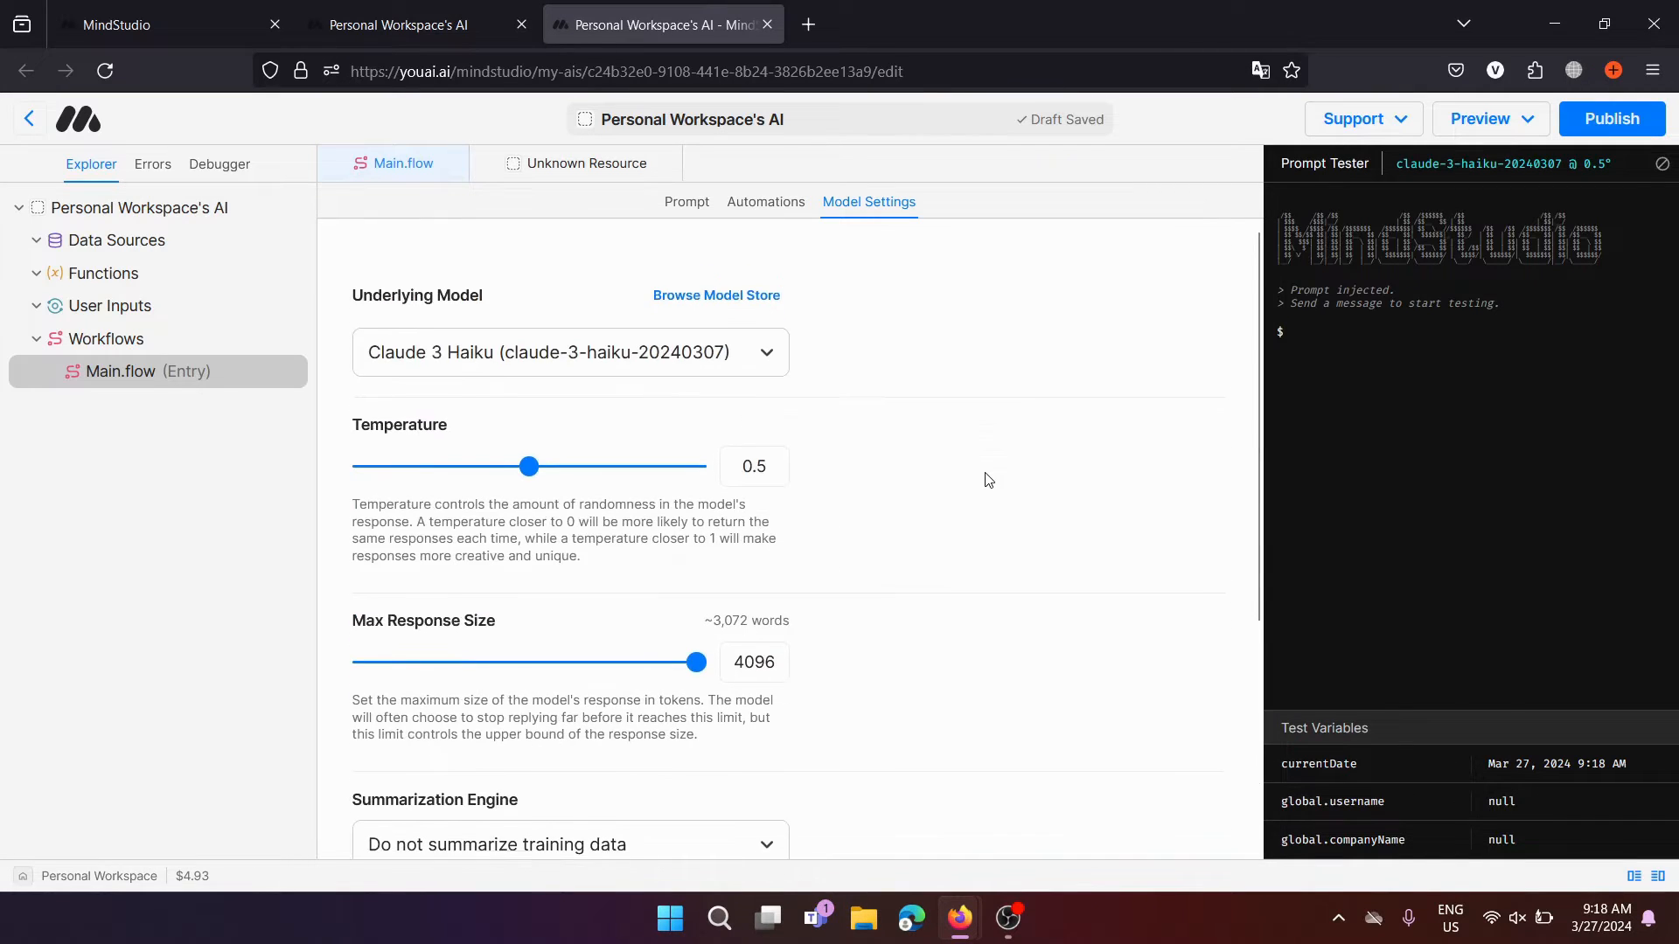
scroll(987, 480, "down", 1)
left_click(150, 247)
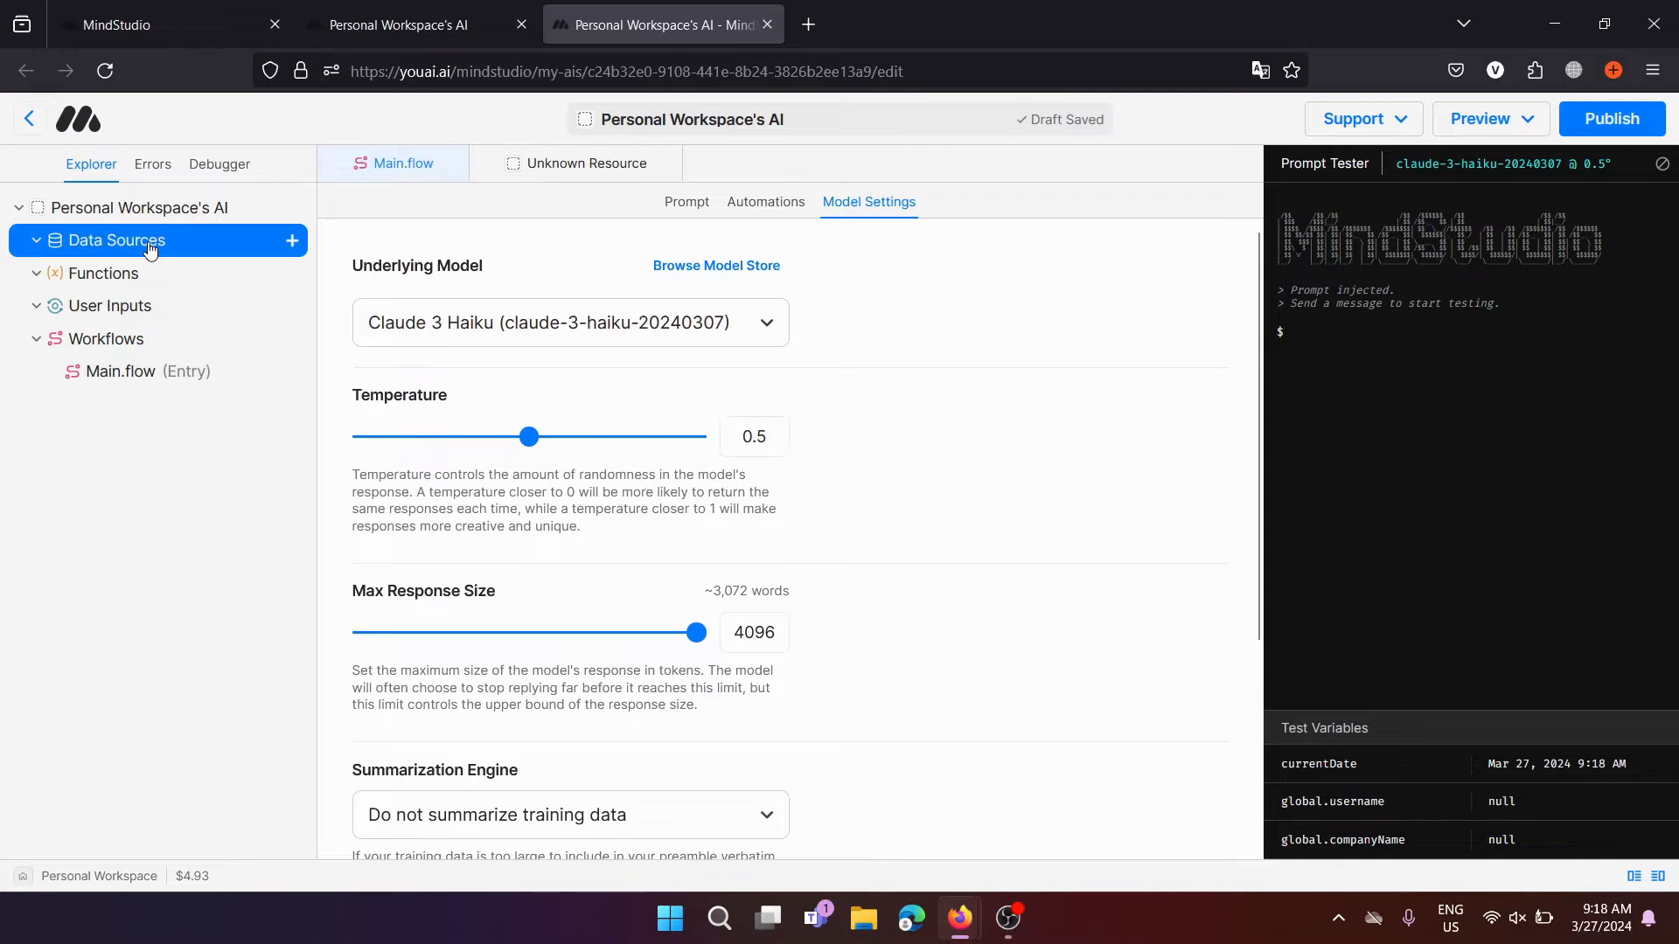
left_click(689, 210)
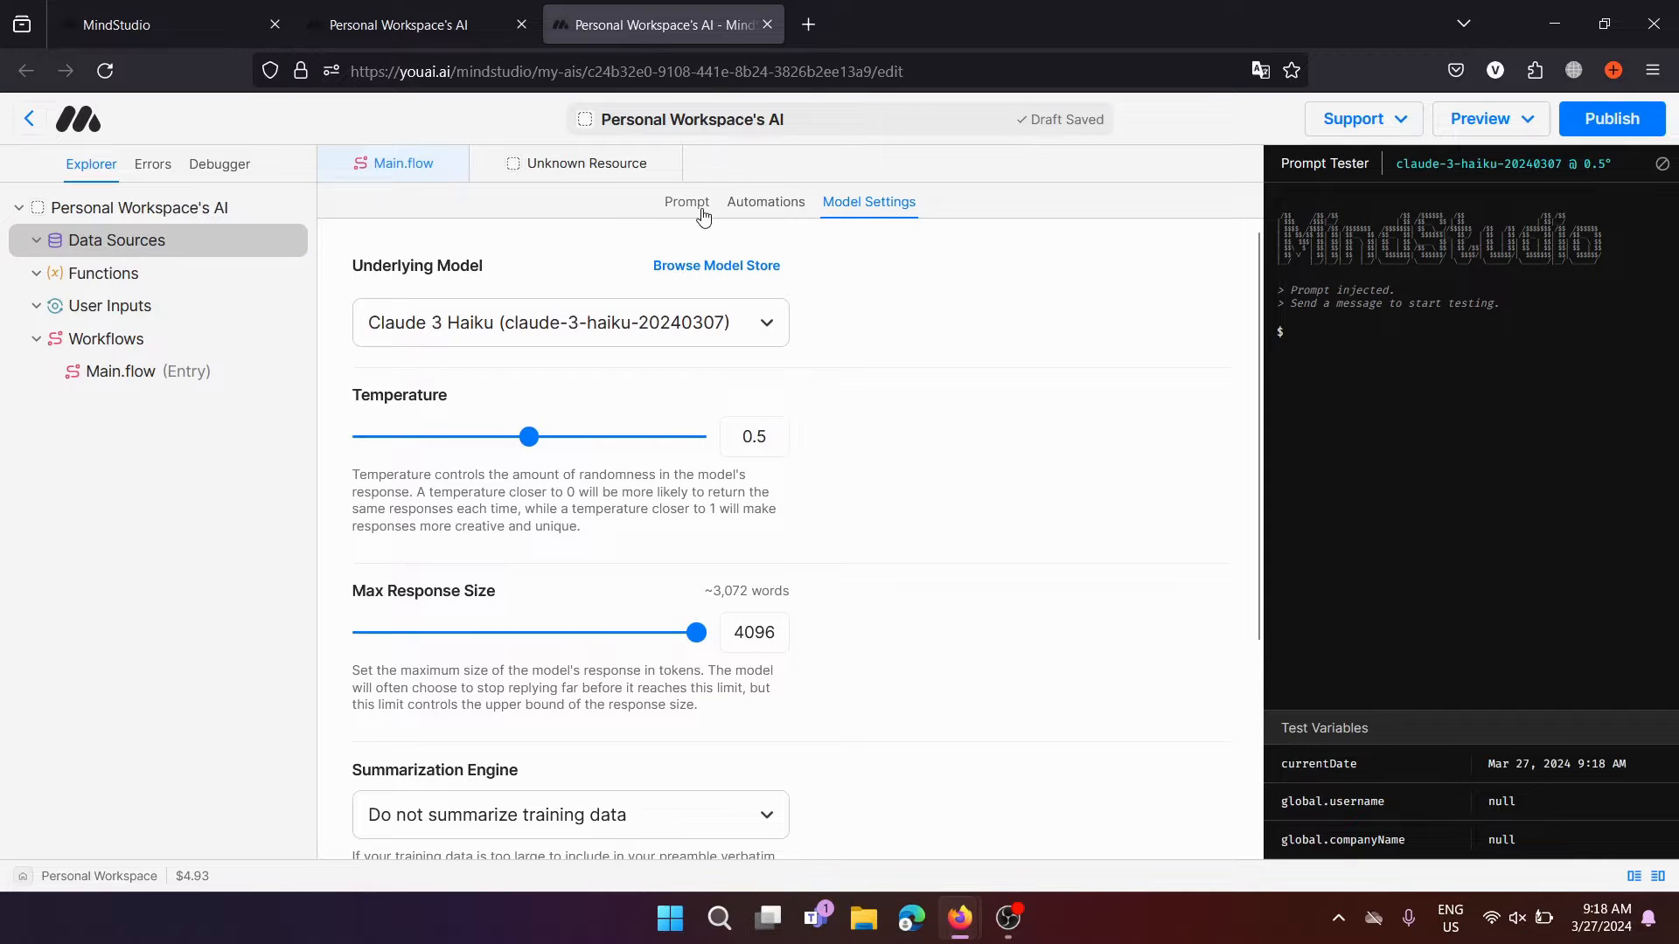
left_click(916, 206)
left_click(717, 314)
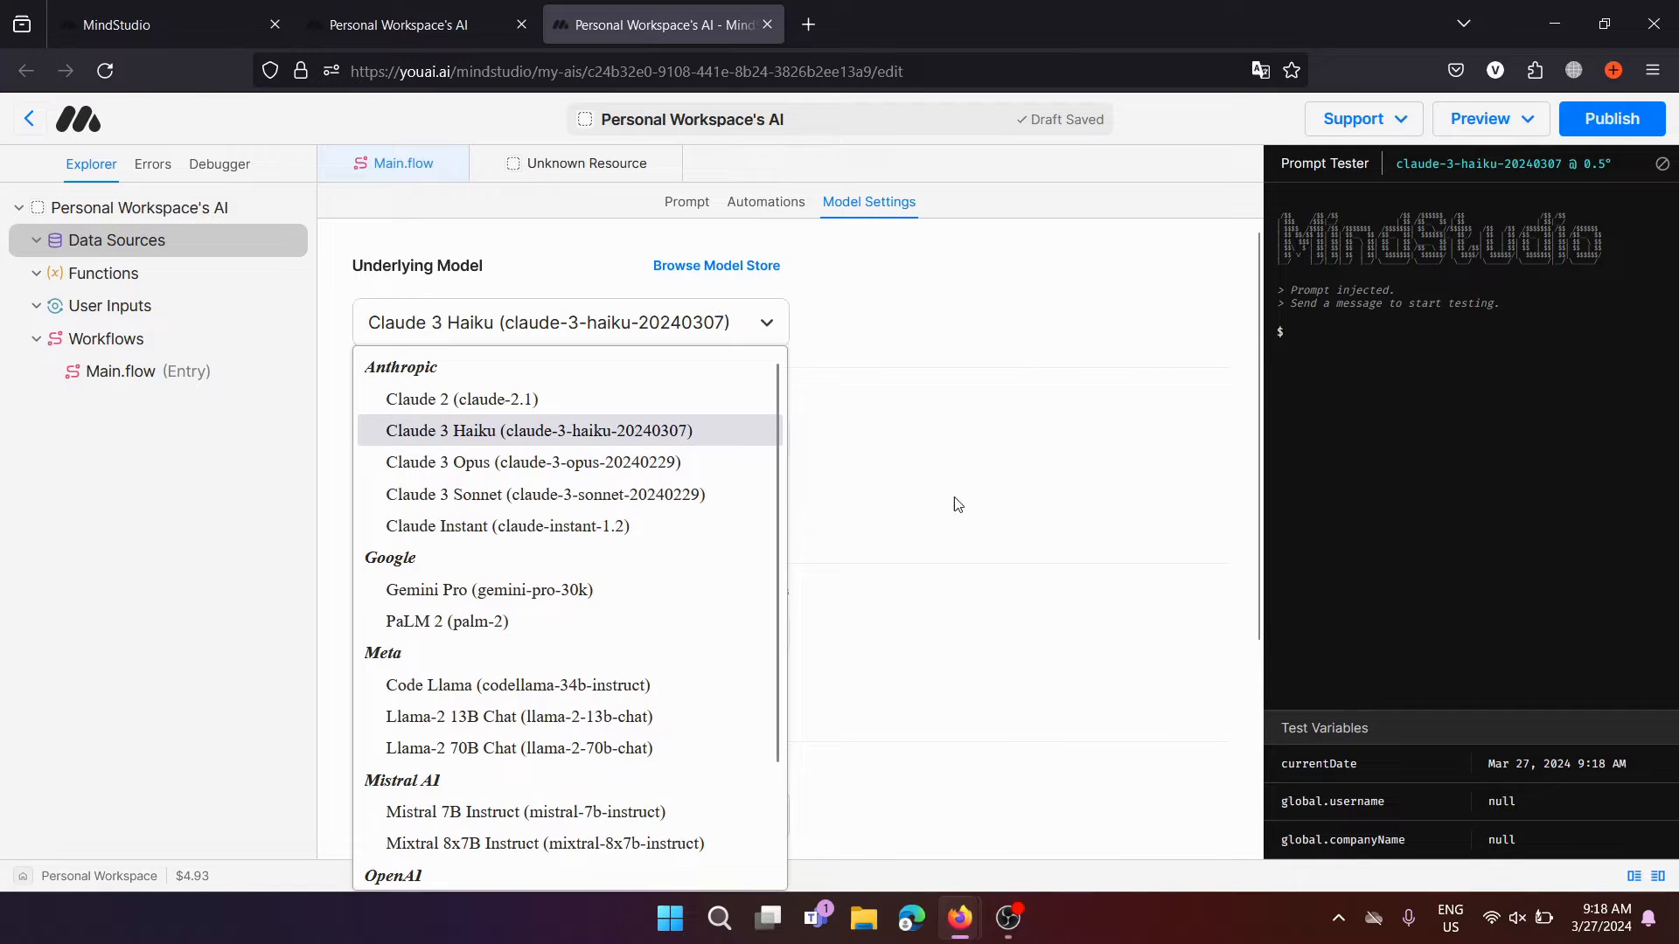
scroll(730, 572, "down", 2)
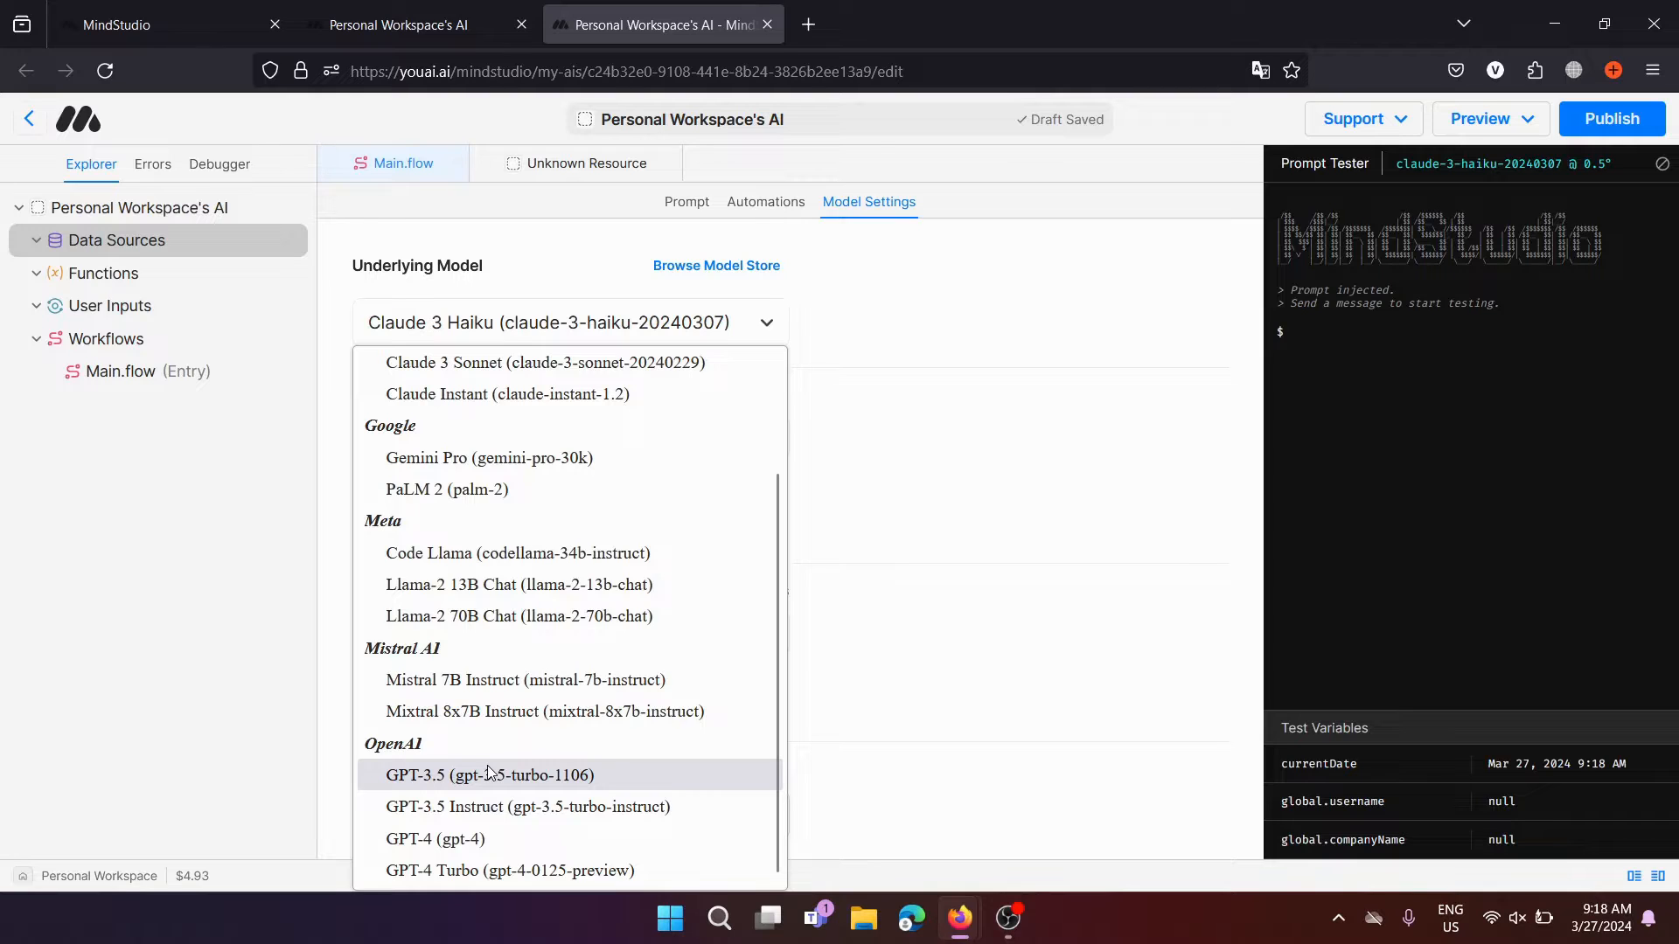
scroll(489, 773, "up", 2)
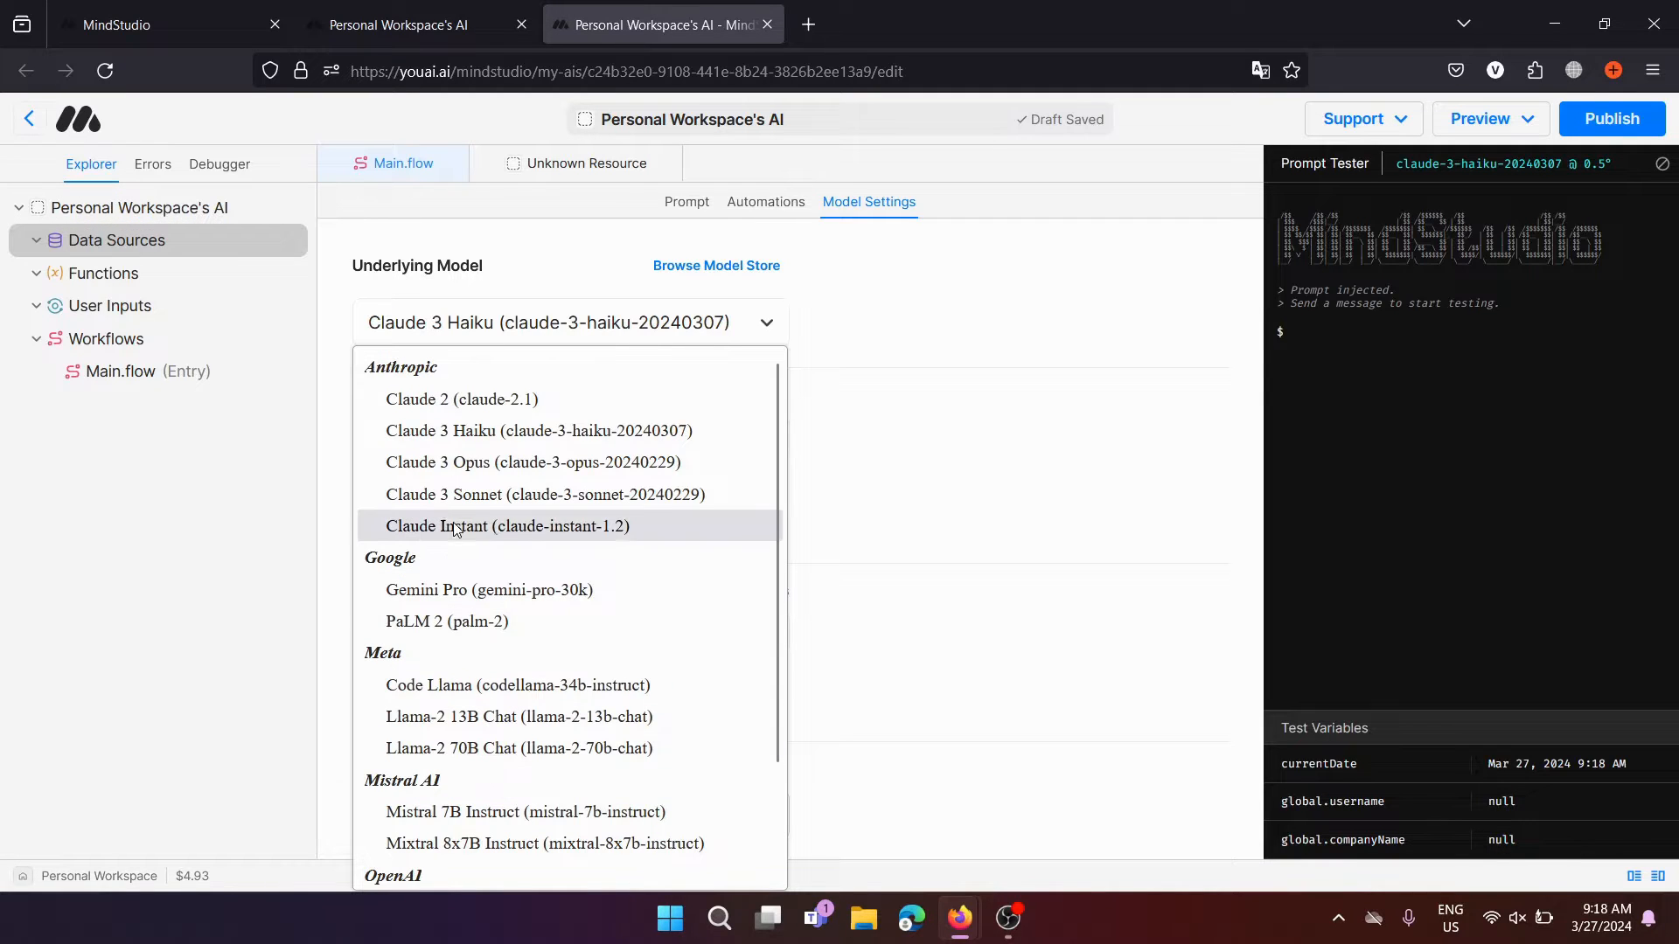
left_click(430, 437)
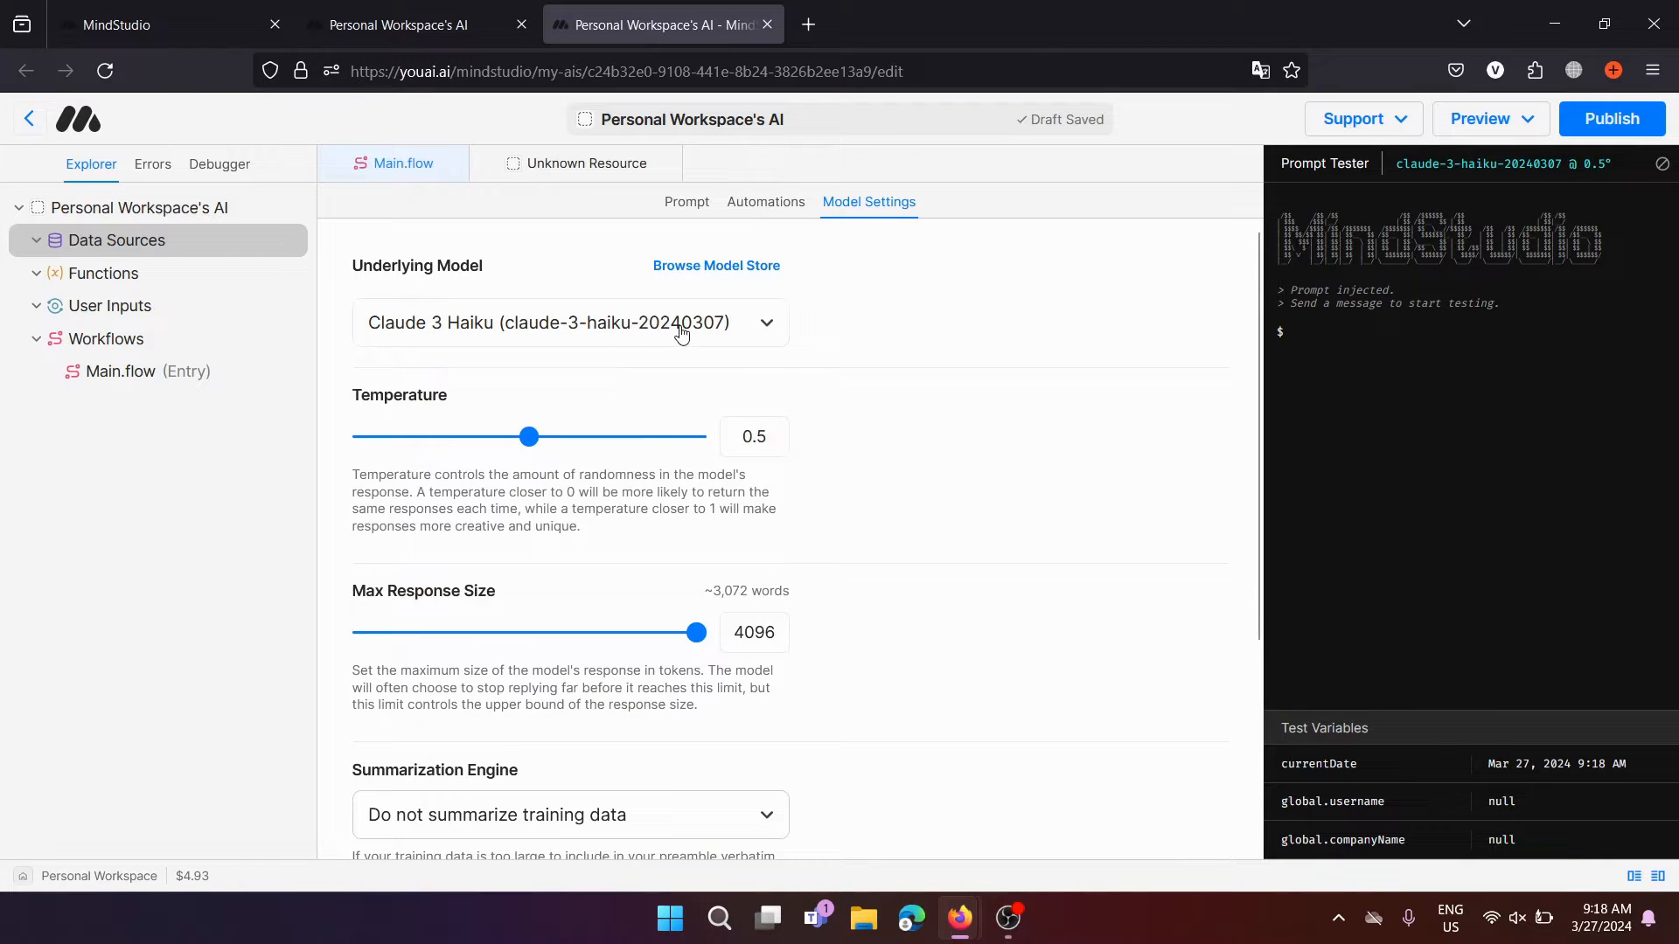
left_click(750, 348)
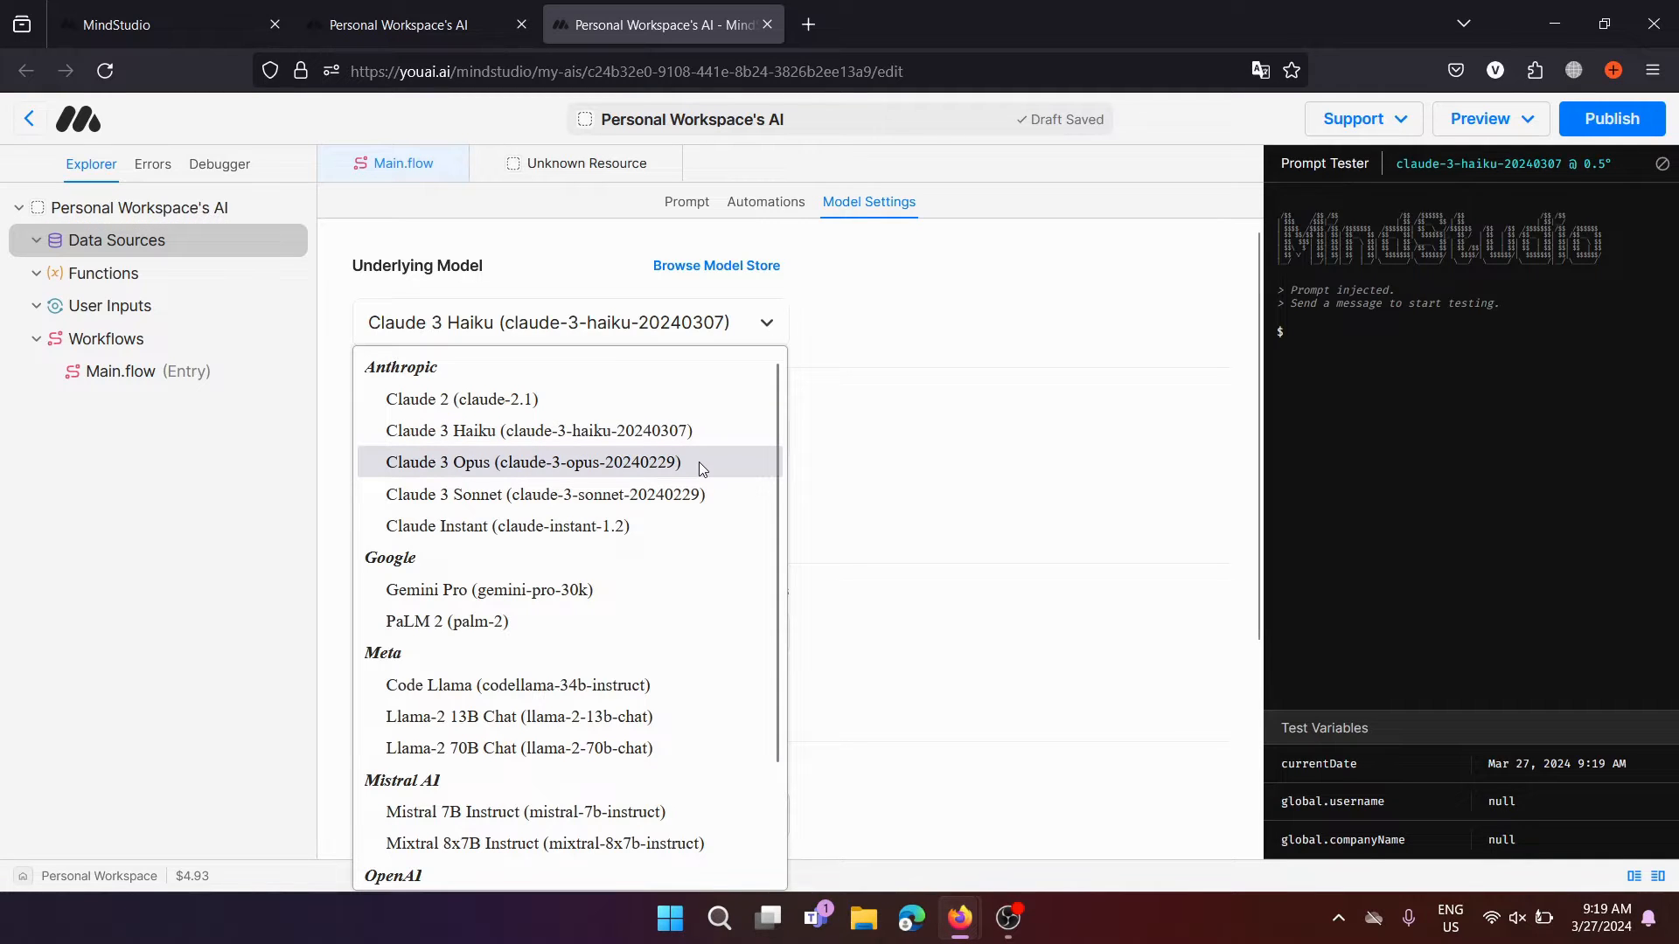
scroll(699, 462, "down", 3)
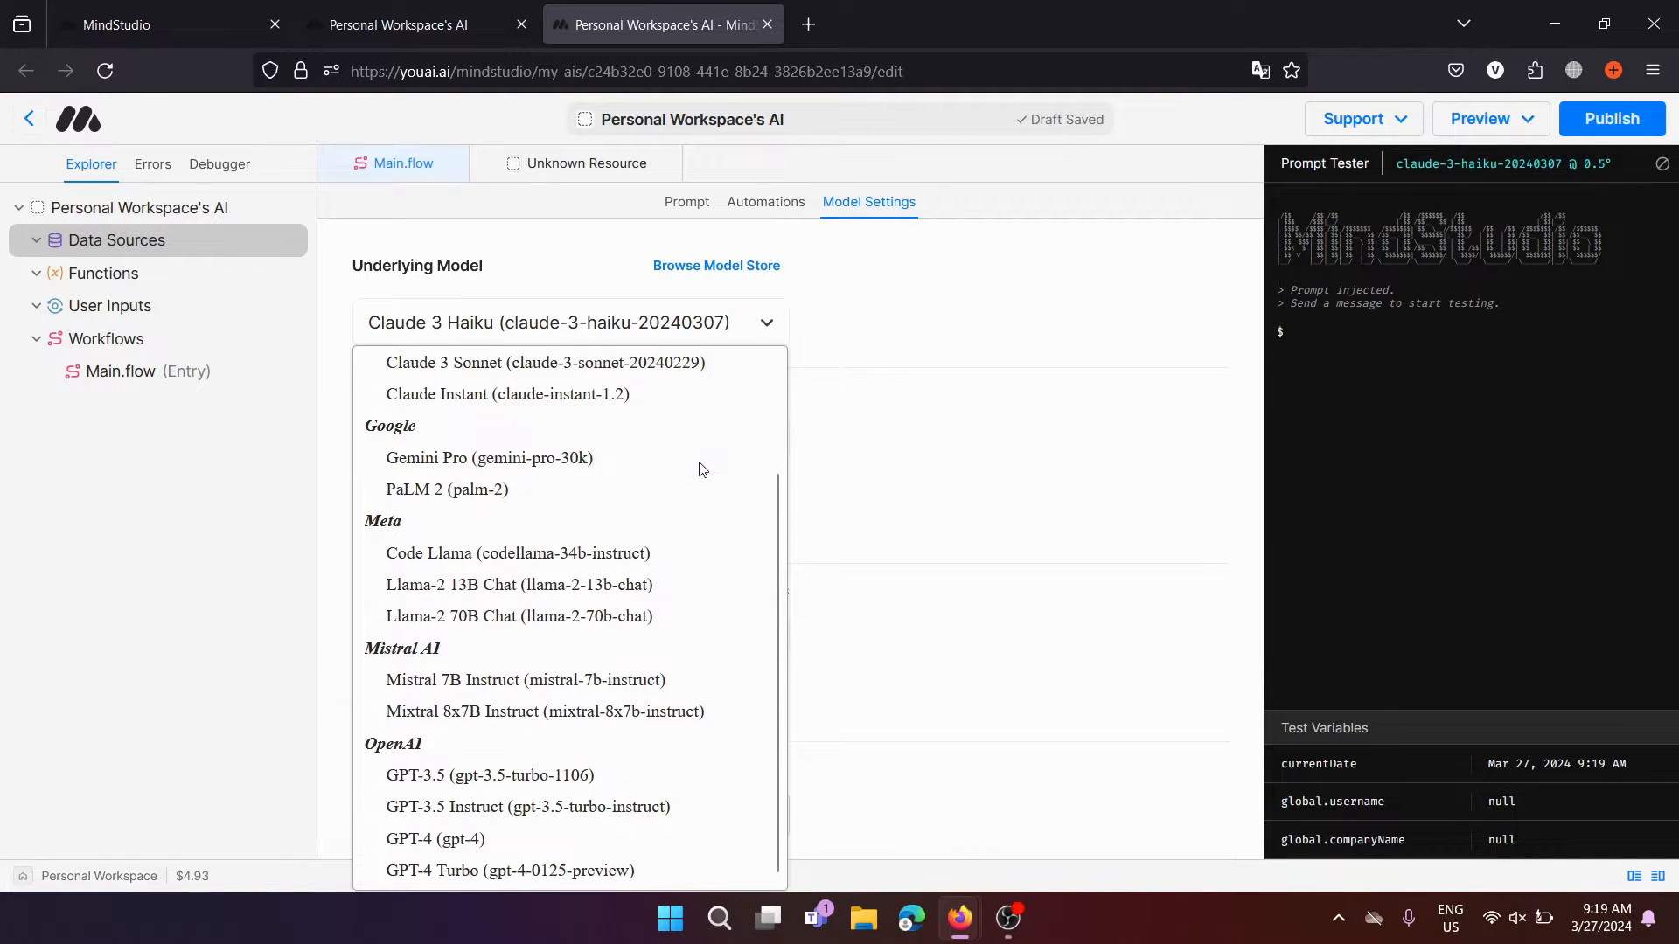
left_click(964, 675)
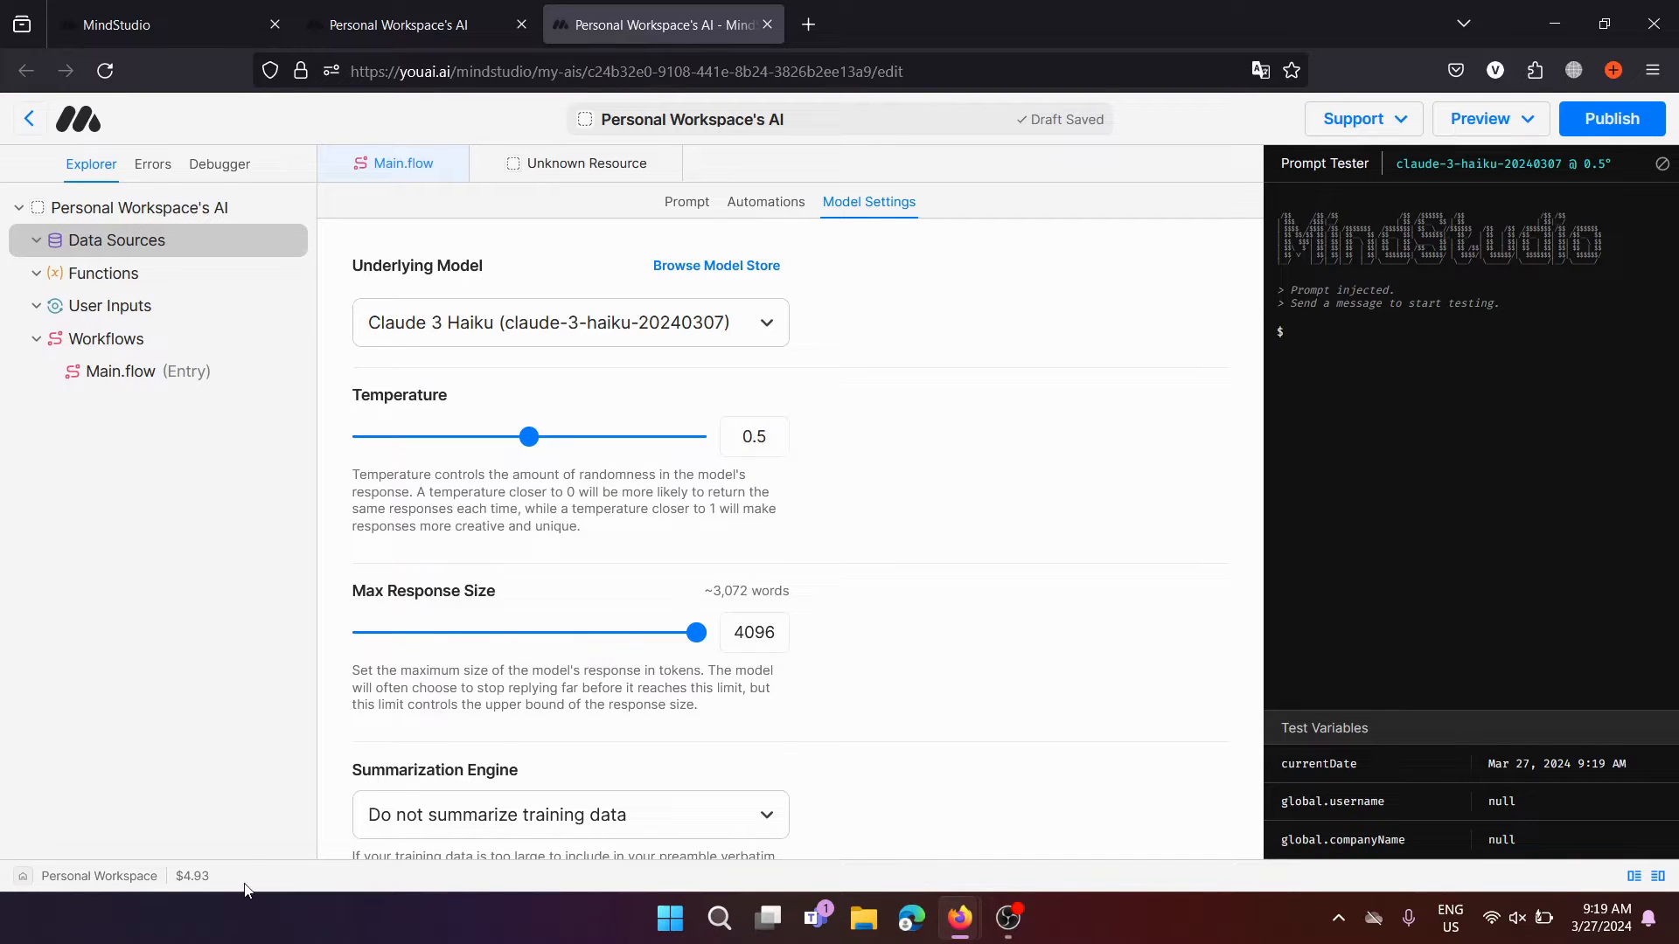
scroll(734, 532, "down", 3)
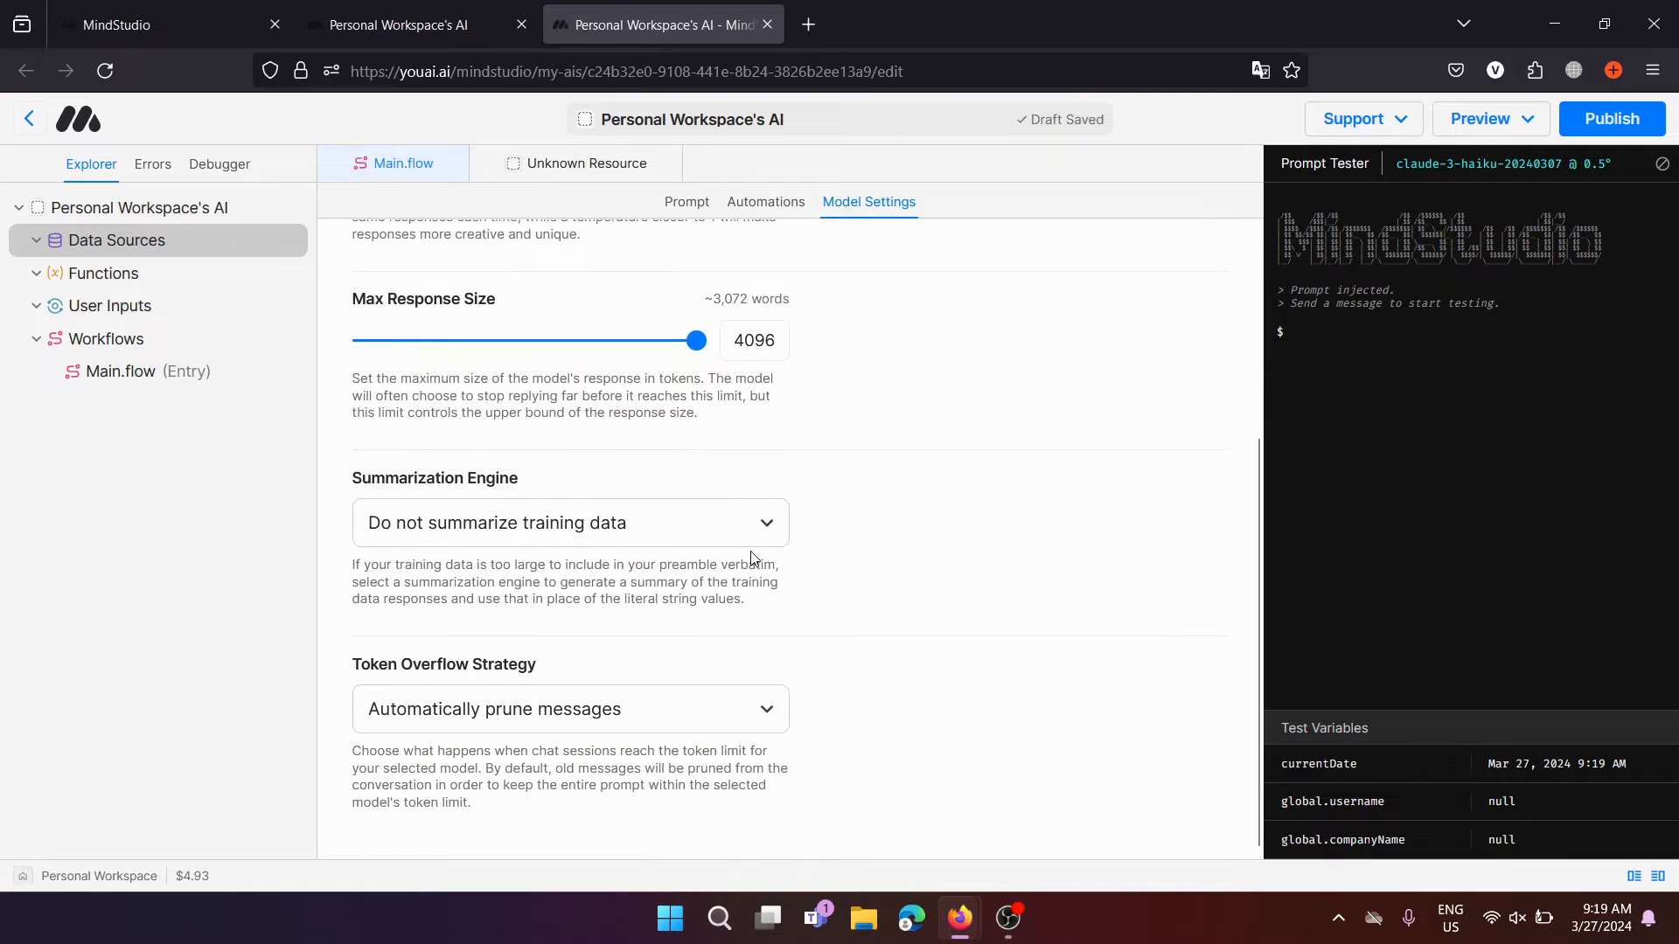
scroll(599, 465, "up", 3)
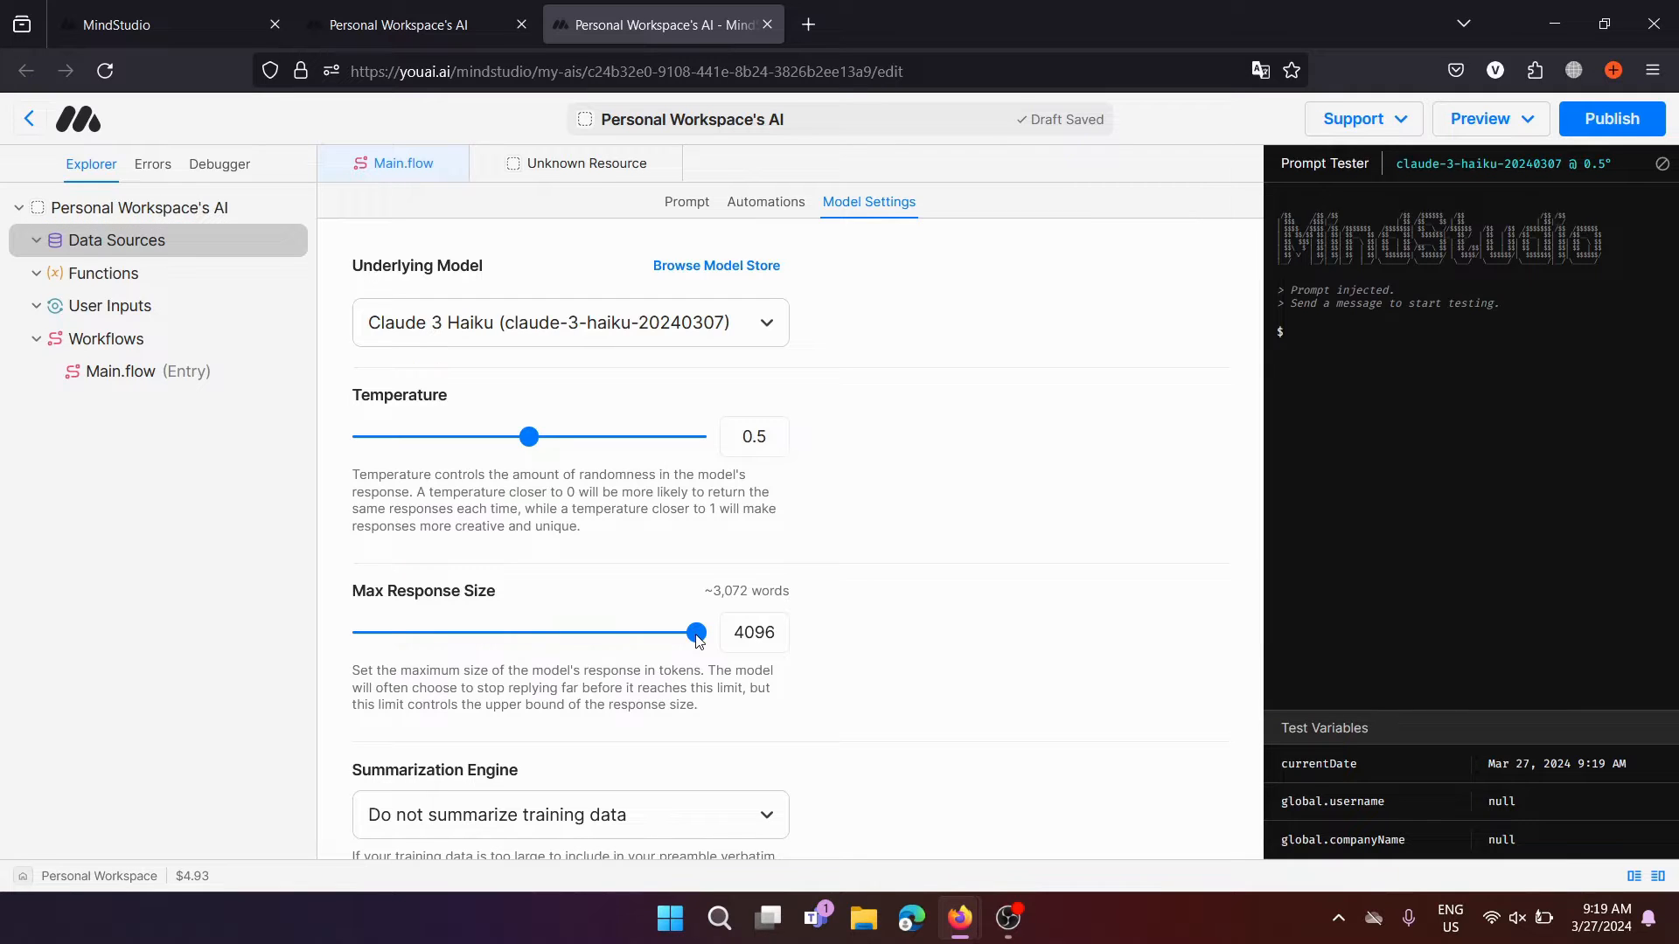
mouse_move(700, 641)
left_mouse_down()
mouse_move(391, 647)
mouse_move(700, 643)
left_mouse_up()
left_click_drag(727, 629, 785, 629)
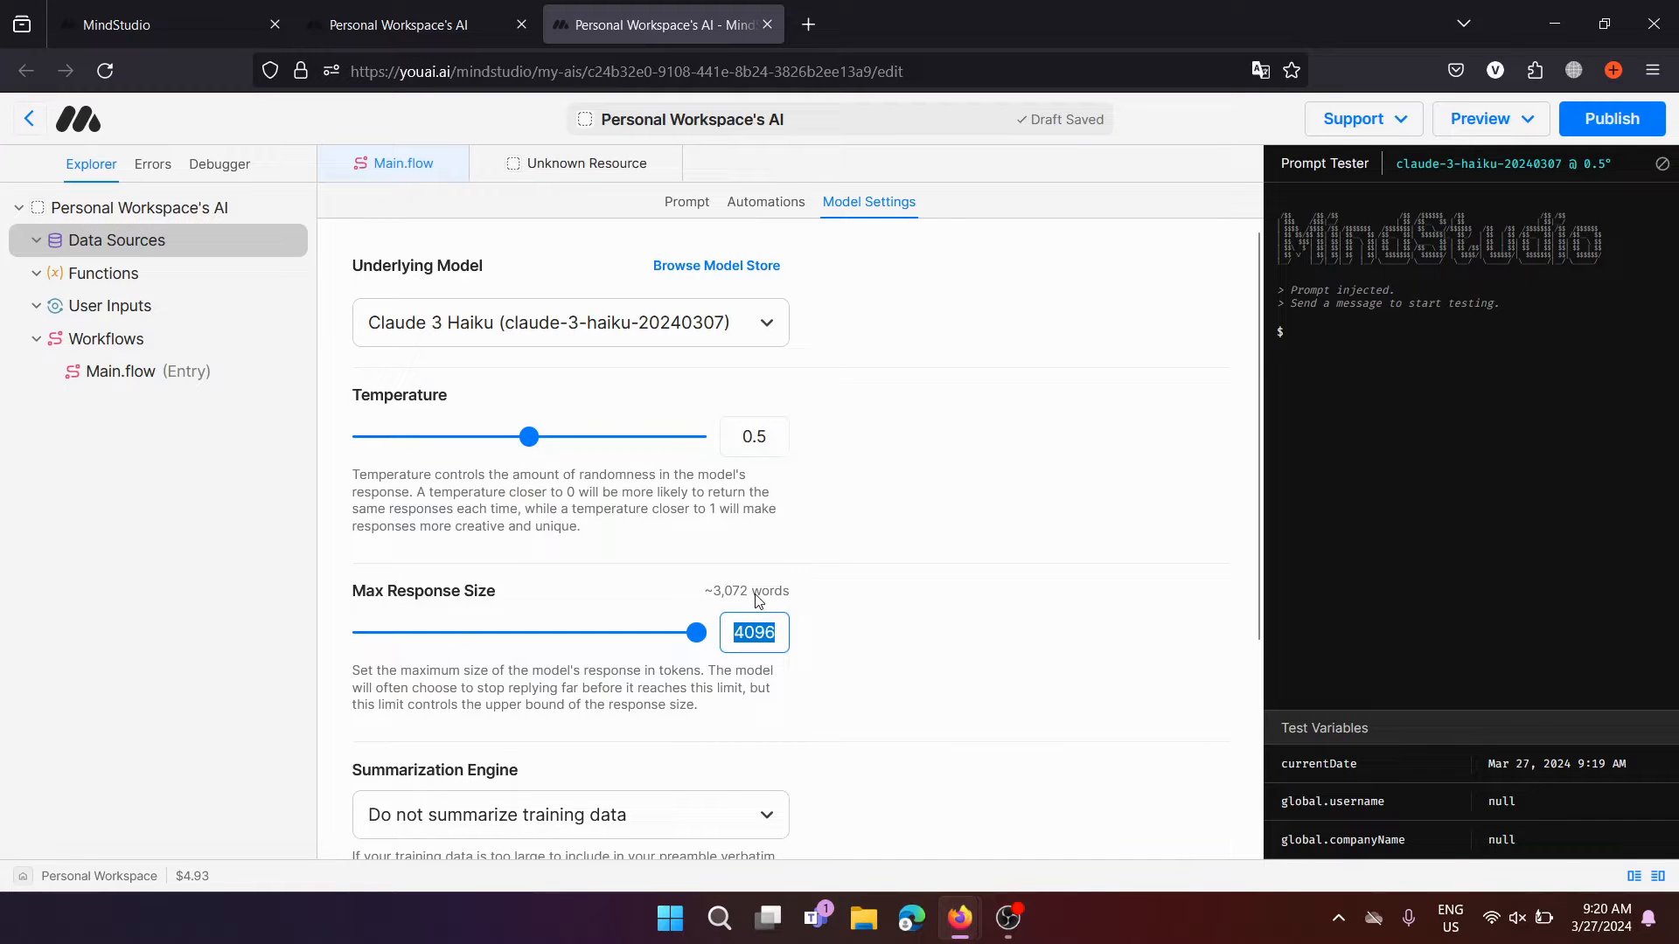
left_click(804, 652)
scroll(854, 528, "down", 1)
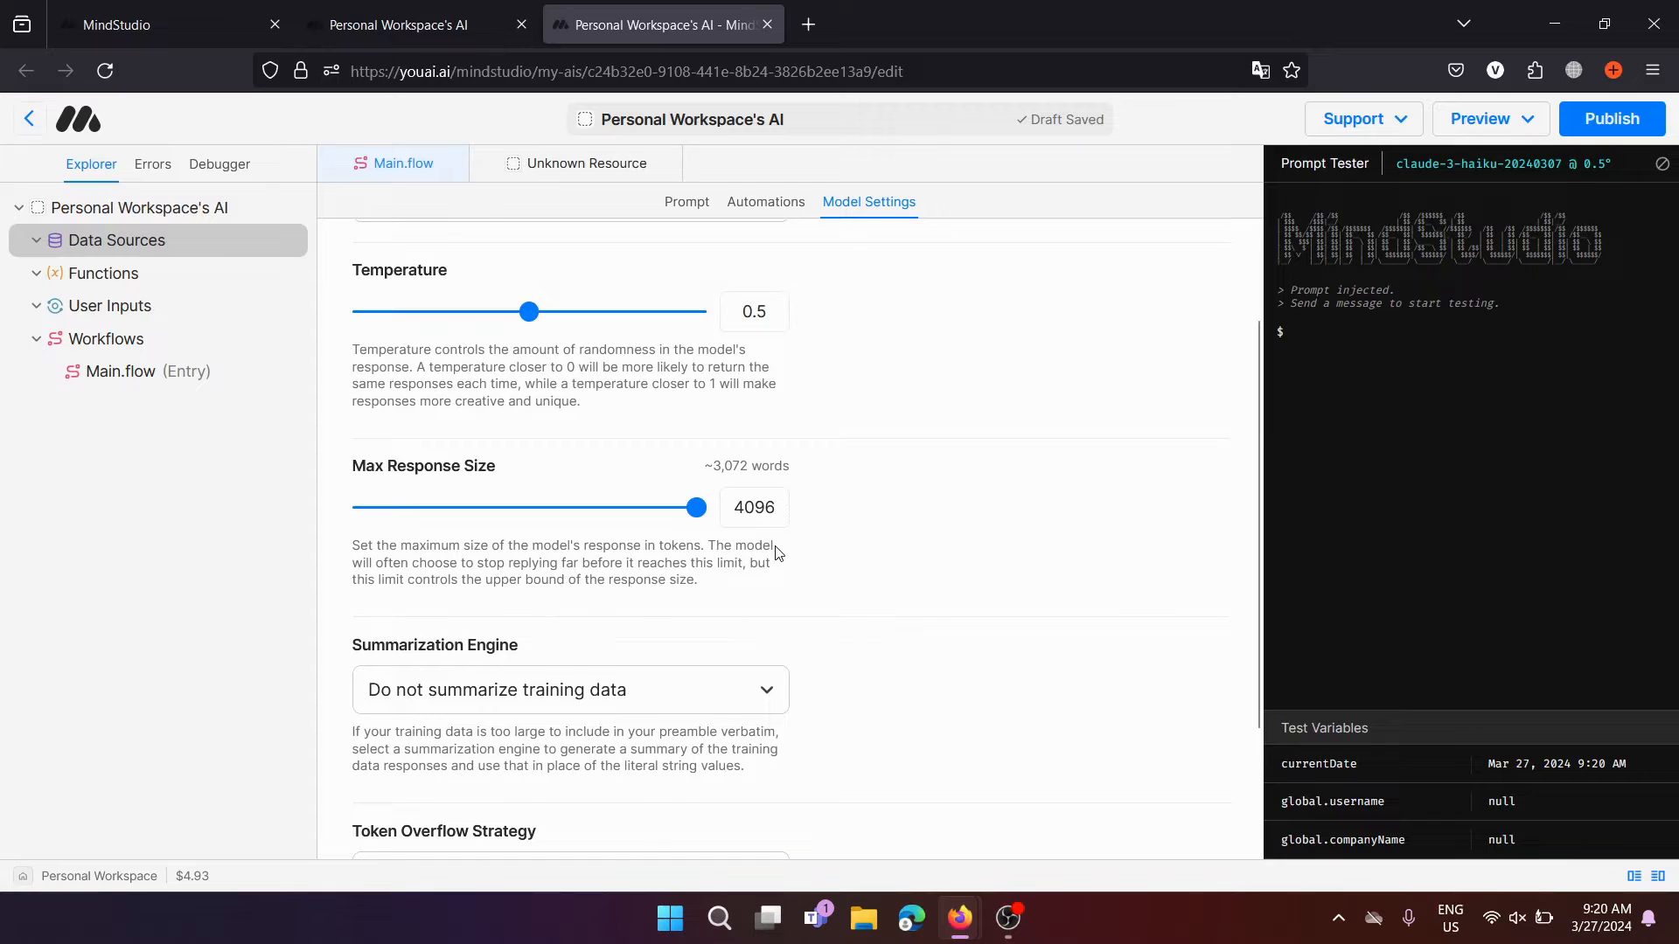
scroll(777, 553, "down", 2)
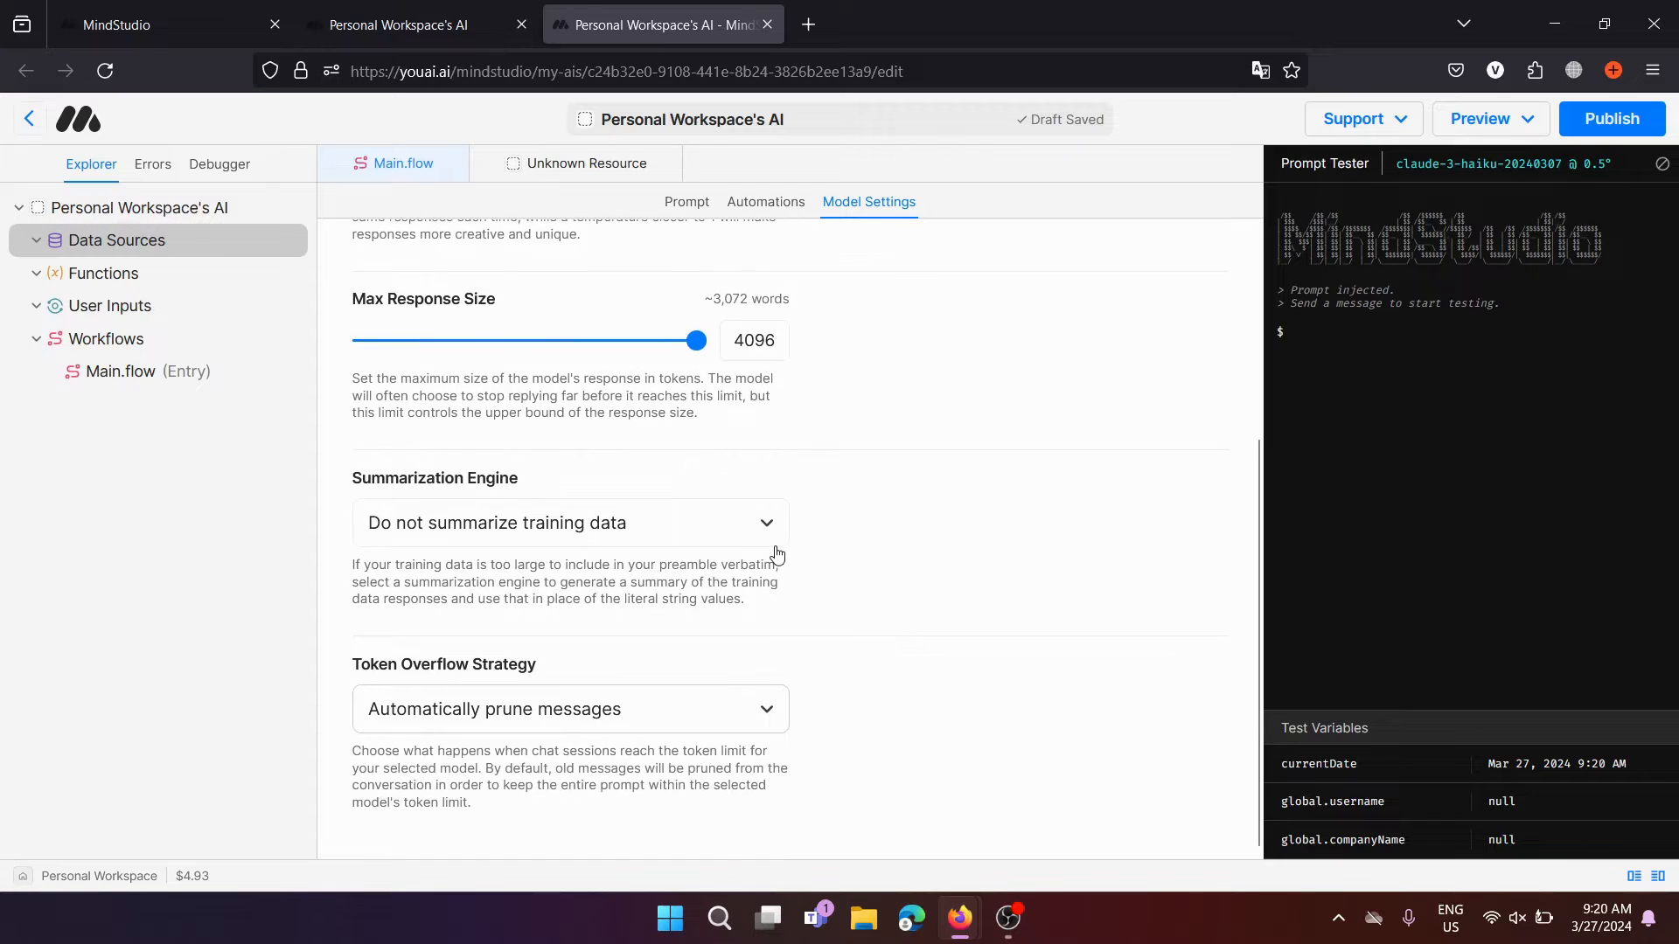
left_click(672, 519)
left_click(689, 477)
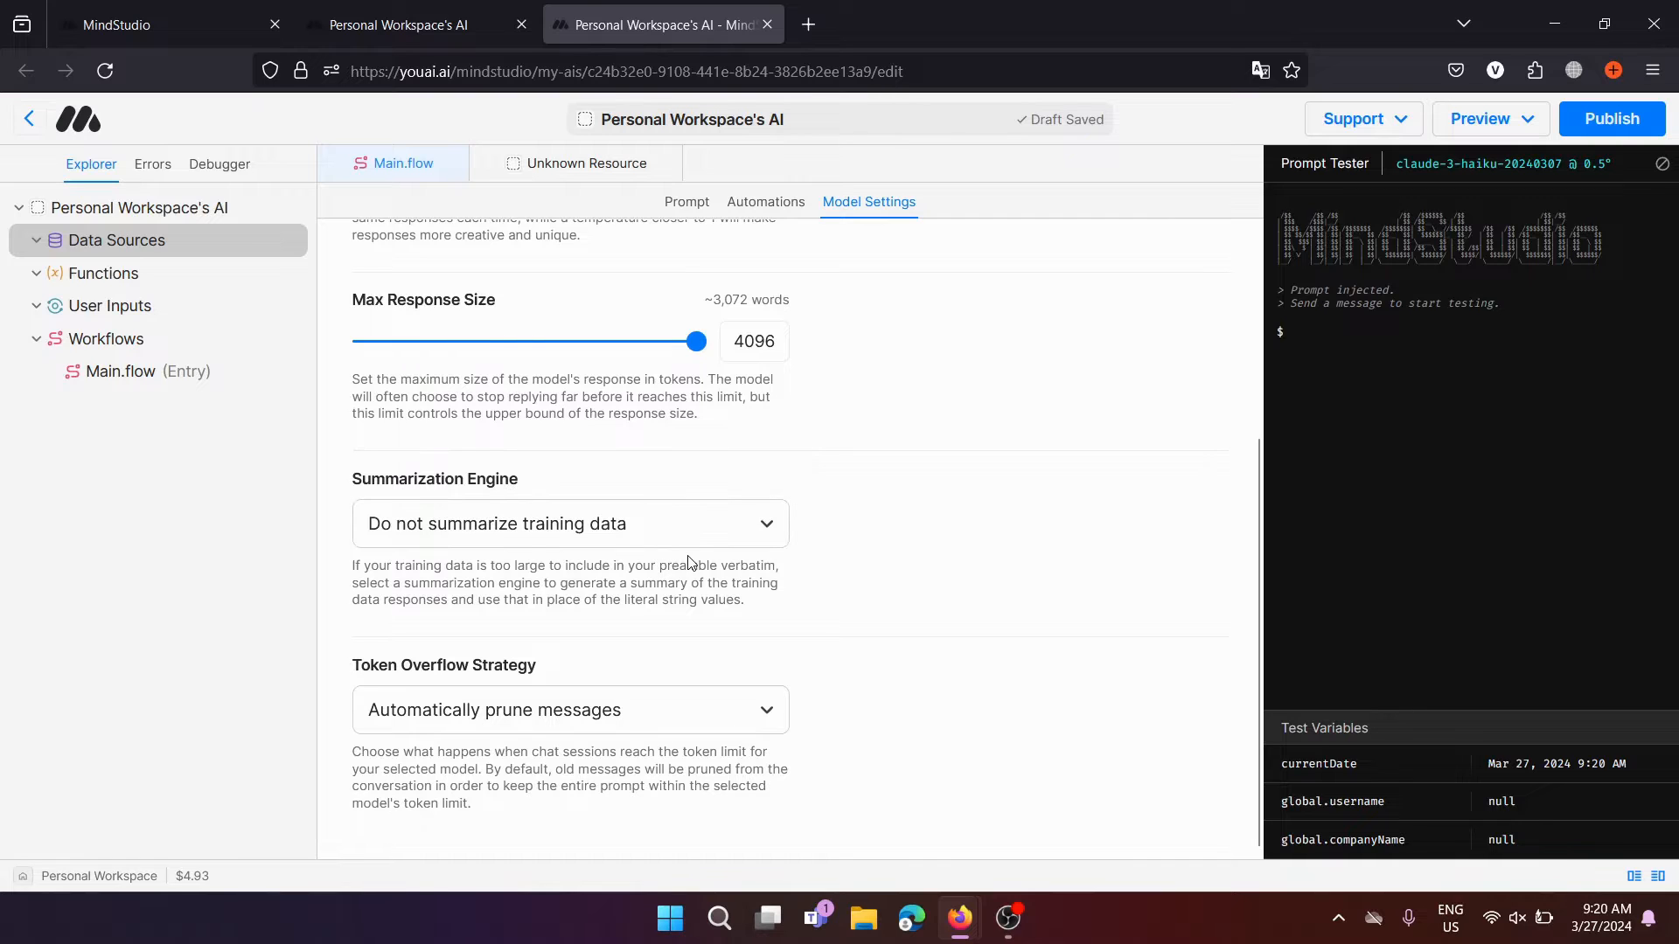
scroll(688, 562, "up", 3)
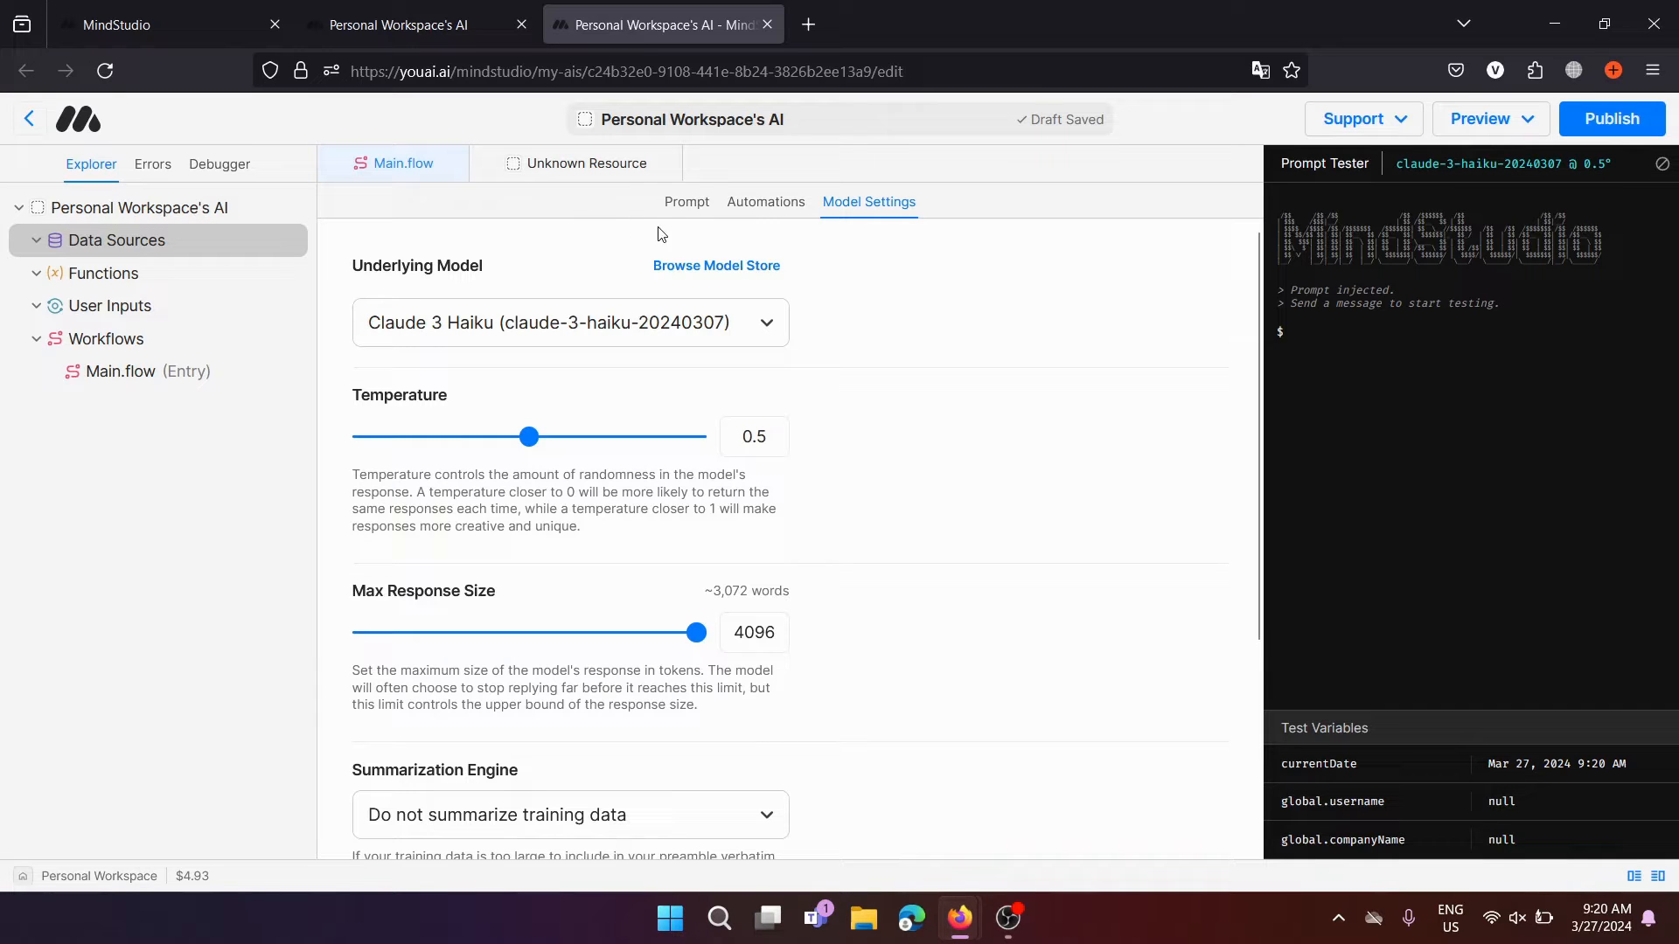
left_click(686, 207)
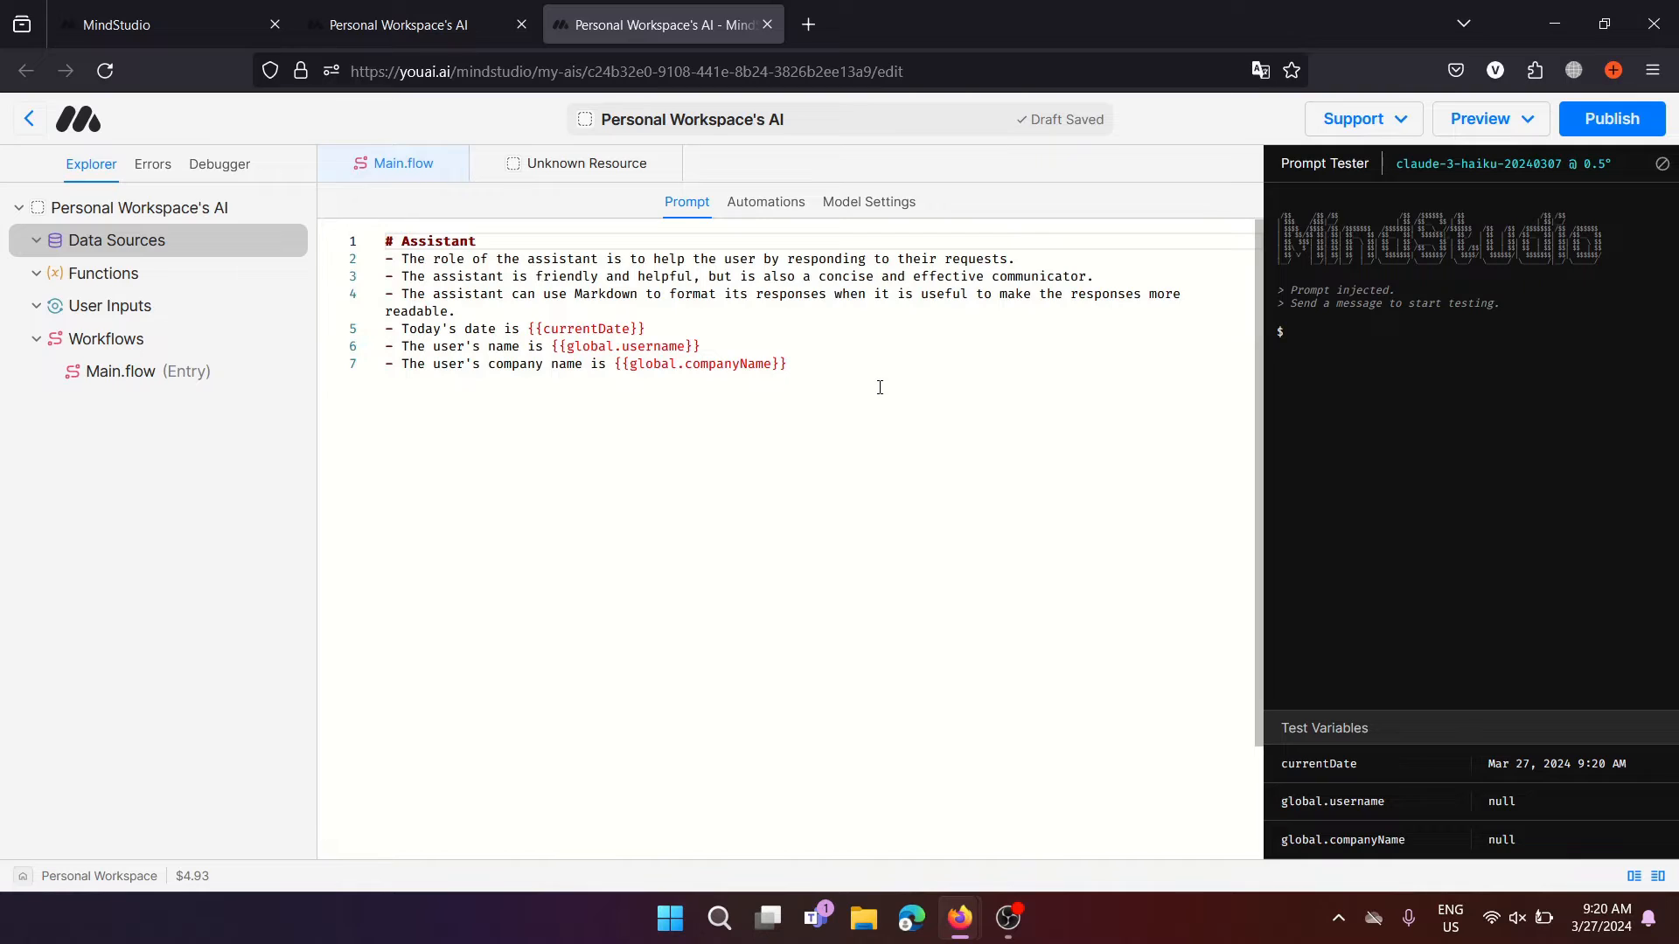
left_click(844, 361)
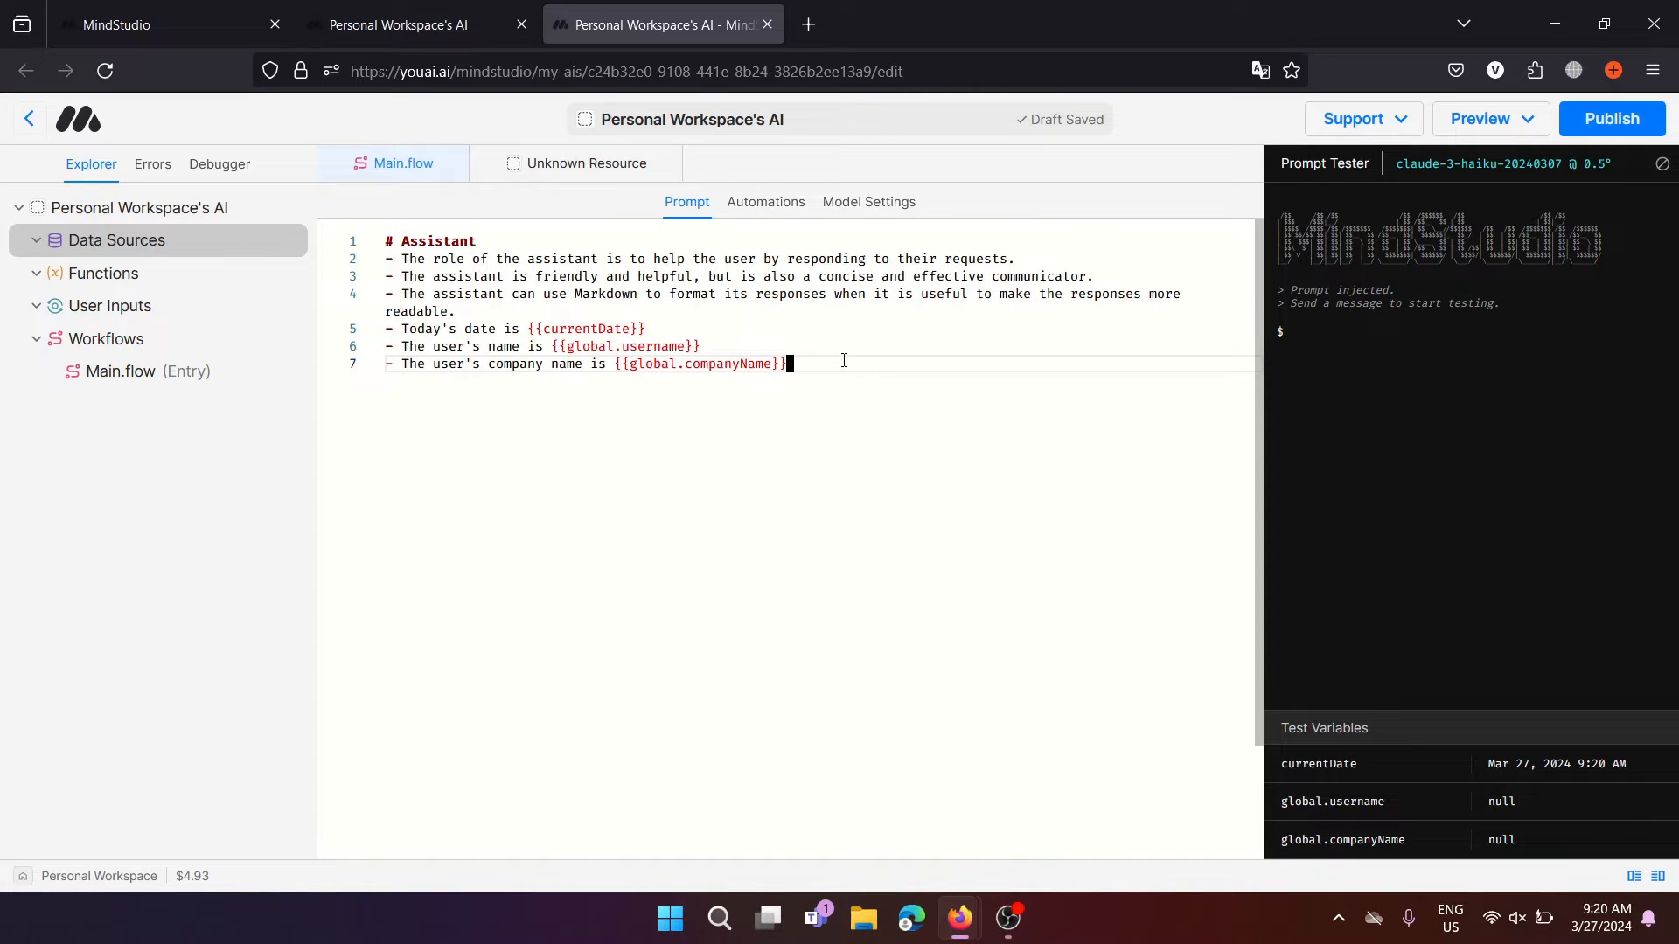
left_click_drag(844, 361, 395, 241)
left_click(486, 244)
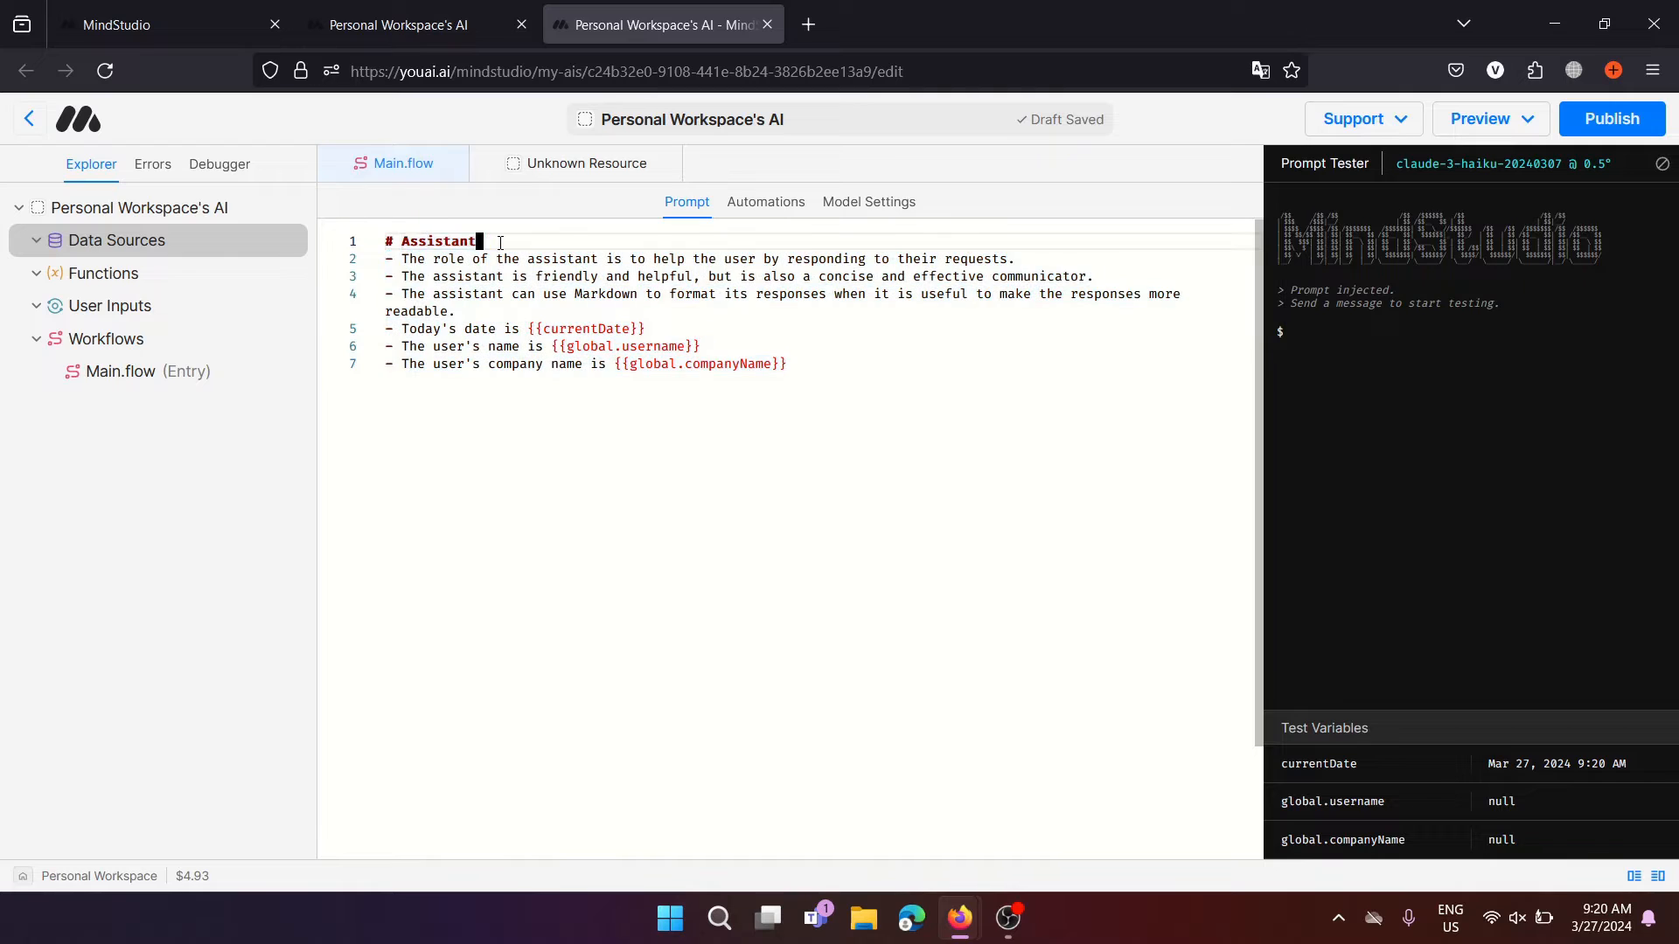
left_click(401, 241)
left_click_drag(479, 241, 387, 241)
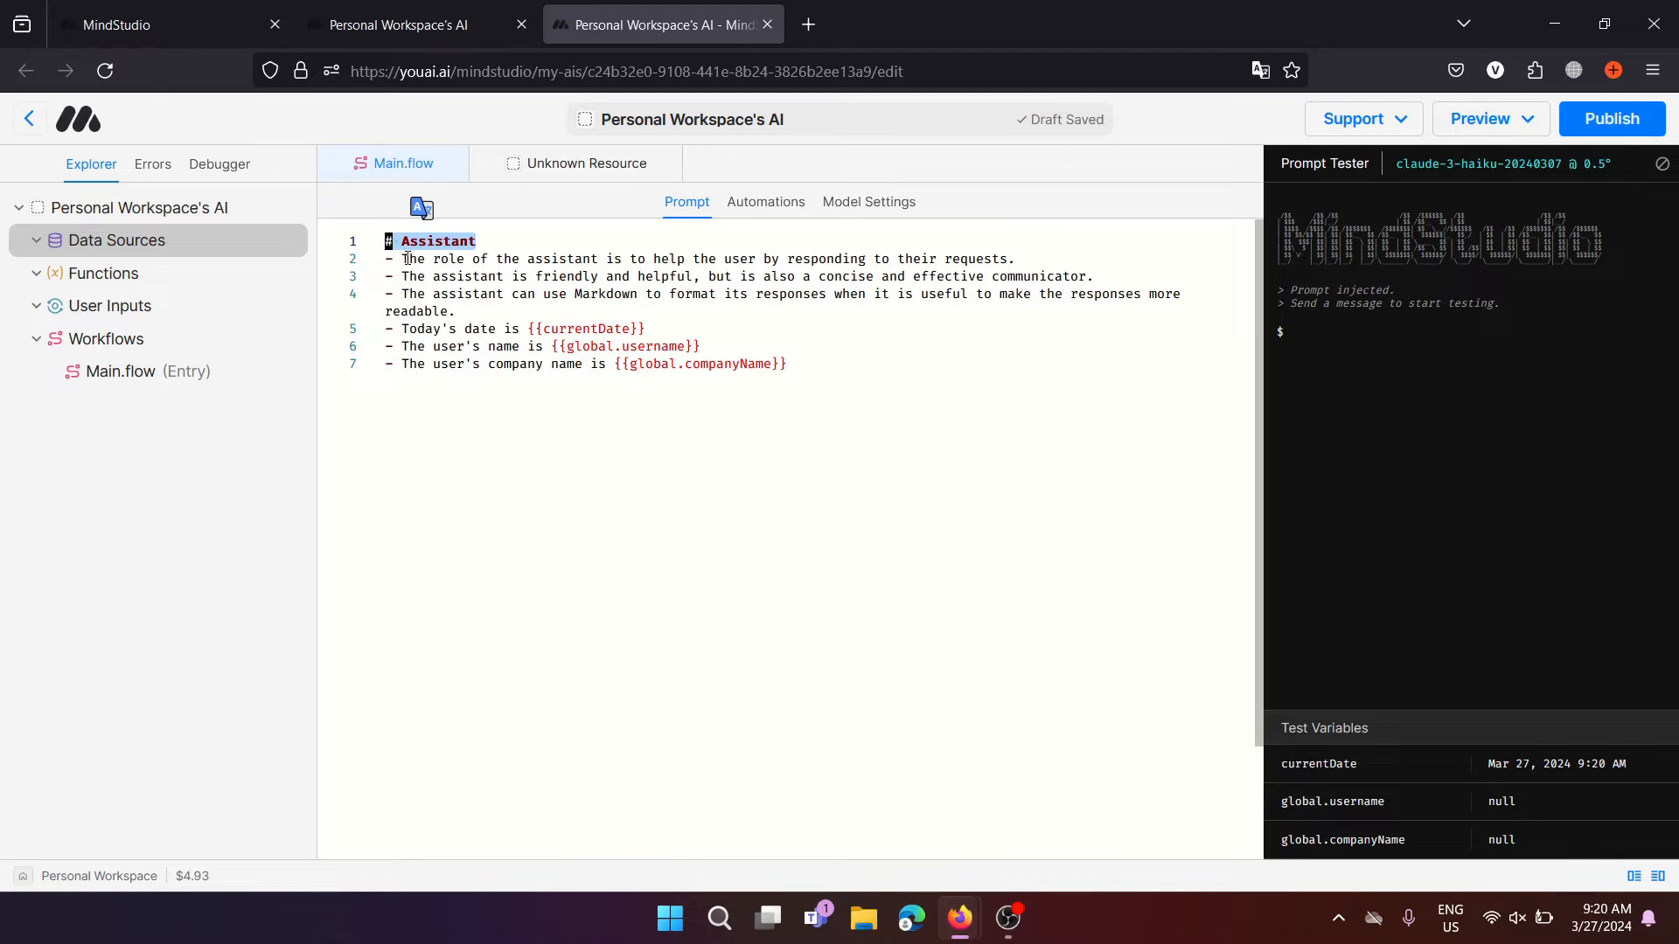
left_click(403, 259)
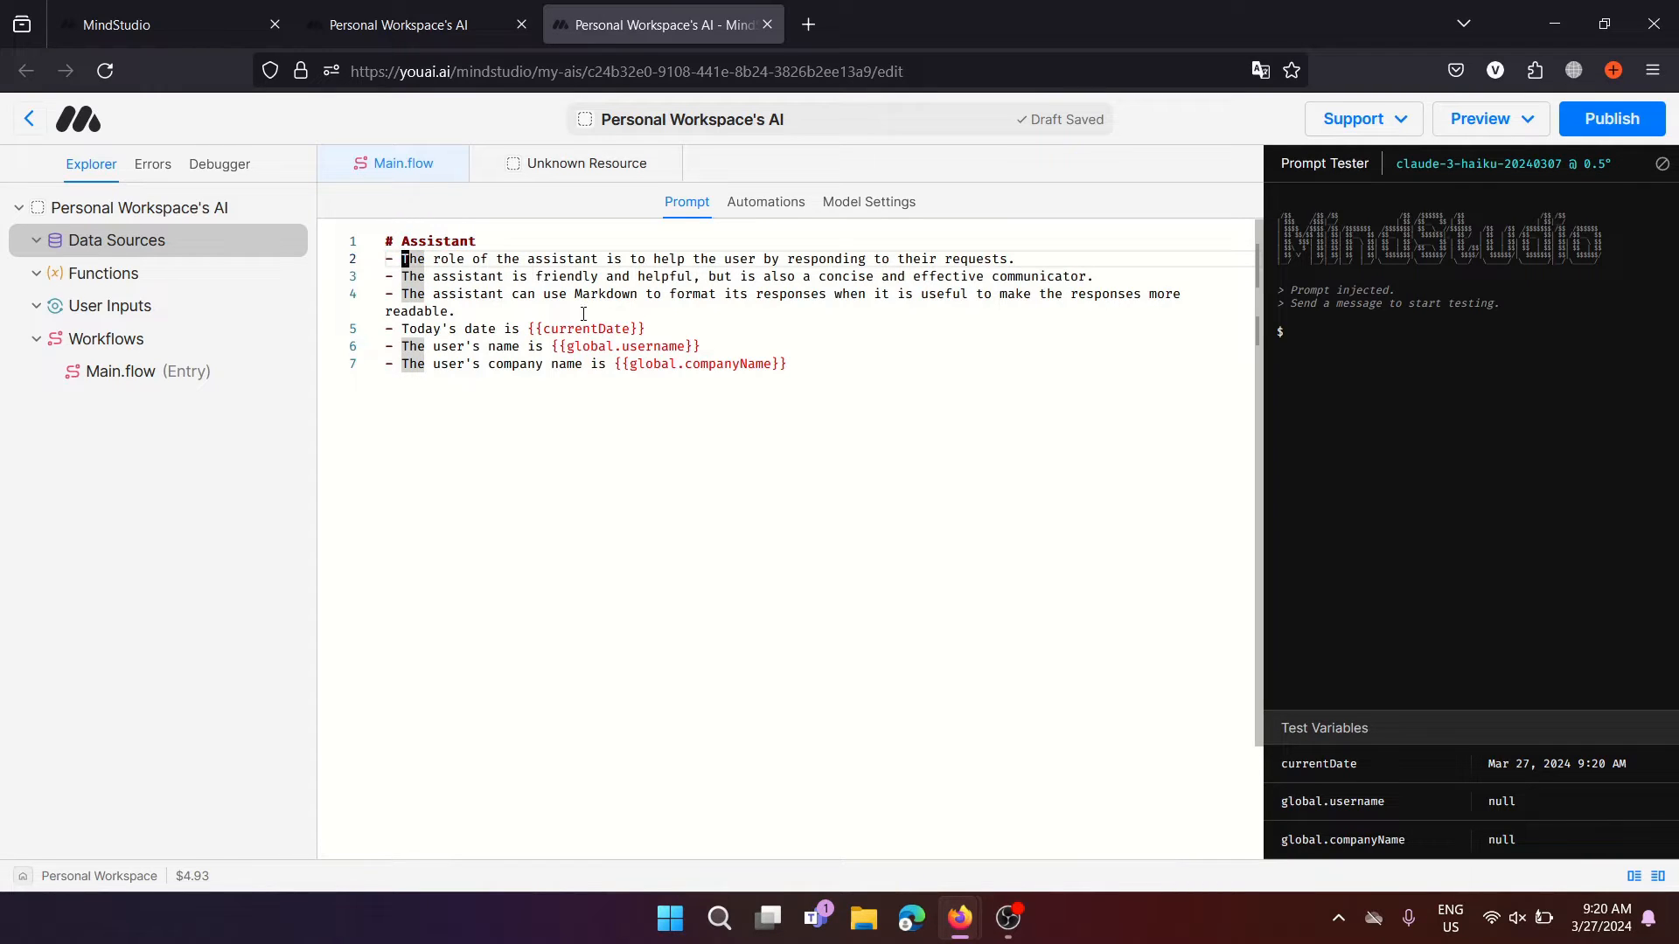
left_click(825, 379)
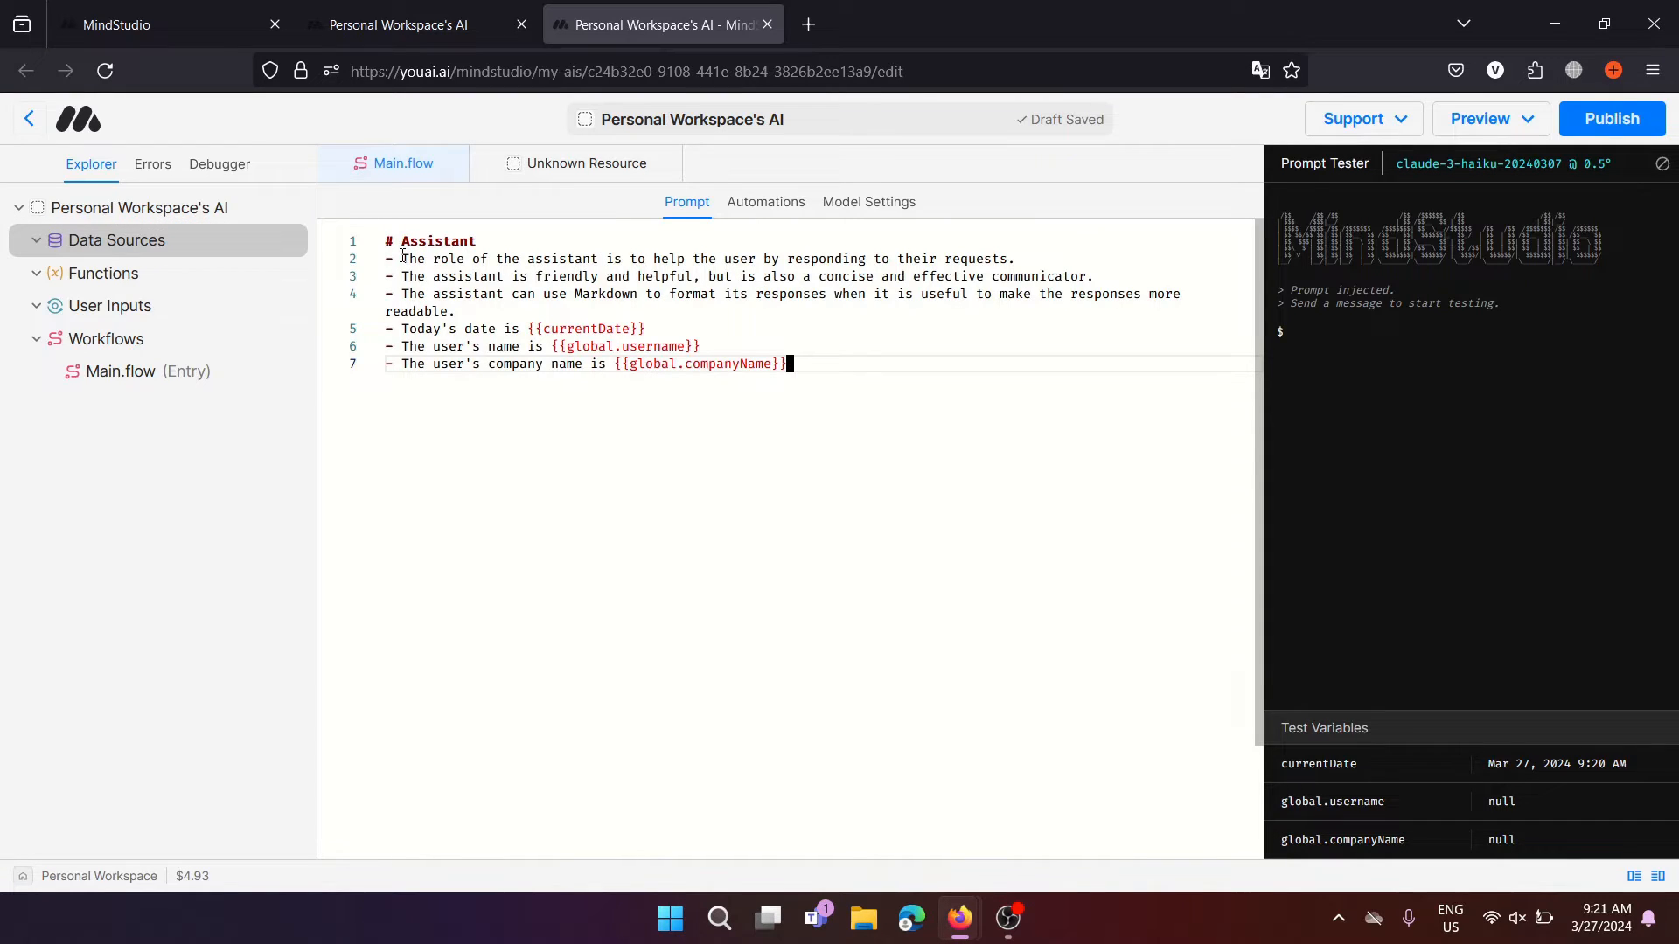
left_click_drag(402, 255, 955, 259)
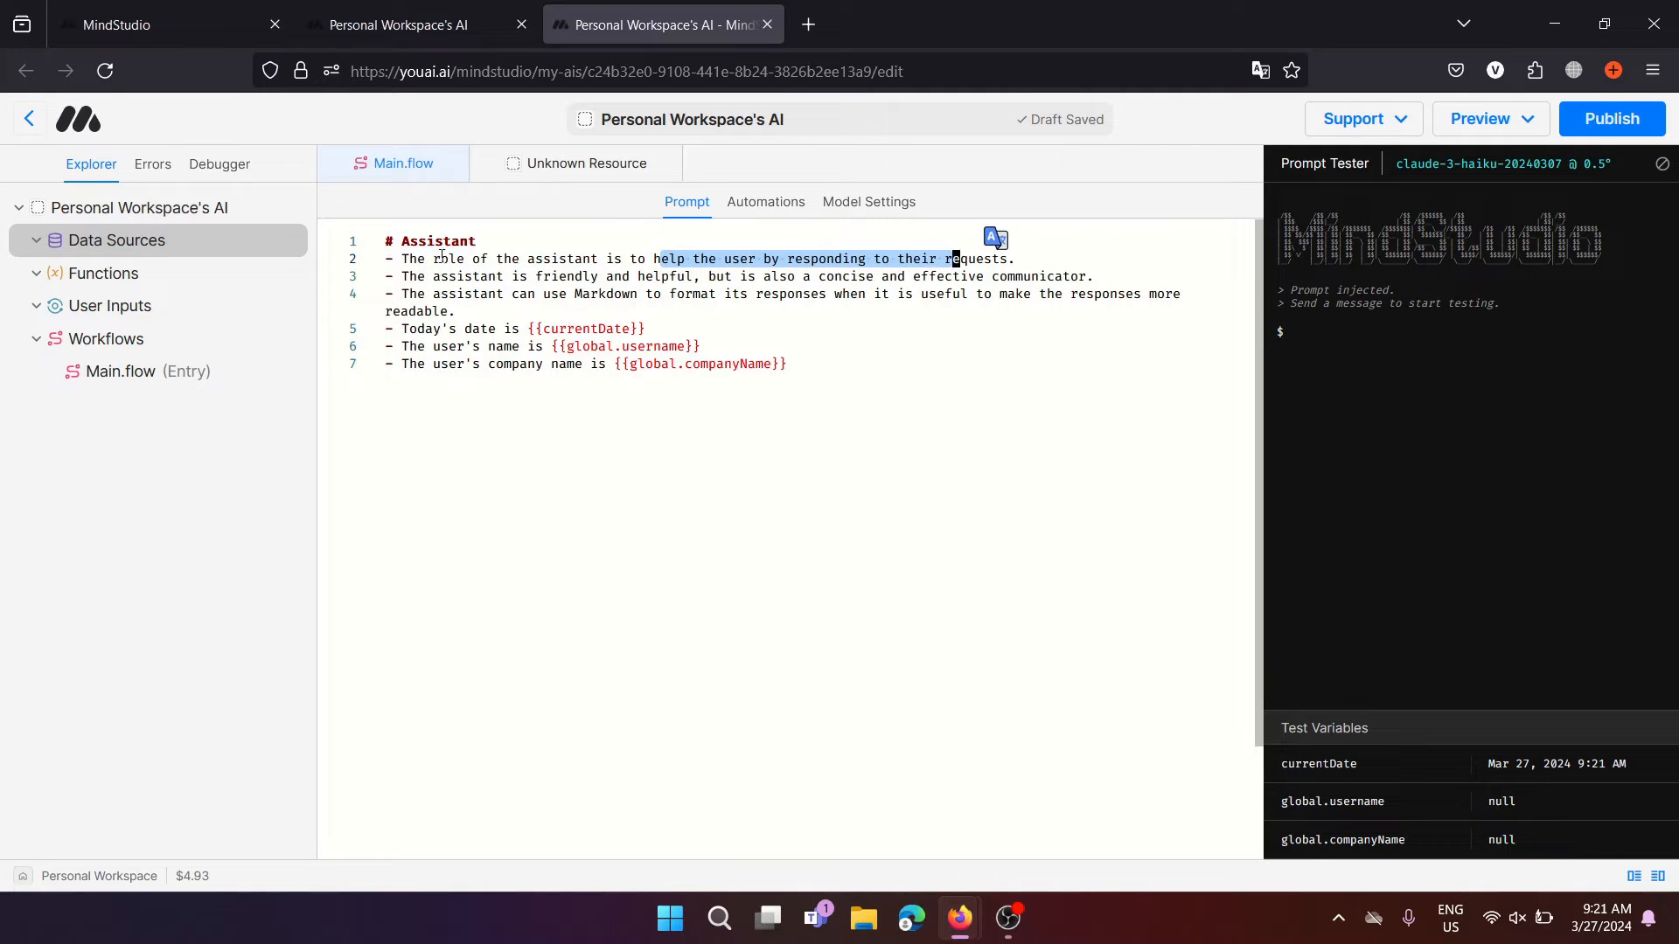
left_click_drag(442, 278, 585, 294)
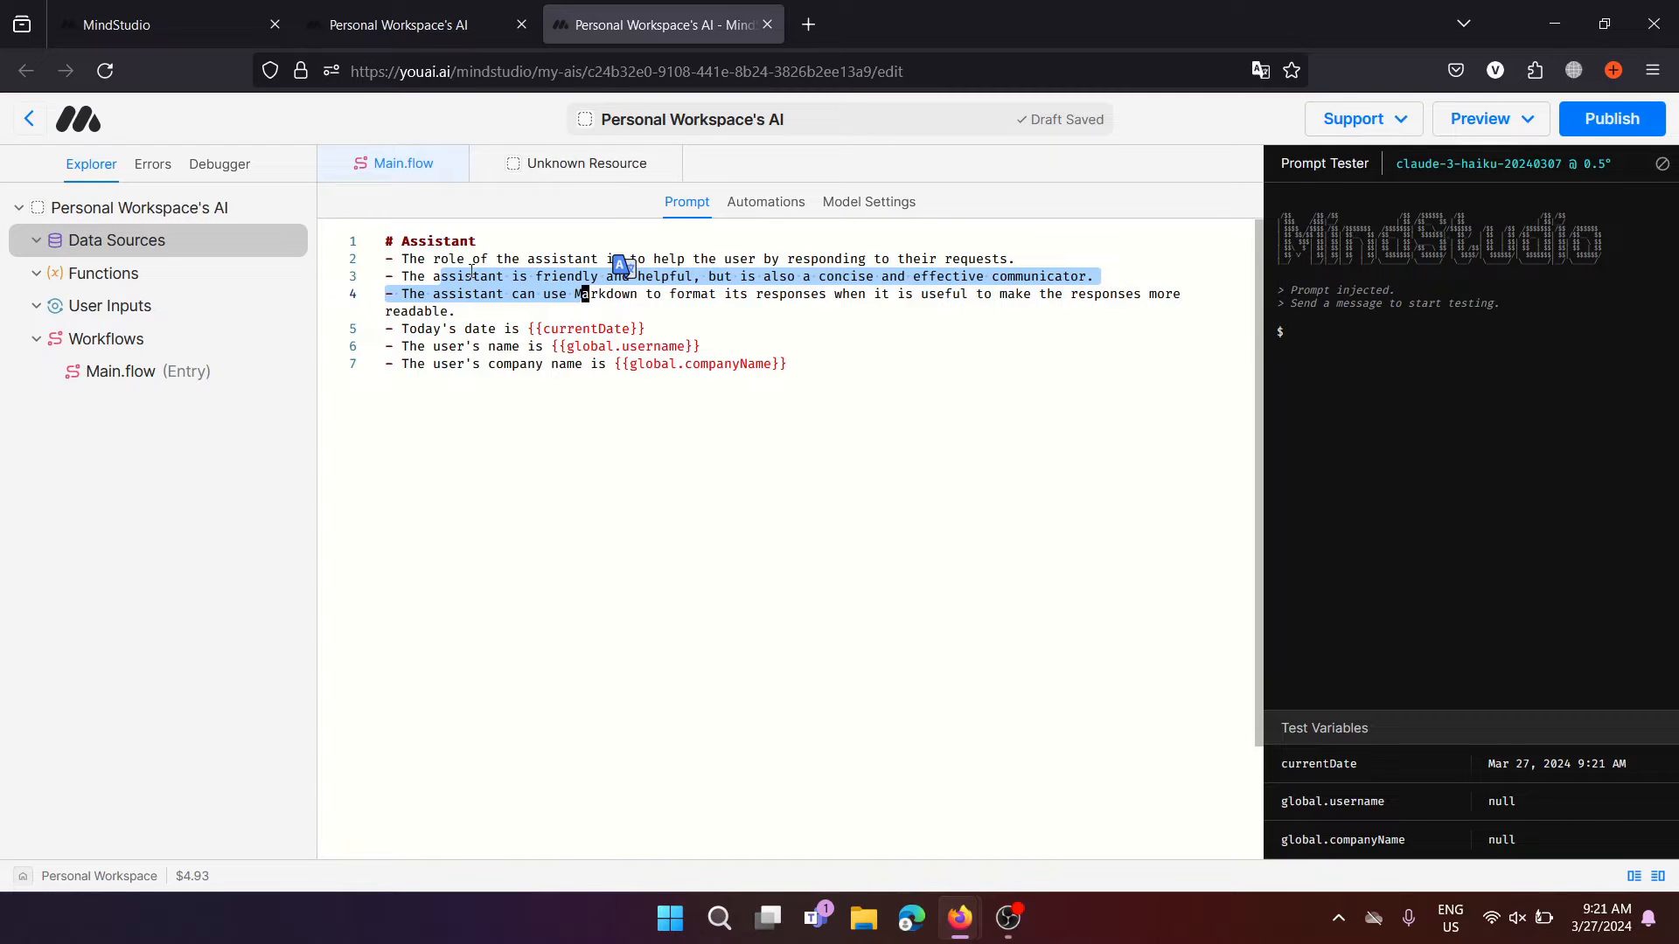
left_click(510, 294)
double_click(451, 347)
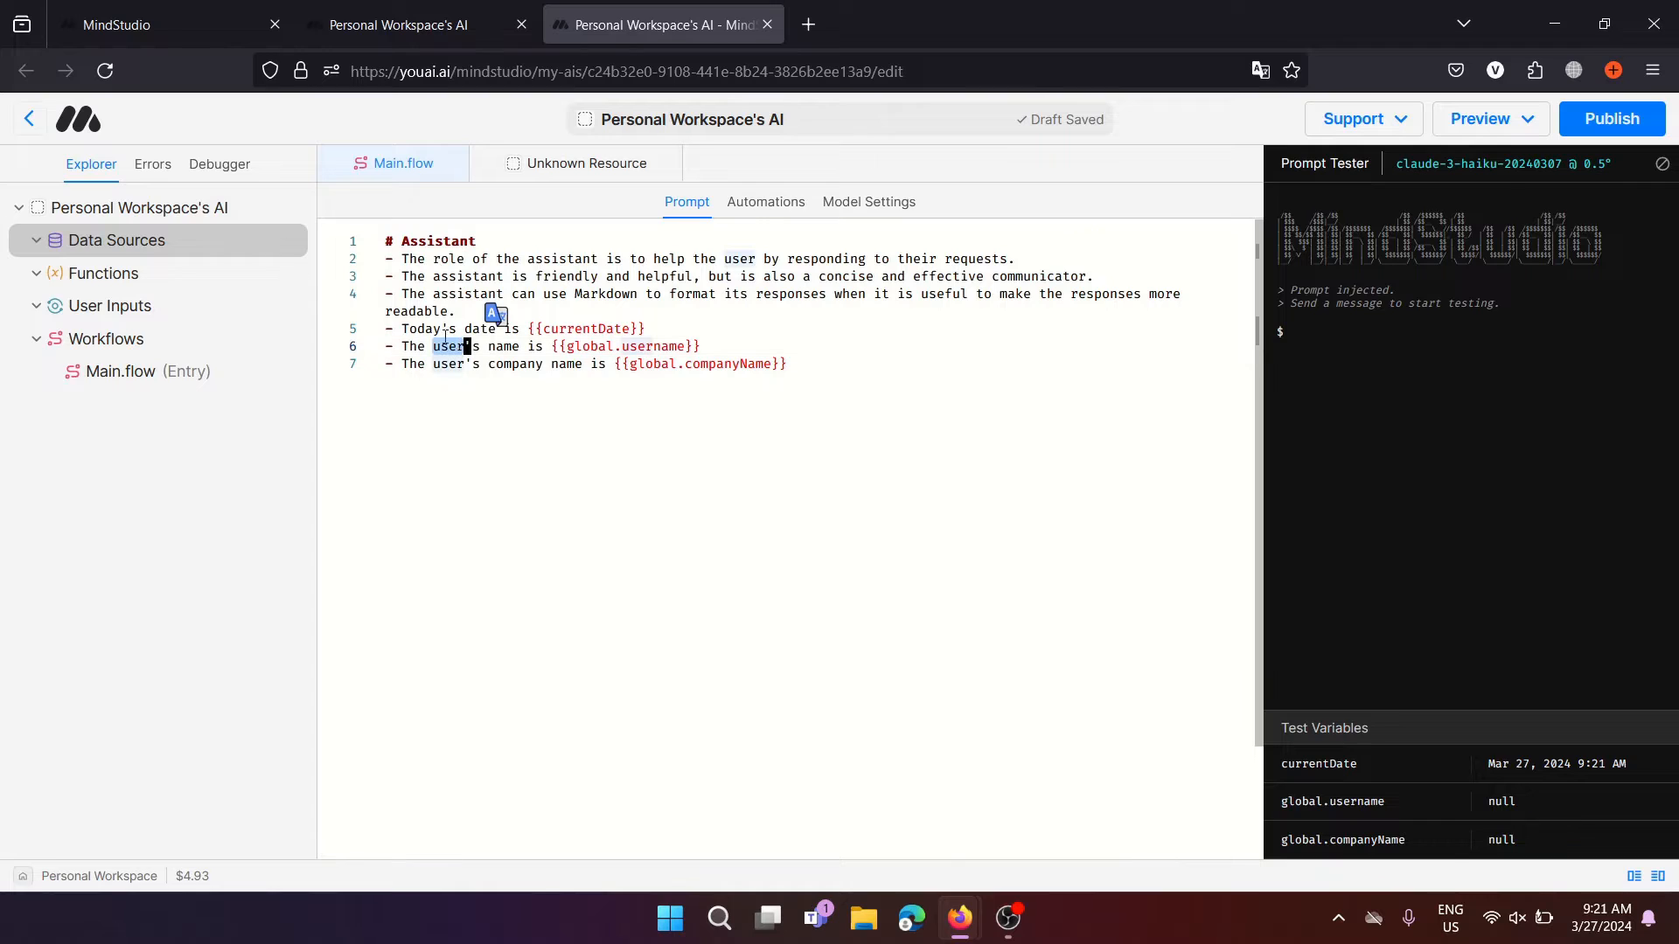
left_click_drag(418, 276, 614, 294)
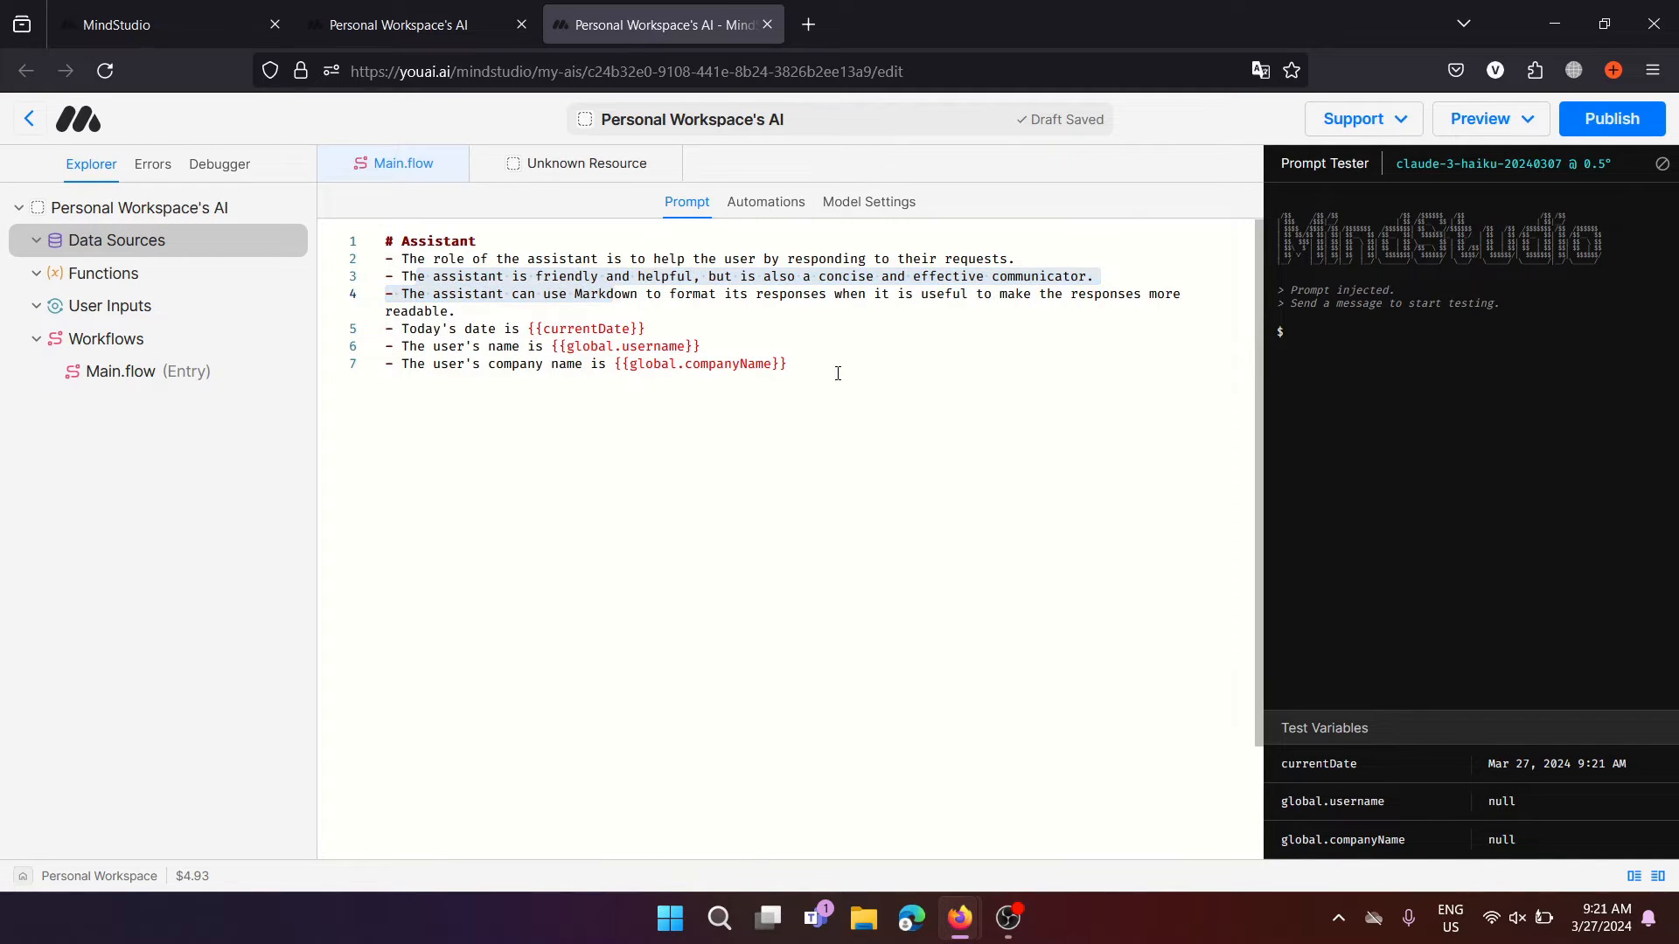
left_click(809, 363)
key("Return")
key("Return")
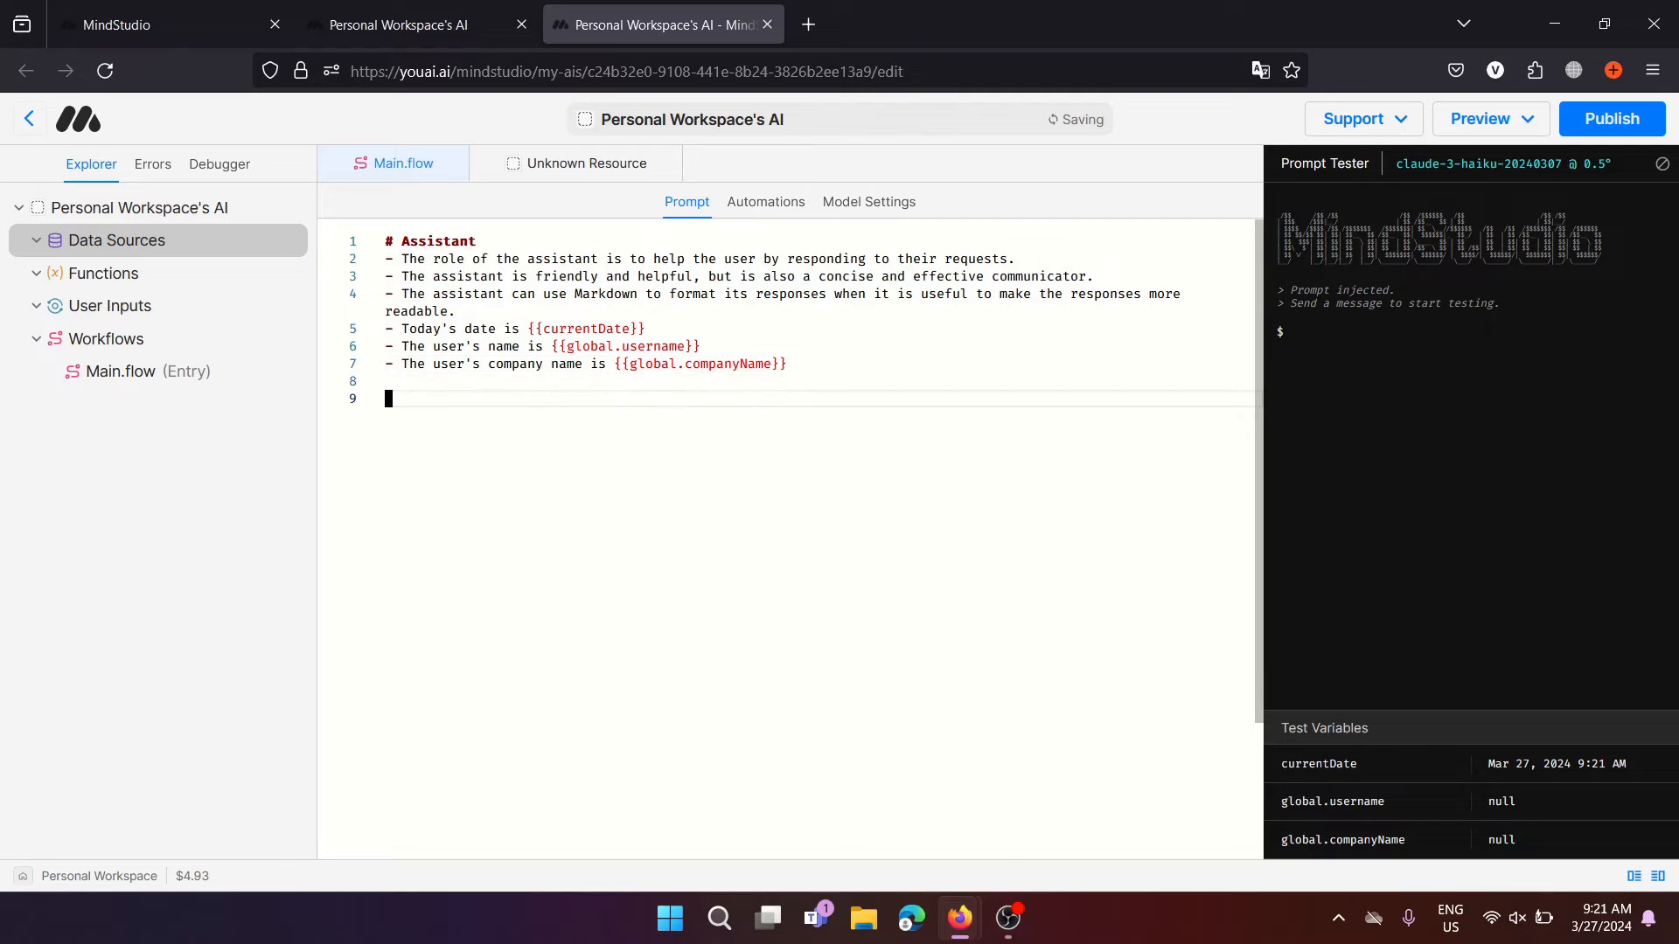
type("- The assistant")
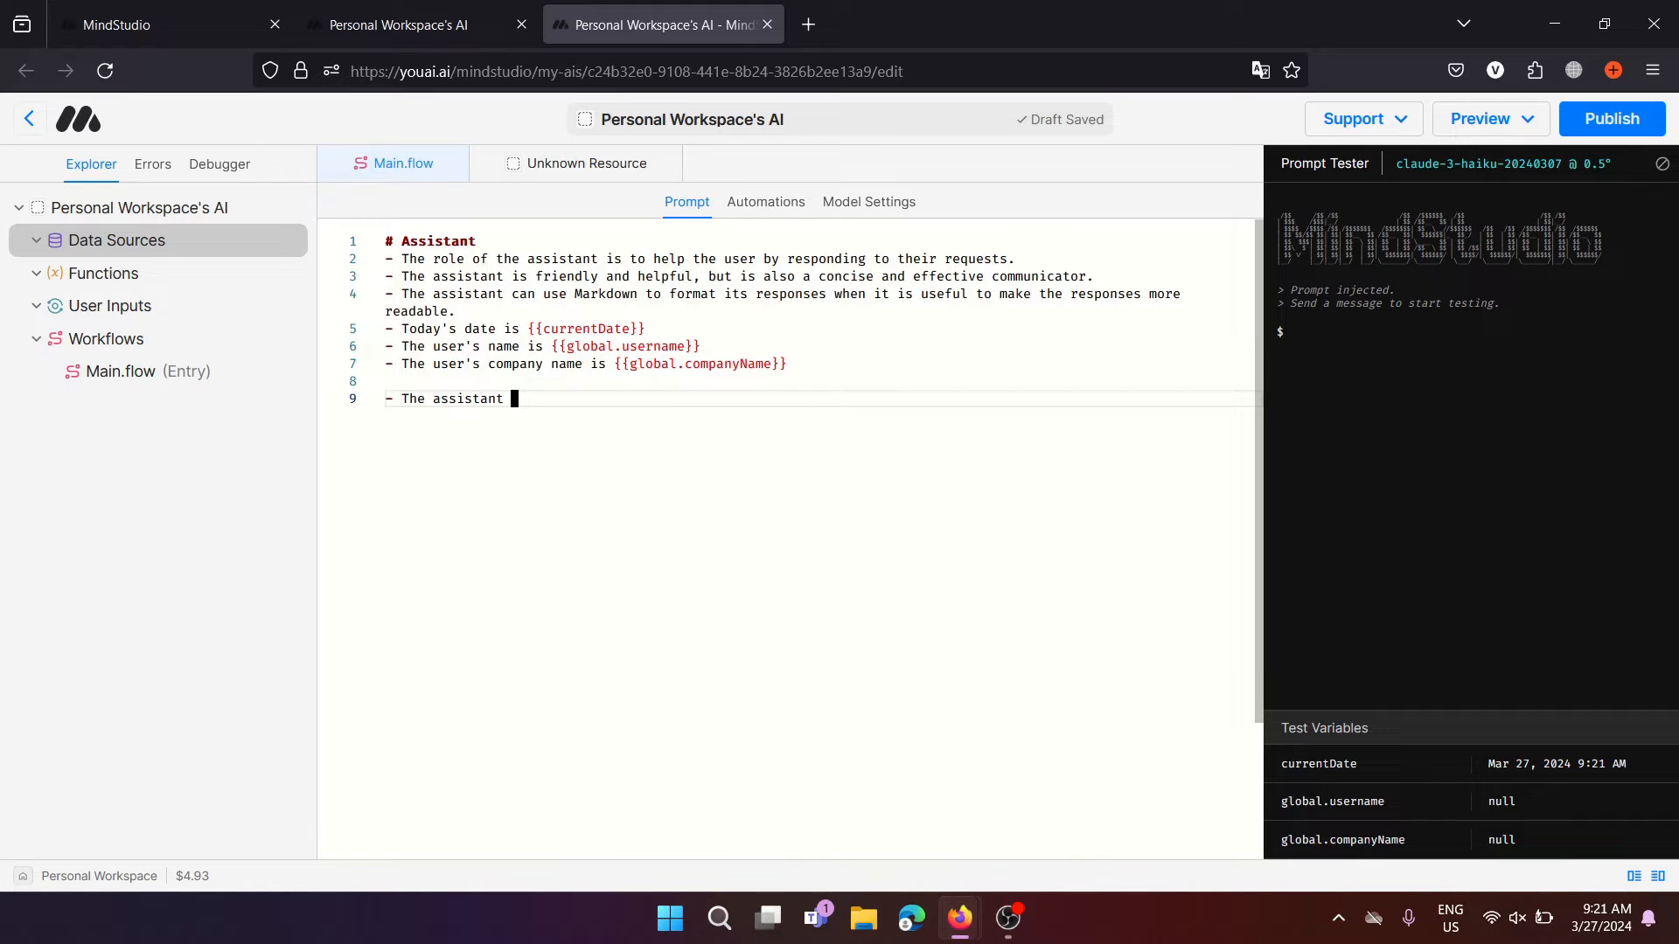
type("is good programm")
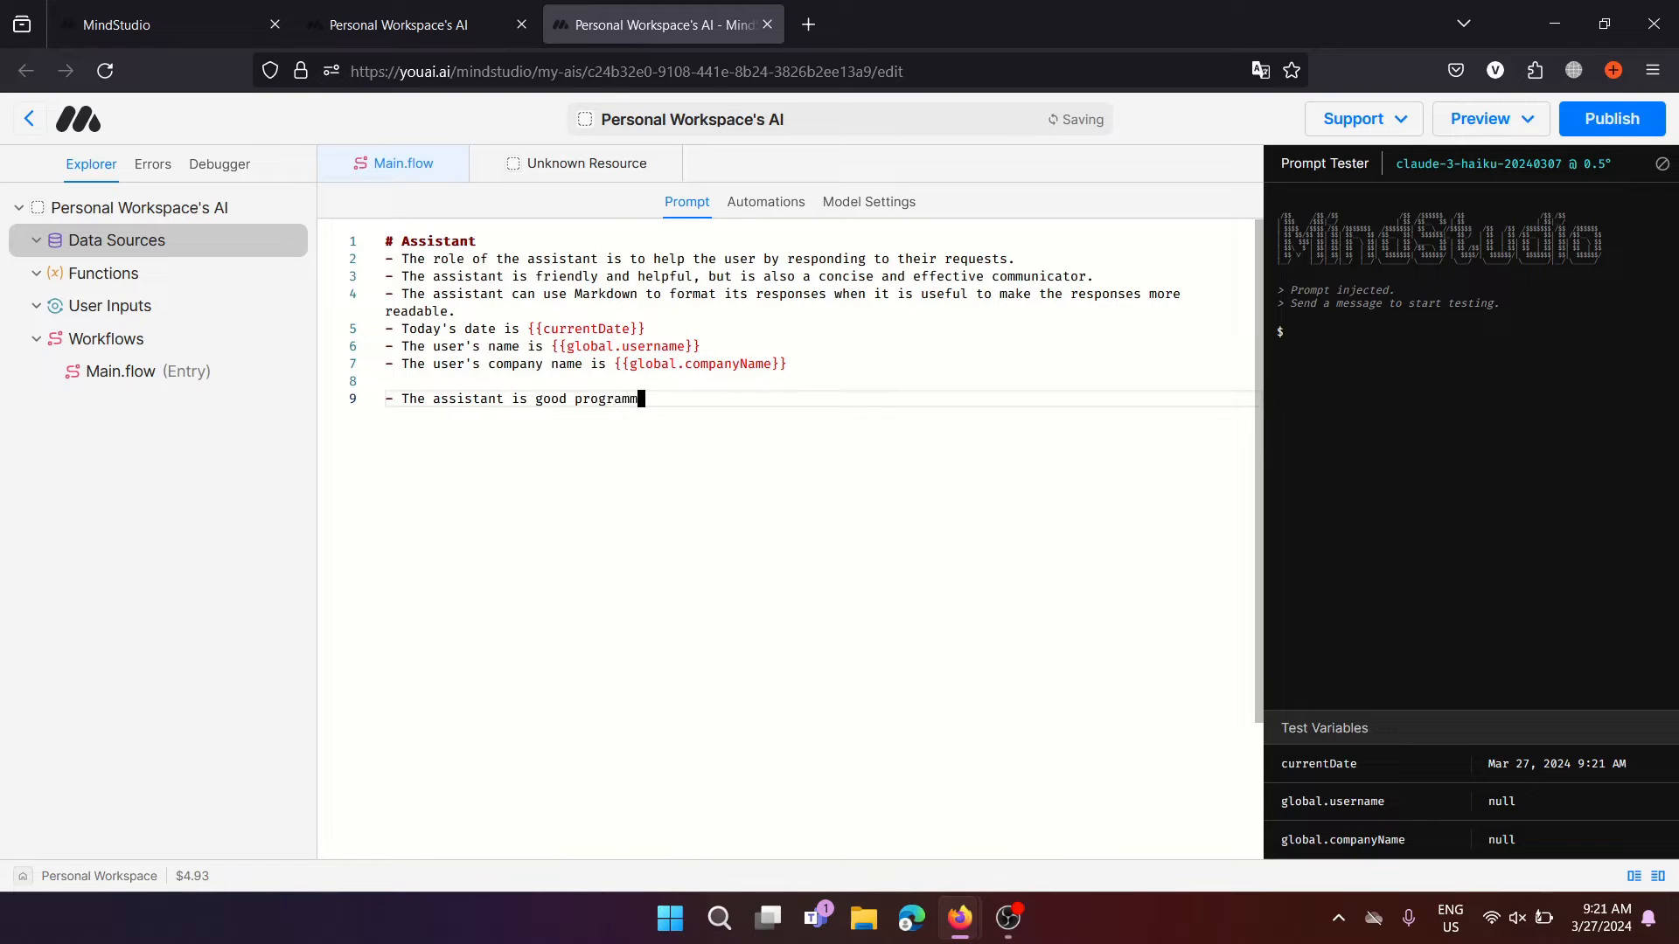
type("ing")
key("Return")
type("- ")
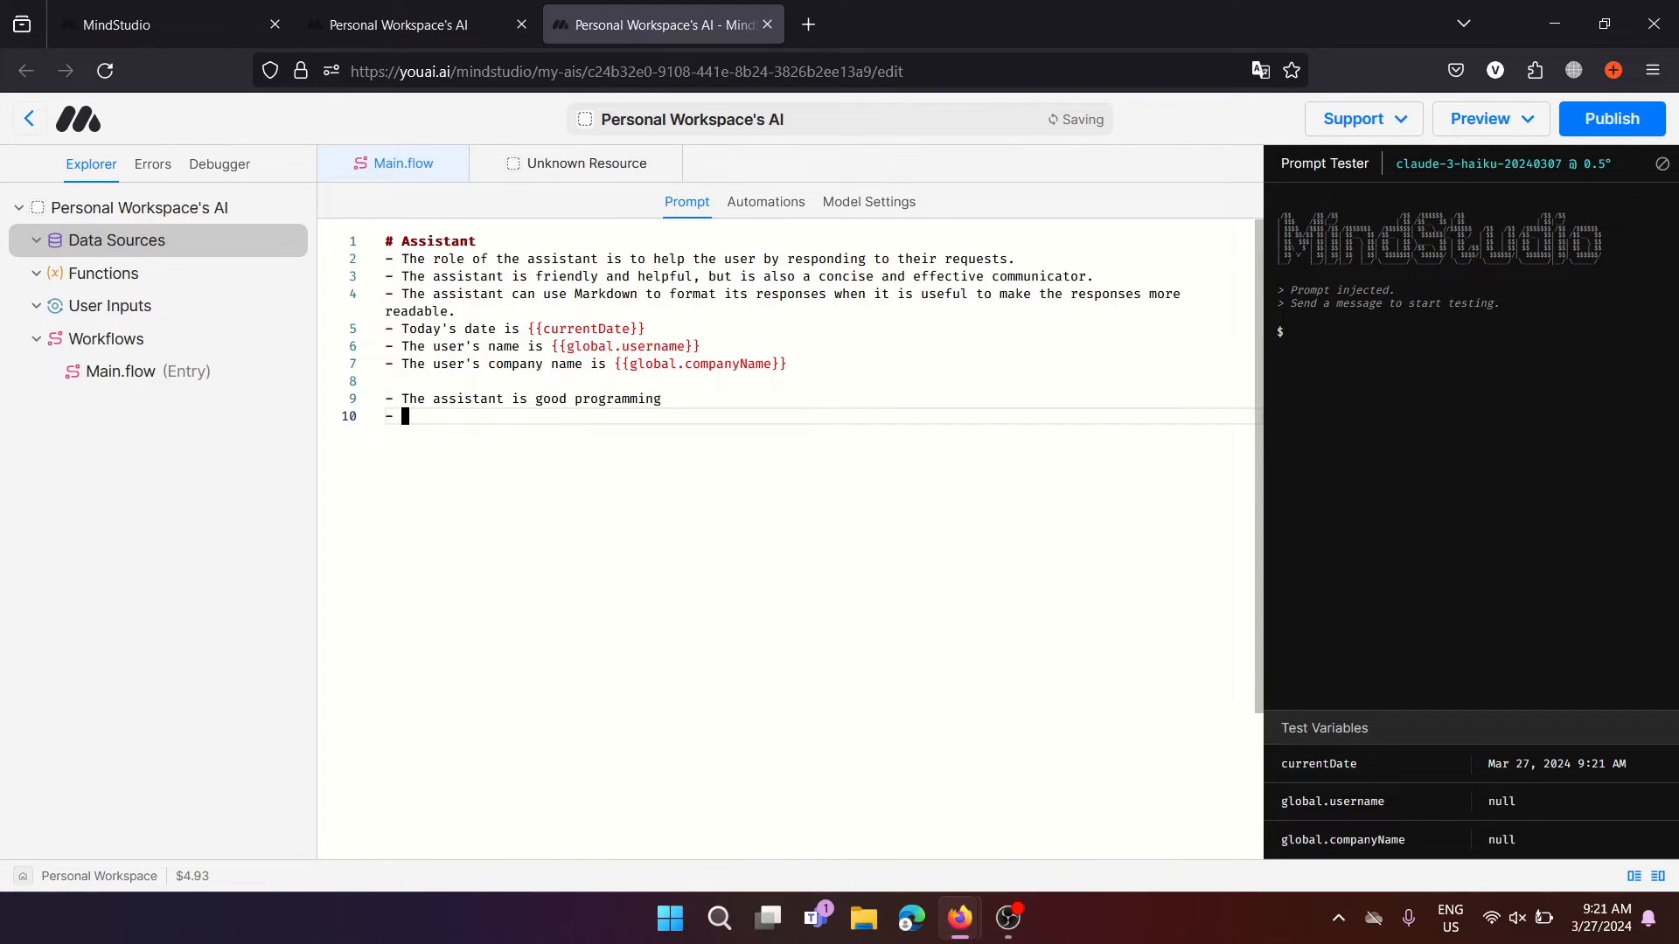
type("The assistant always explains")
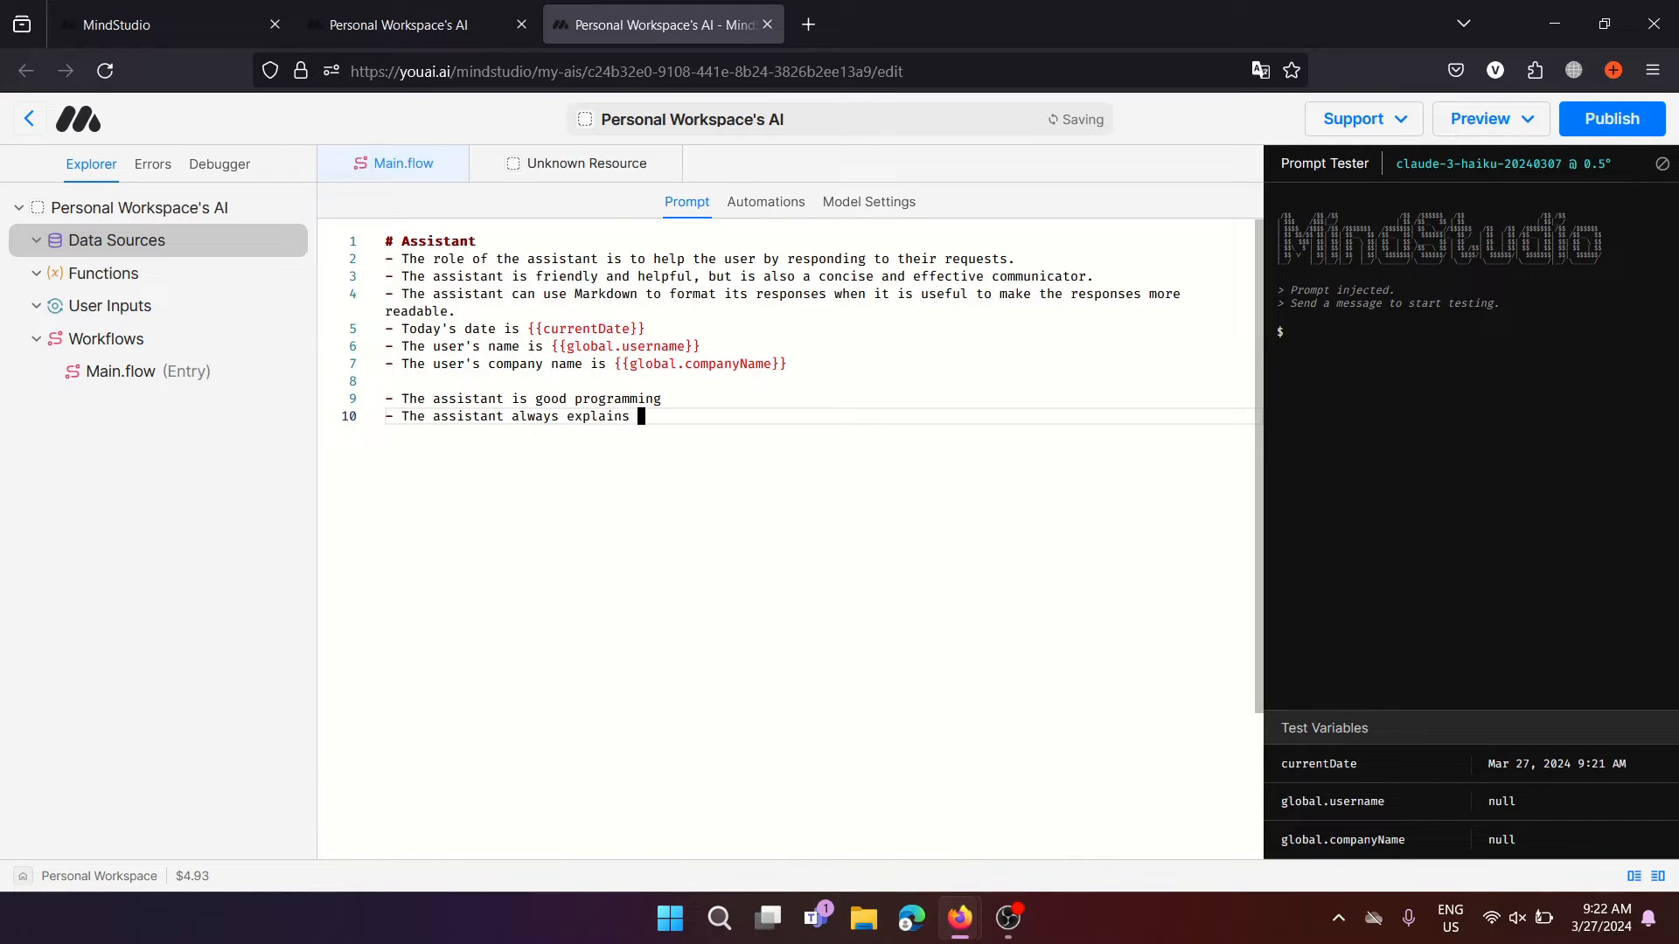
type(" code")
left_click_drag(715, 417, 385, 383)
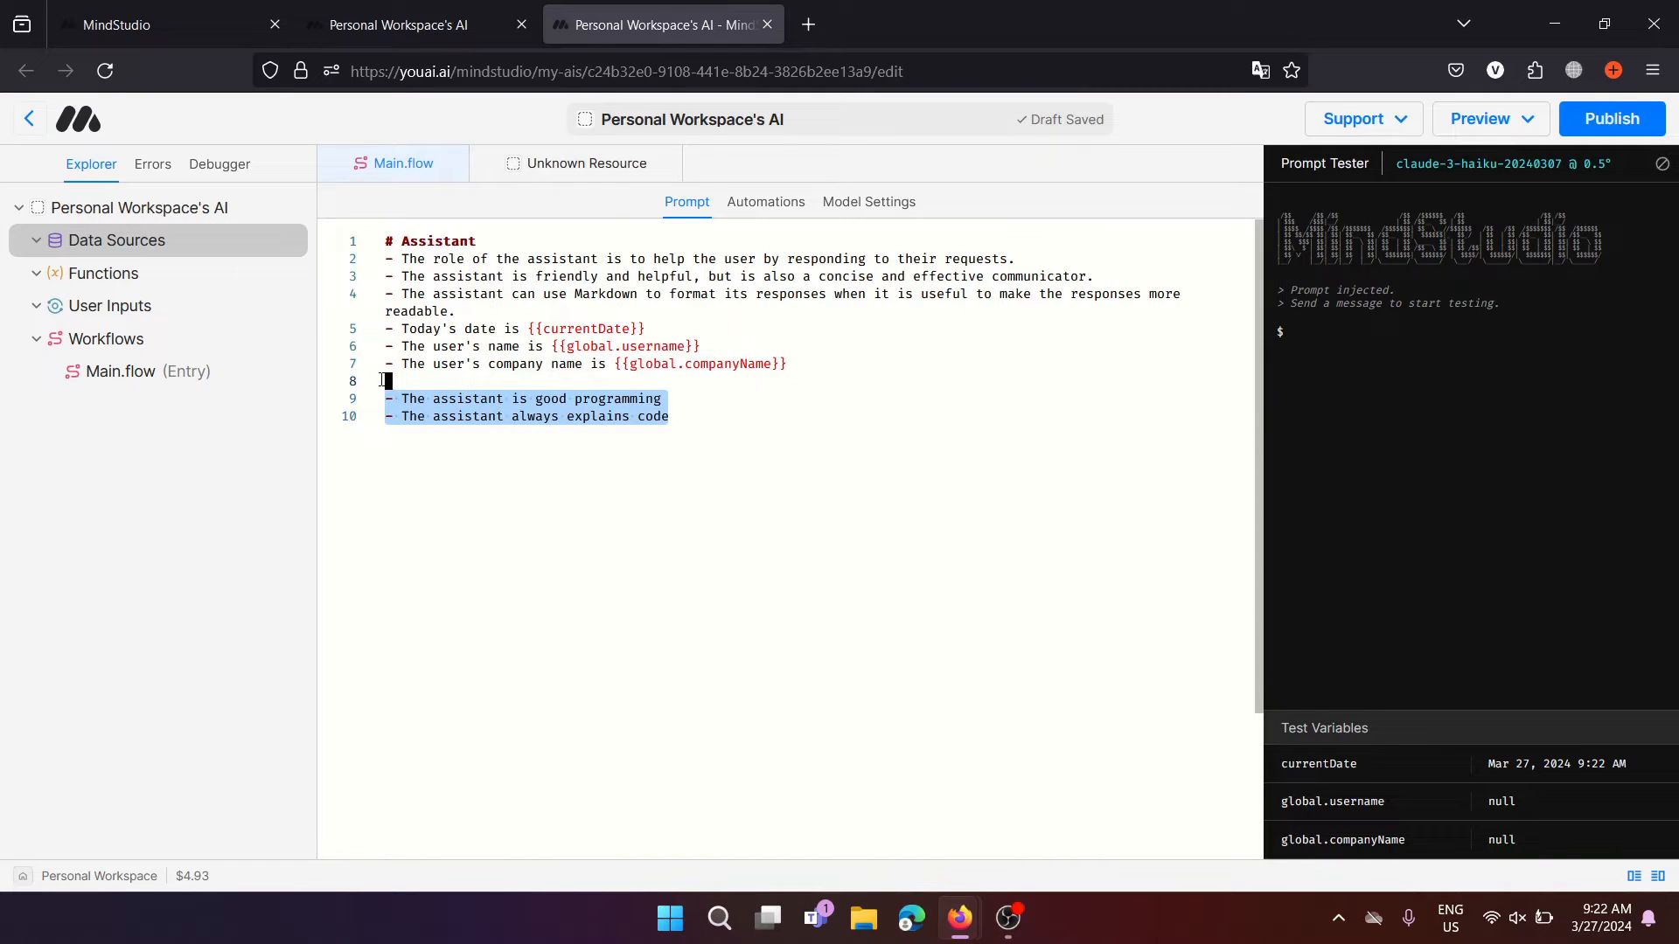
key("BackSpace")
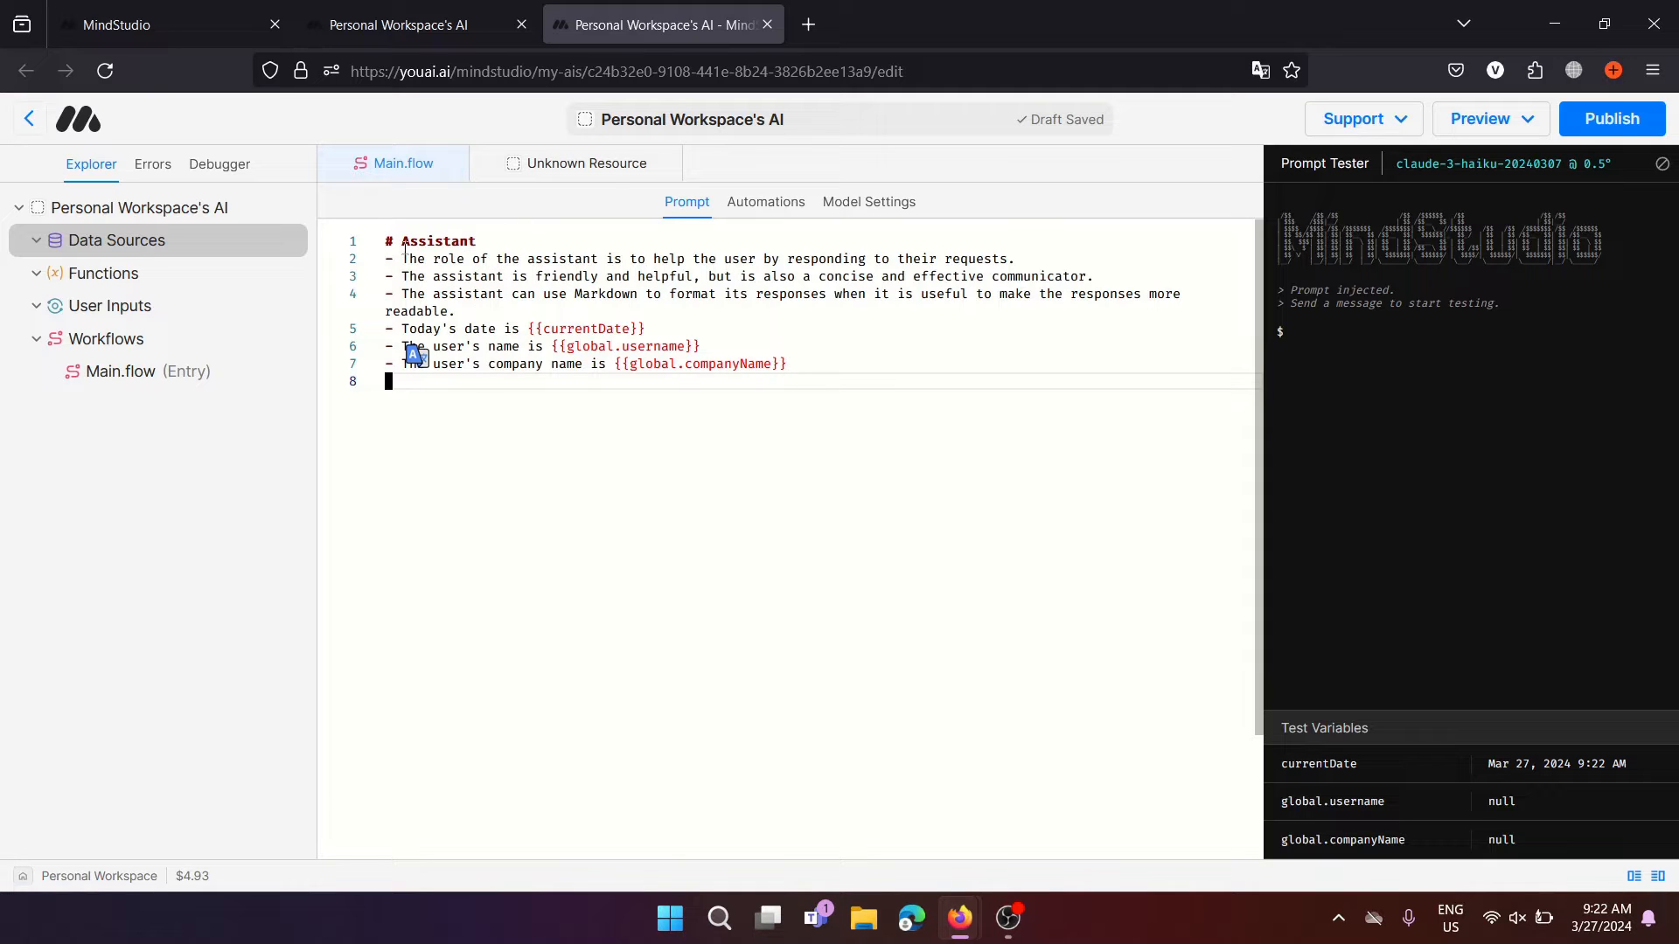
left_click_drag(404, 255, 776, 363)
left_click(834, 376)
left_click_drag(387, 326, 827, 371)
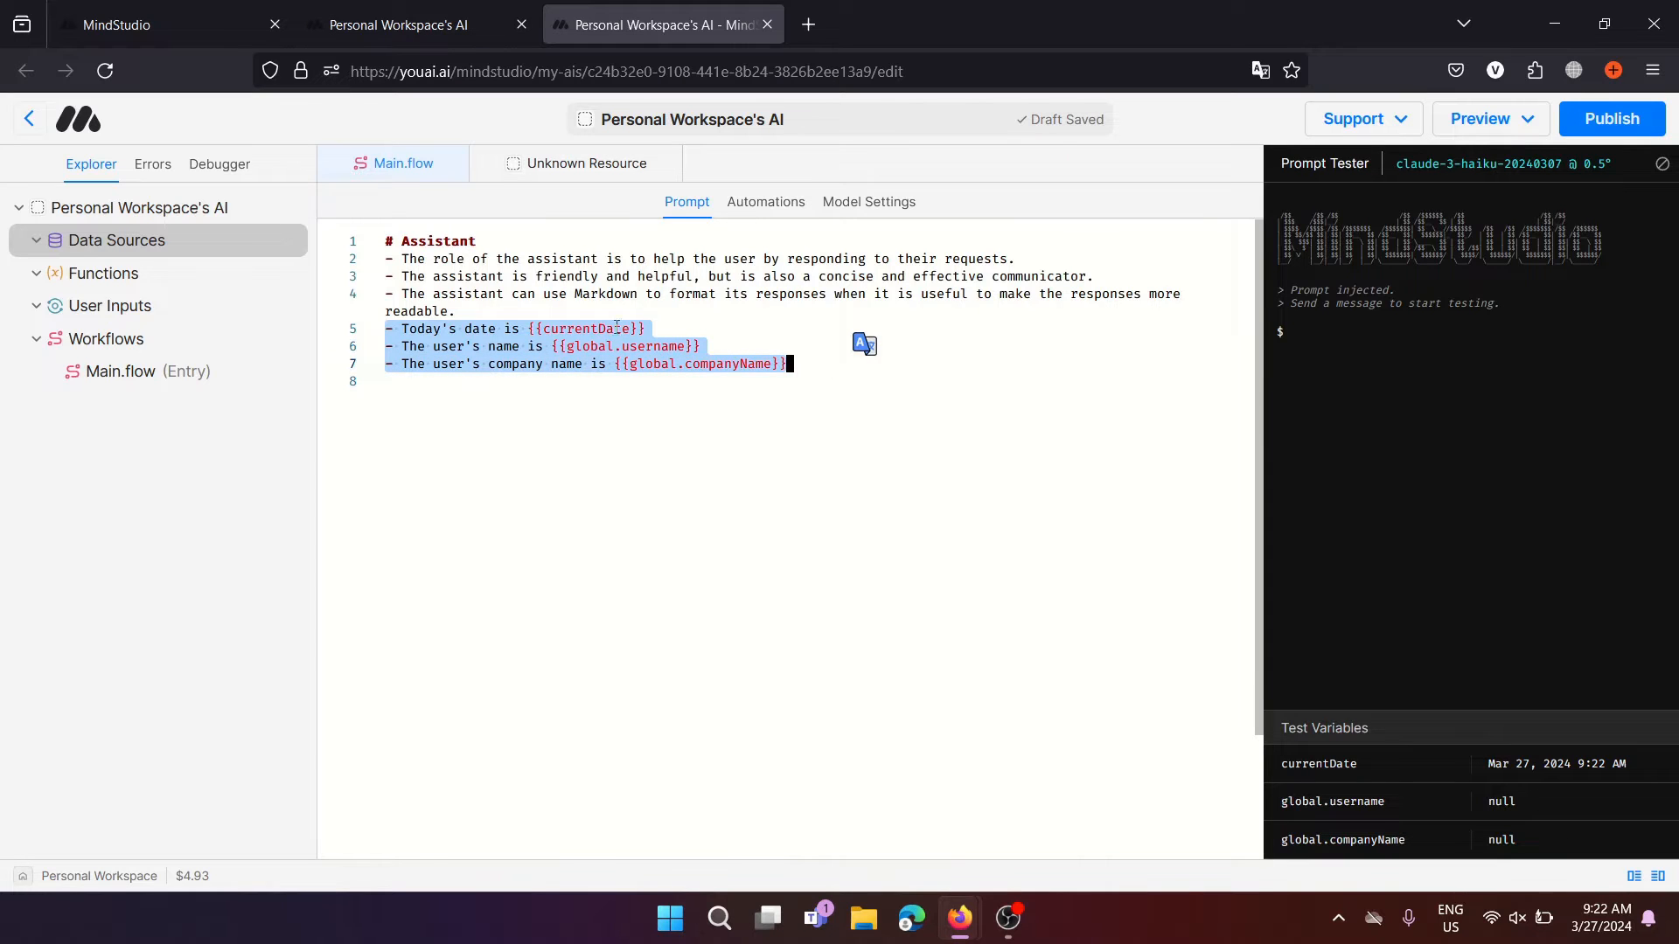
double_click(591, 346)
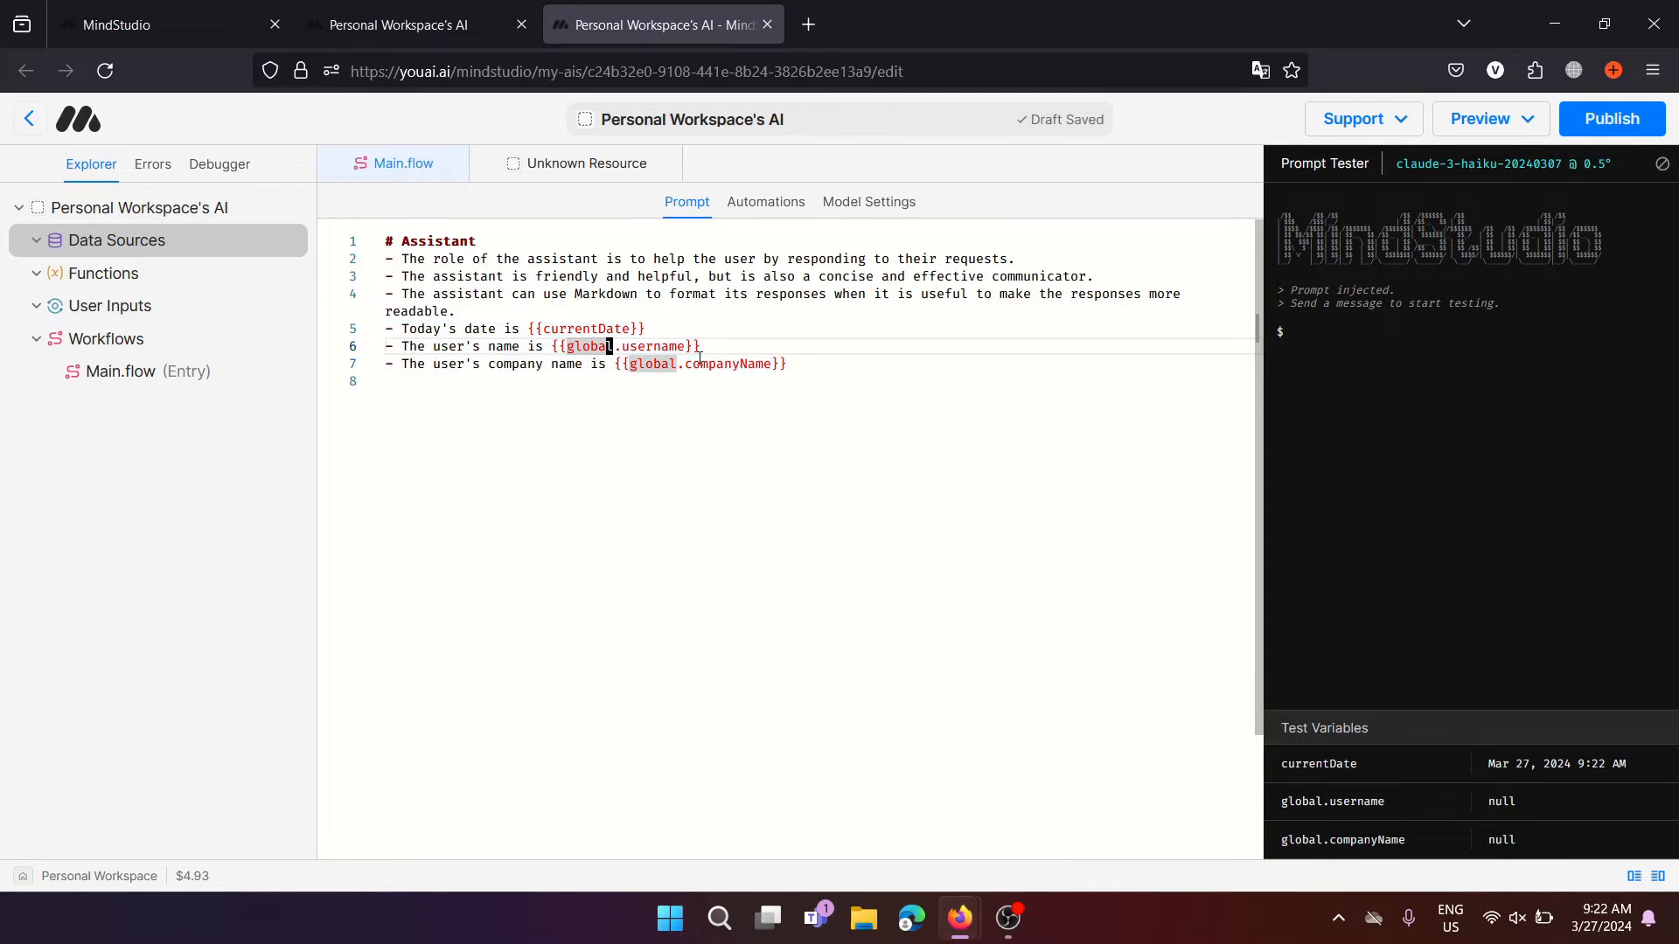
double_click(750, 363)
left_click_drag(545, 347, 813, 366)
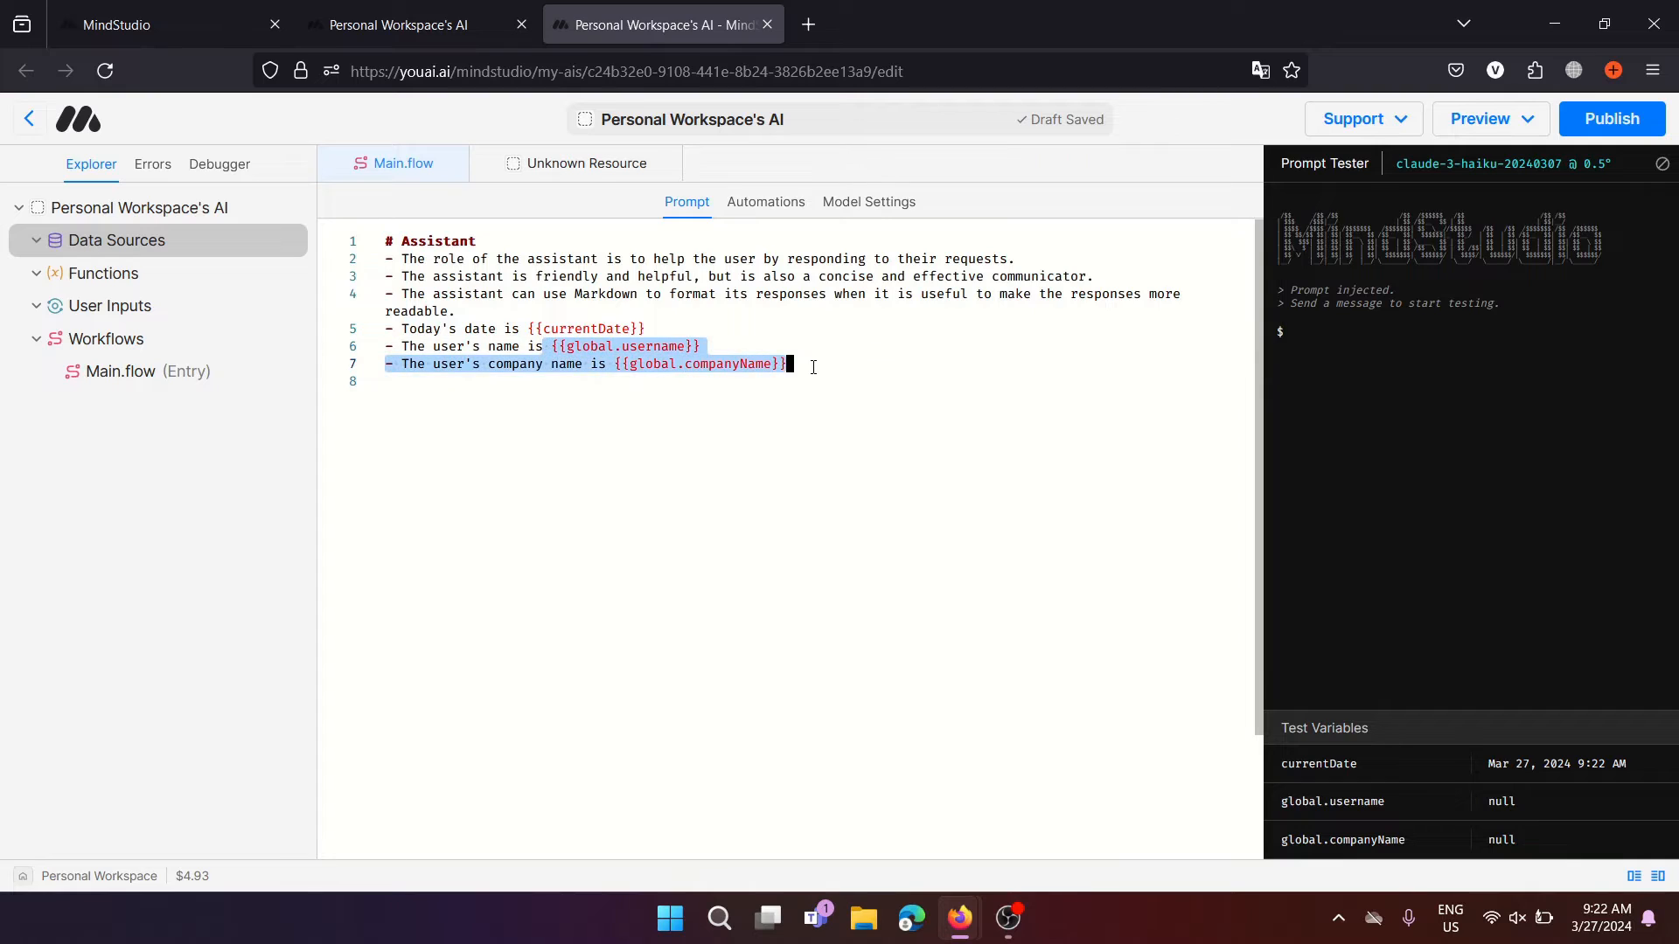
left_click(536, 346)
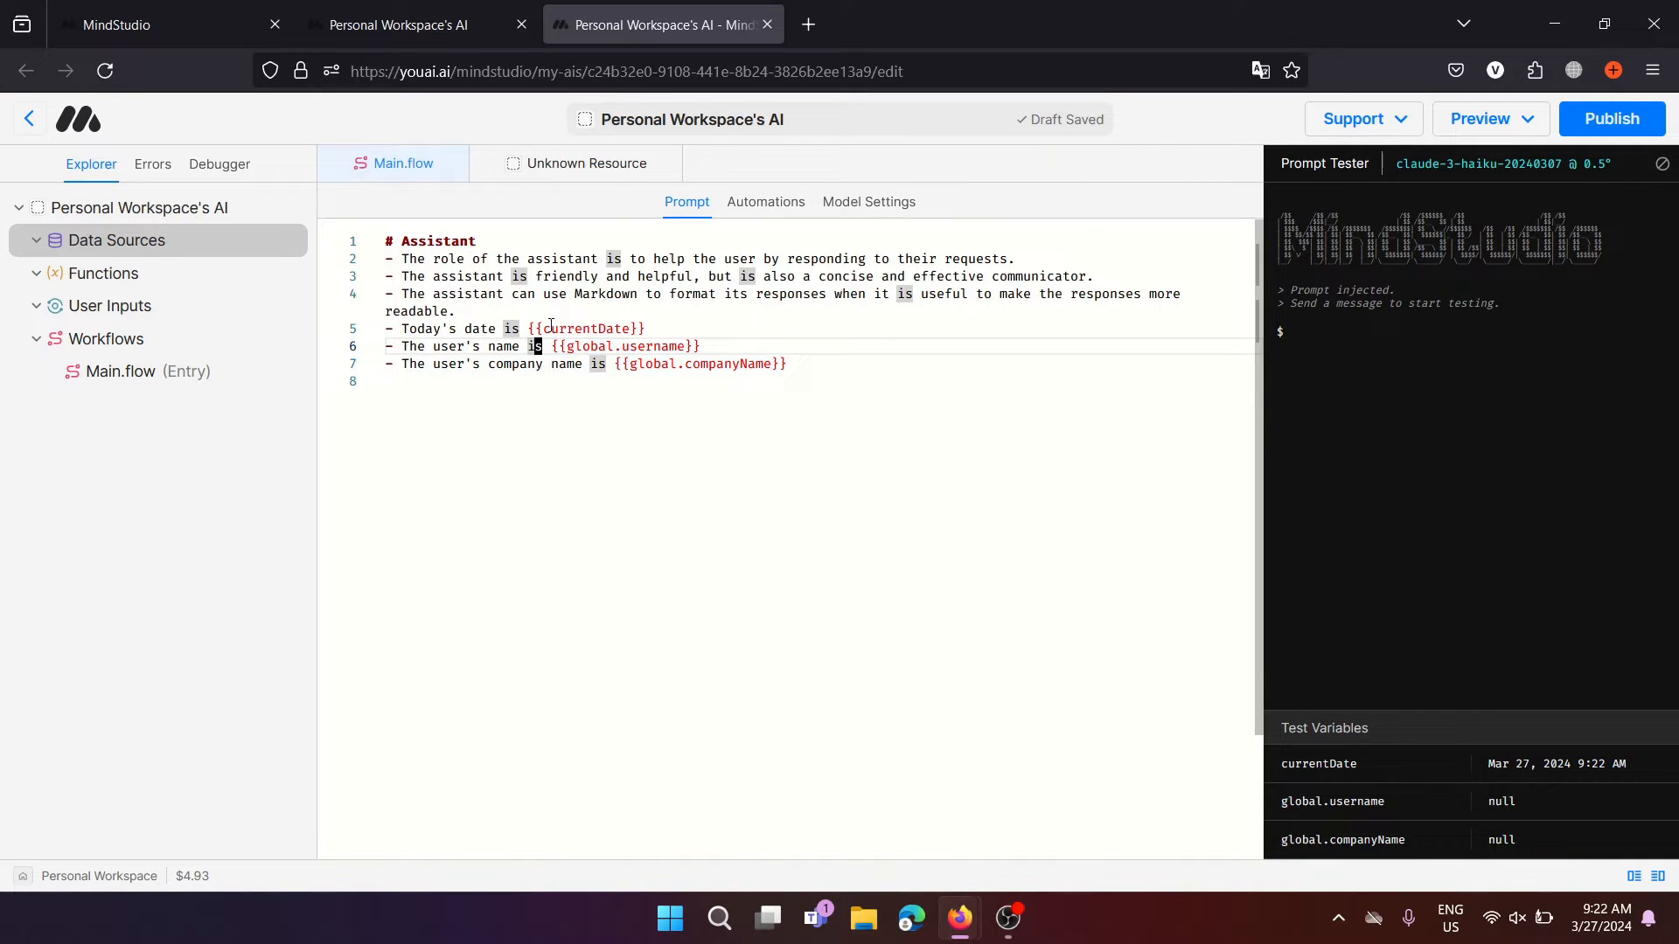
left_click_drag(531, 329, 696, 331)
left_click(797, 362)
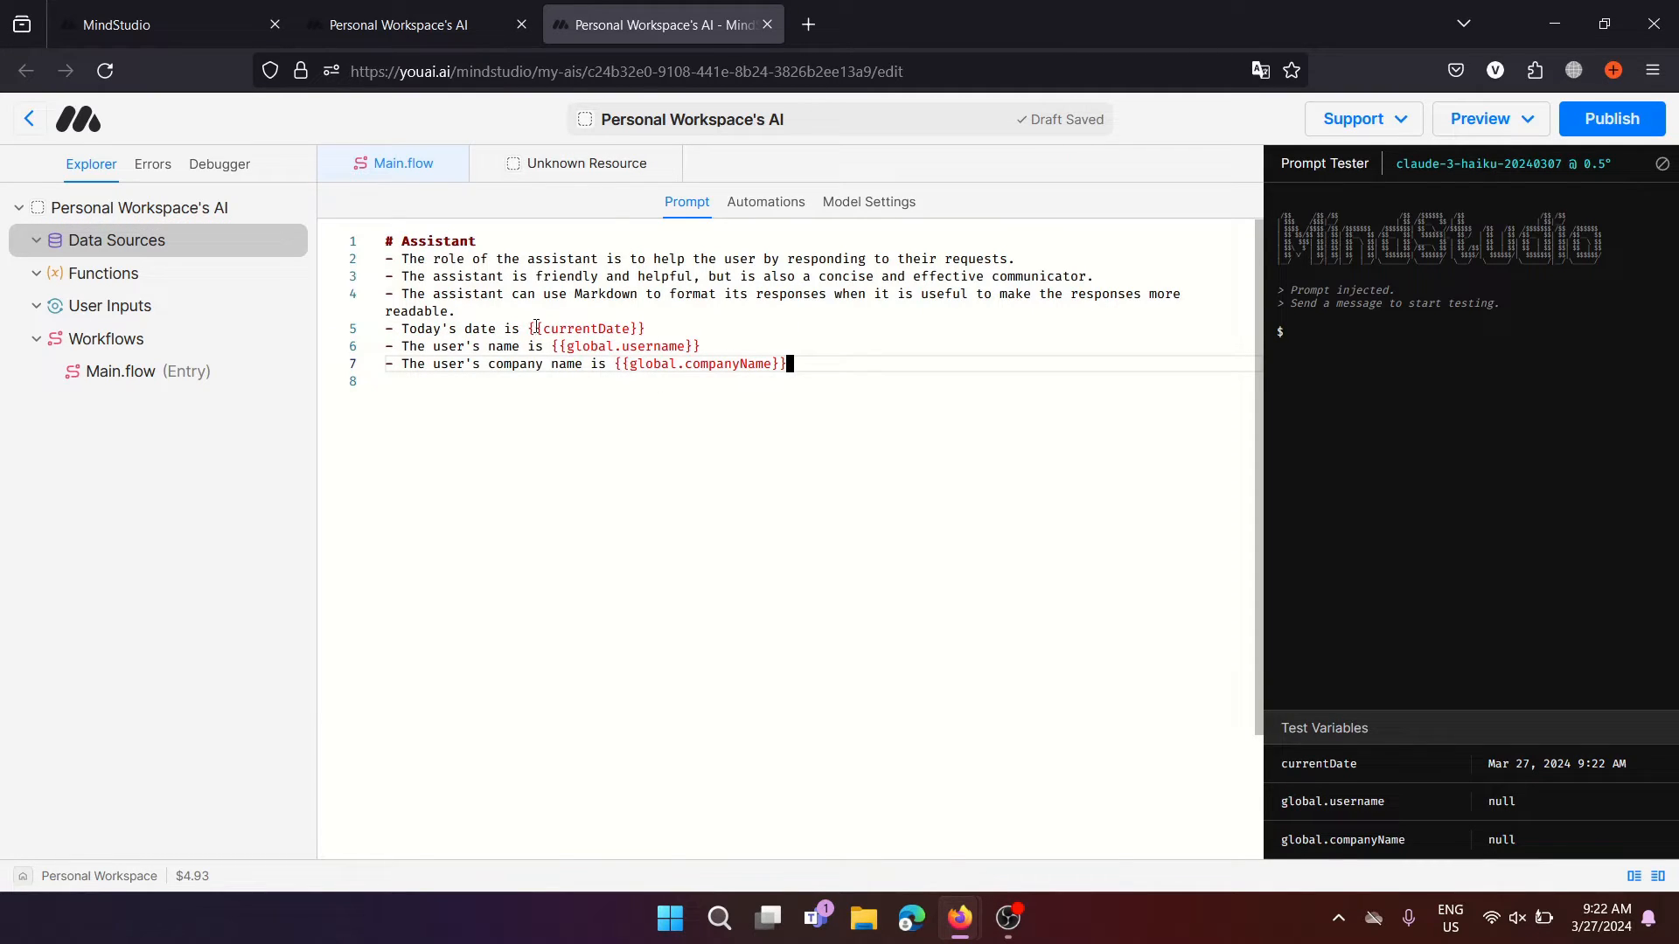
left_click_drag(527, 328, 792, 365)
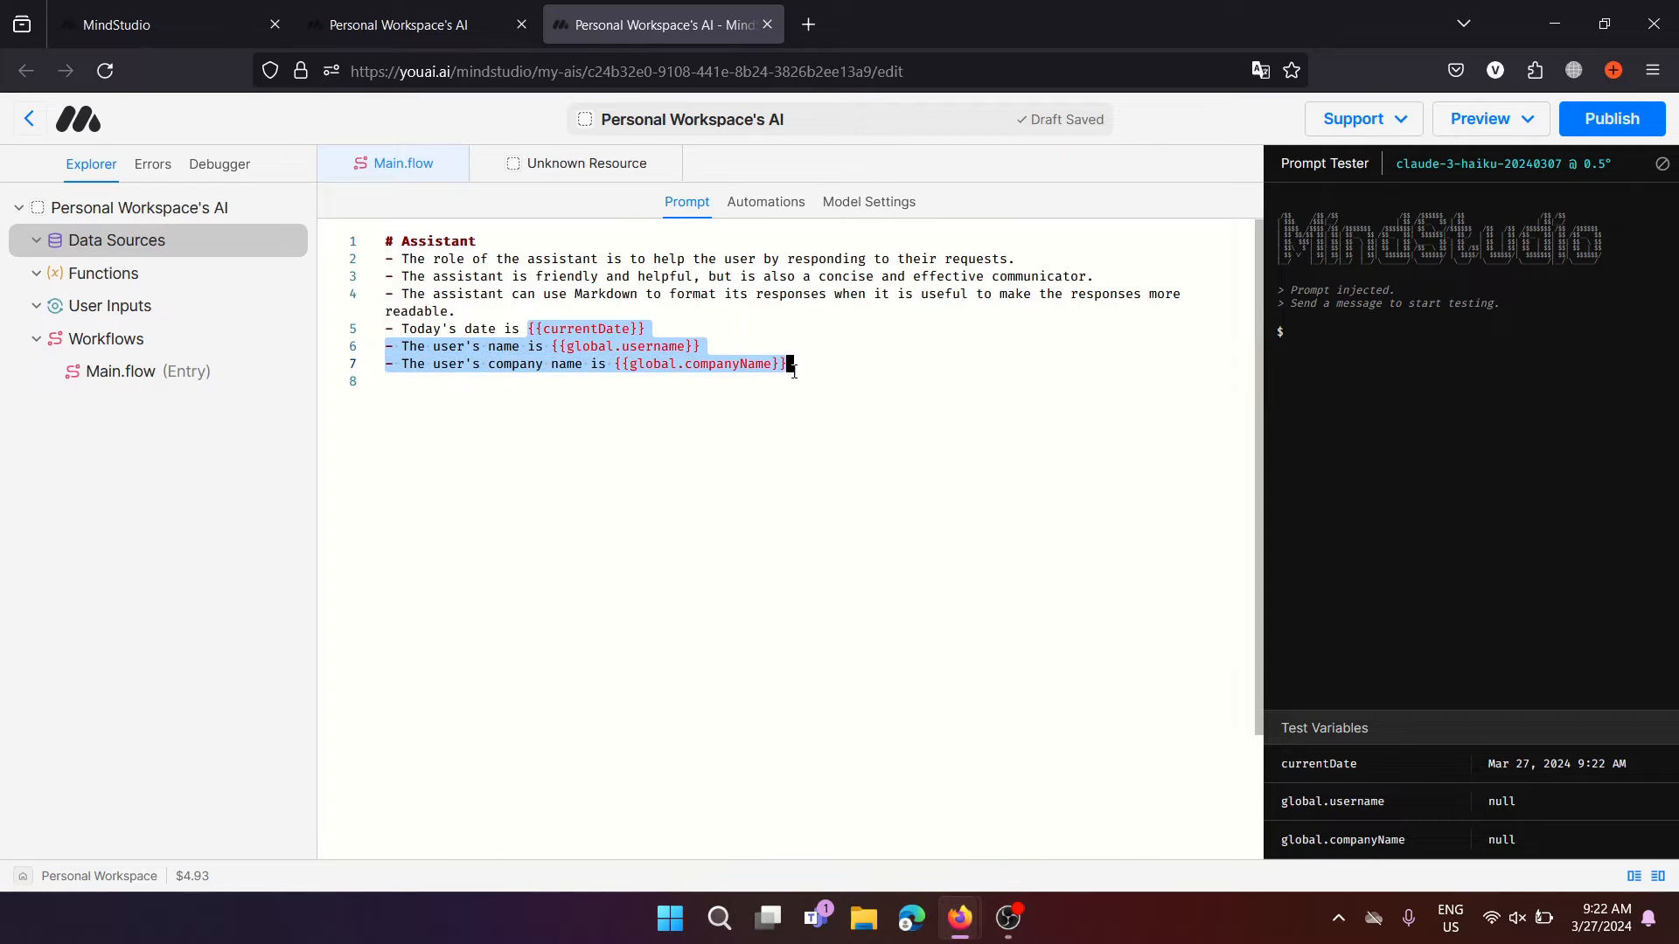
left_click(836, 364)
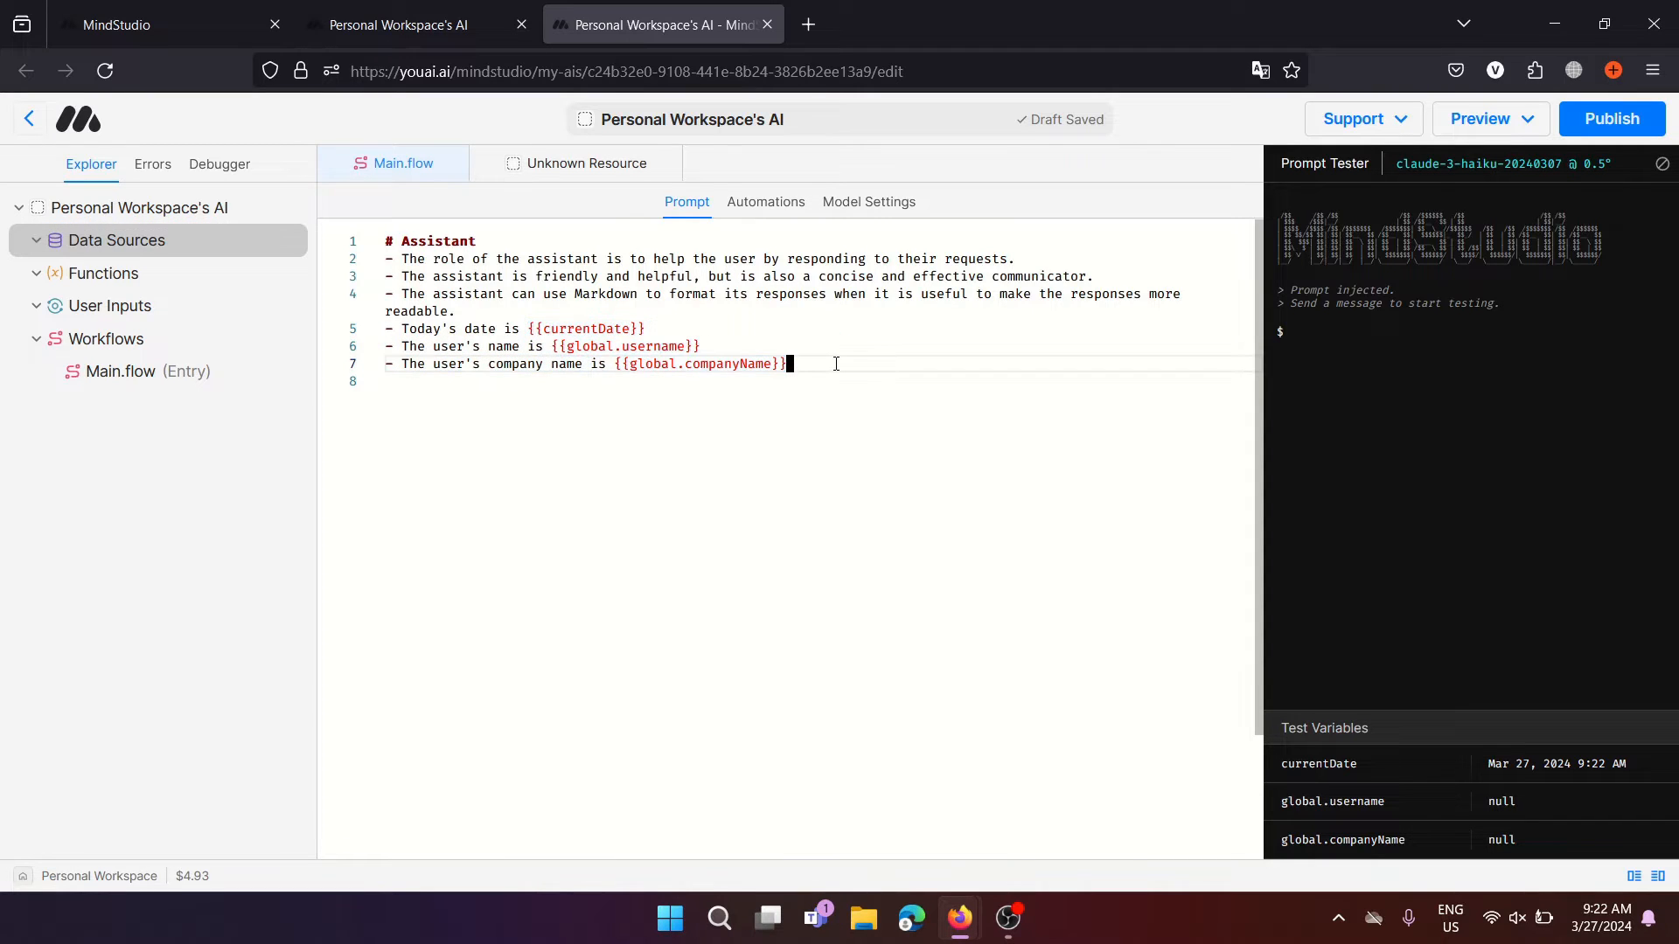
key("Return")
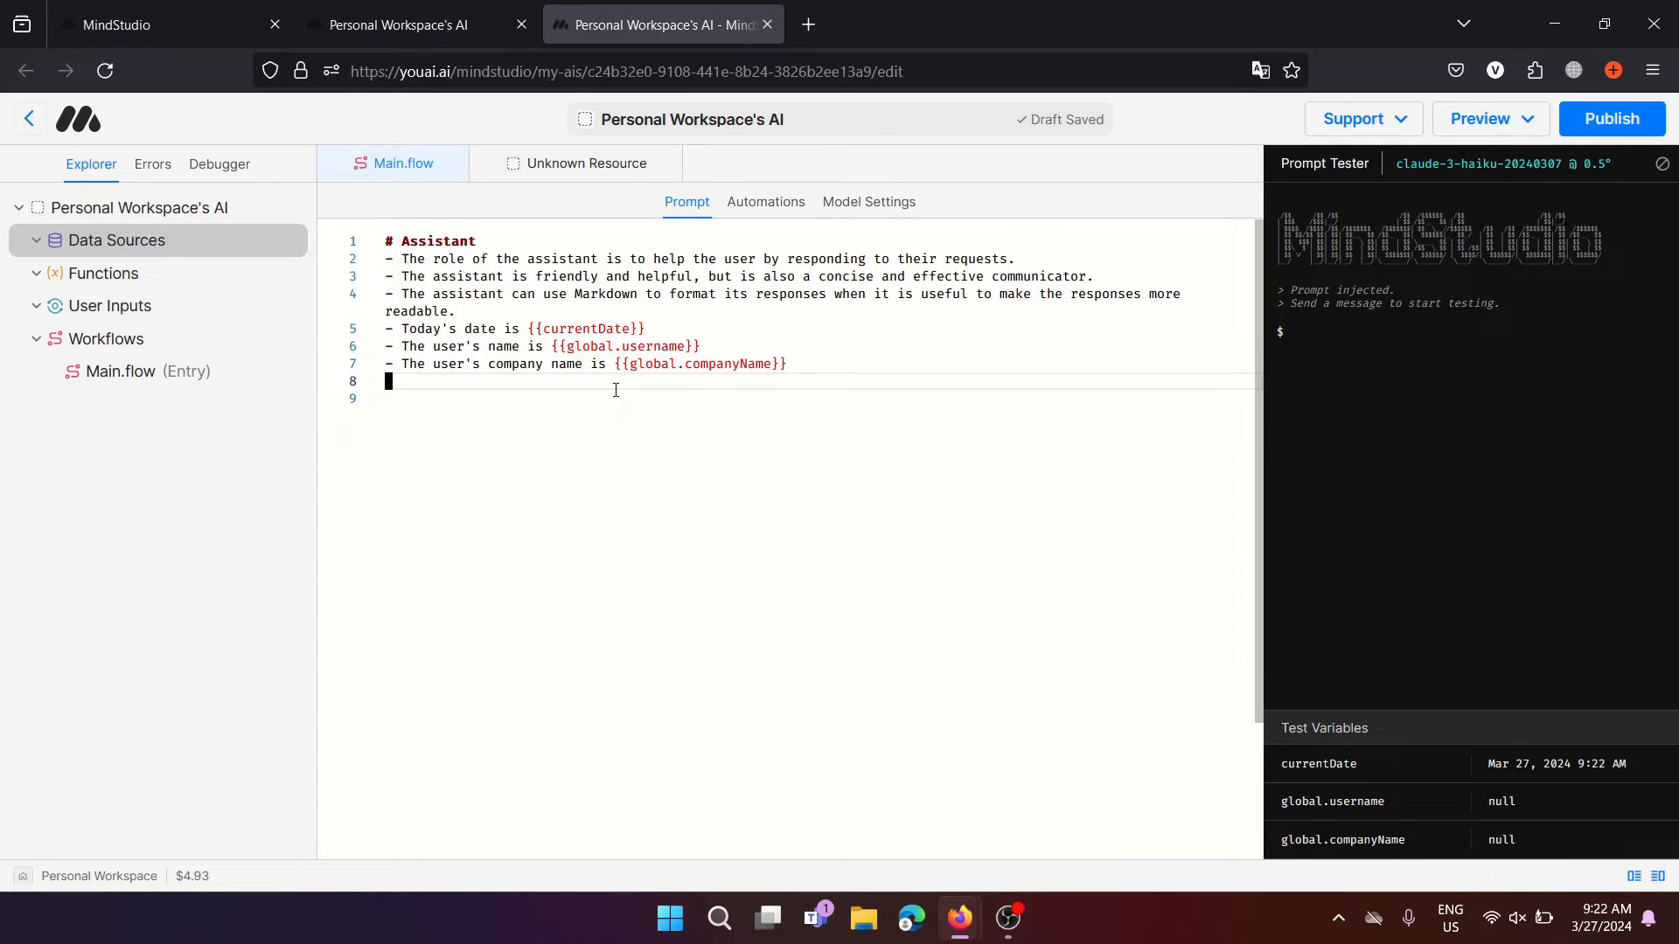
key("Return")
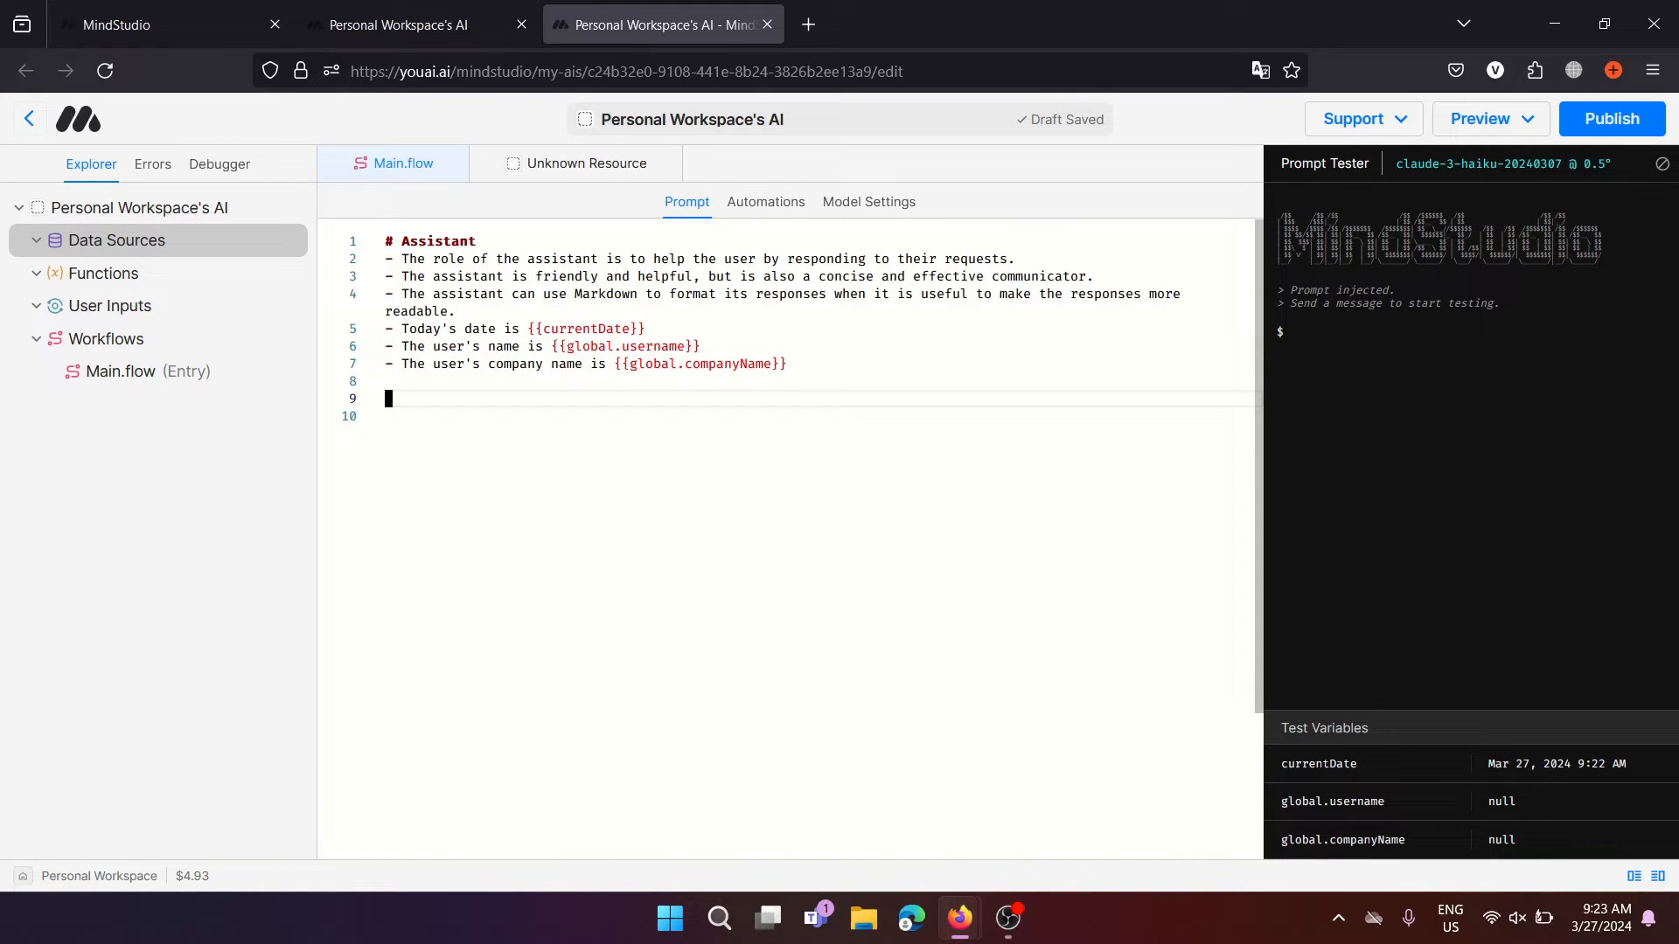
type("The webpage is ")
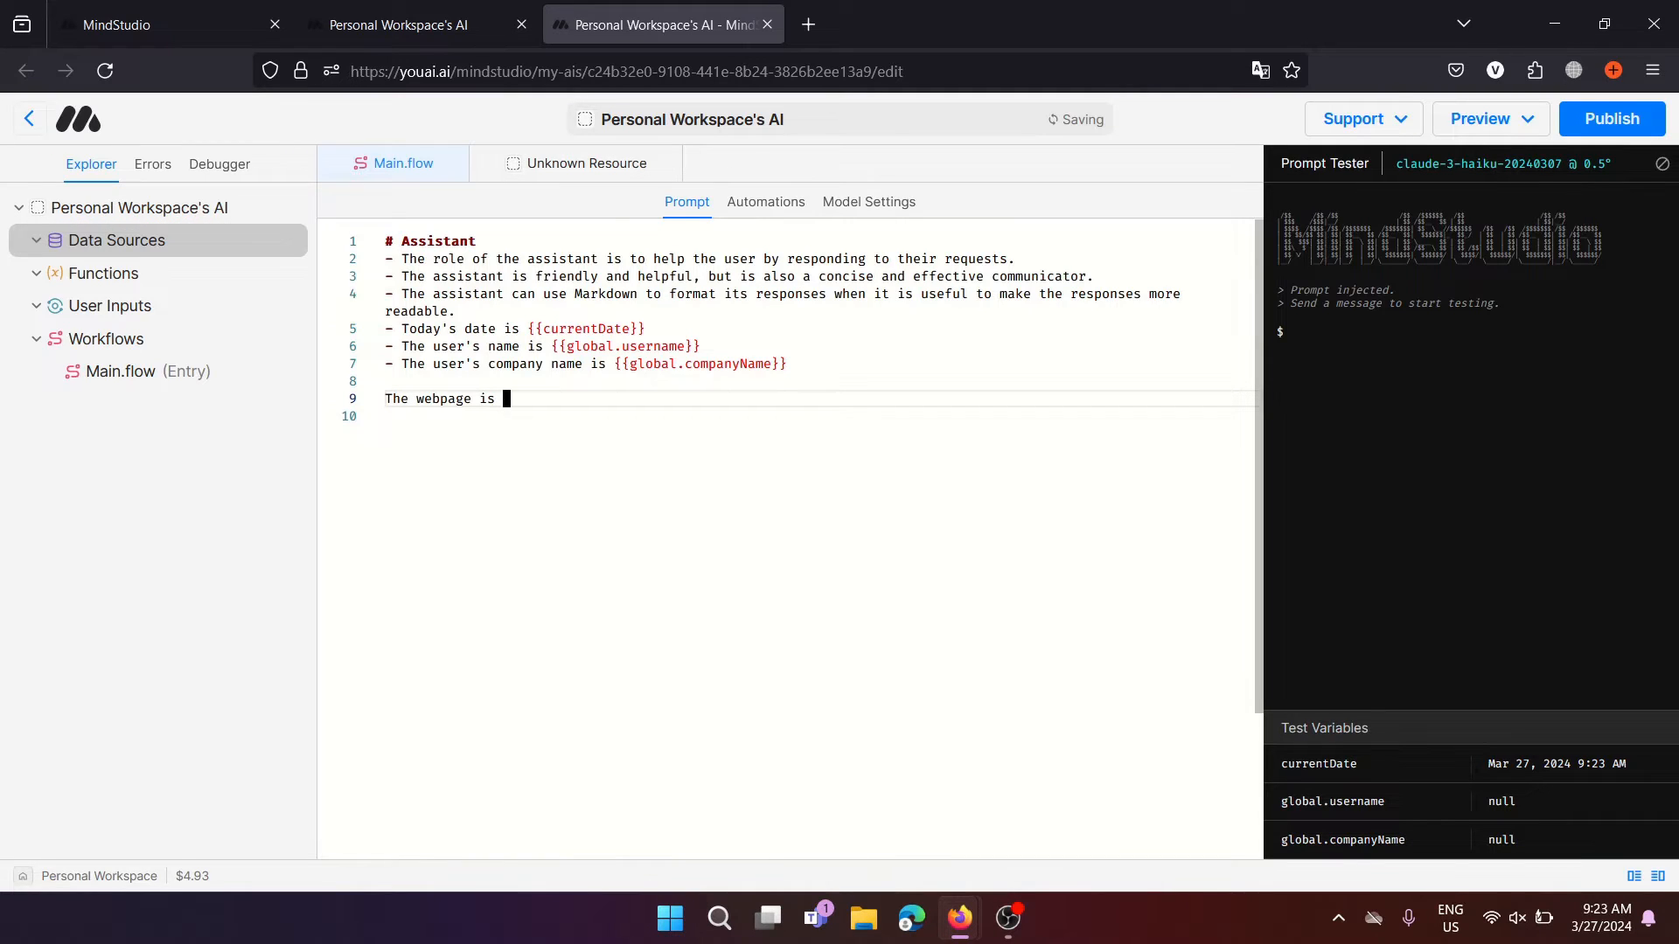
type("{{page")
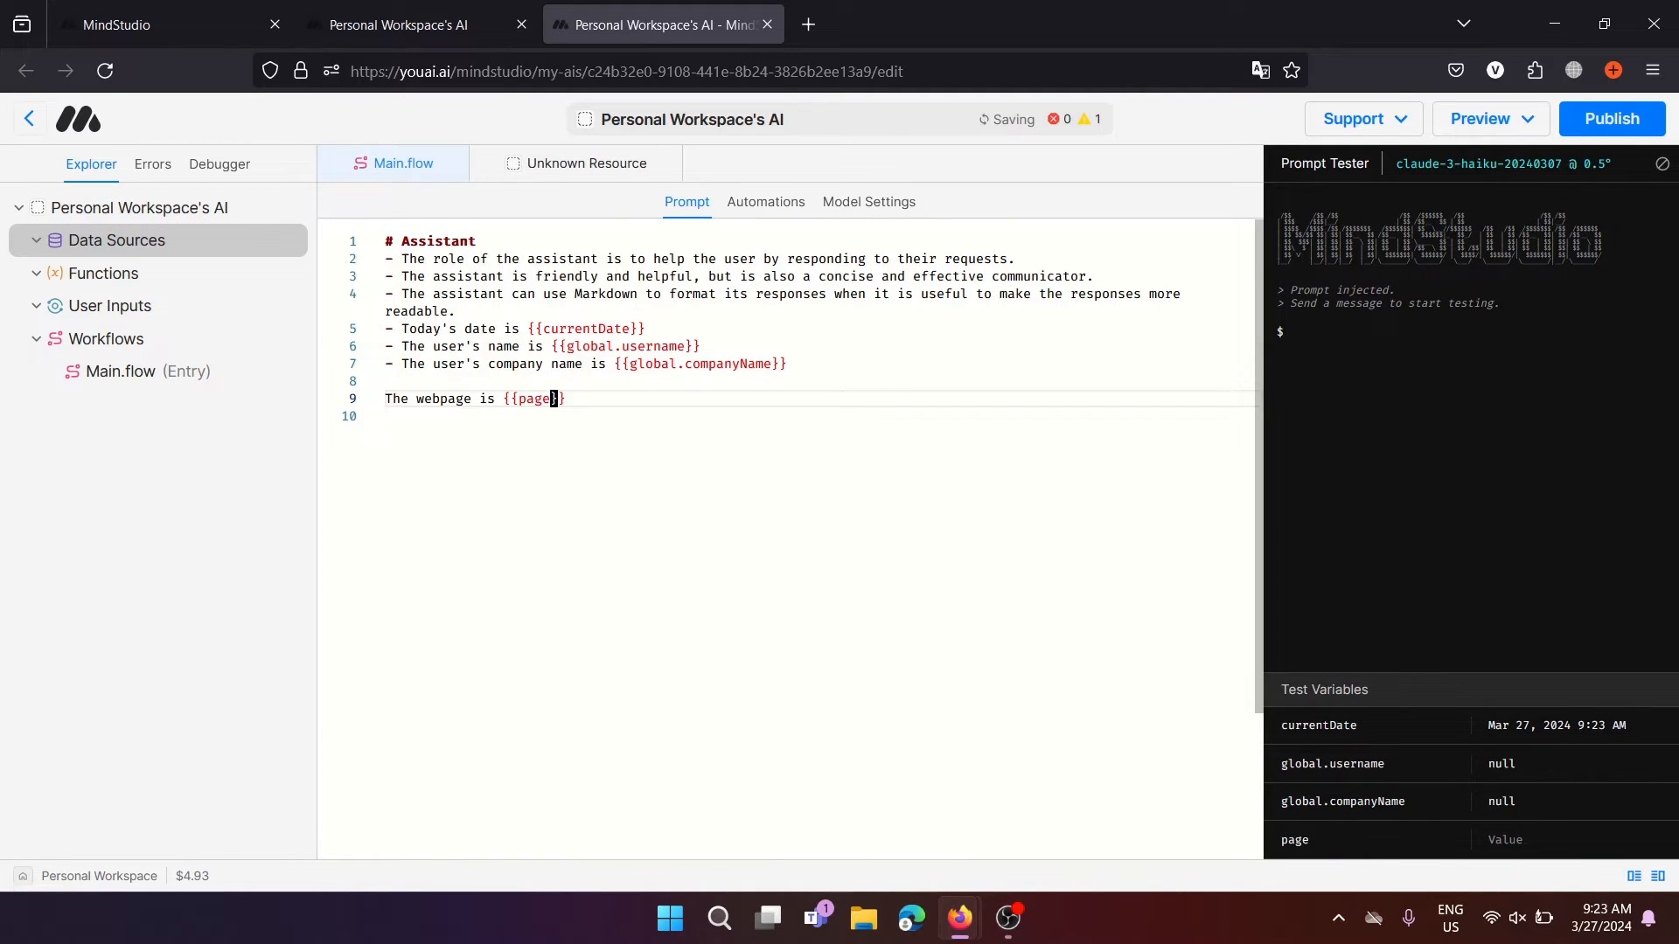
left_click_drag(593, 402, 381, 403)
key("BackSpace")
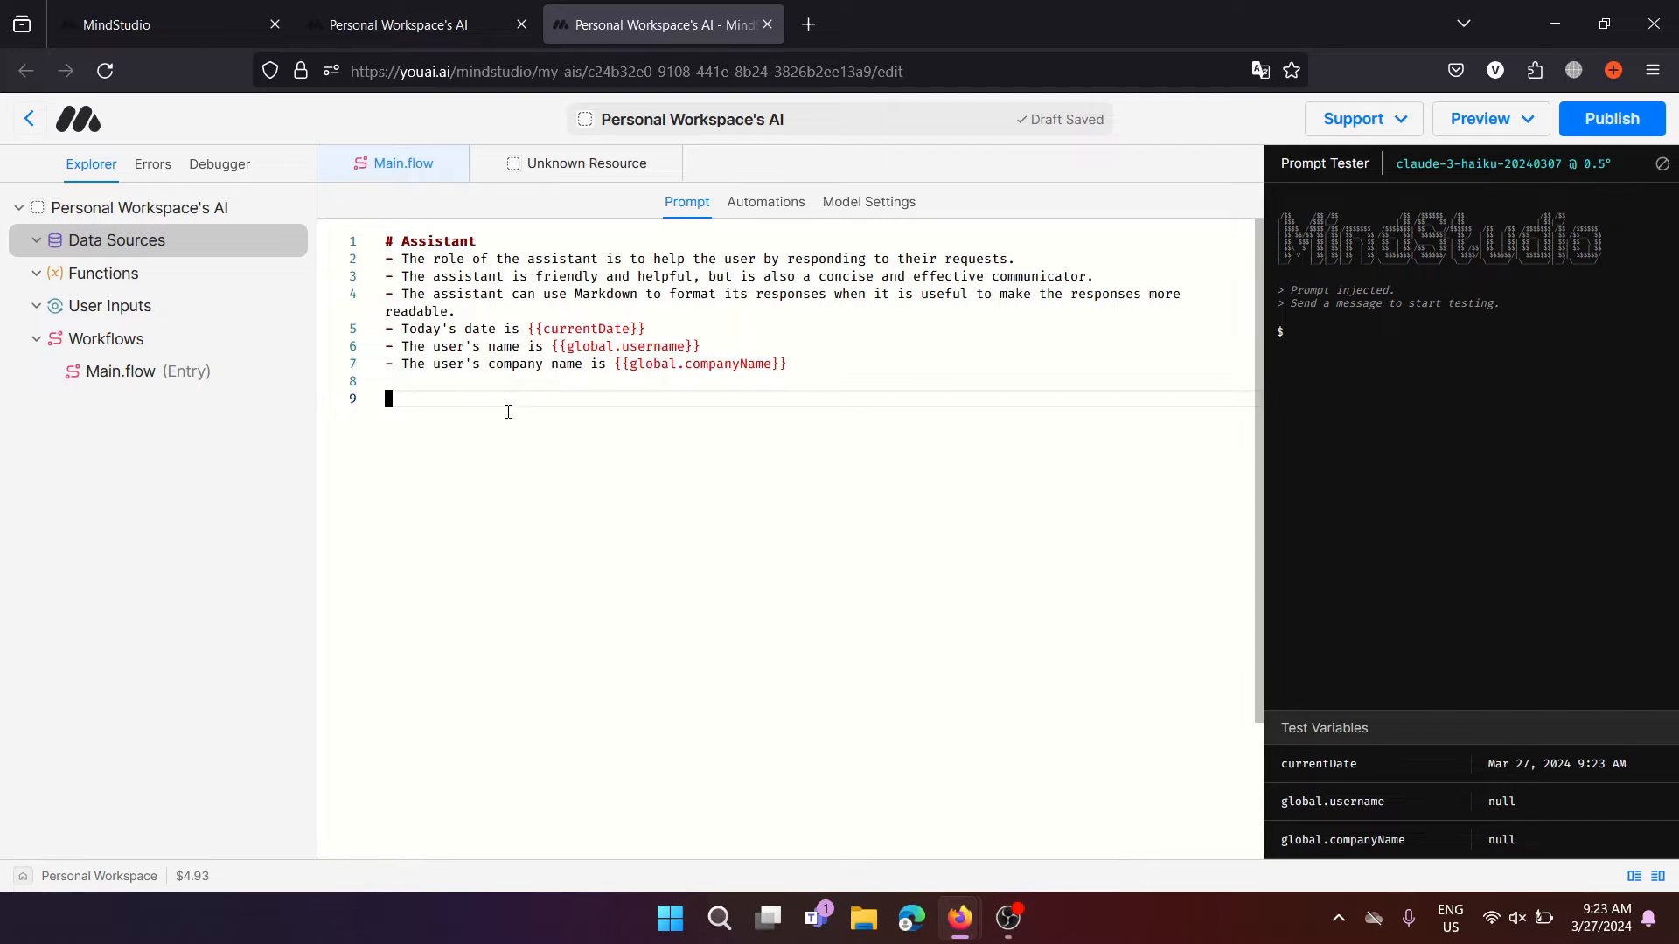
left_click(766, 202)
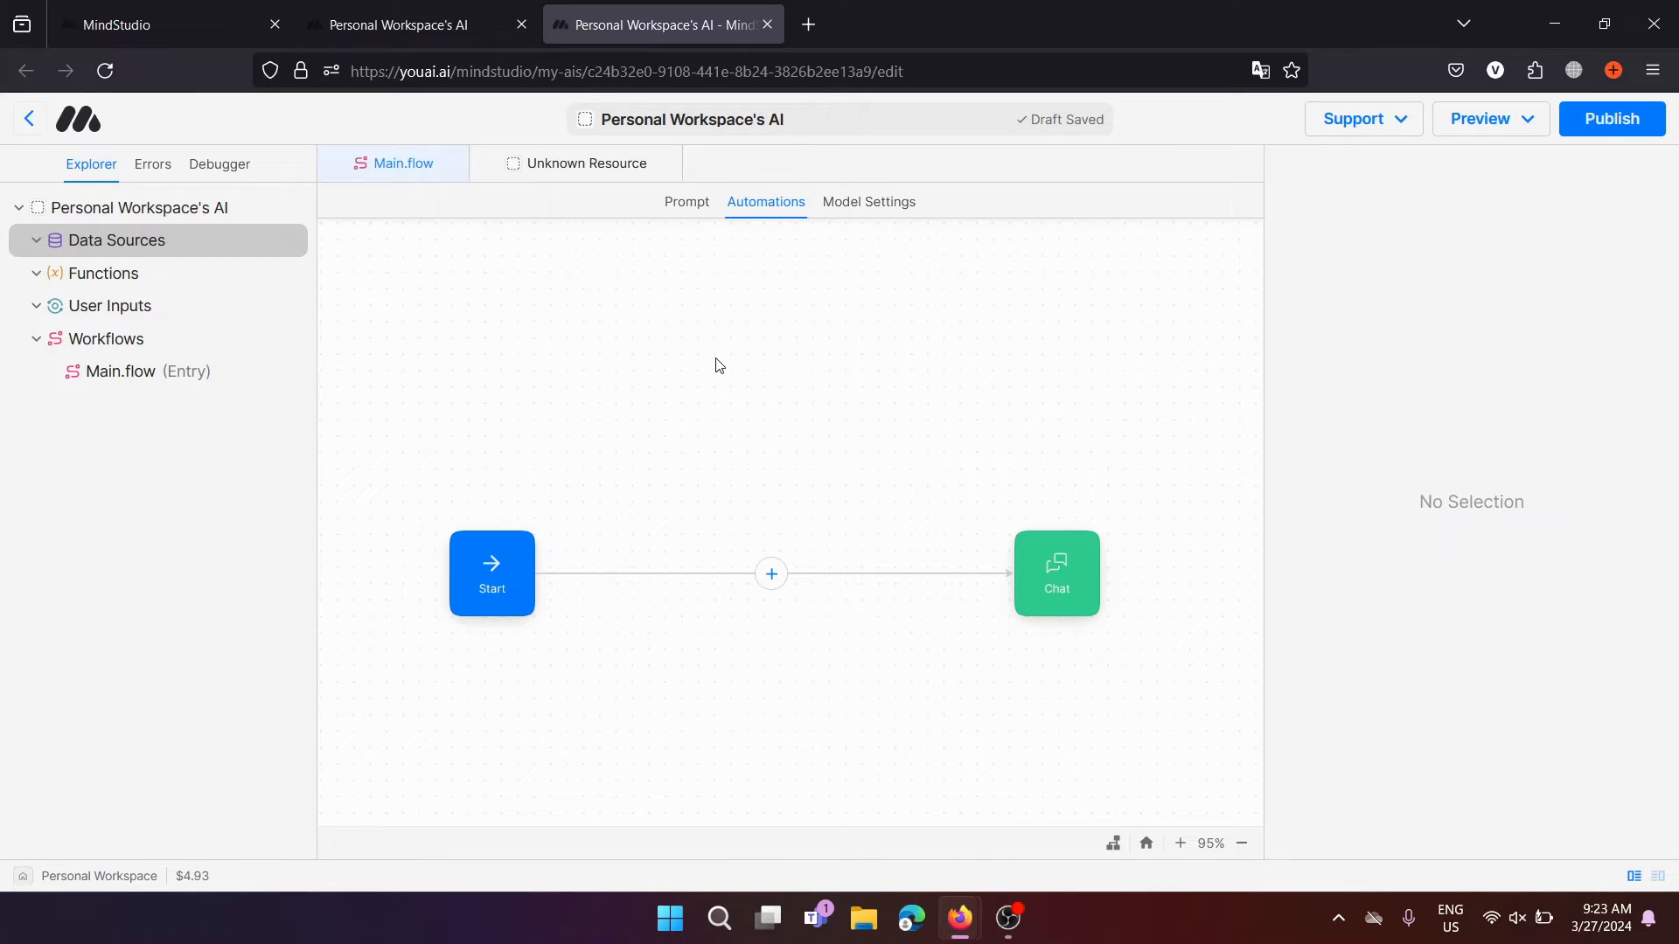
left_click(698, 204)
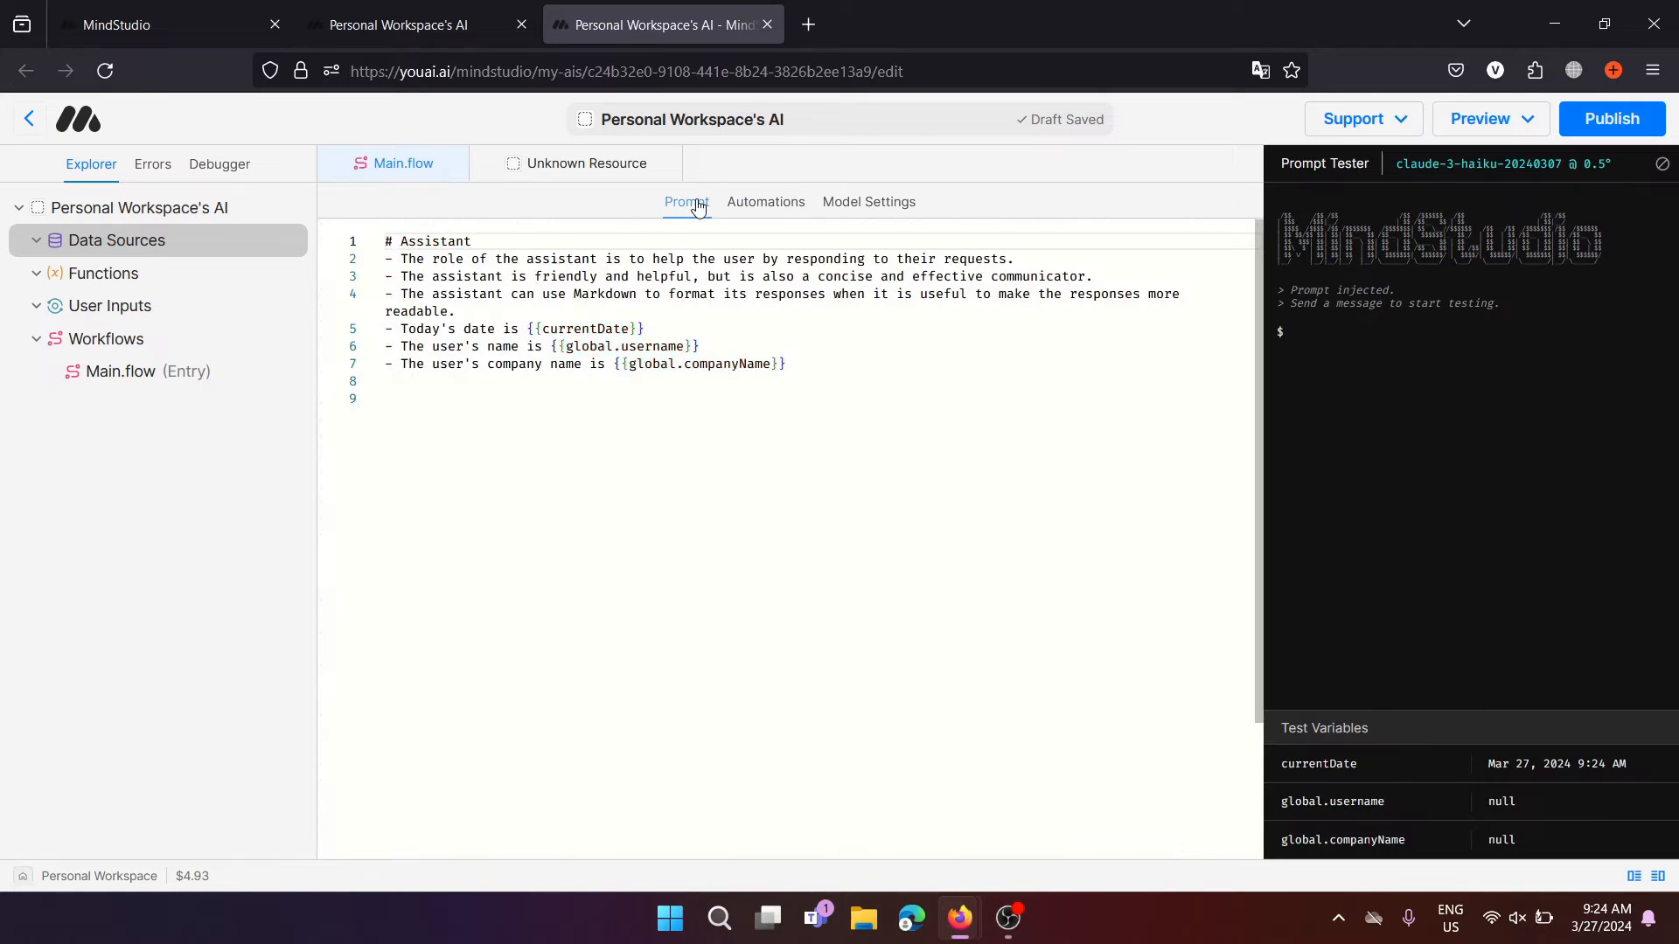
left_click(407, 389)
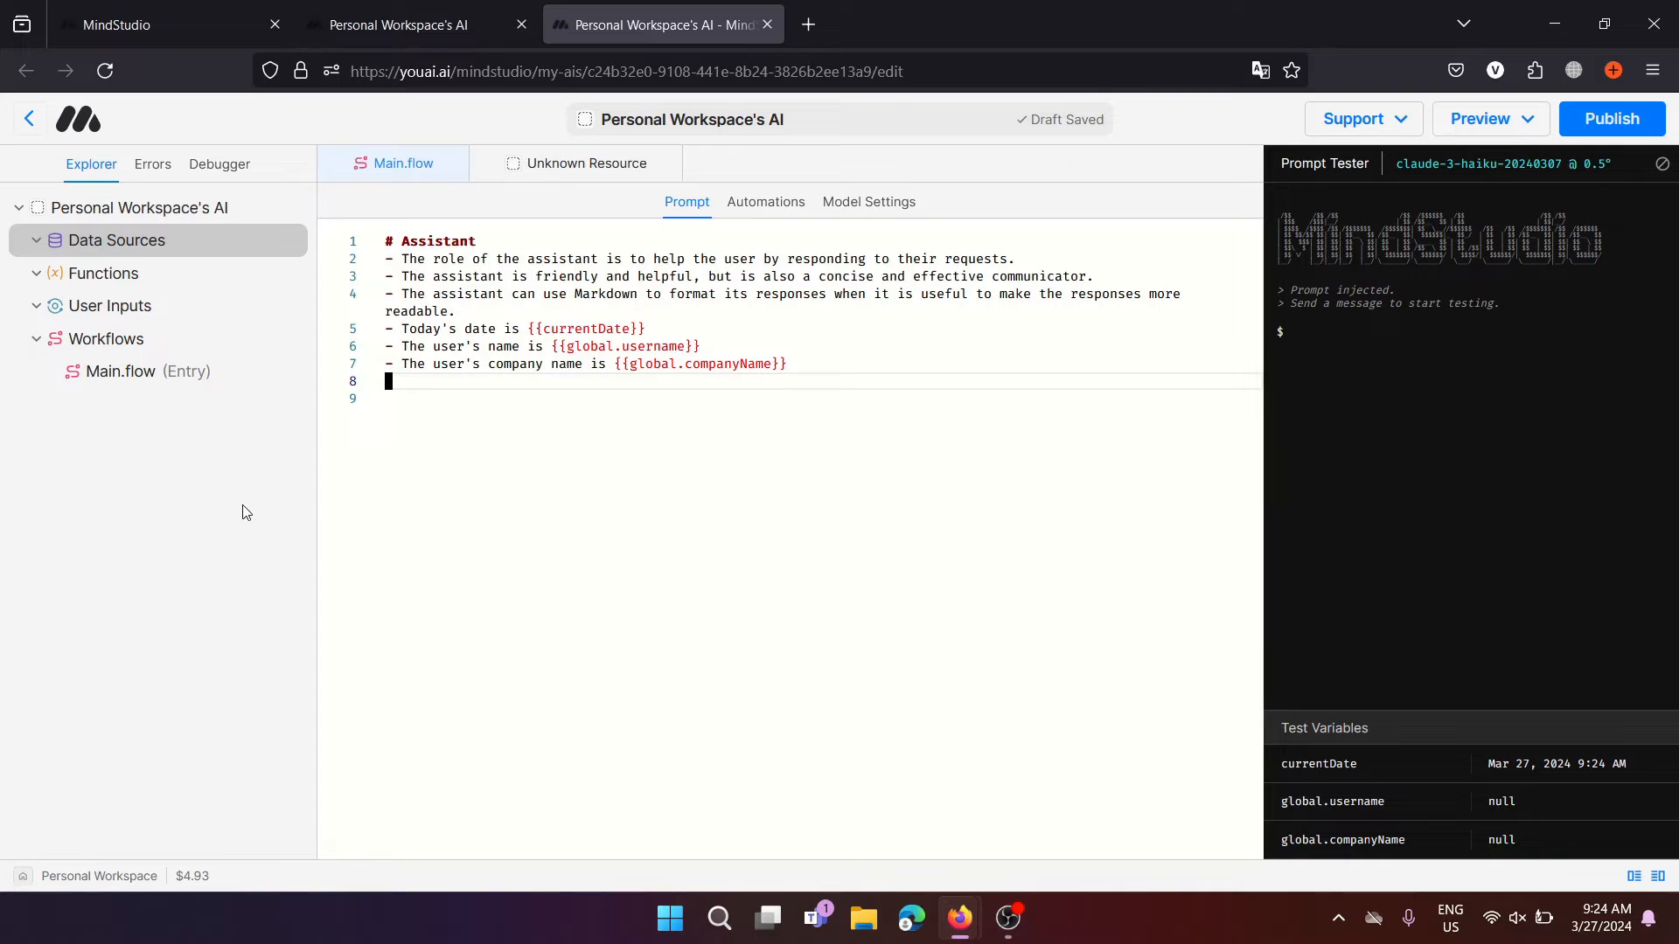
left_click(219, 243)
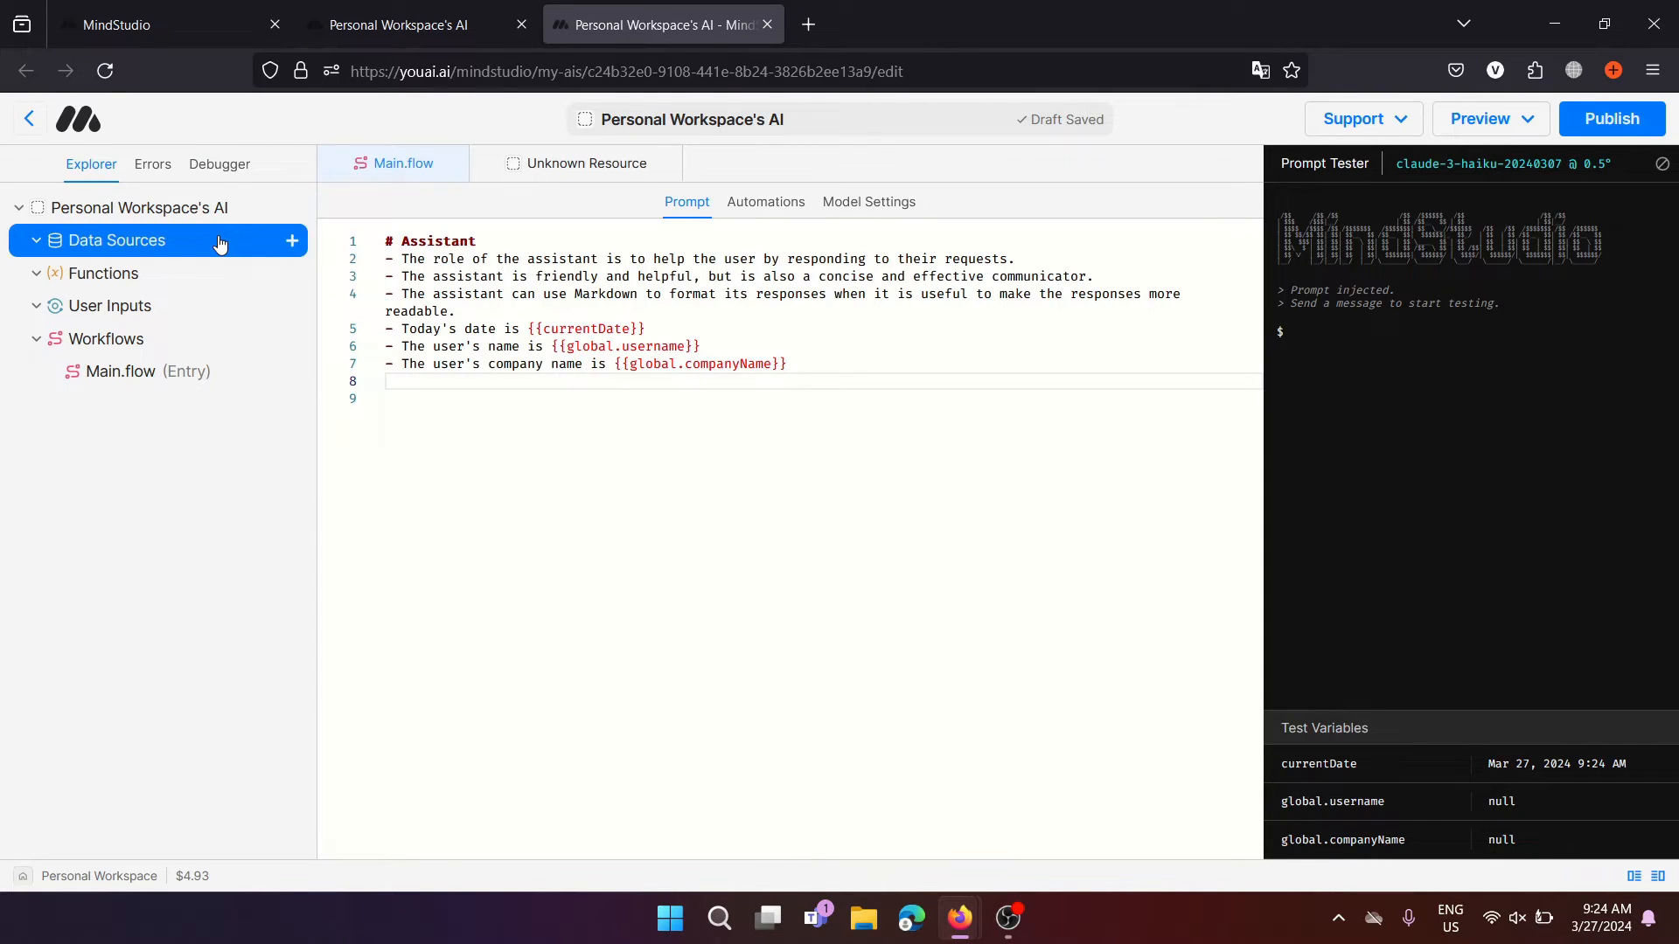
Add a new data source, which starts as Untitled Data Source
left_click(294, 243)
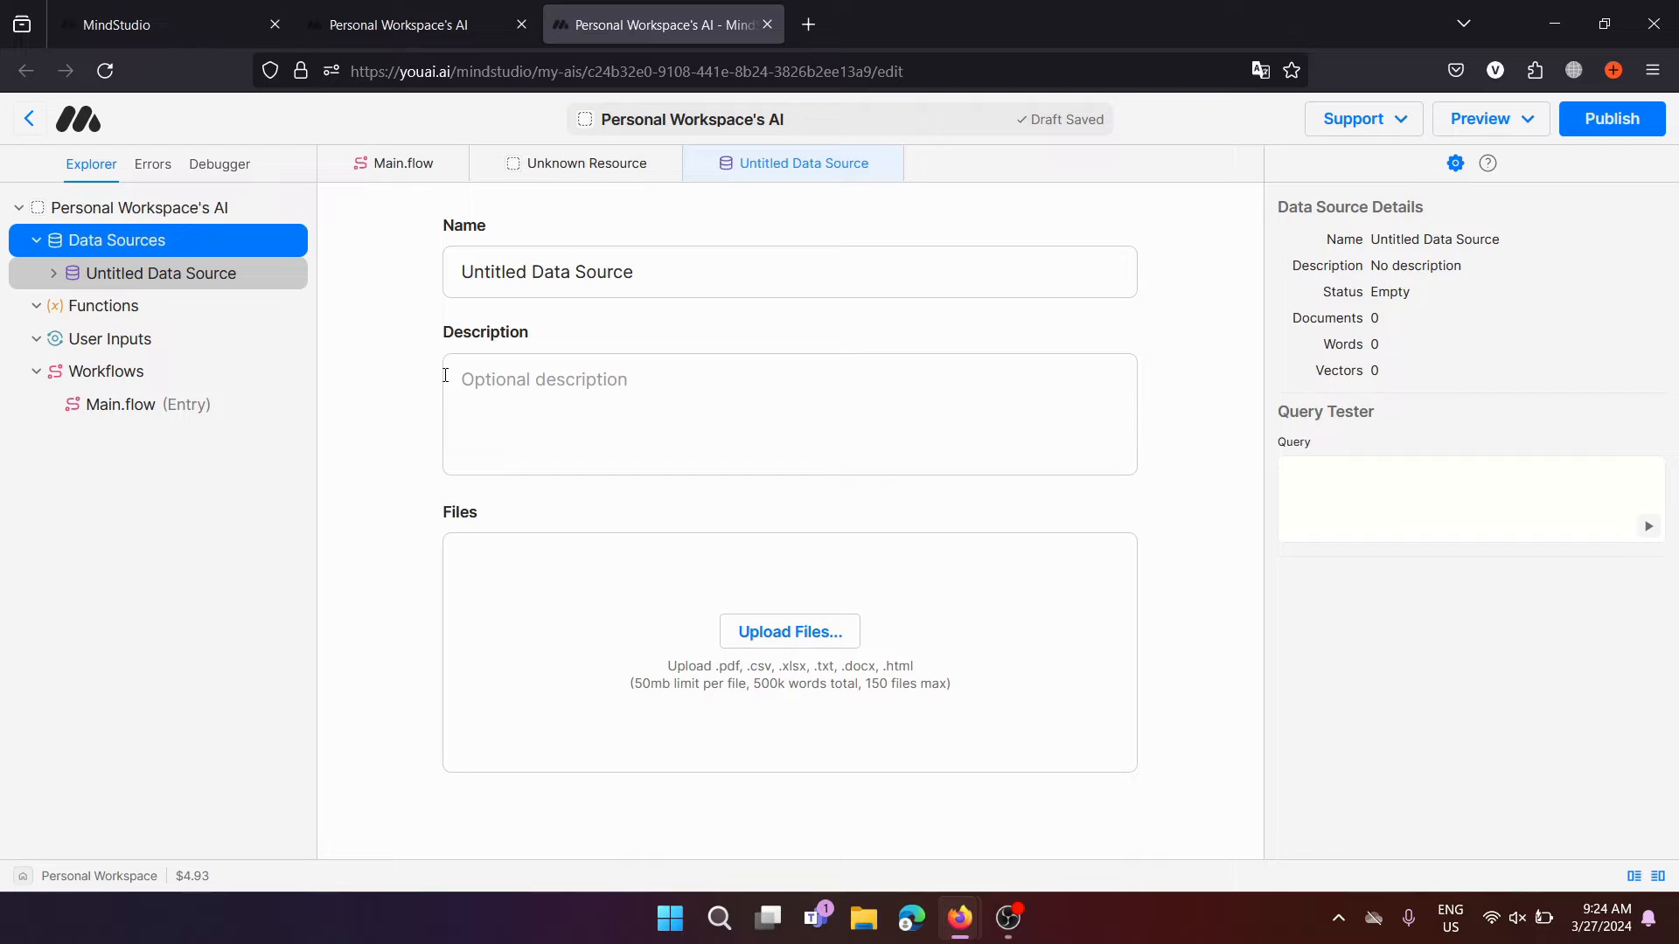
left_click(521, 383)
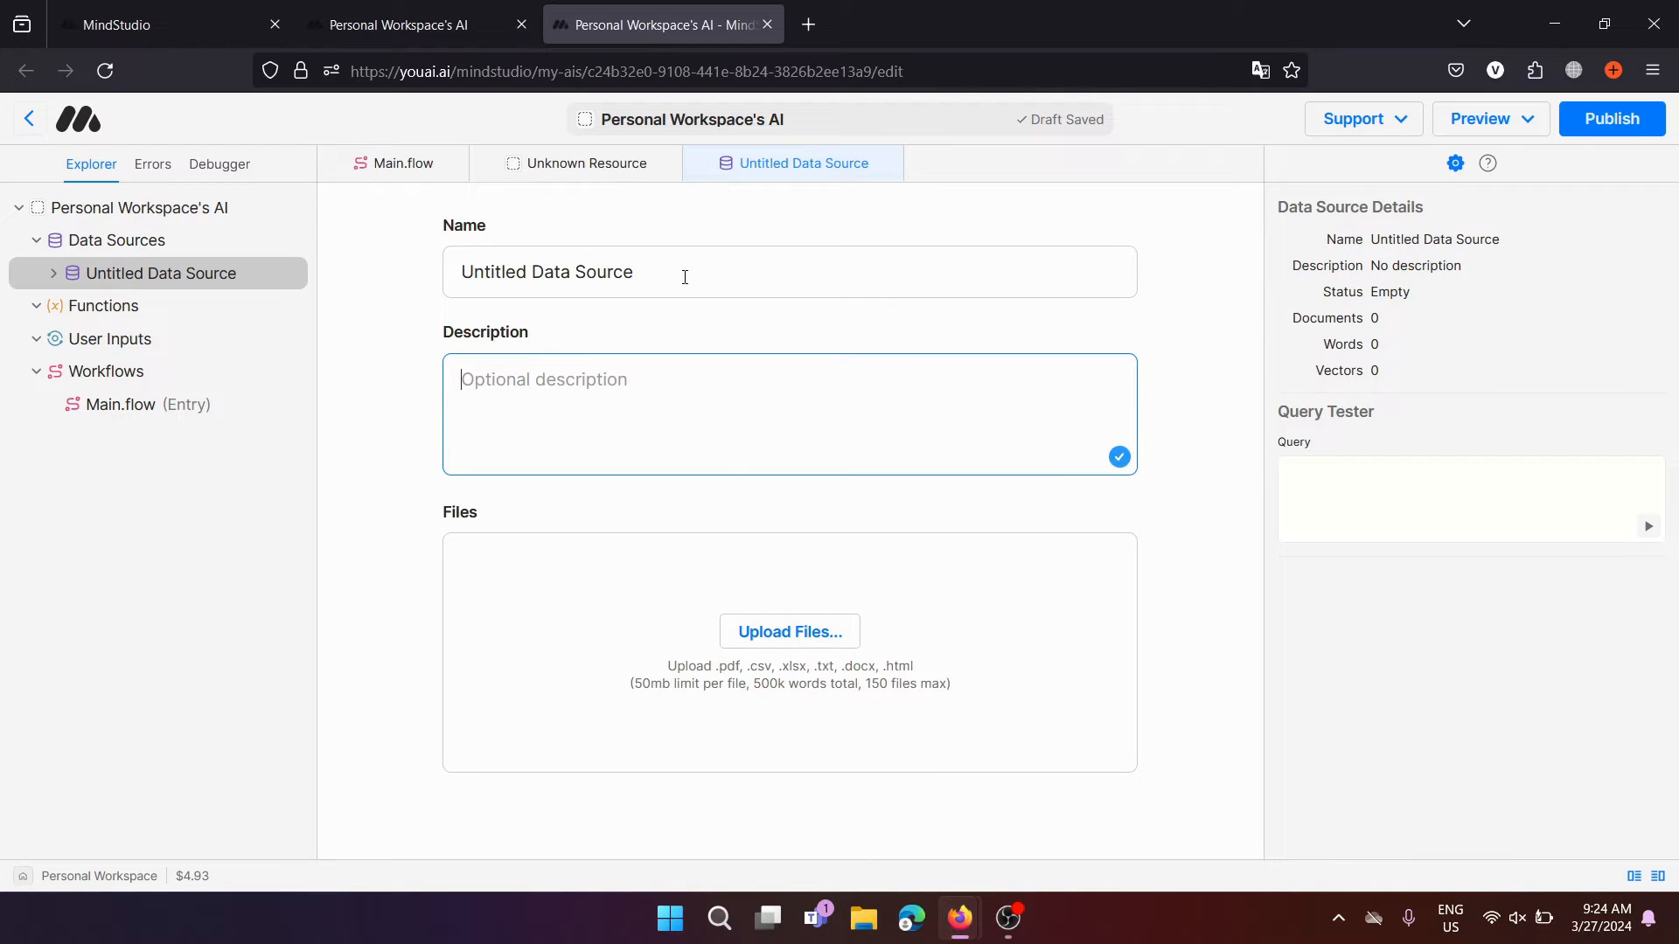
left_click_drag(685, 277, 435, 285)
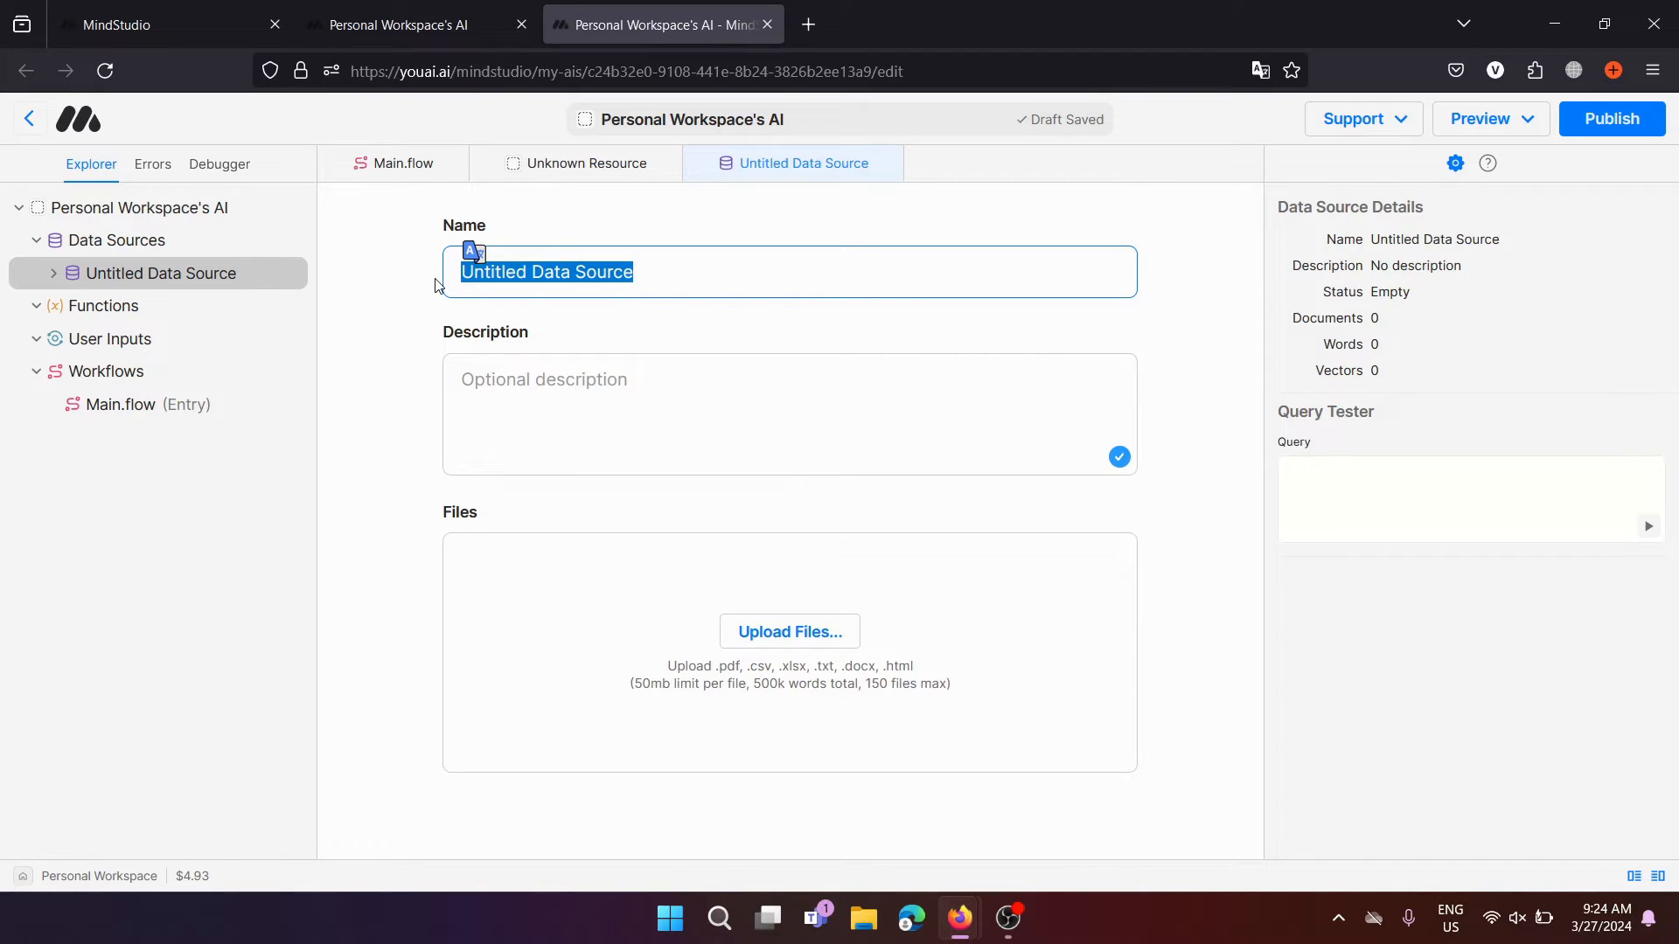
left_click(418, 361)
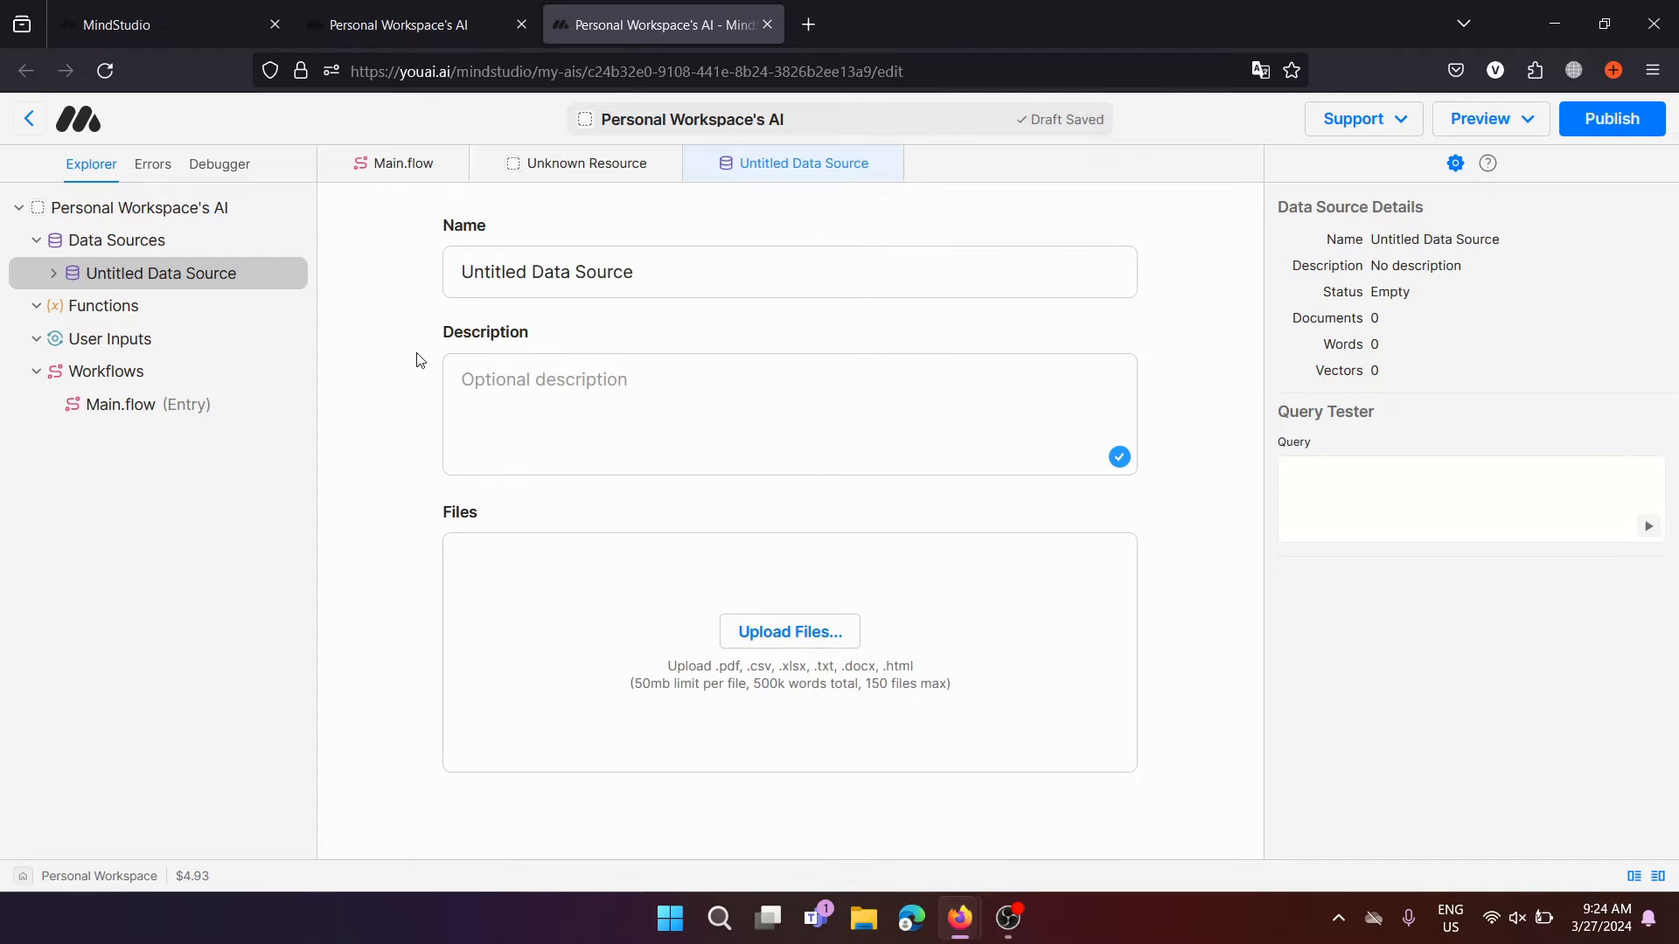
left_click(1553, 480)
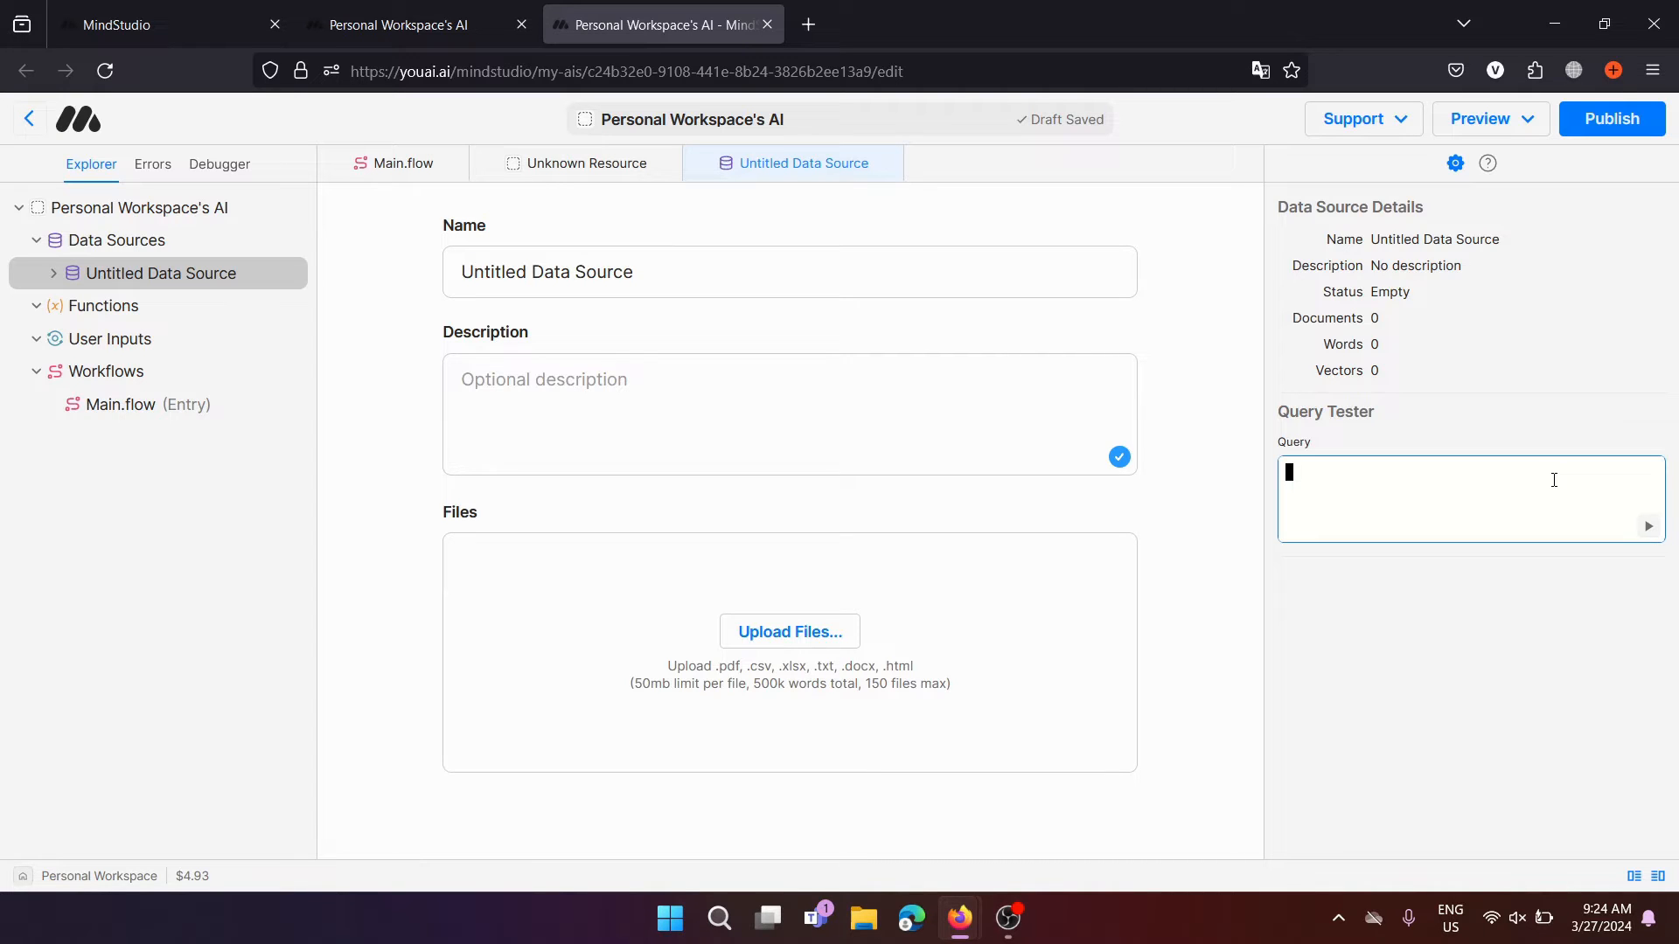
Rename the data source to 'Test Data Source'
left_click(901, 358)
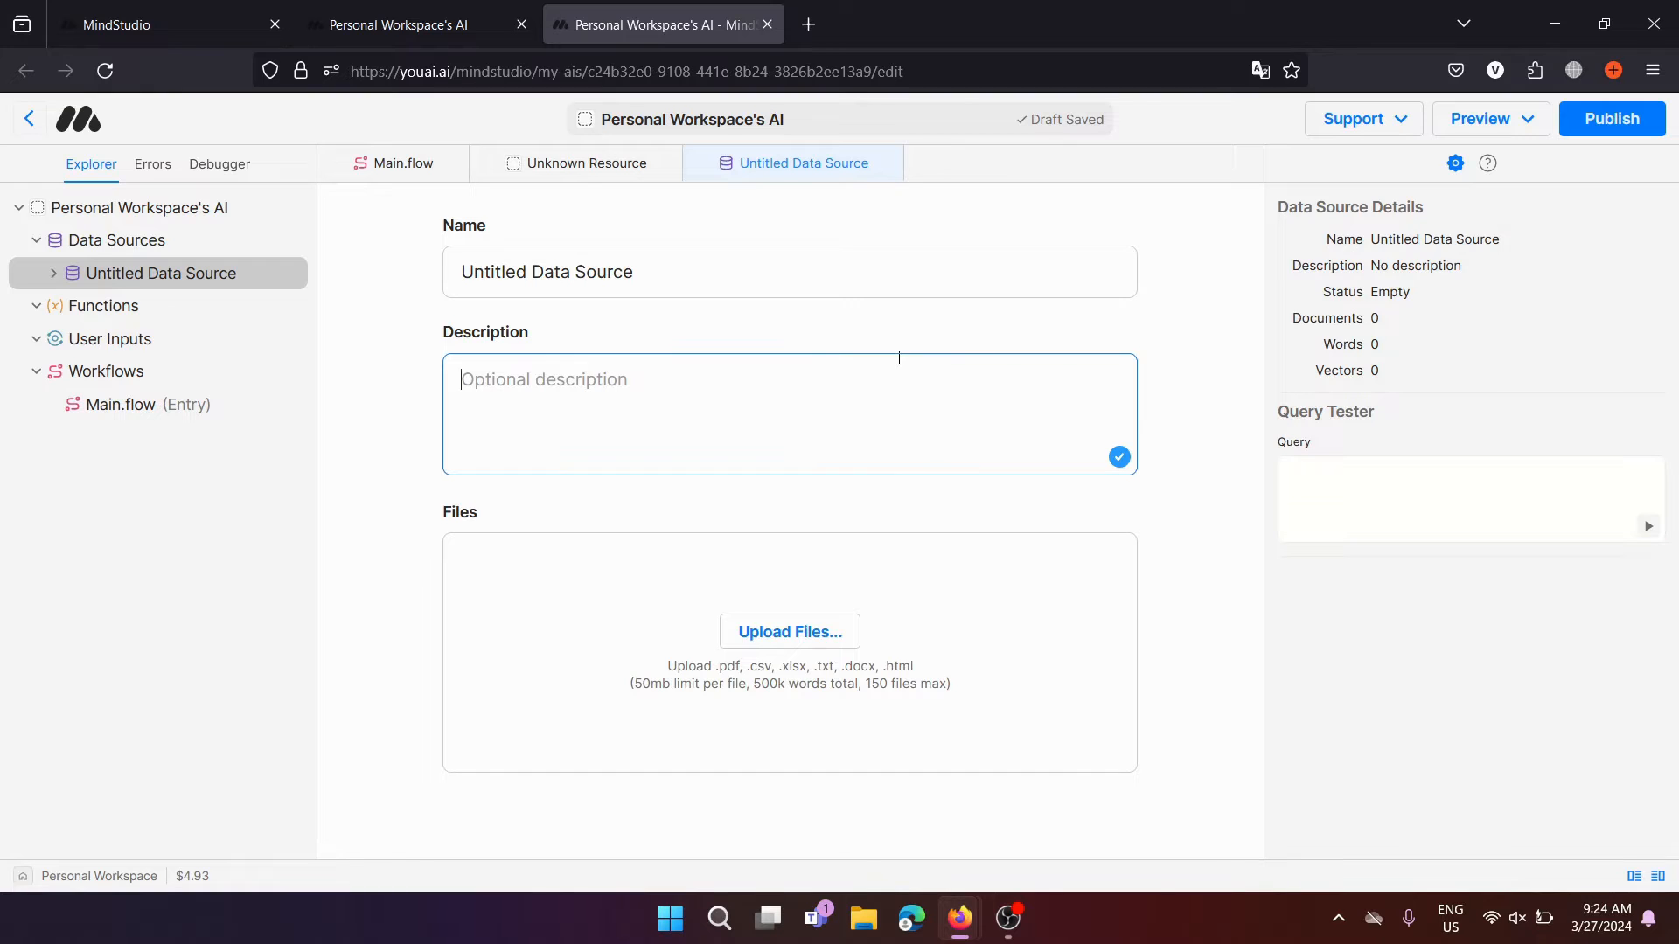
left_click_drag(795, 278, 440, 229)
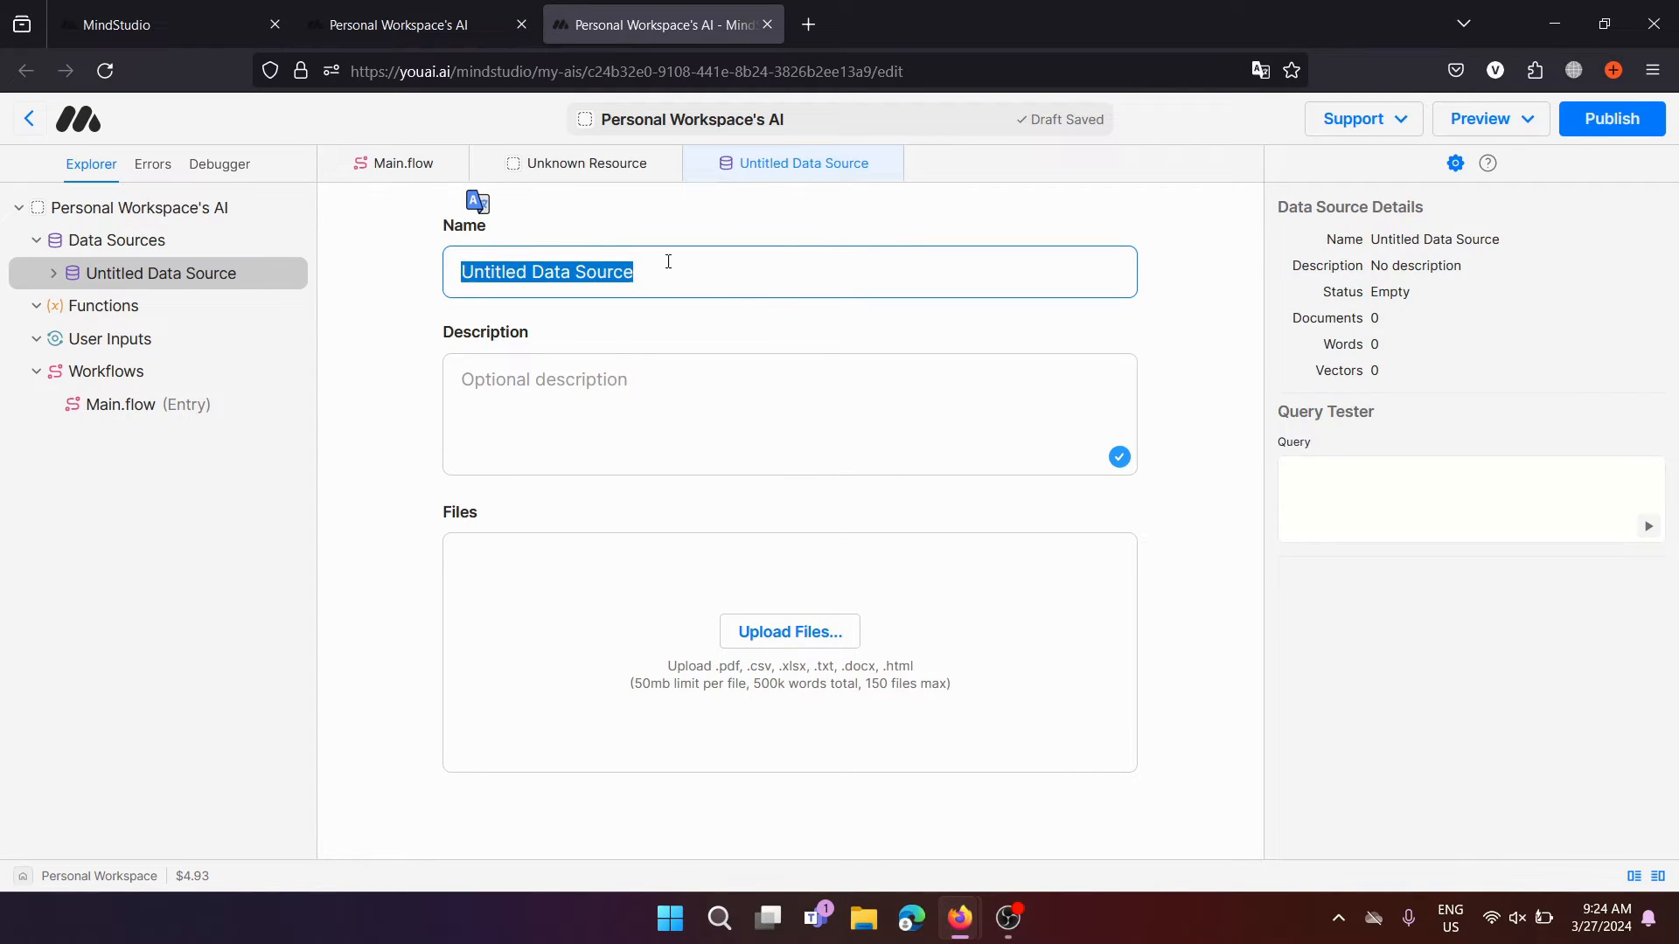
key("BackSpace")
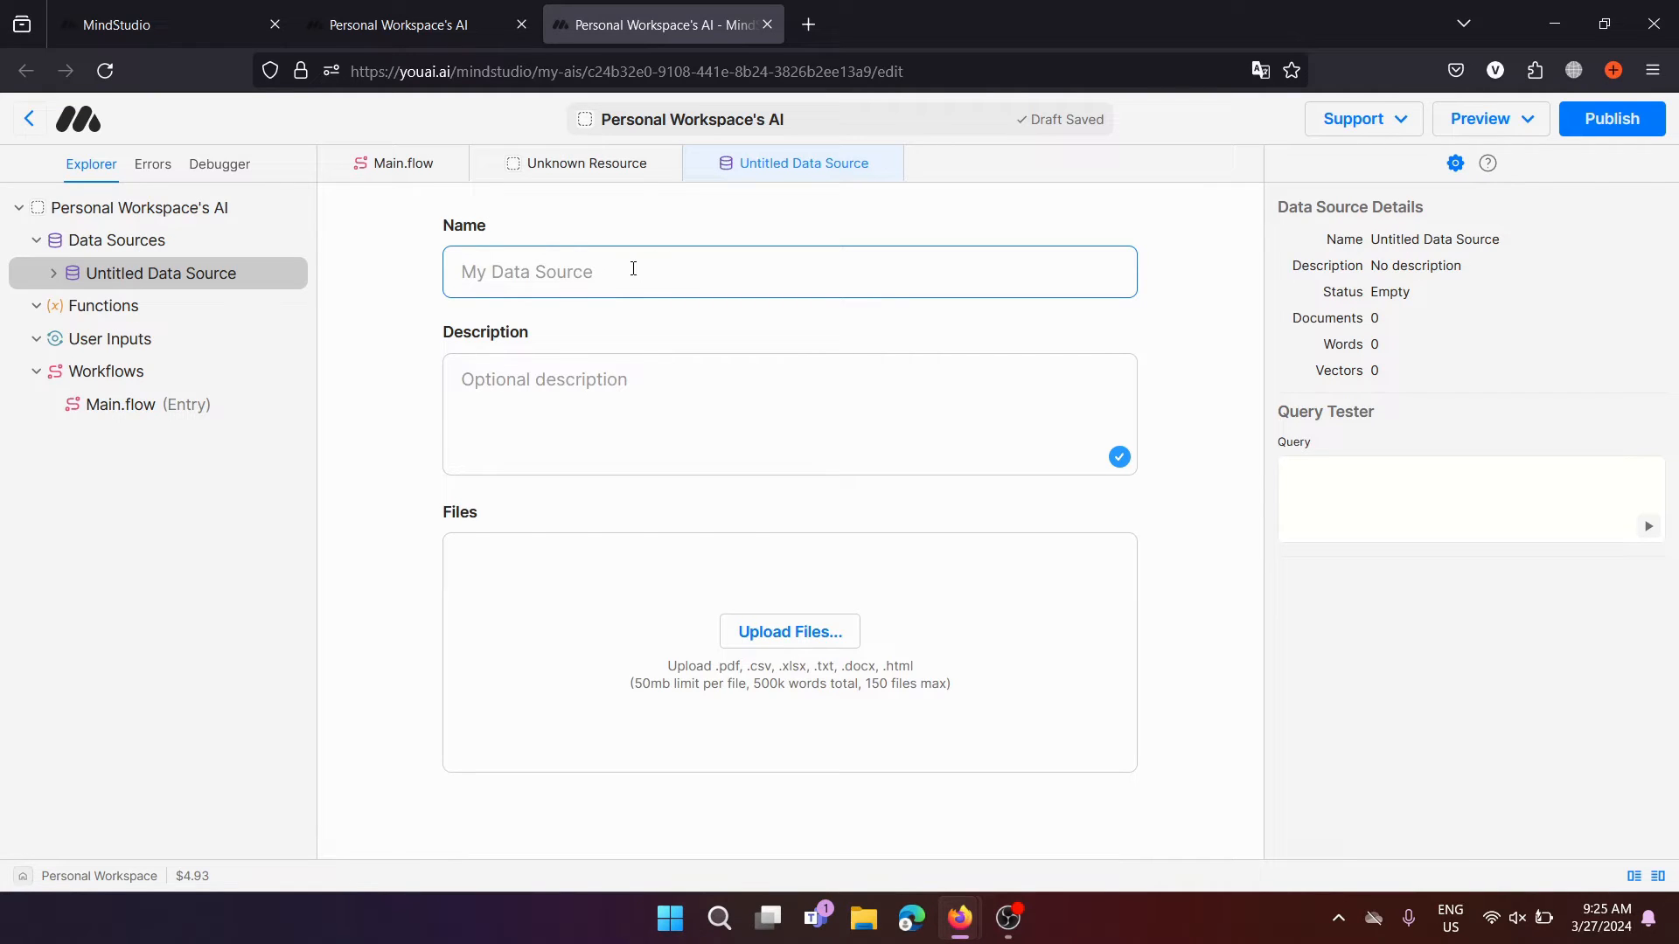
type("Test Data Source")
left_click(626, 408)
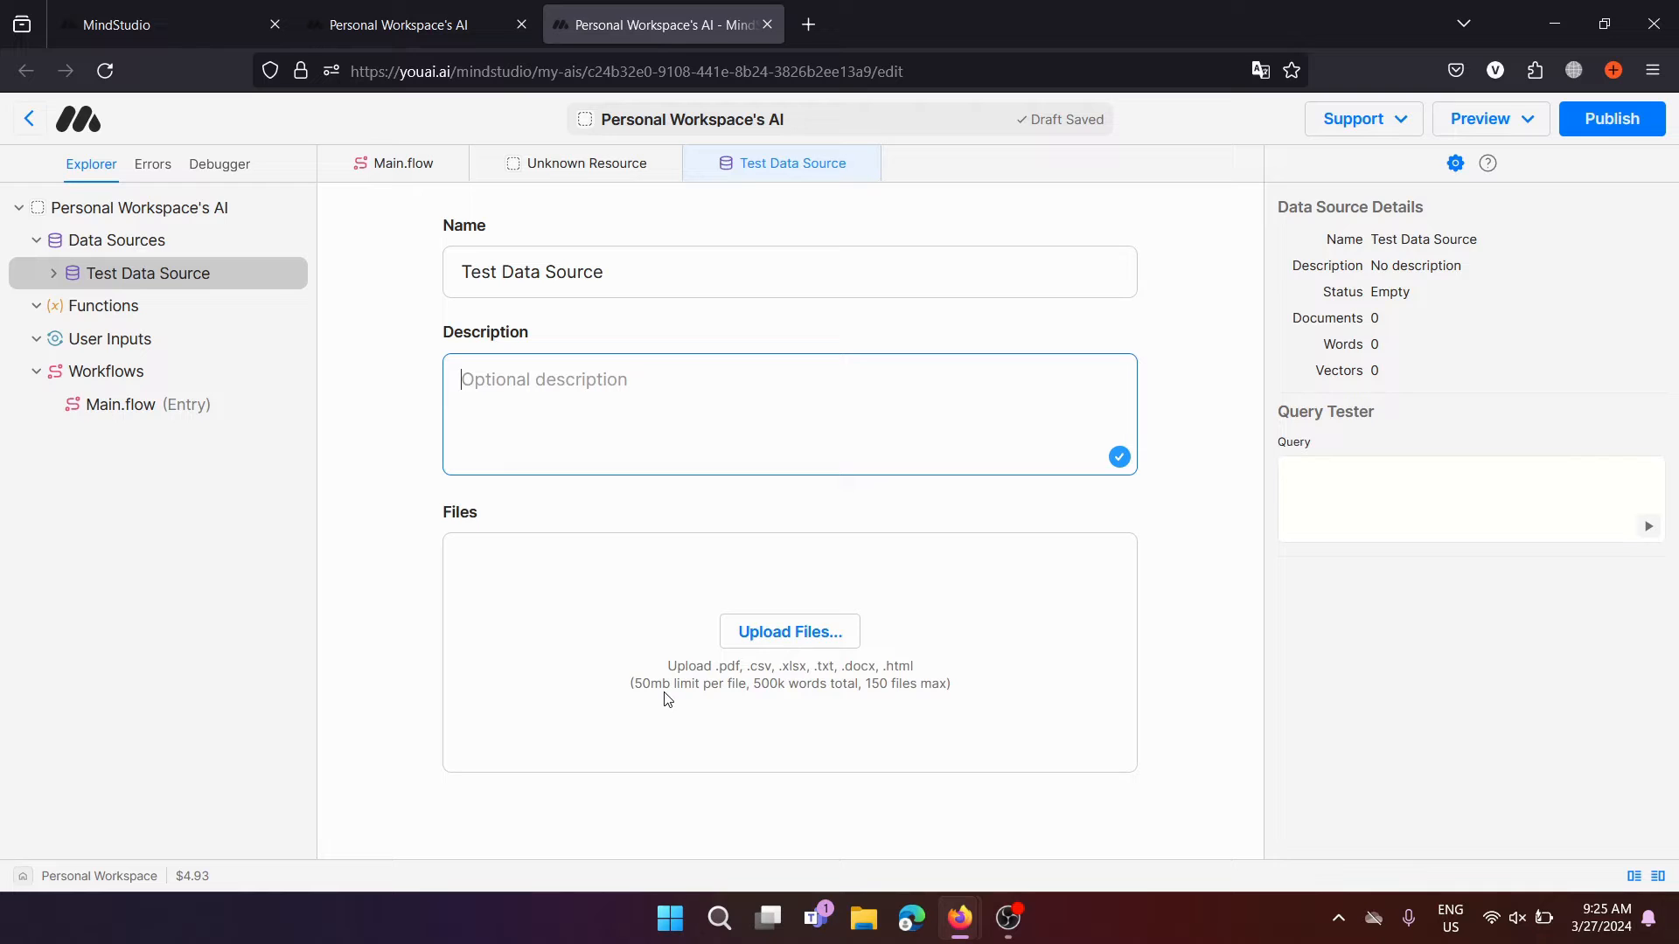
Upload the Scaling Rectified Flow Transformers PDF from Downloads and describe it as 'Research paper about Stable Diffusion 3'
left_click(796, 633)
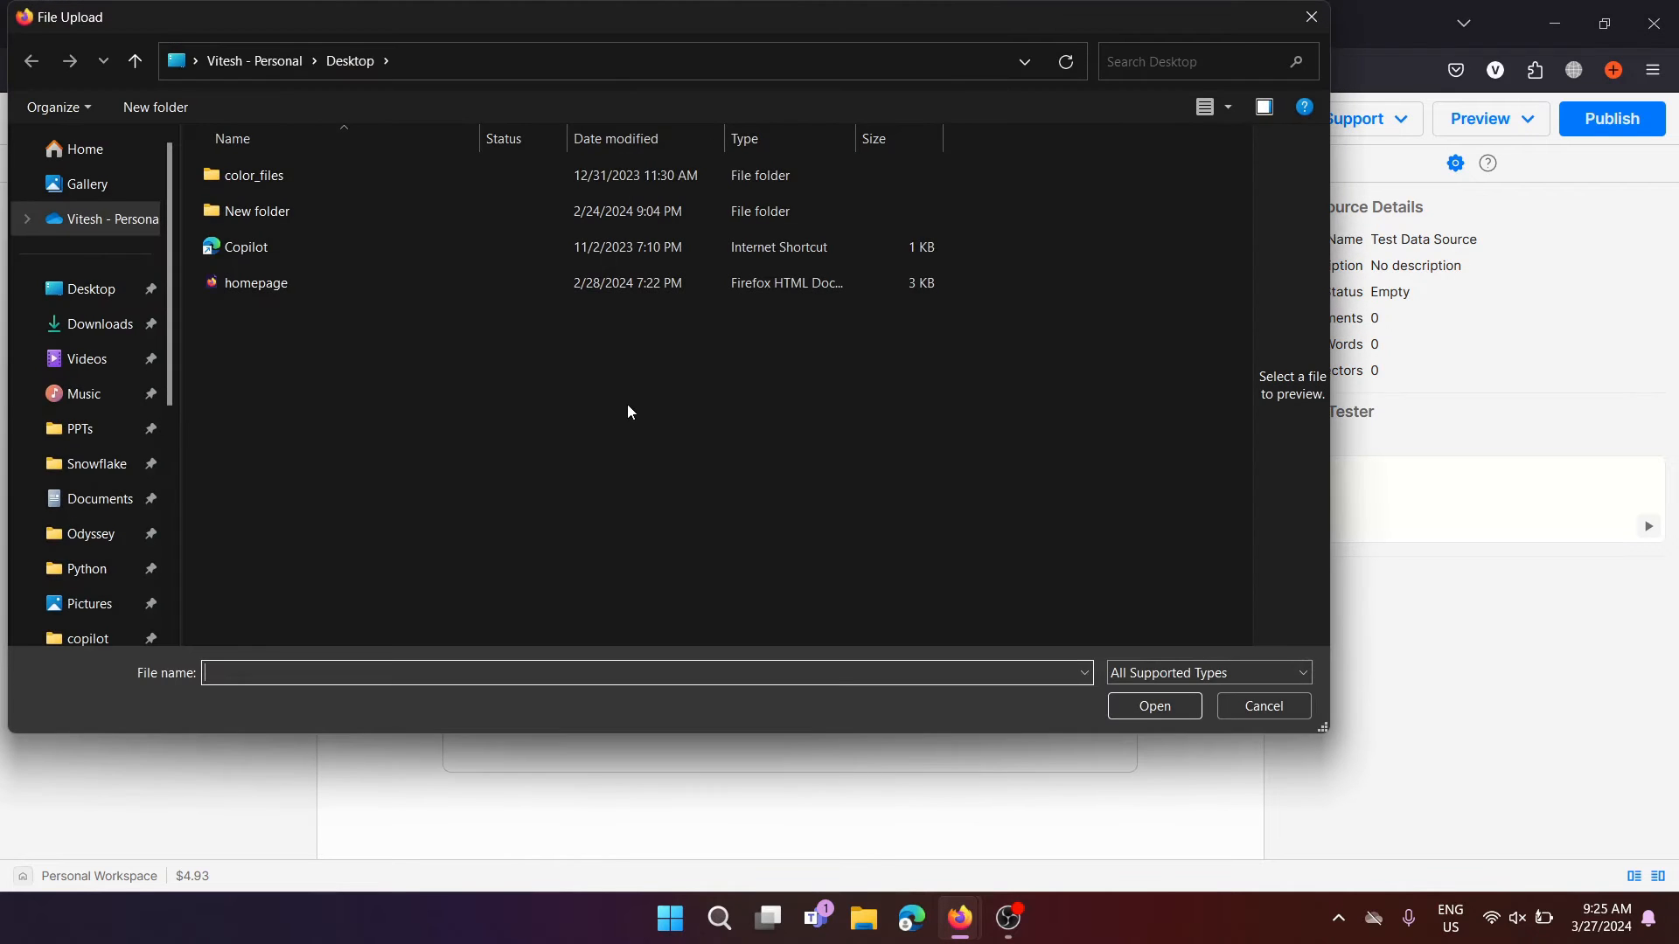
left_click(82, 327)
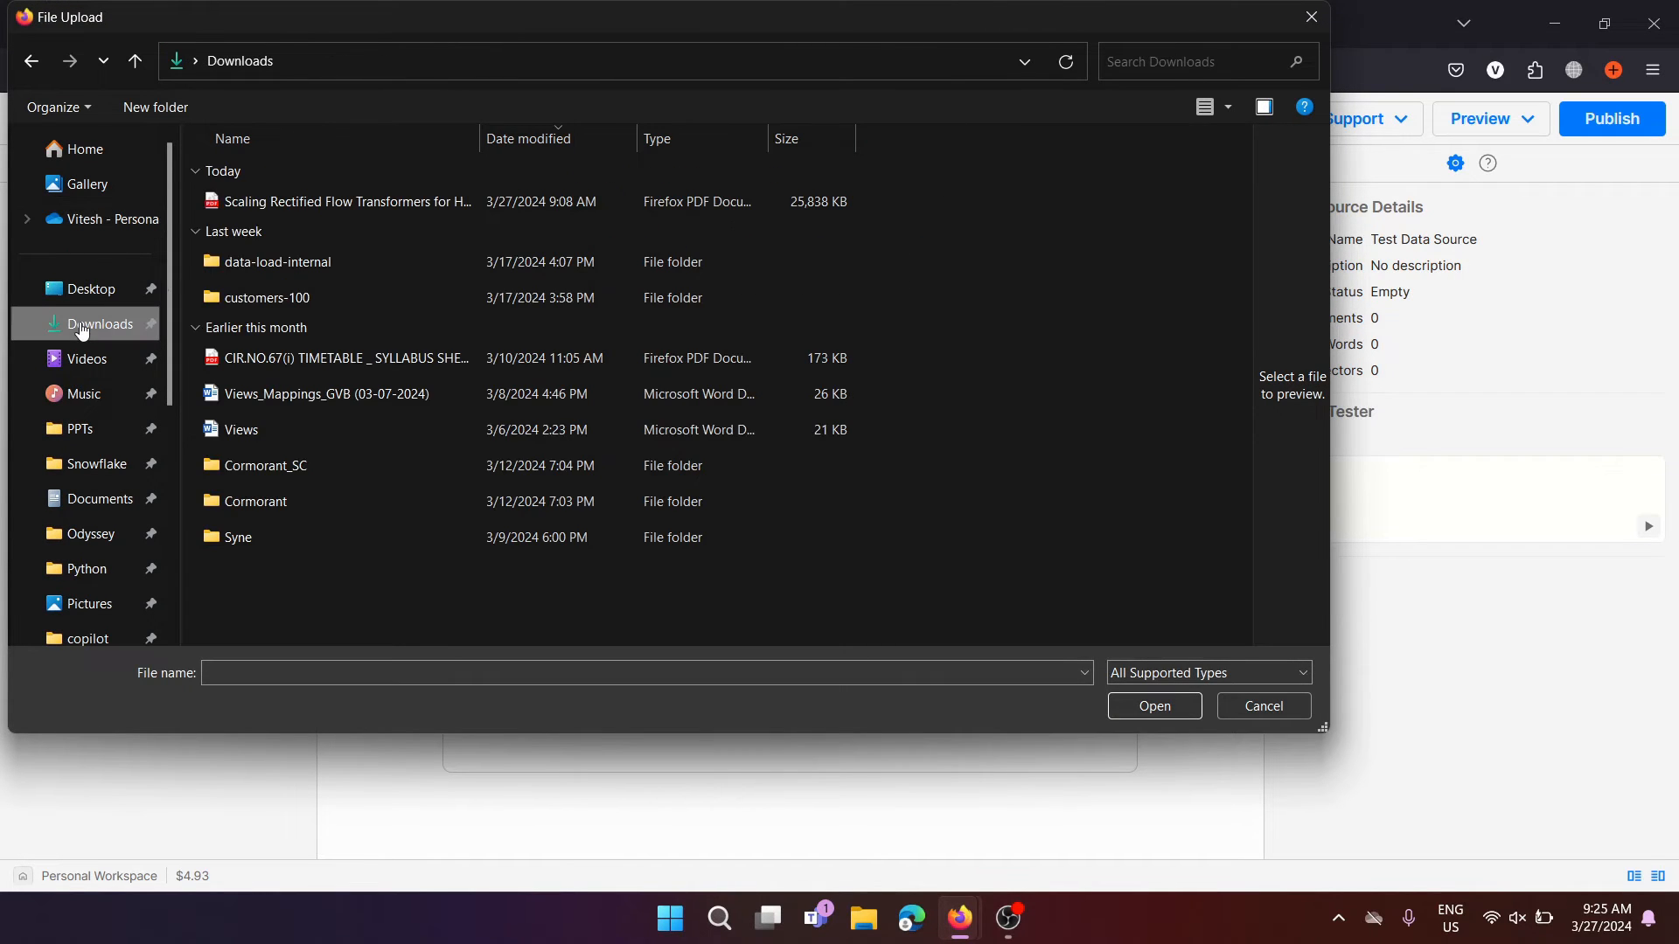
left_click(325, 205)
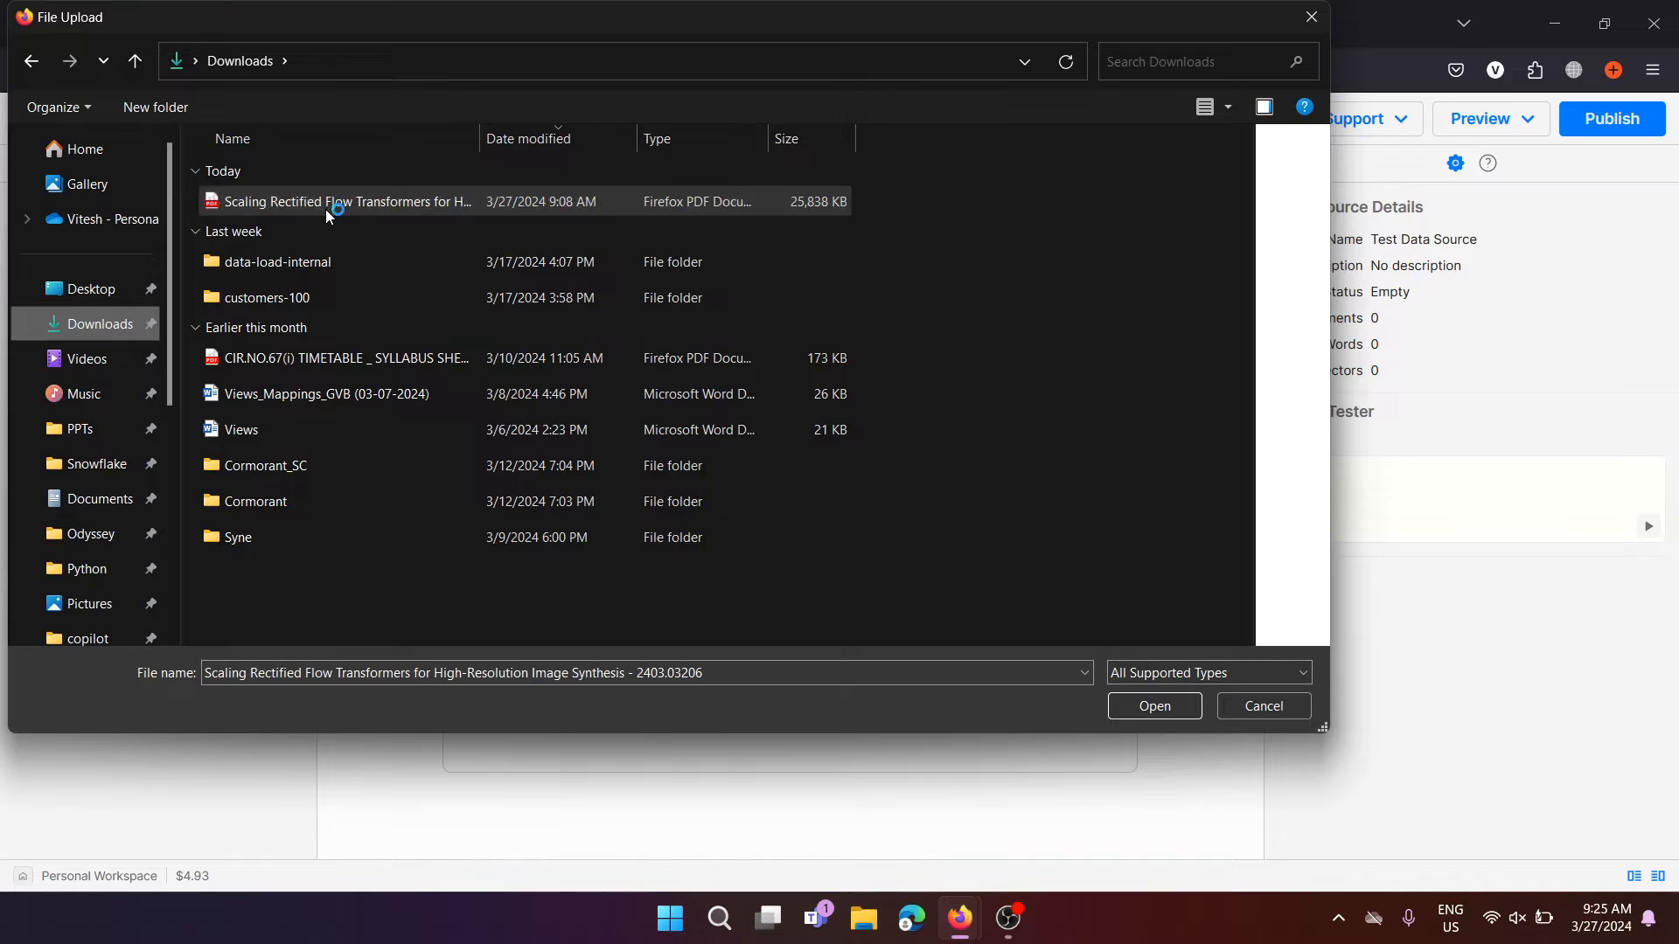
left_click(1170, 707)
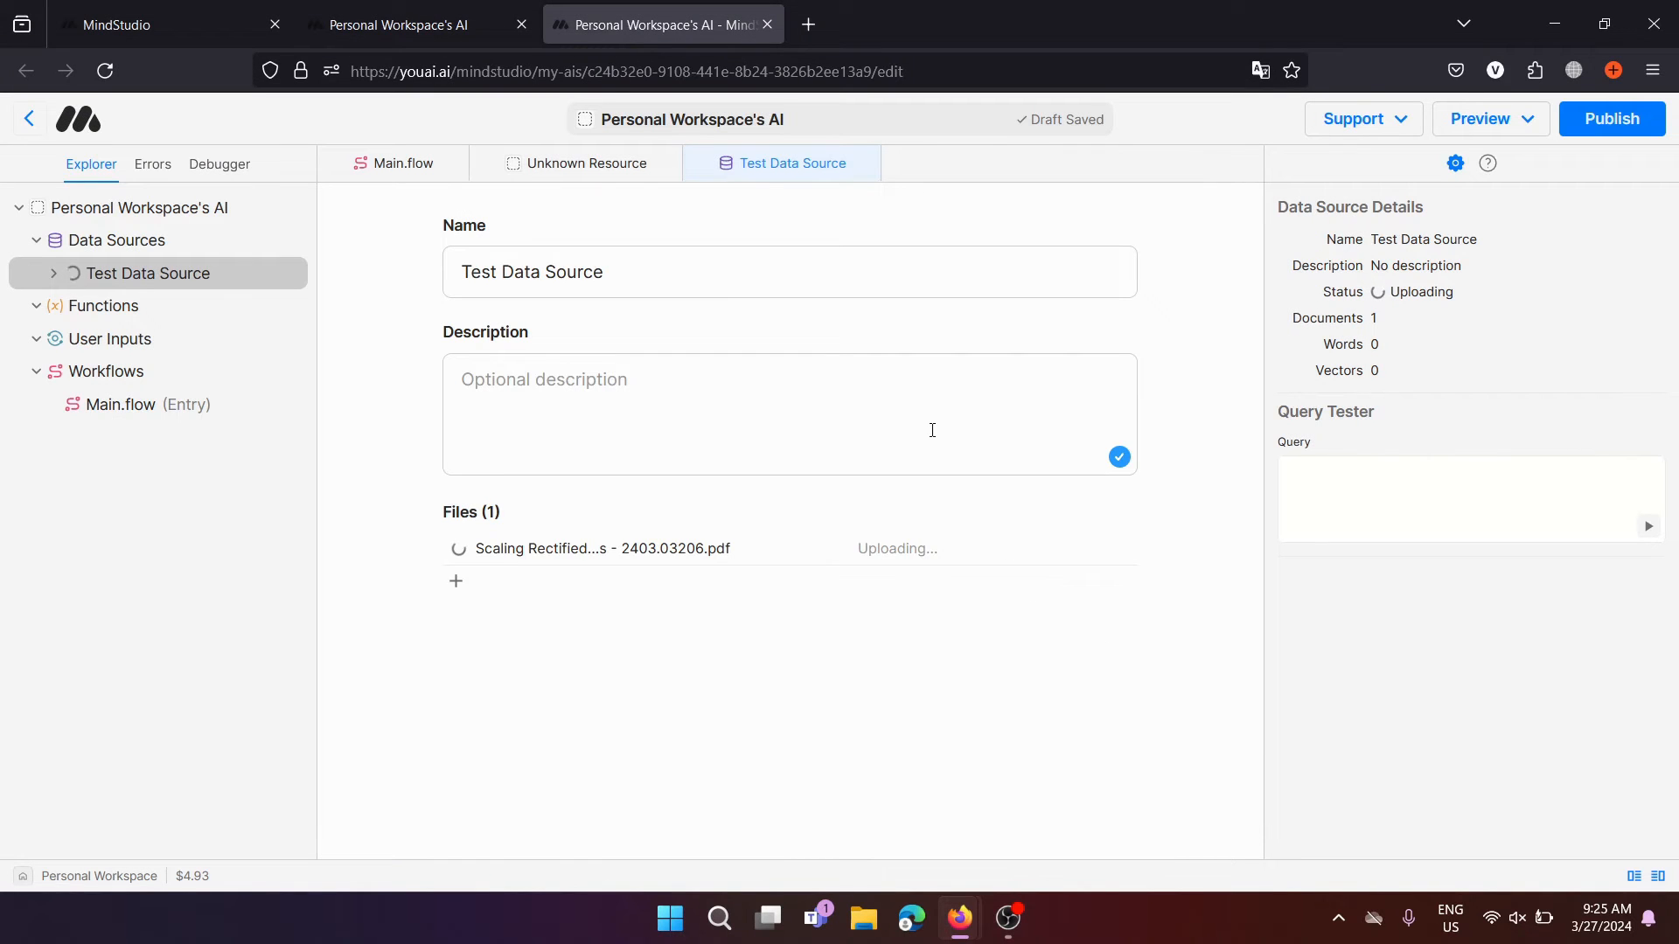
left_click(875, 362)
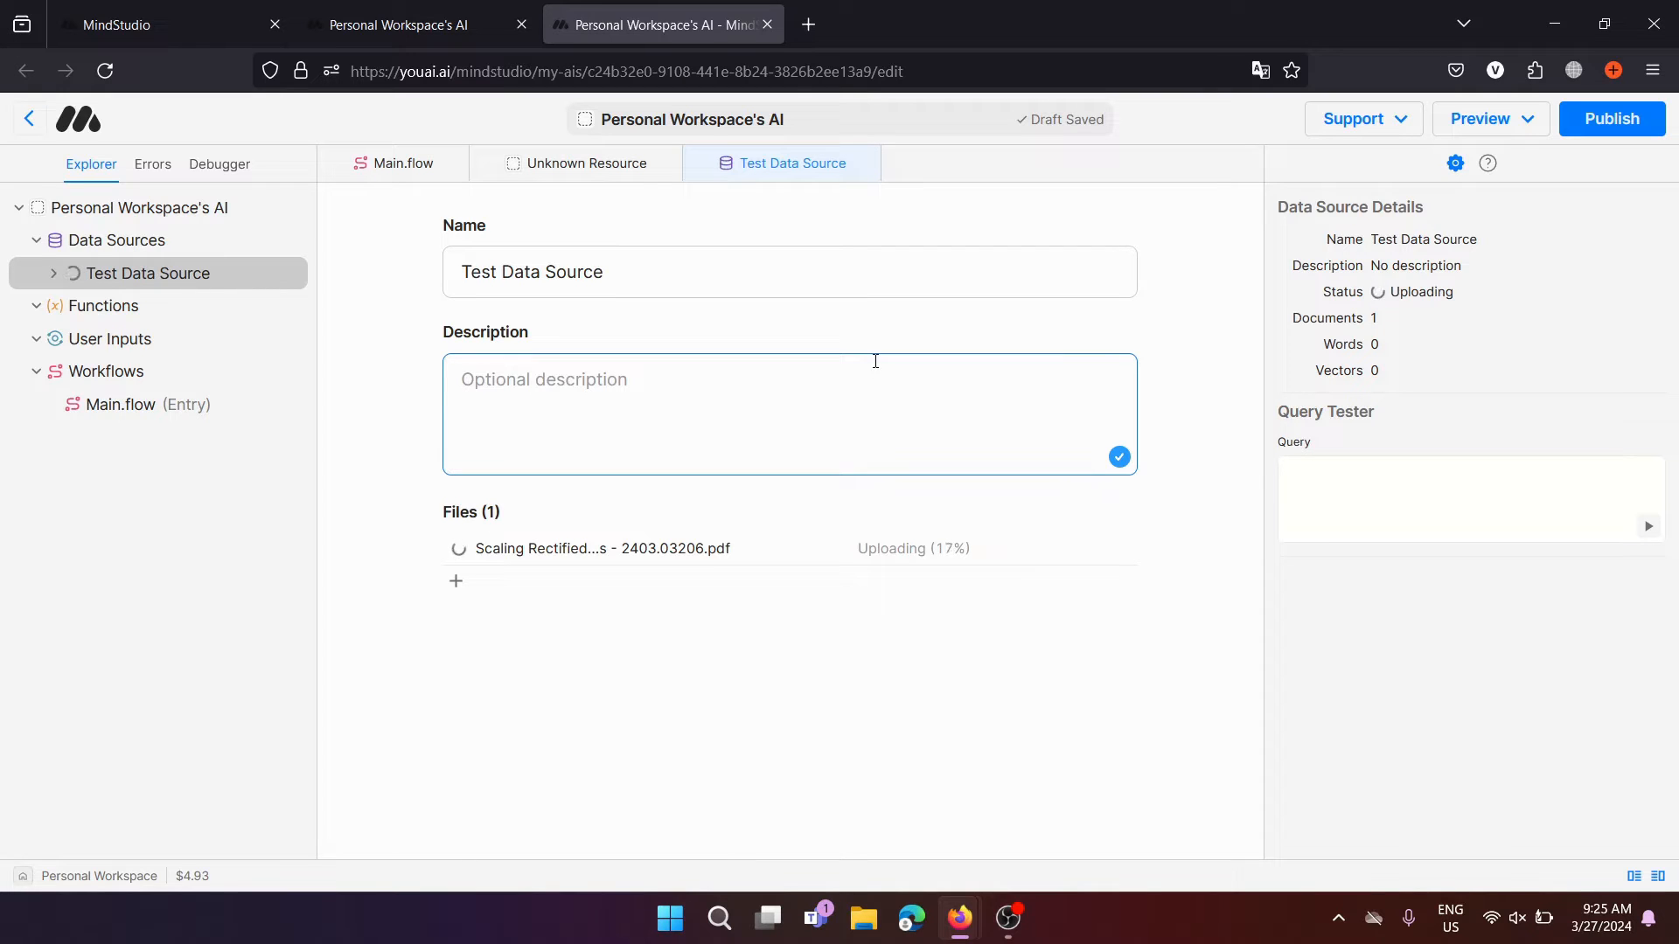
type("Rese")
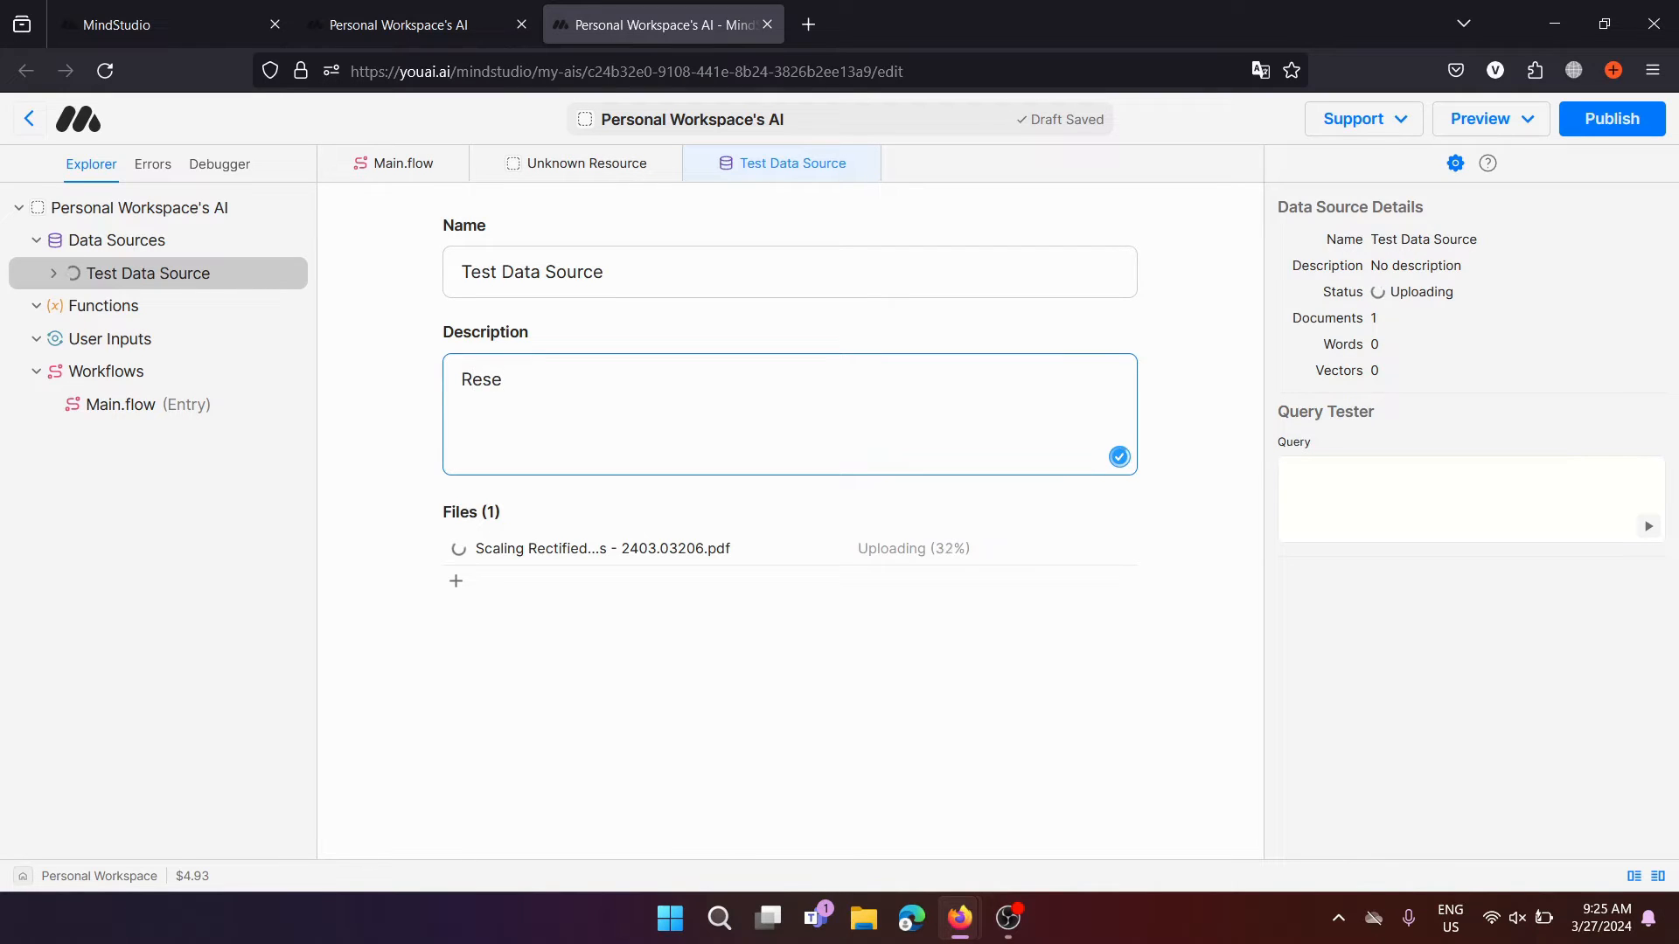
type("arch paper about Stable Diffus")
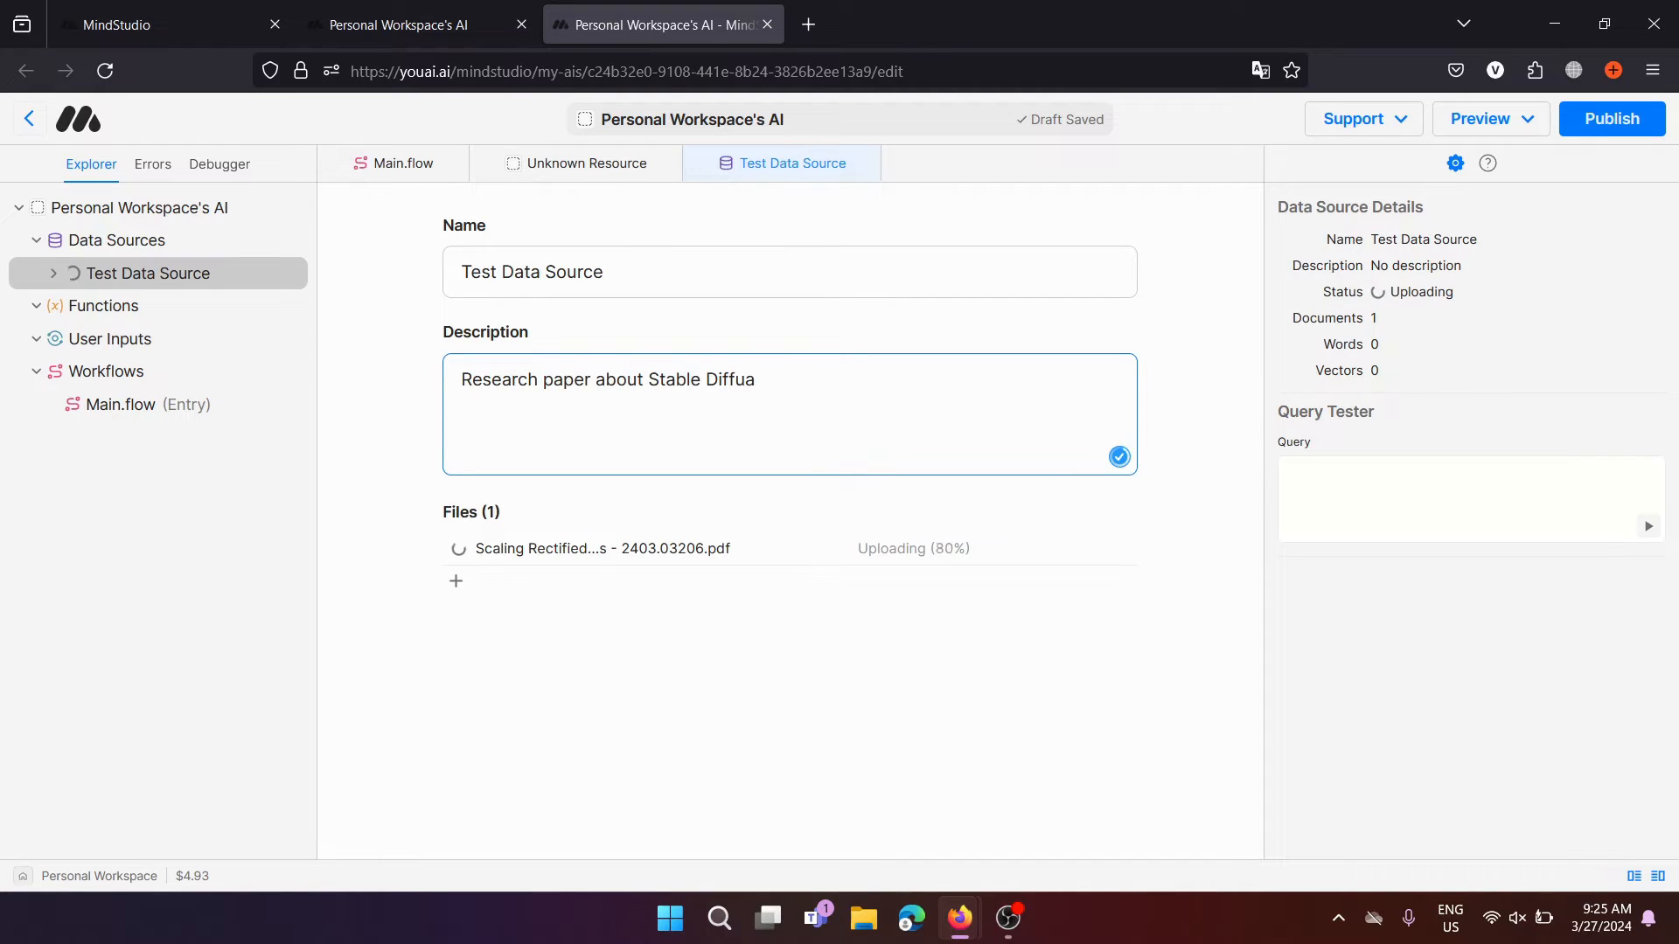
type("ion 3")
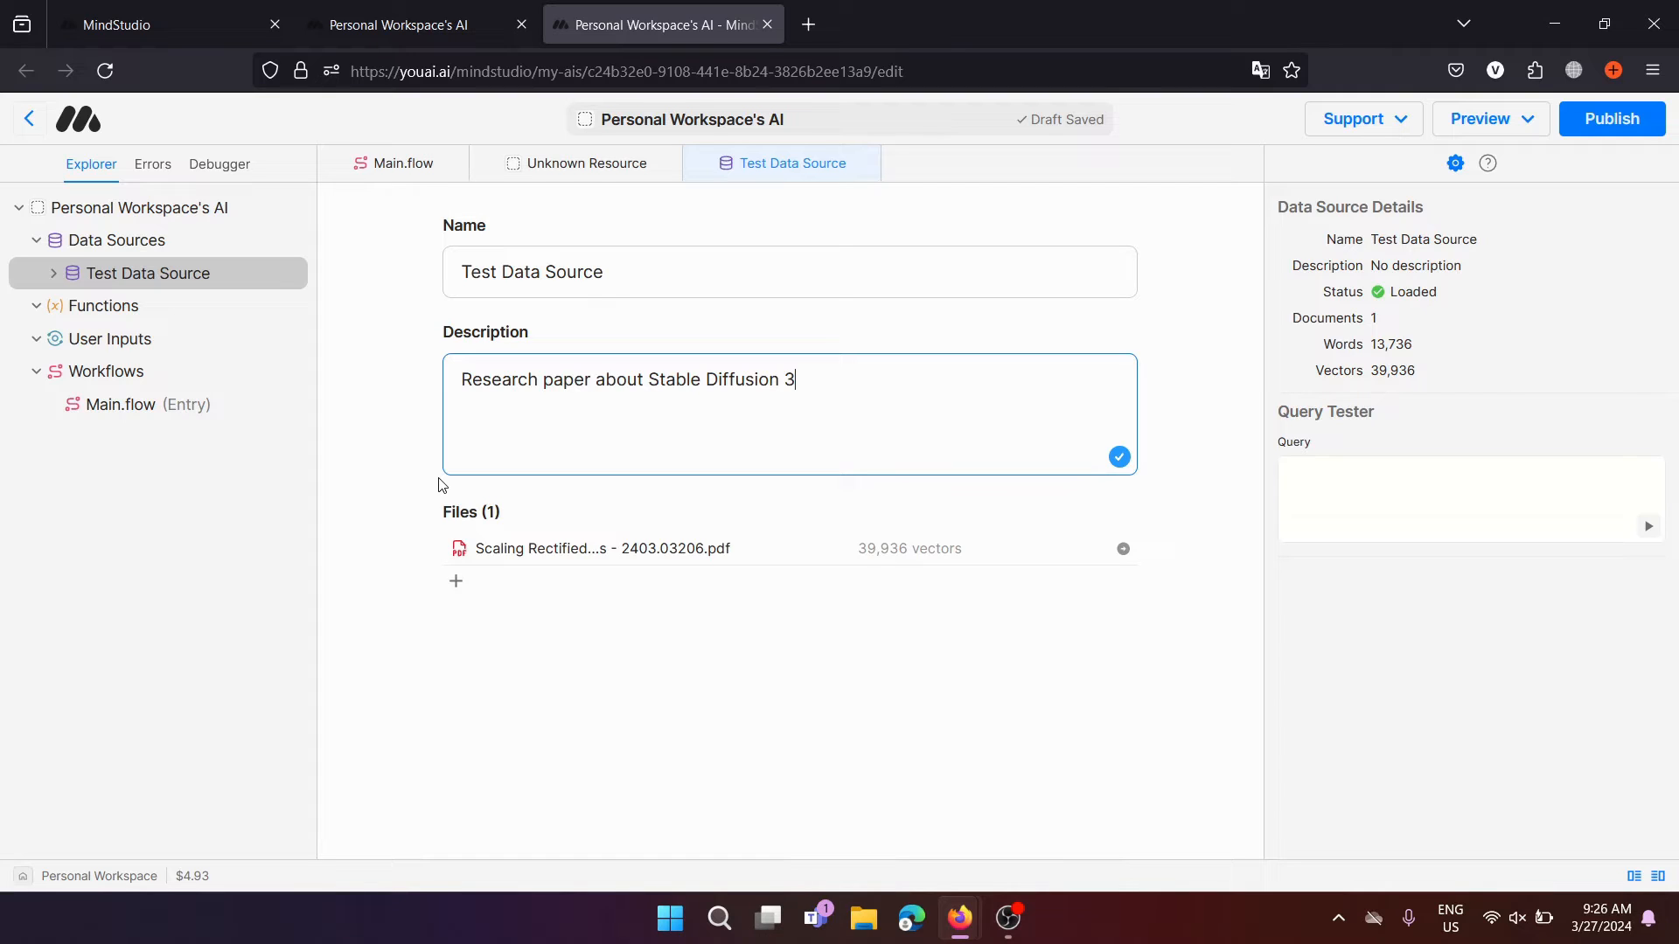
Run the test query 'What is the advantage of Stable Diffusion 3' in the Query Tester
left_click(1406, 494)
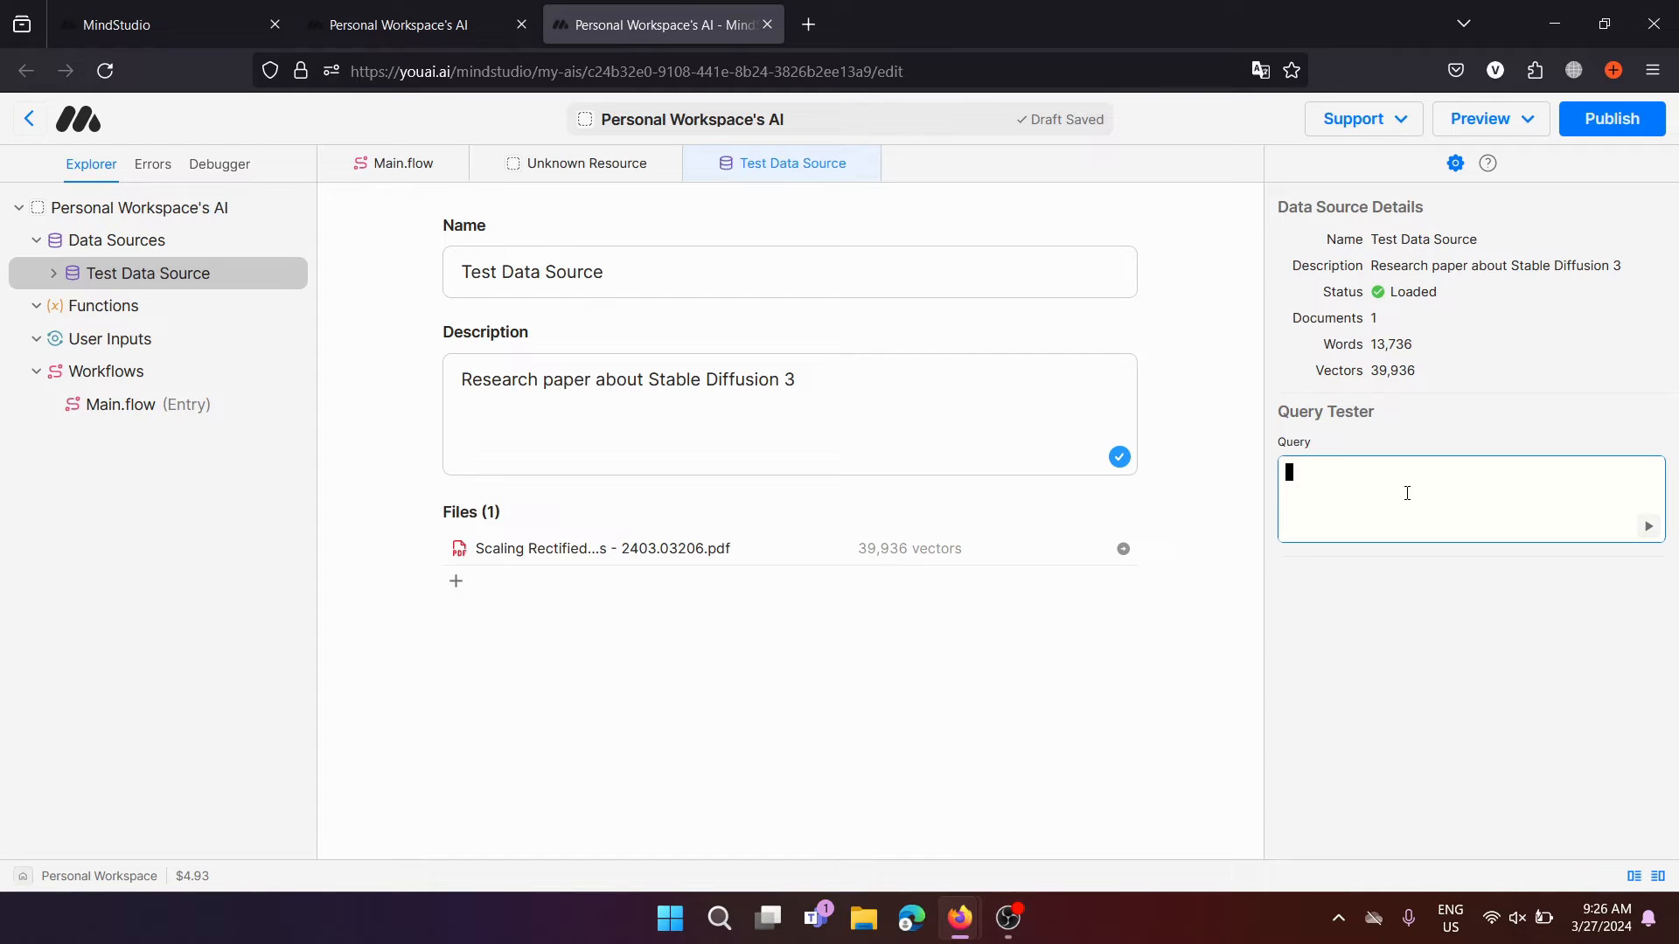
type("What is the advantage of Stable Diffusion 3")
left_click(1648, 525)
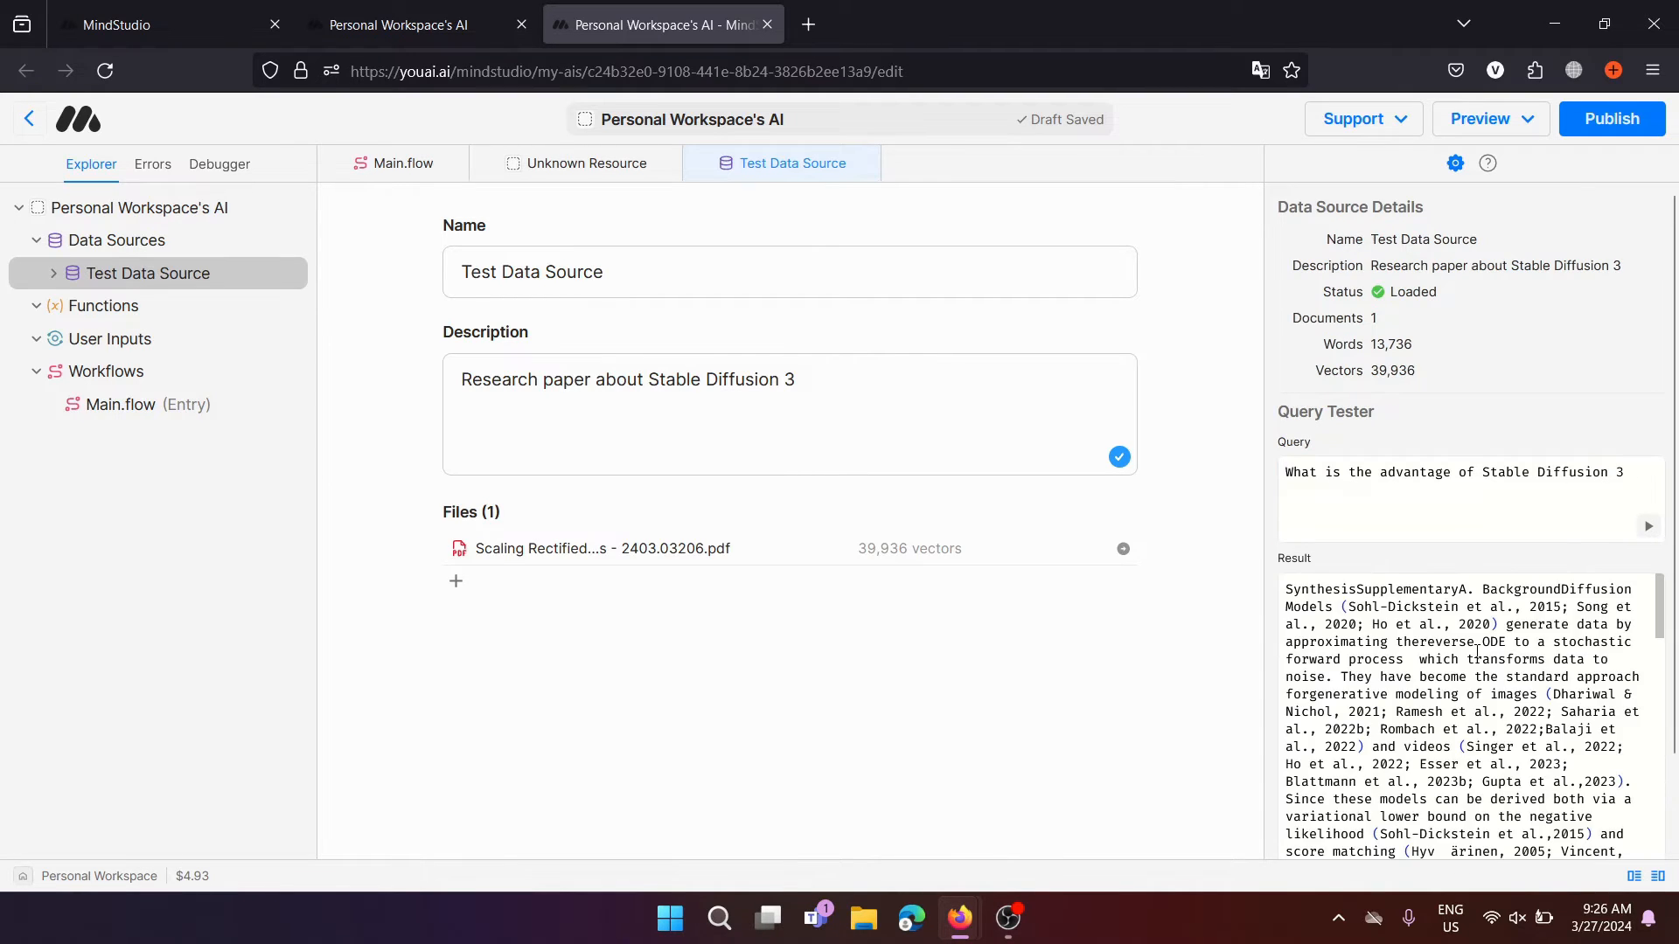
Scroll through the retrieved paper passages and select the result text
scroll(1438, 630, "down", 2)
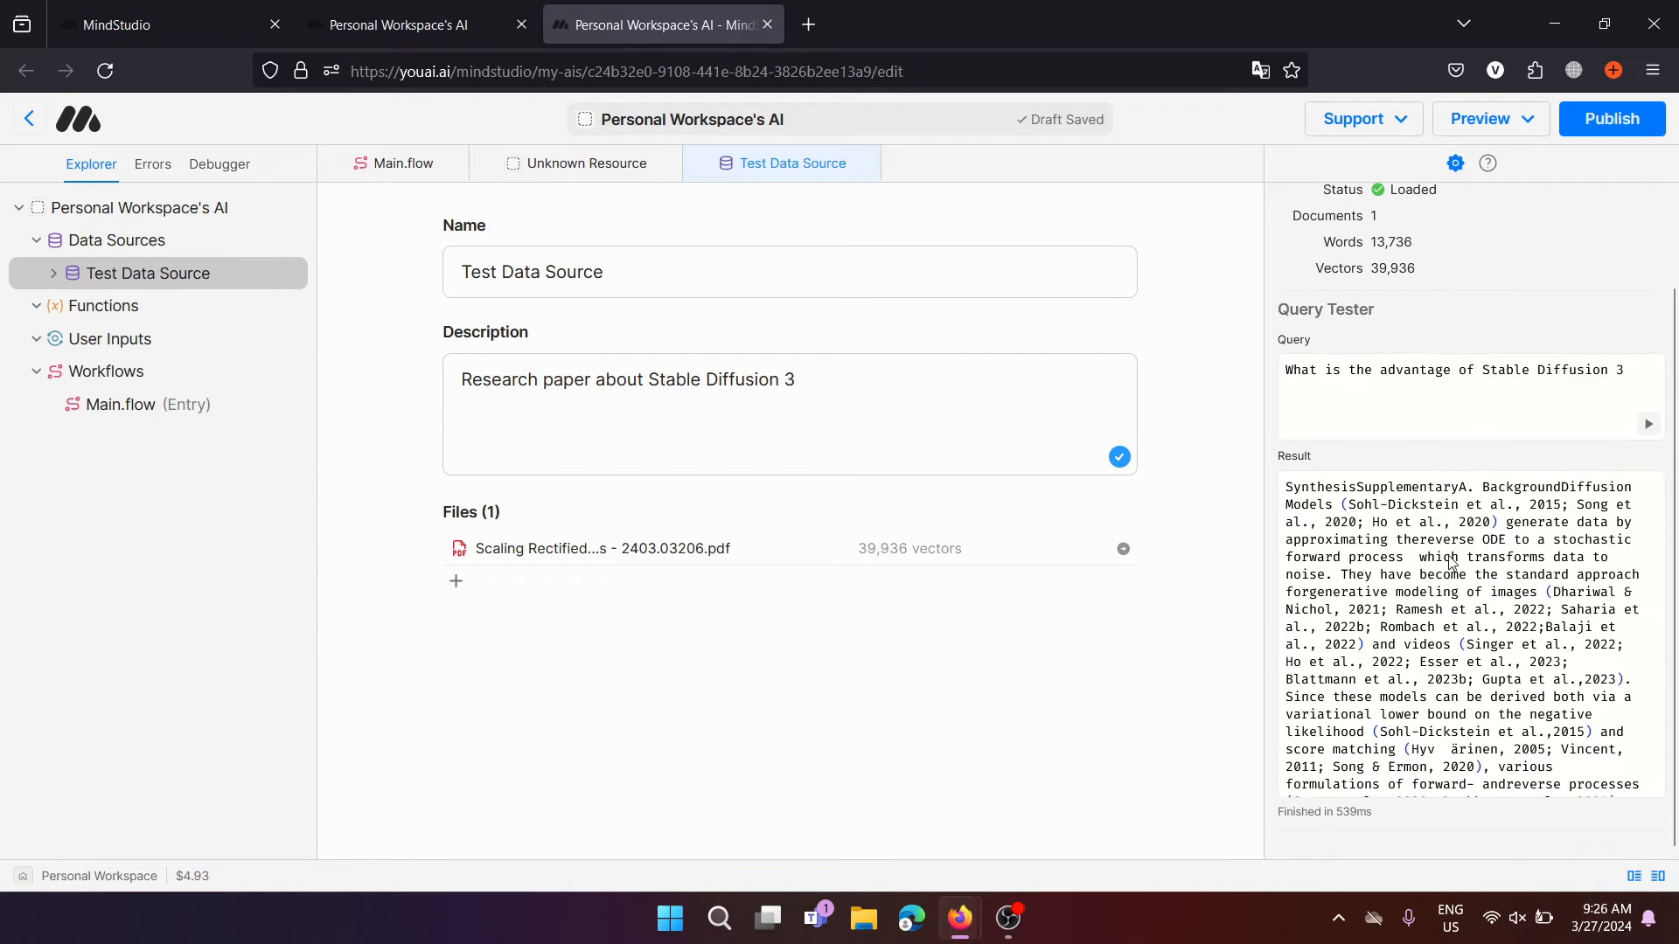
scroll(1449, 556, "down", 10)
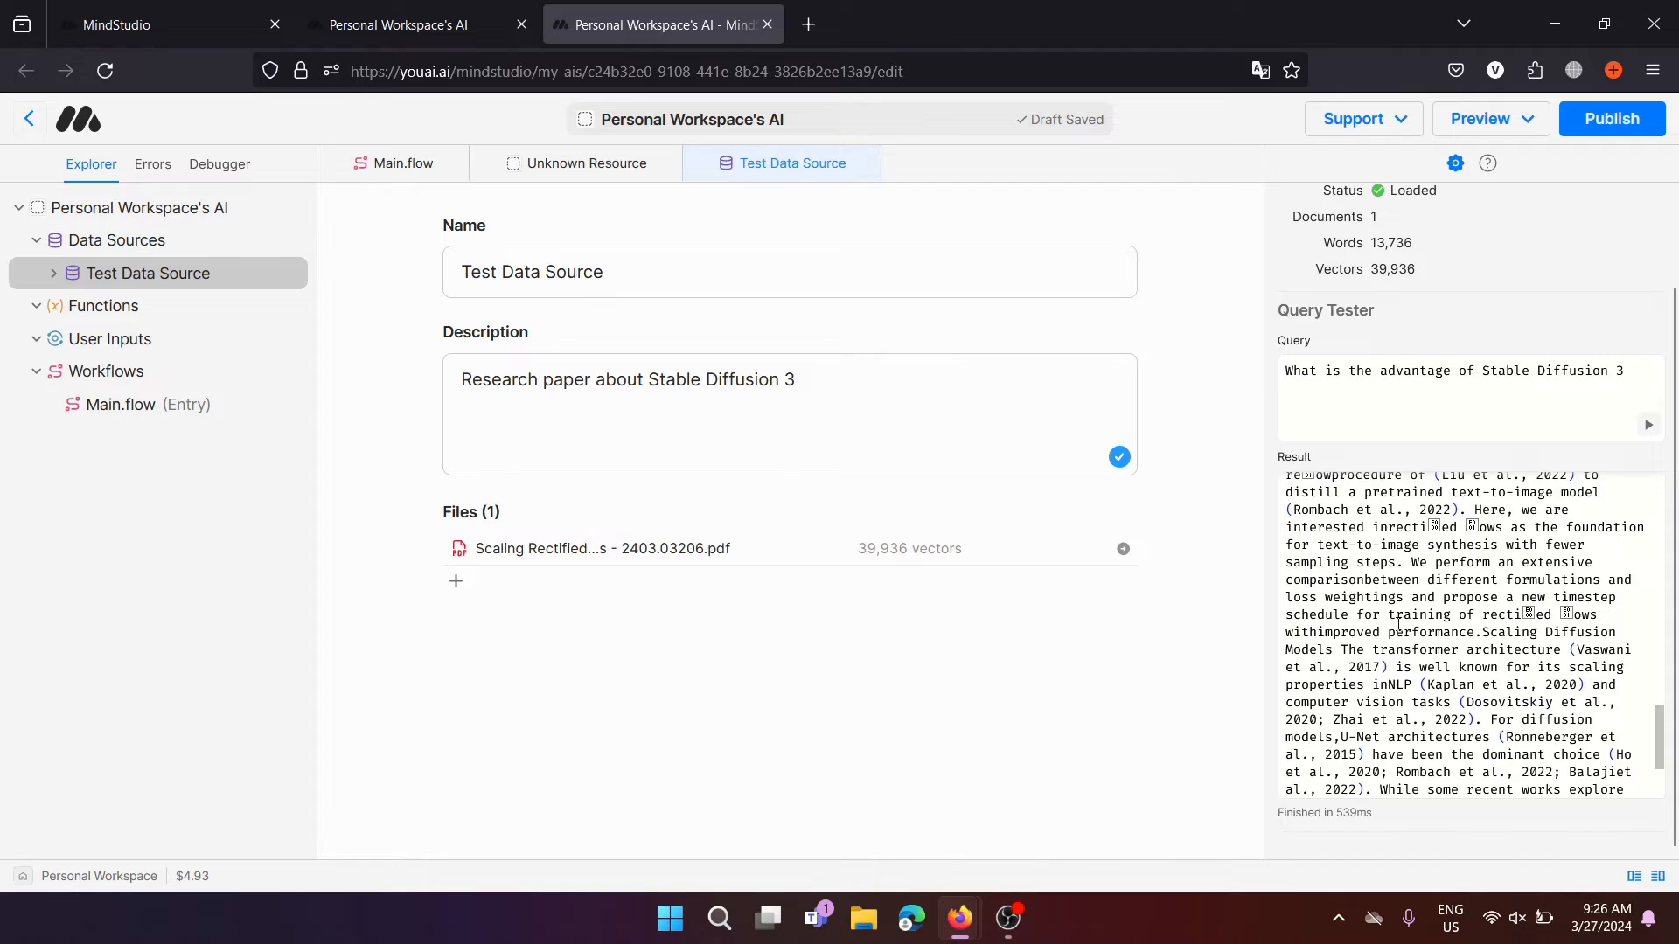
scroll(1391, 647, "up", 15)
scroll(1364, 621, "down", 1)
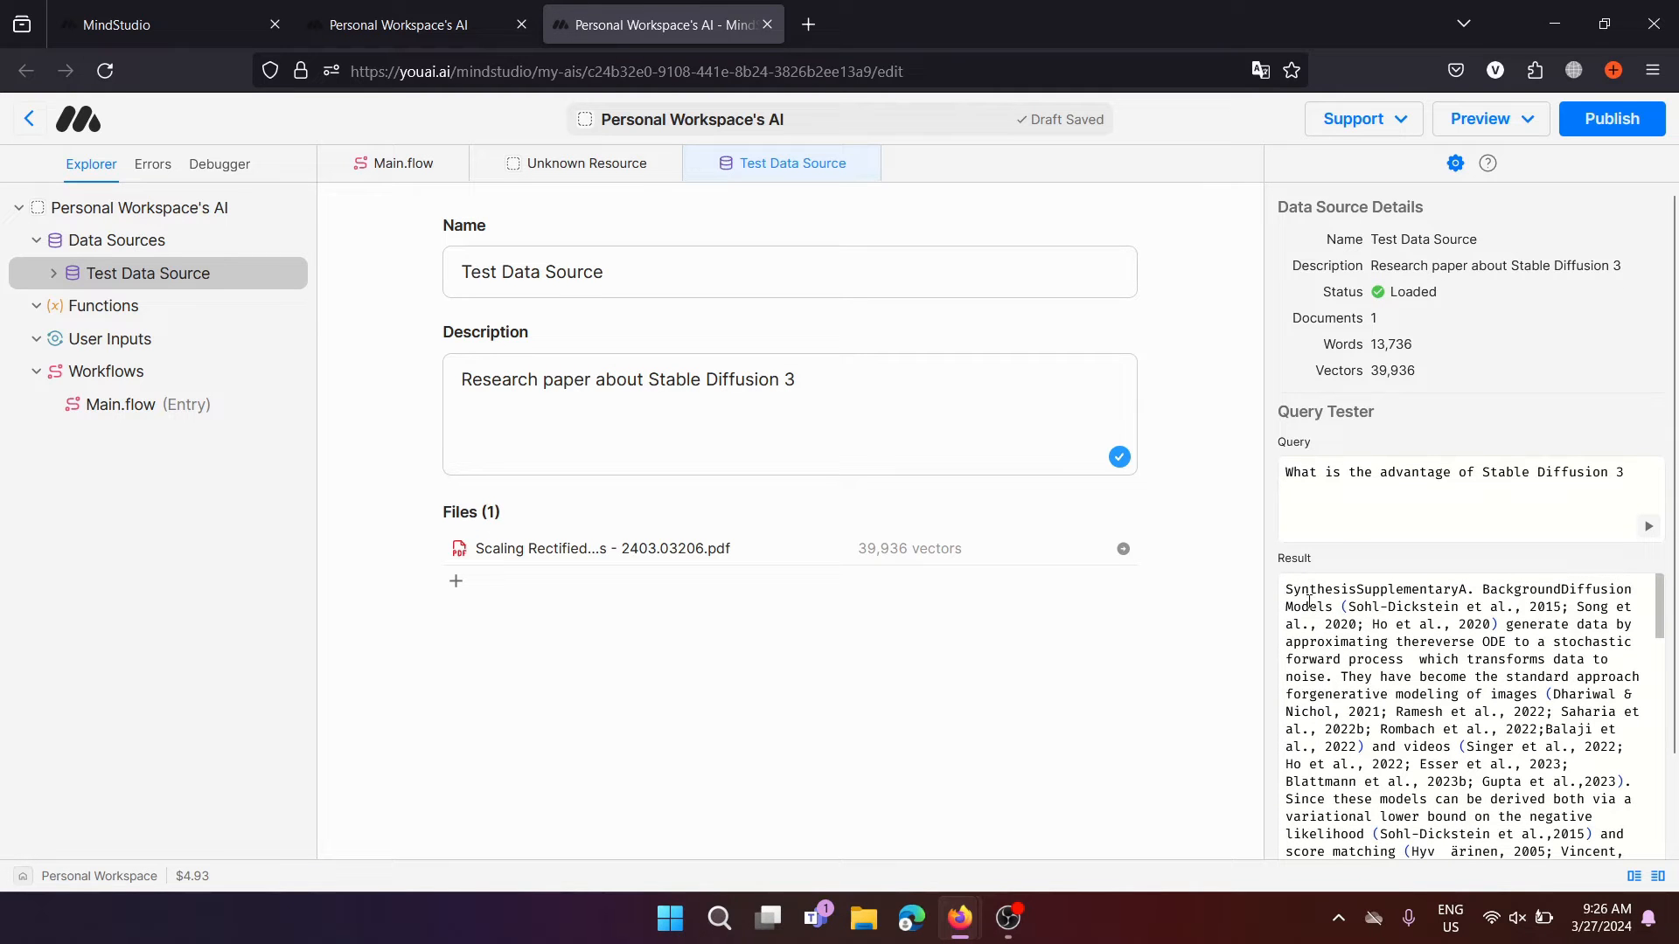
left_click_drag(1294, 605, 1492, 828)
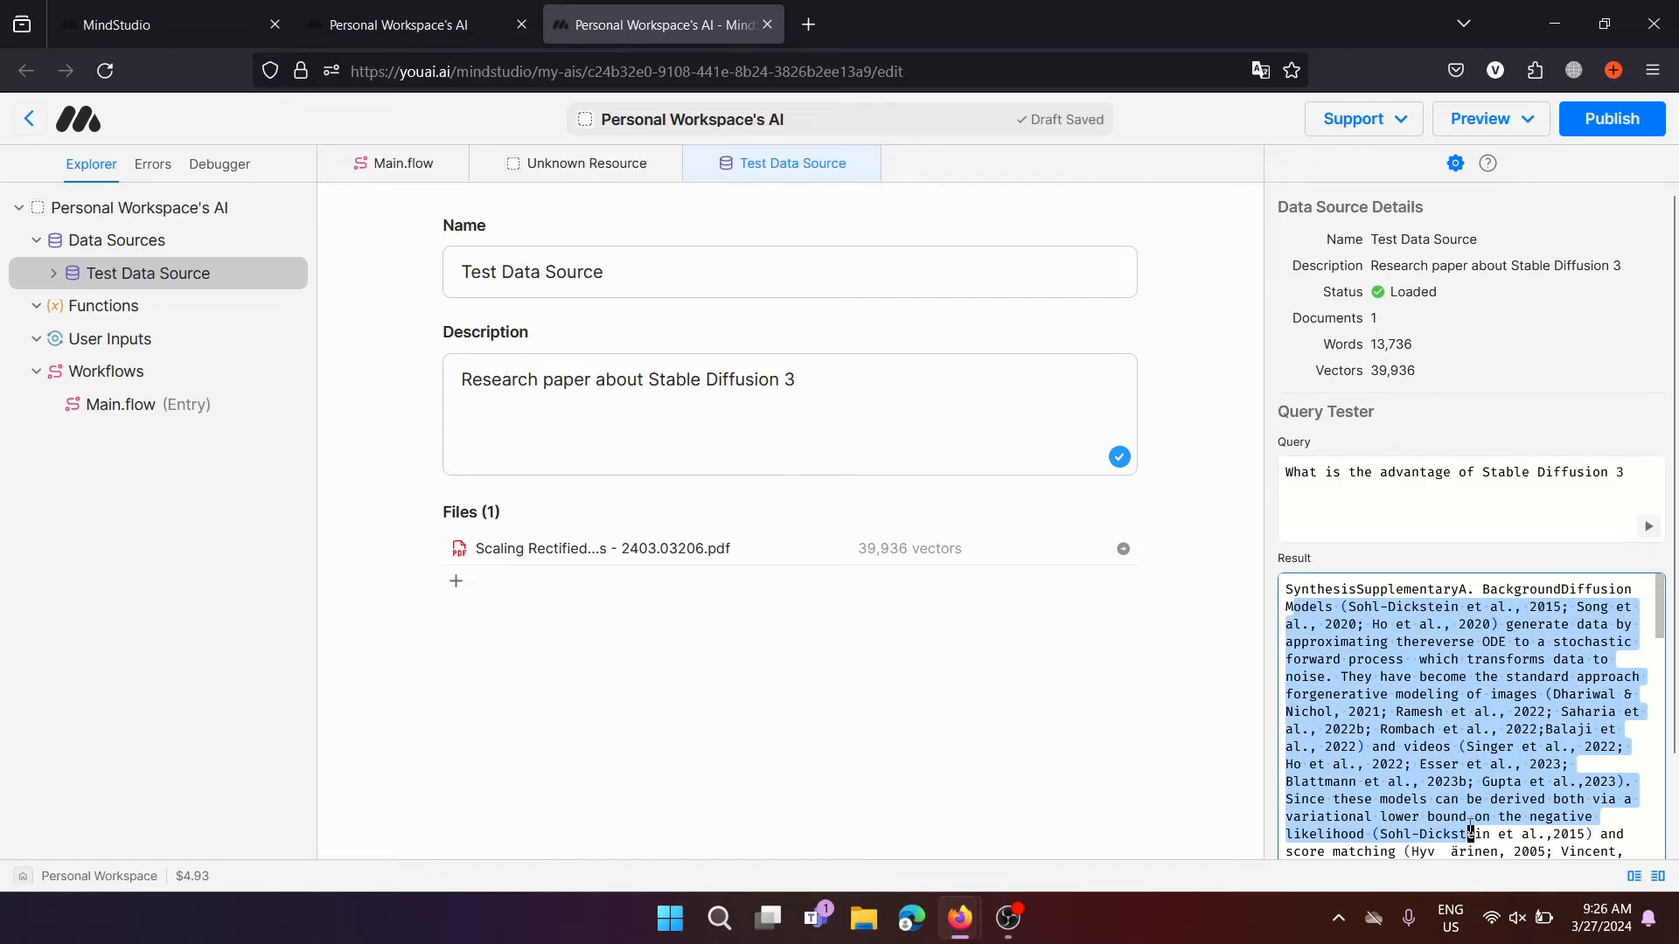
left_click(1438, 748)
scroll(1438, 750, "down", 1)
scroll(1438, 750, "down", 10)
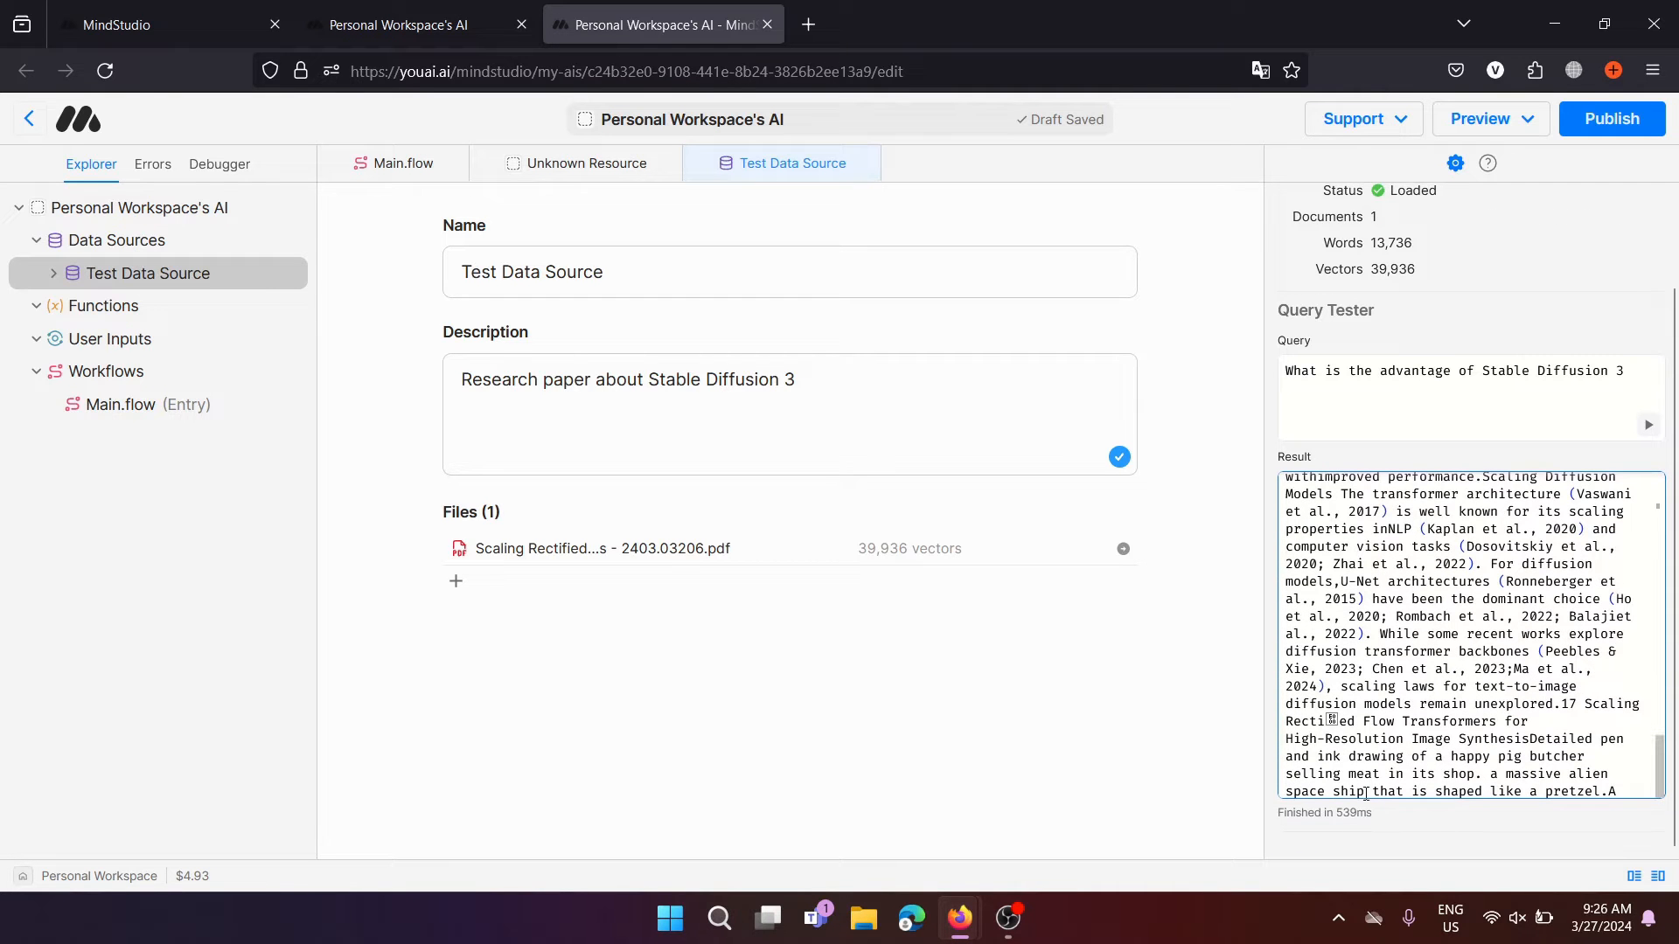
left_click(1333, 821)
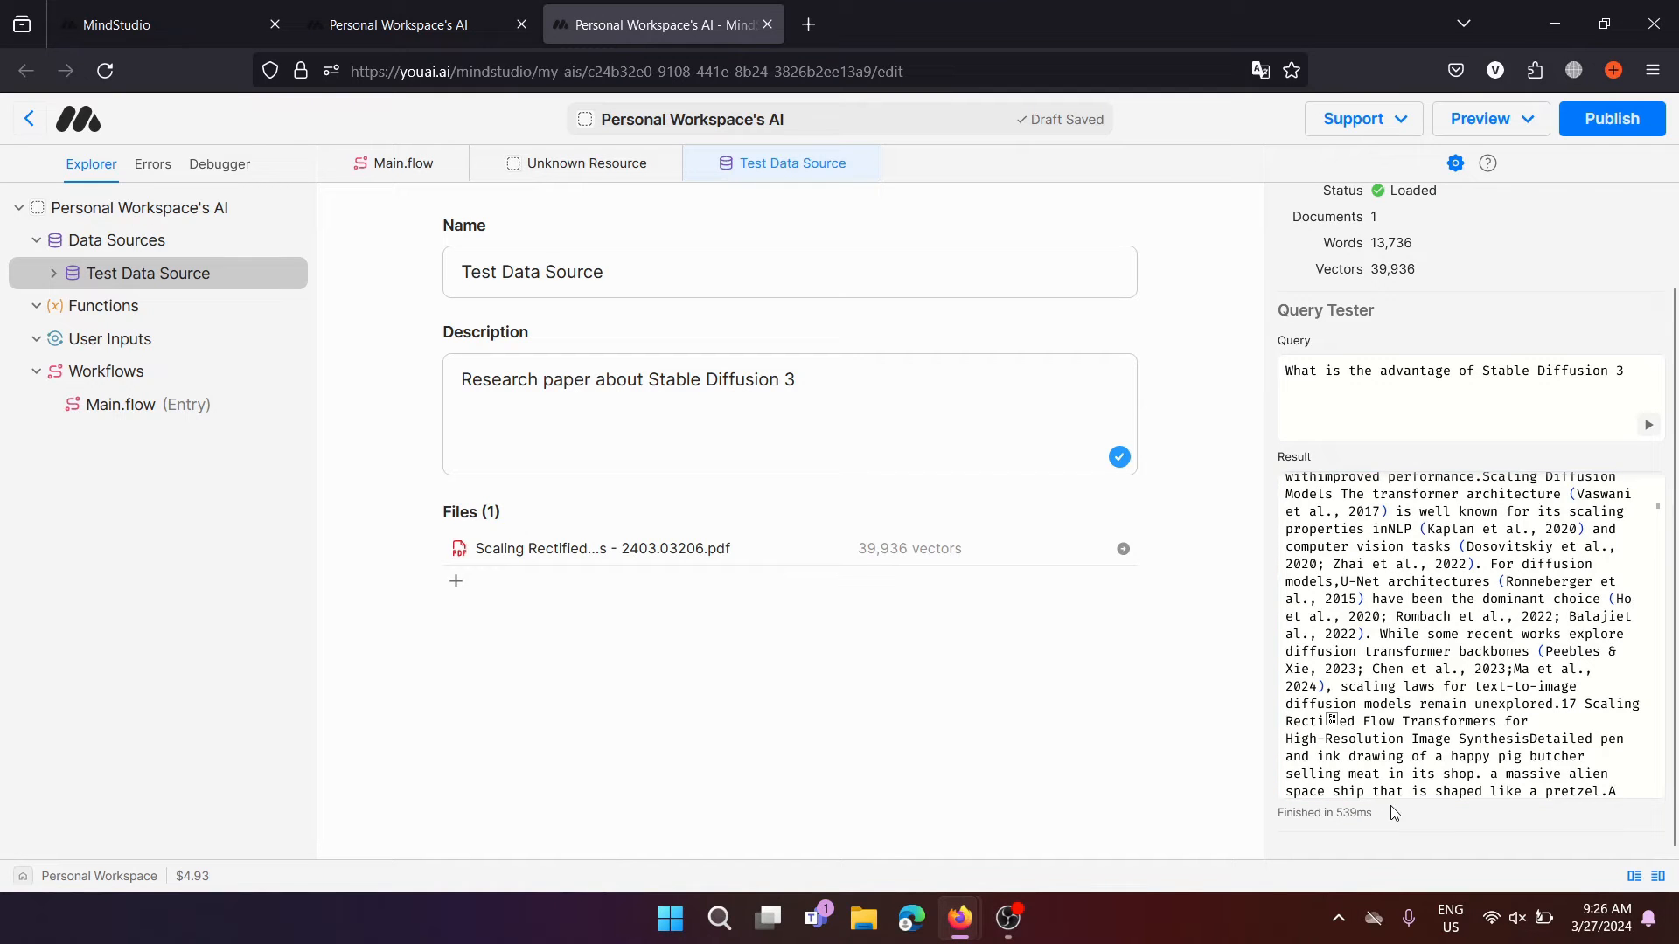
scroll(1474, 641, "up", 5)
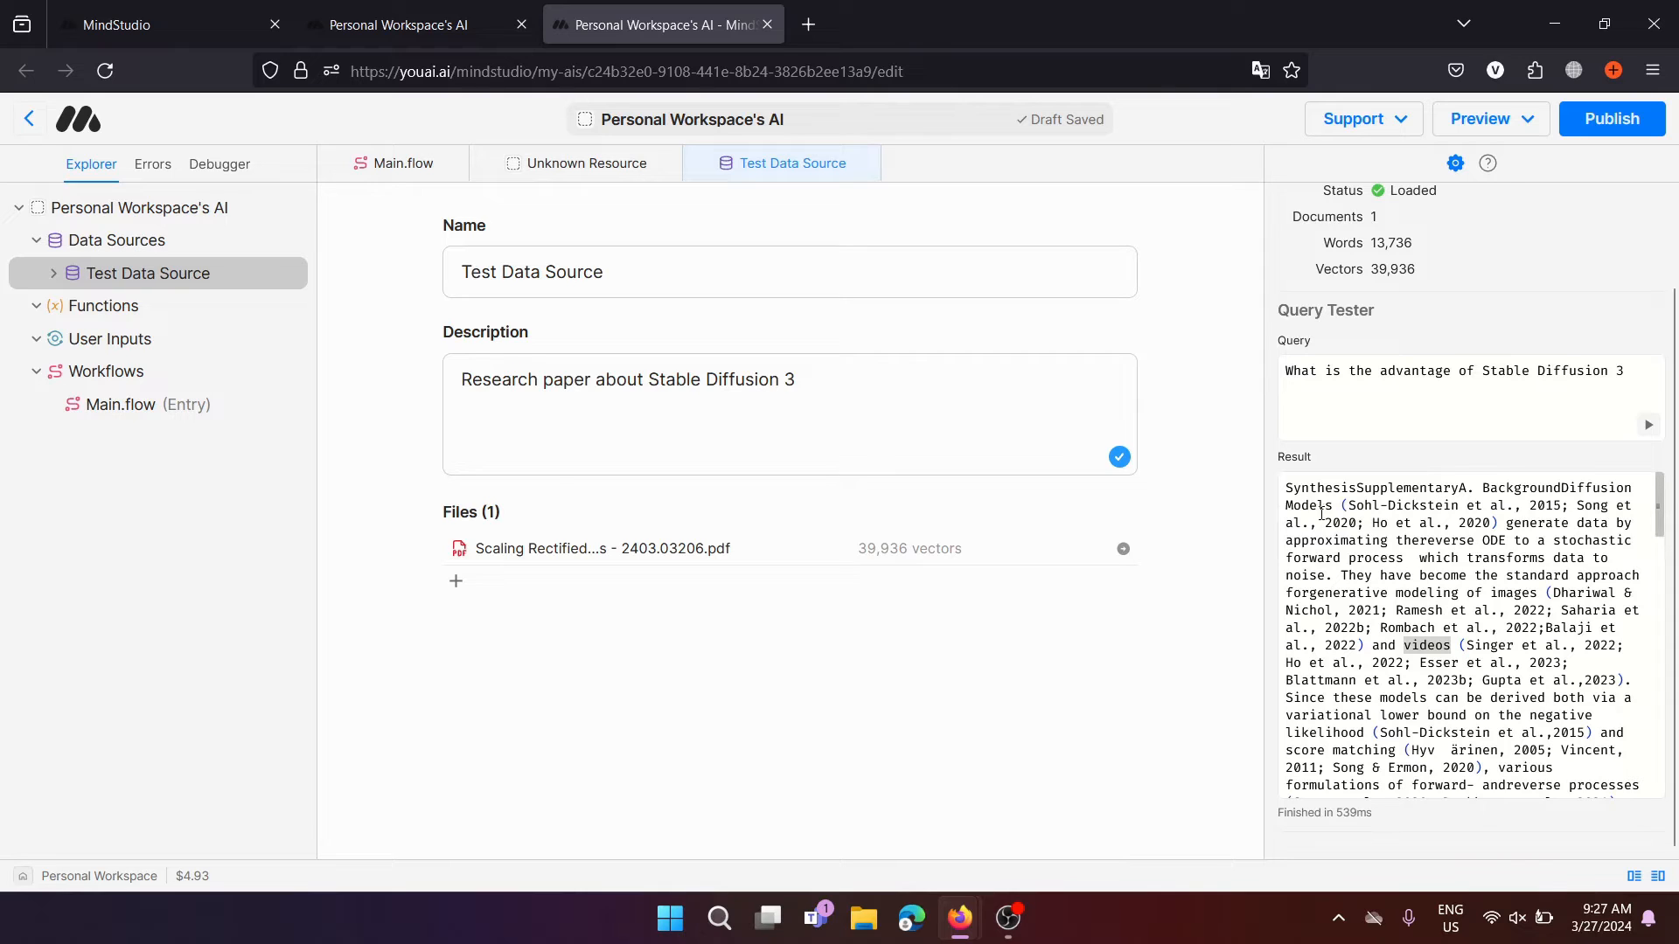
left_click(1381, 608)
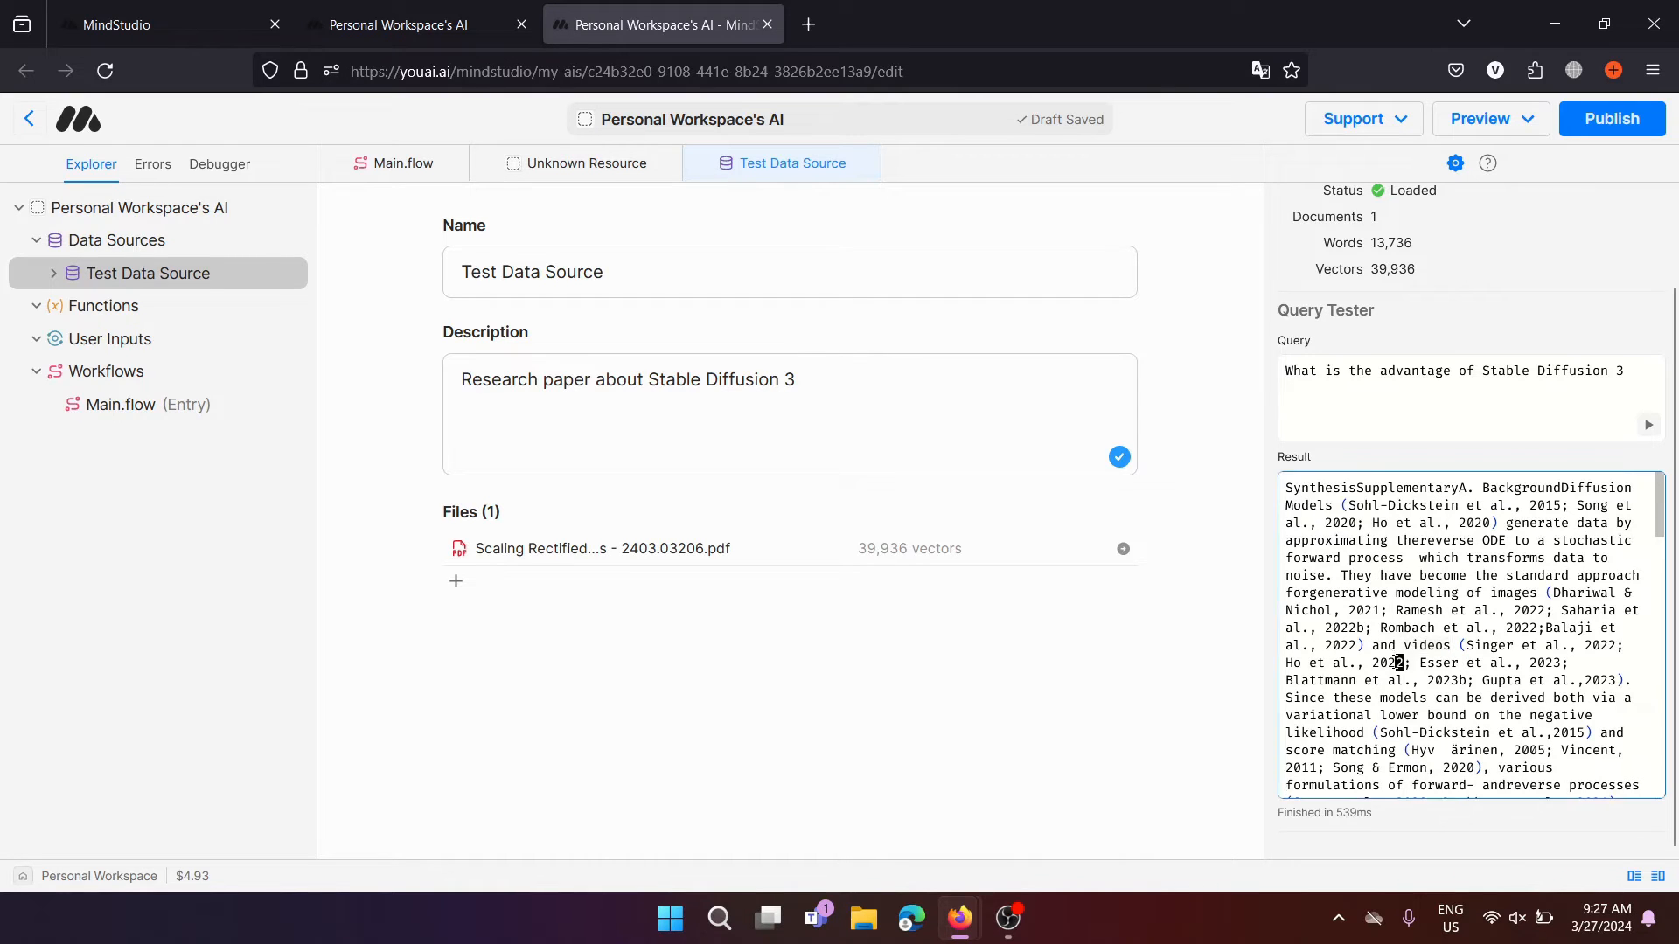
key("ctrl+a")
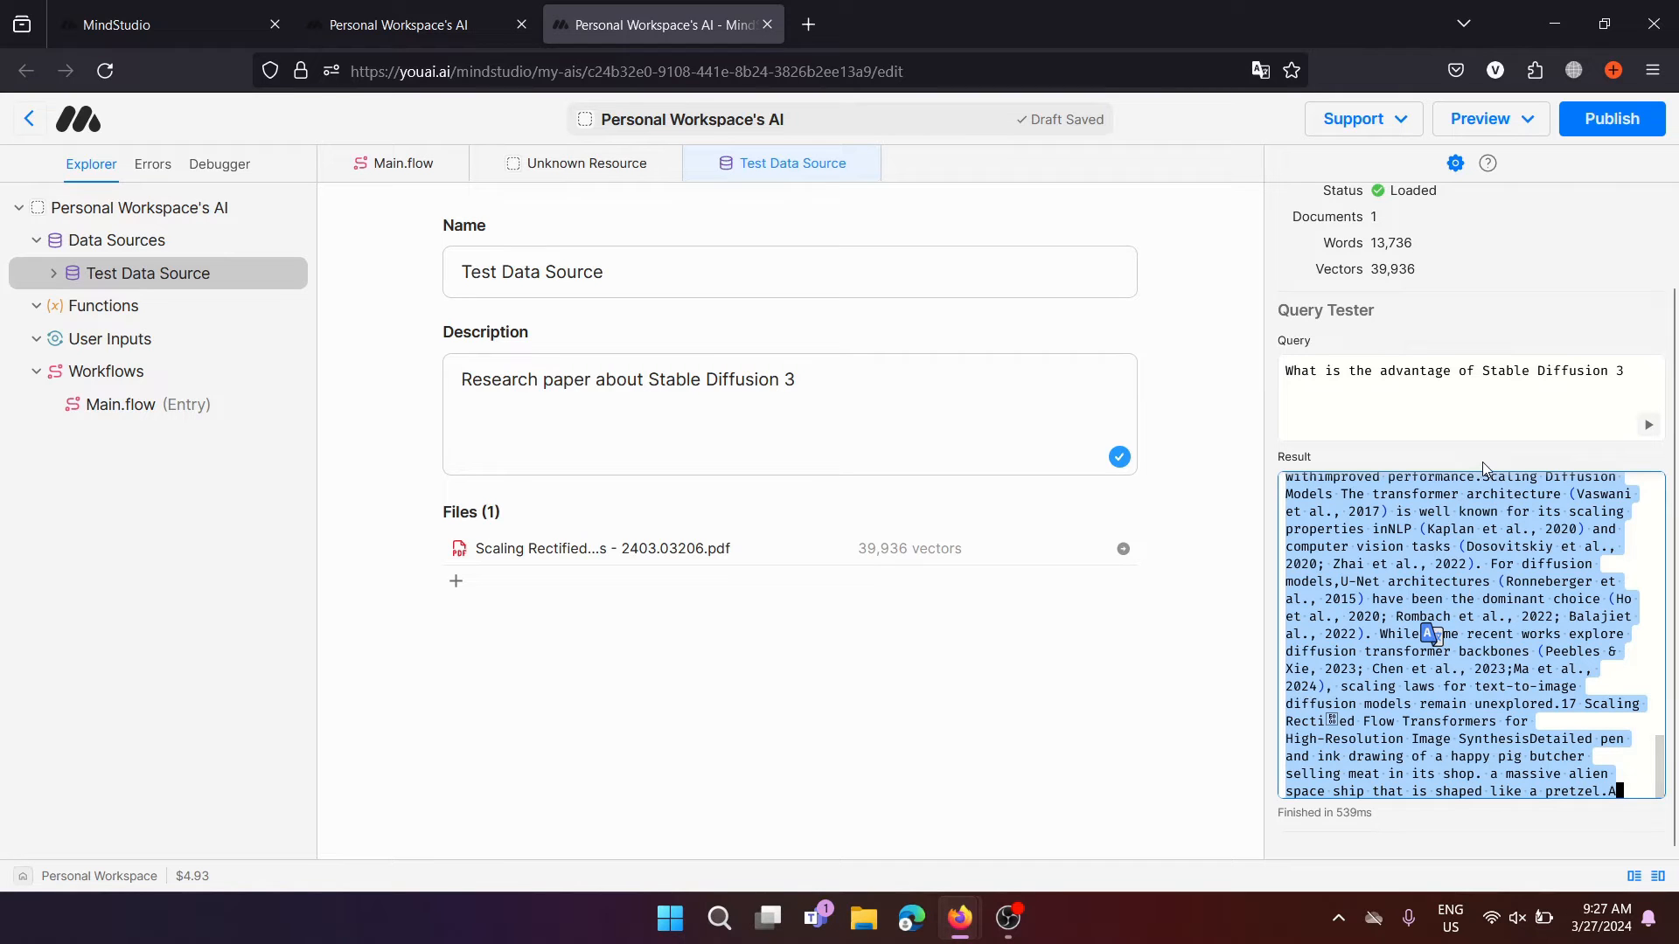
left_click(1446, 453)
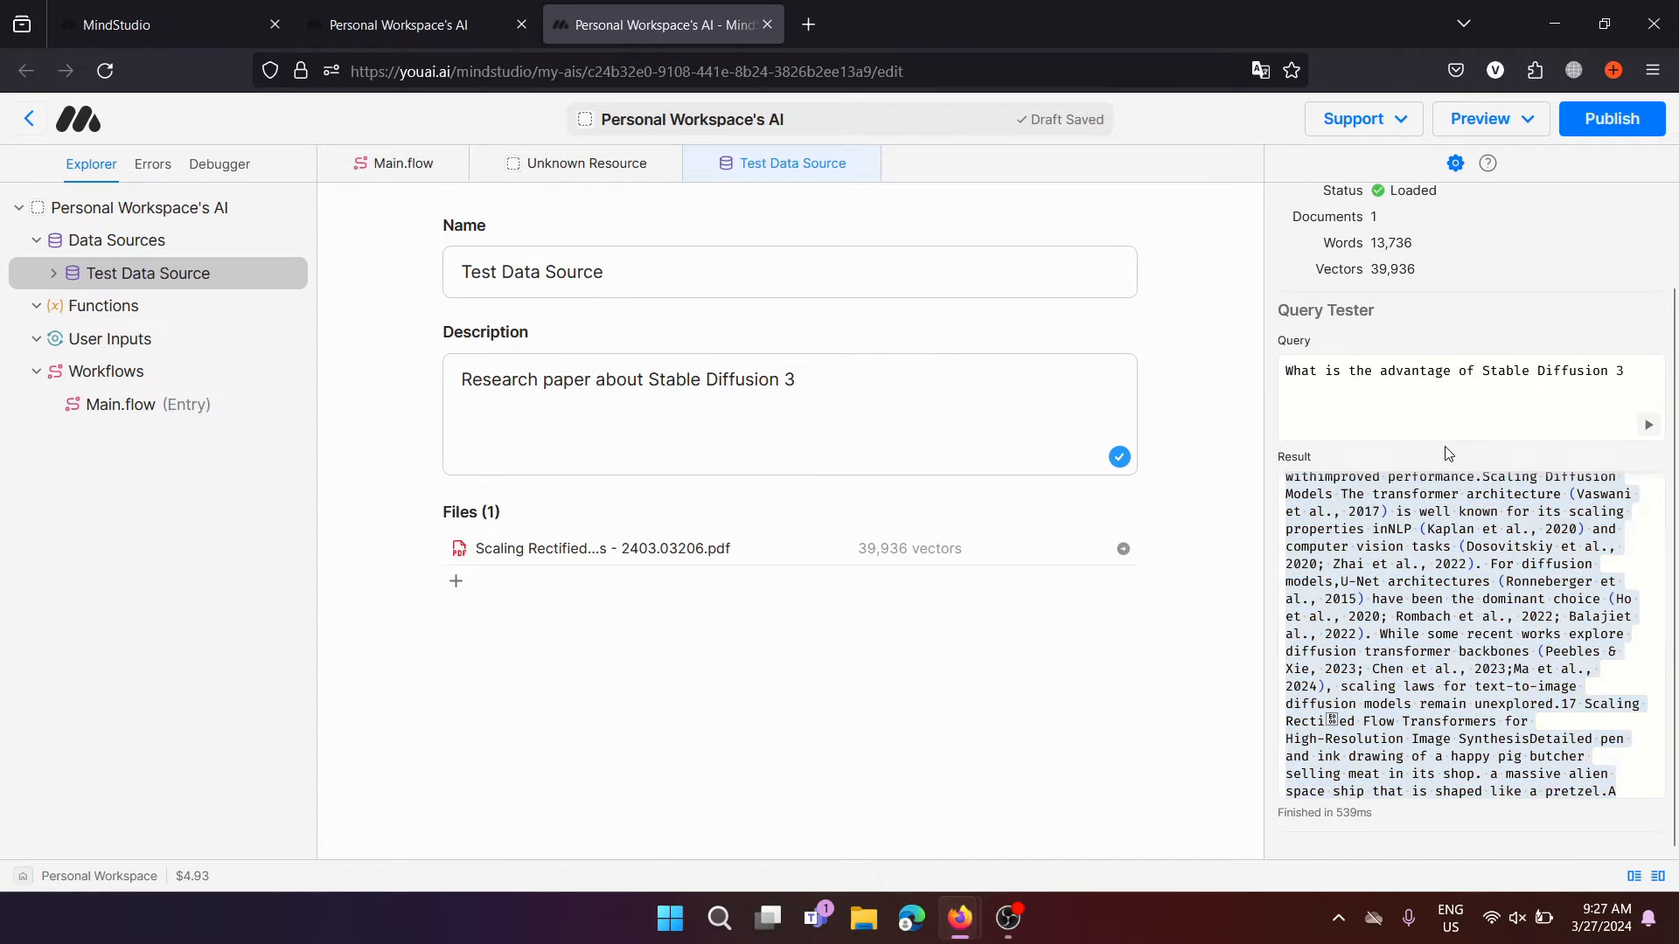
scroll(1402, 376, "up", 2)
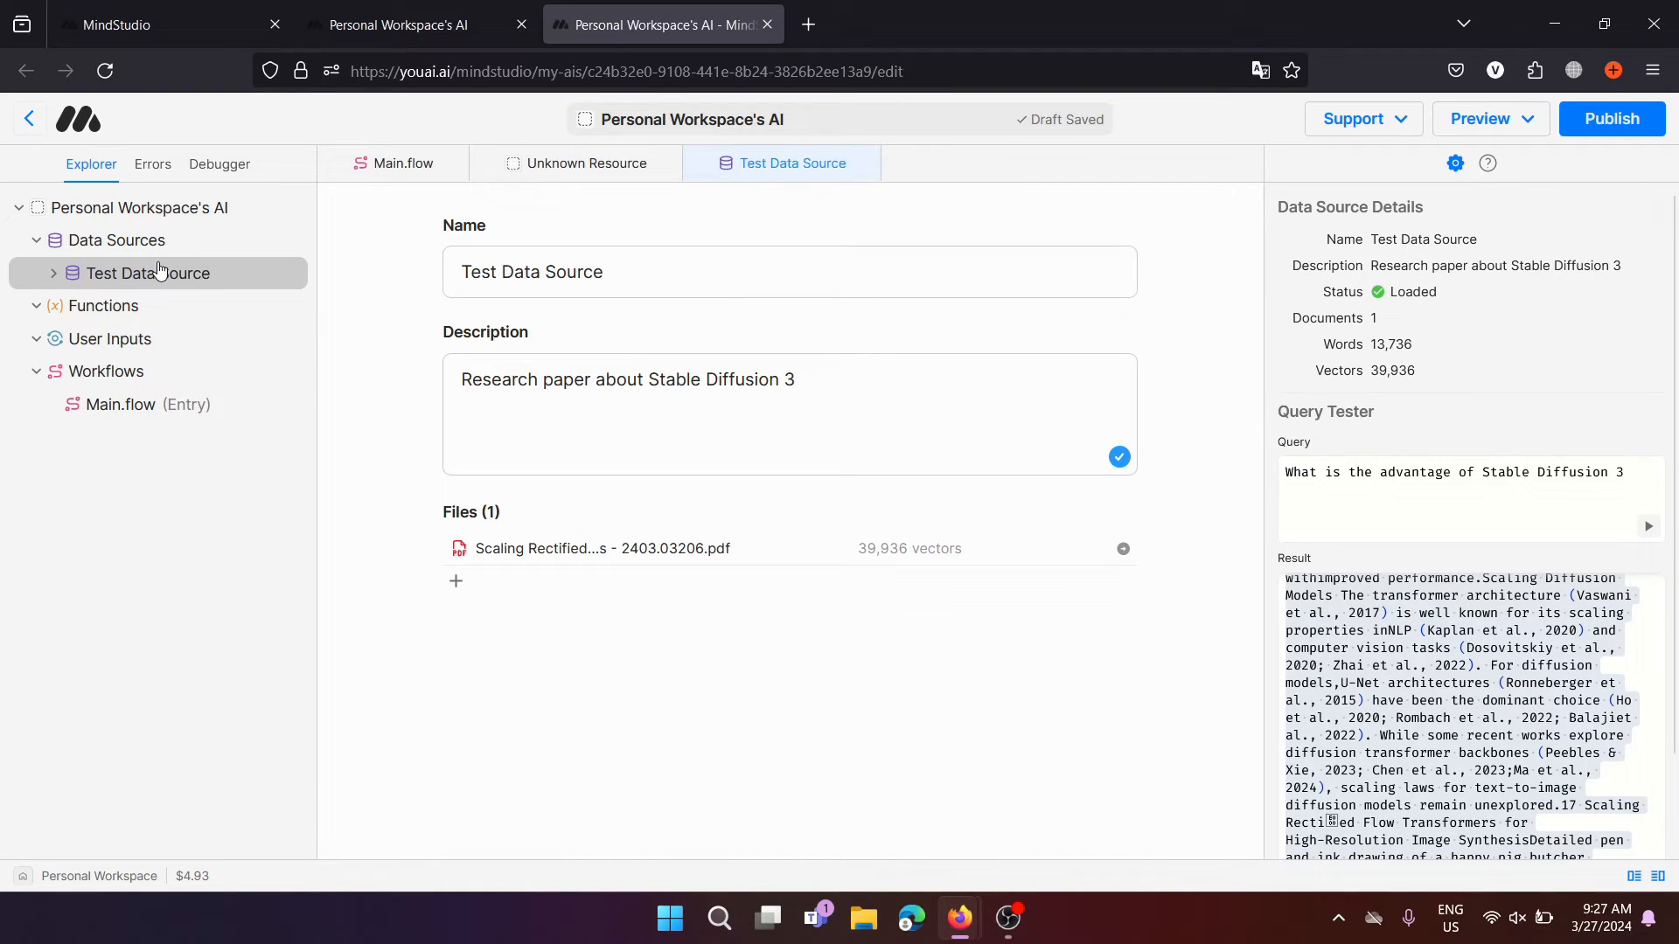
Open a draft preview from Main.flow and ask 'Why is SD3 good at generating text in images'
left_click(106, 376)
left_click(133, 411)
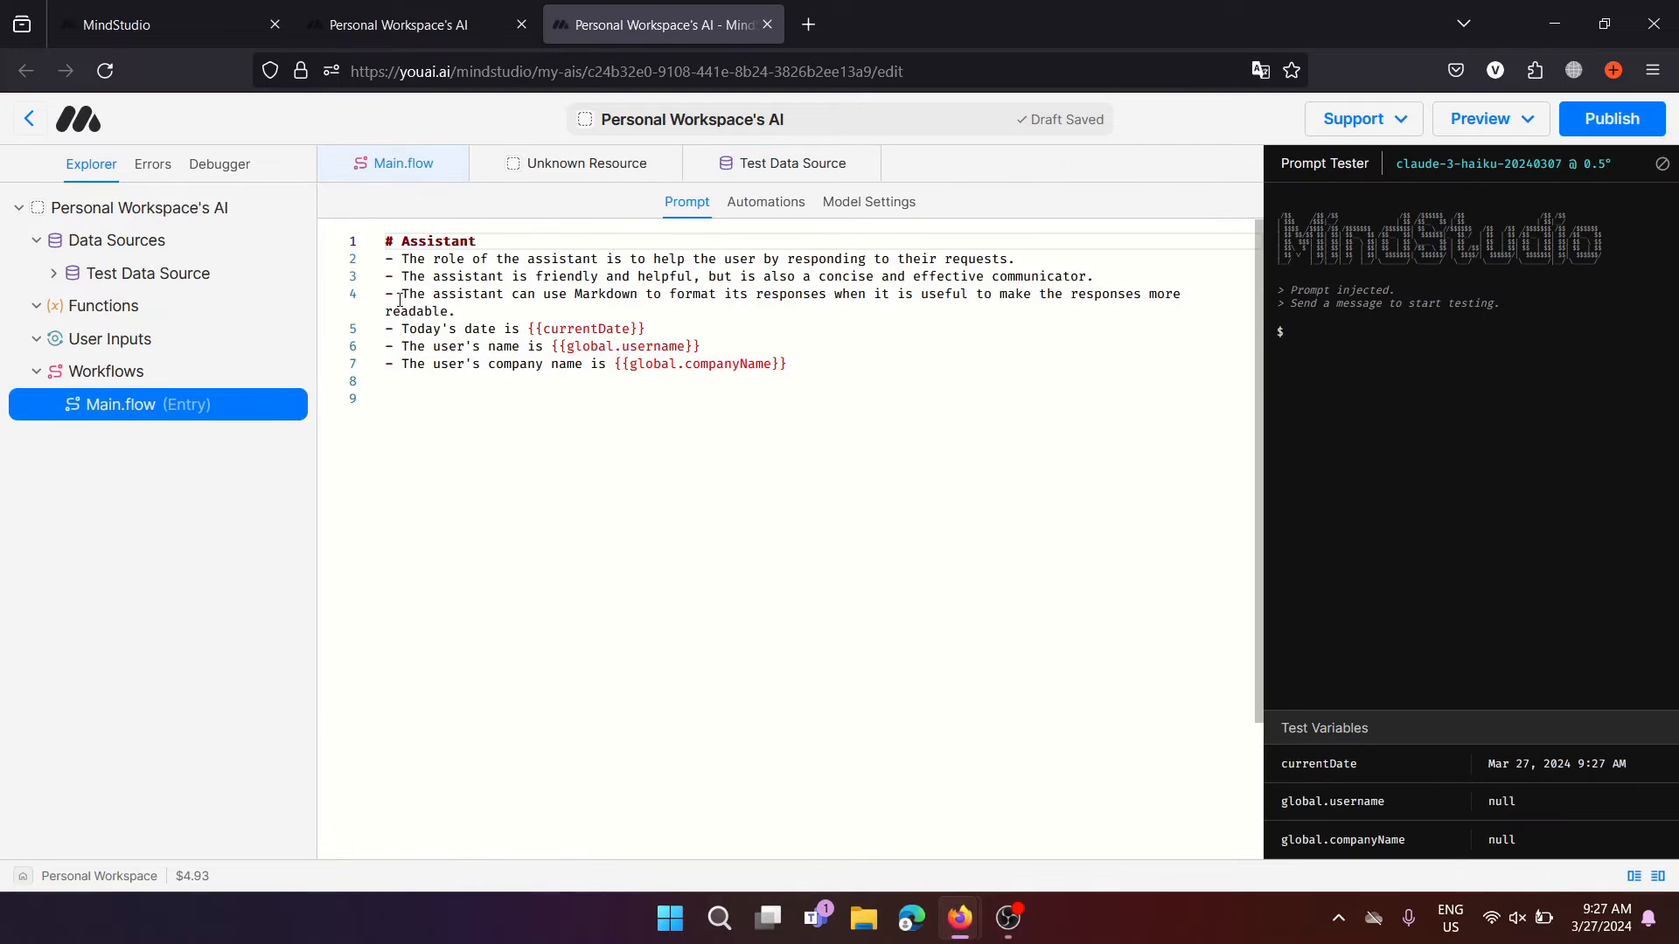
left_click(1520, 119)
left_click(1536, 169)
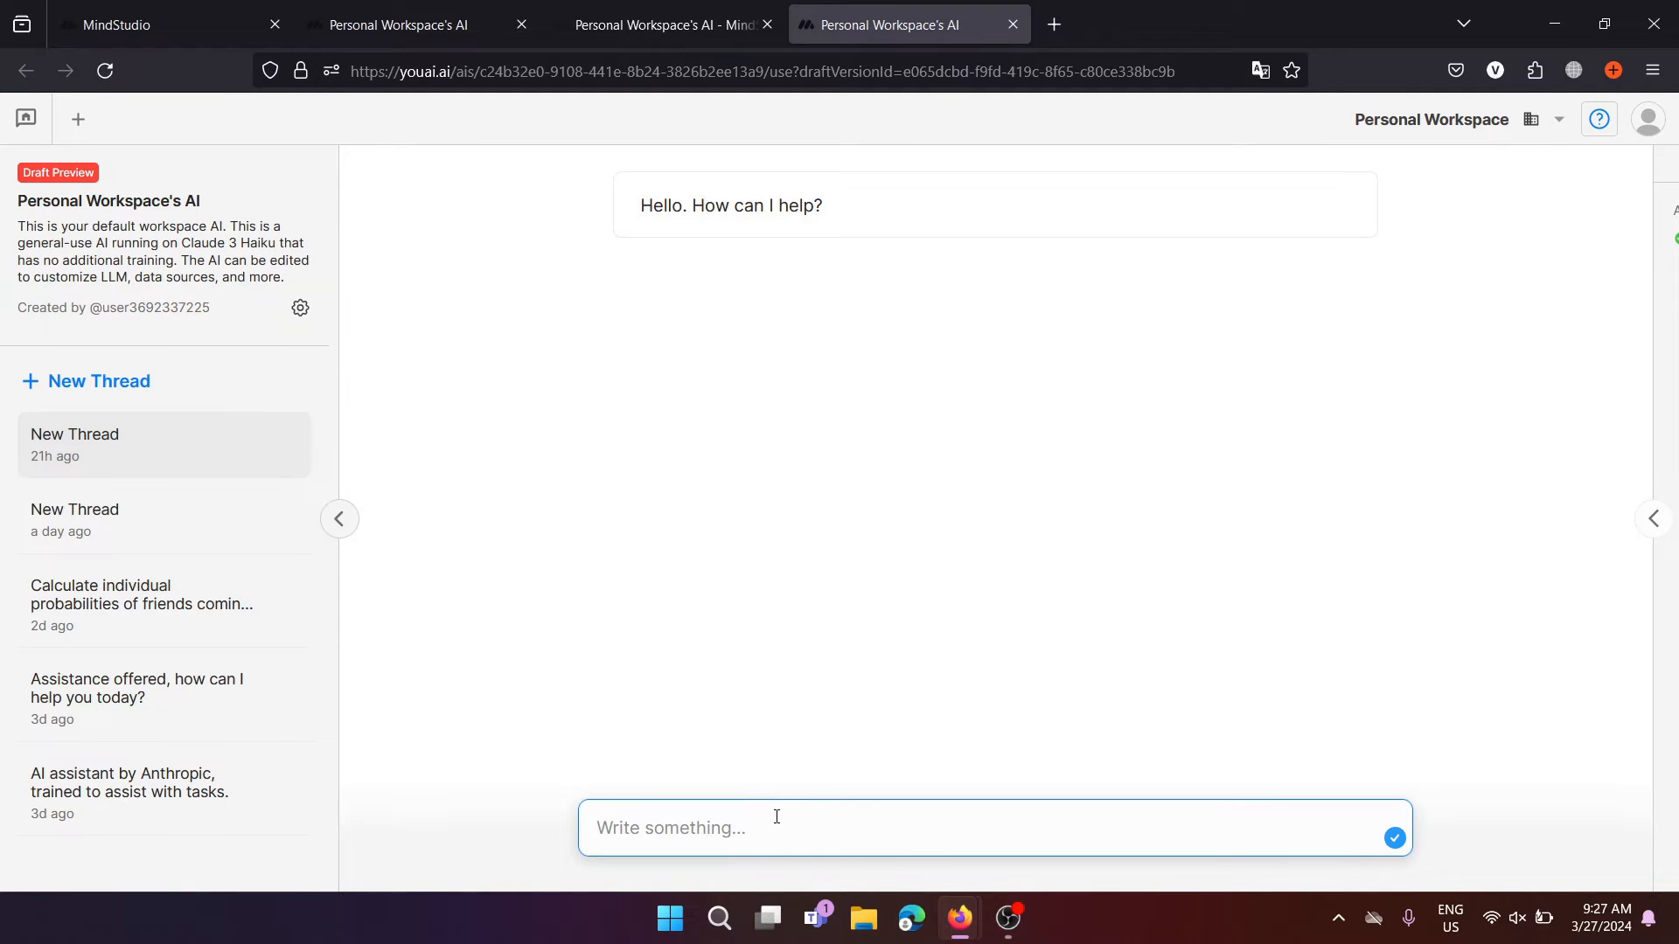
type("What i")
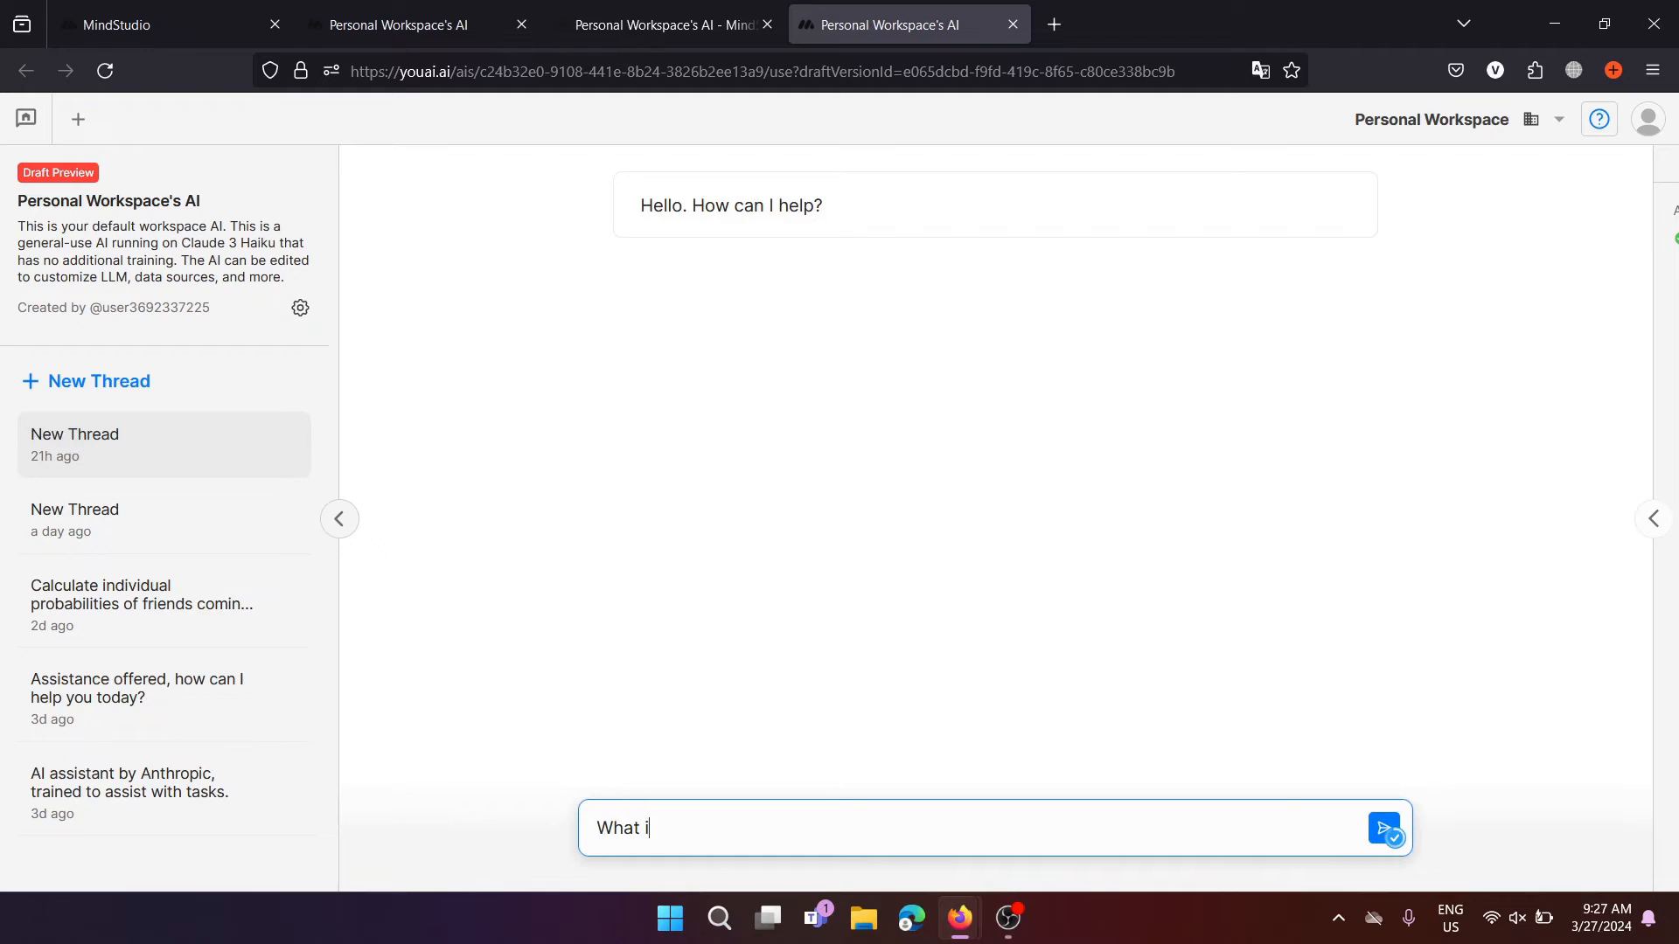
type("s")
key("BackSpace")
key("BackSpace")
key("BackSpace")
key("BackSpace")
key("BackSpace")
key("BackSpace")
type("hy is SD3 good at ge")
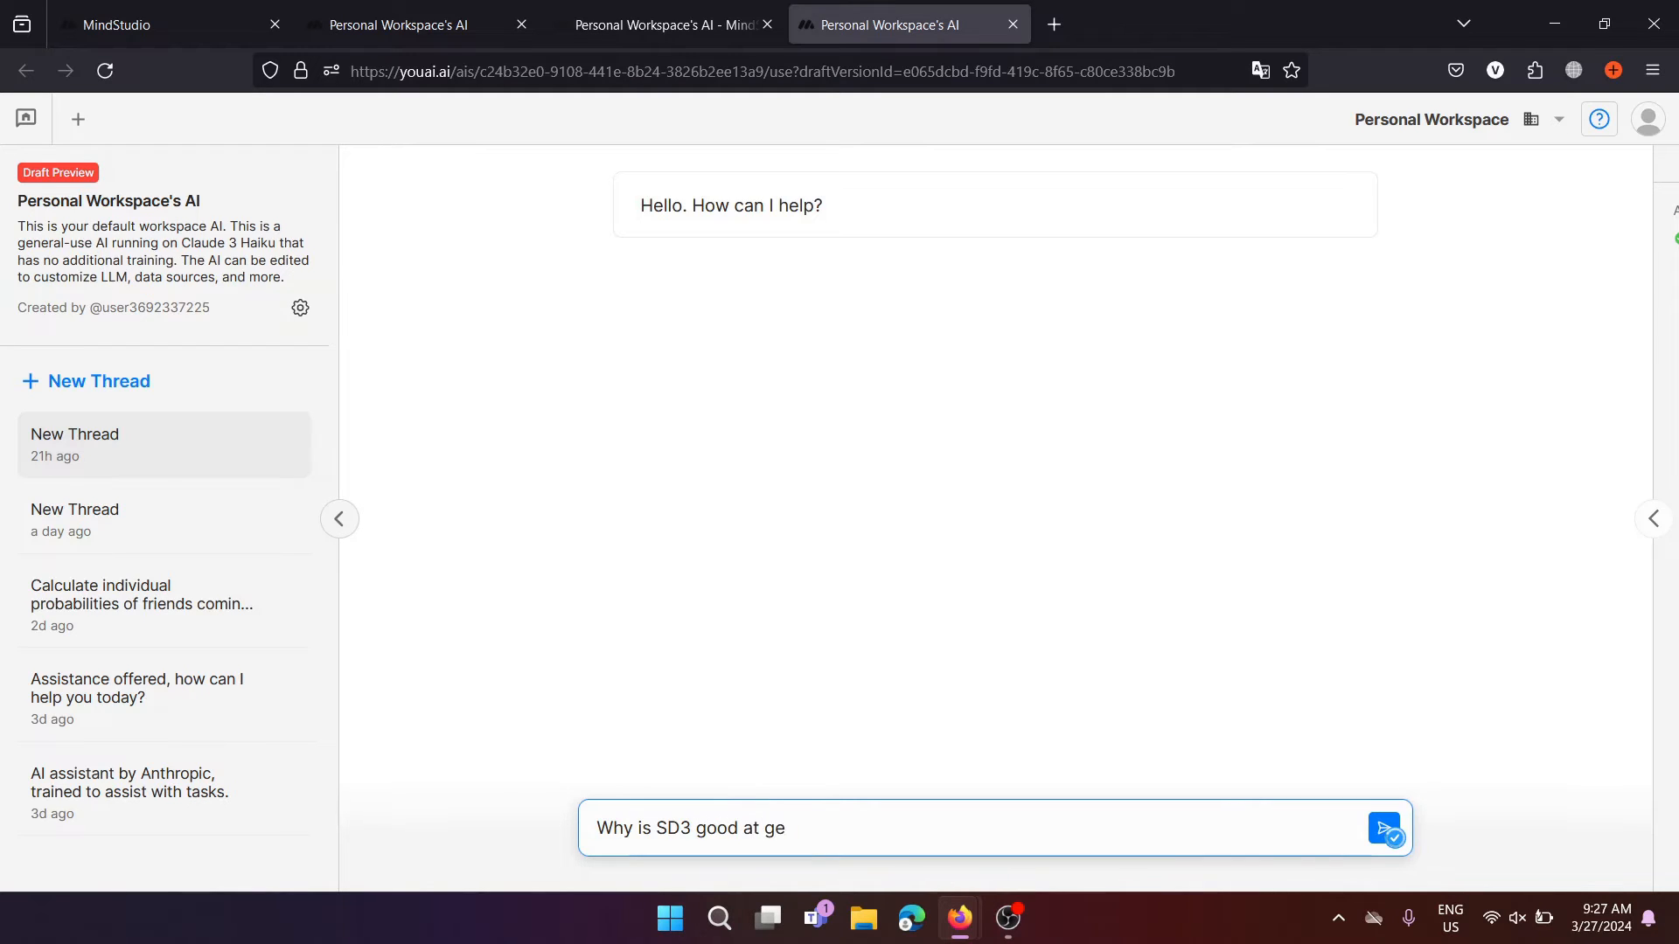
type("nerating text in images")
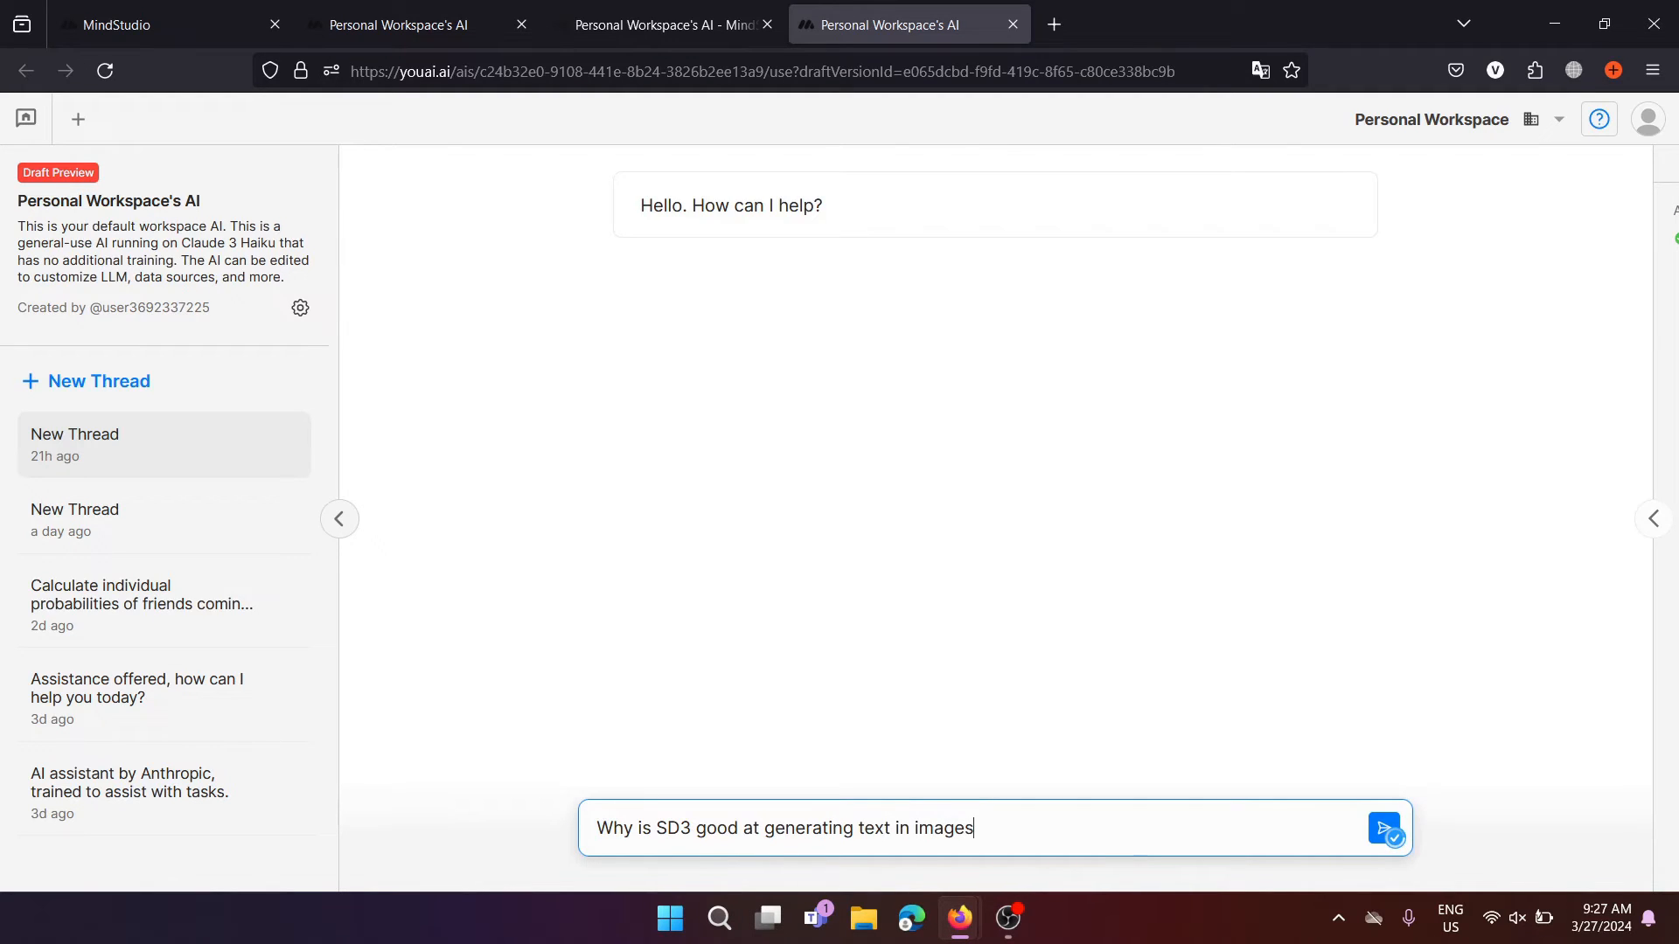
key("Return")
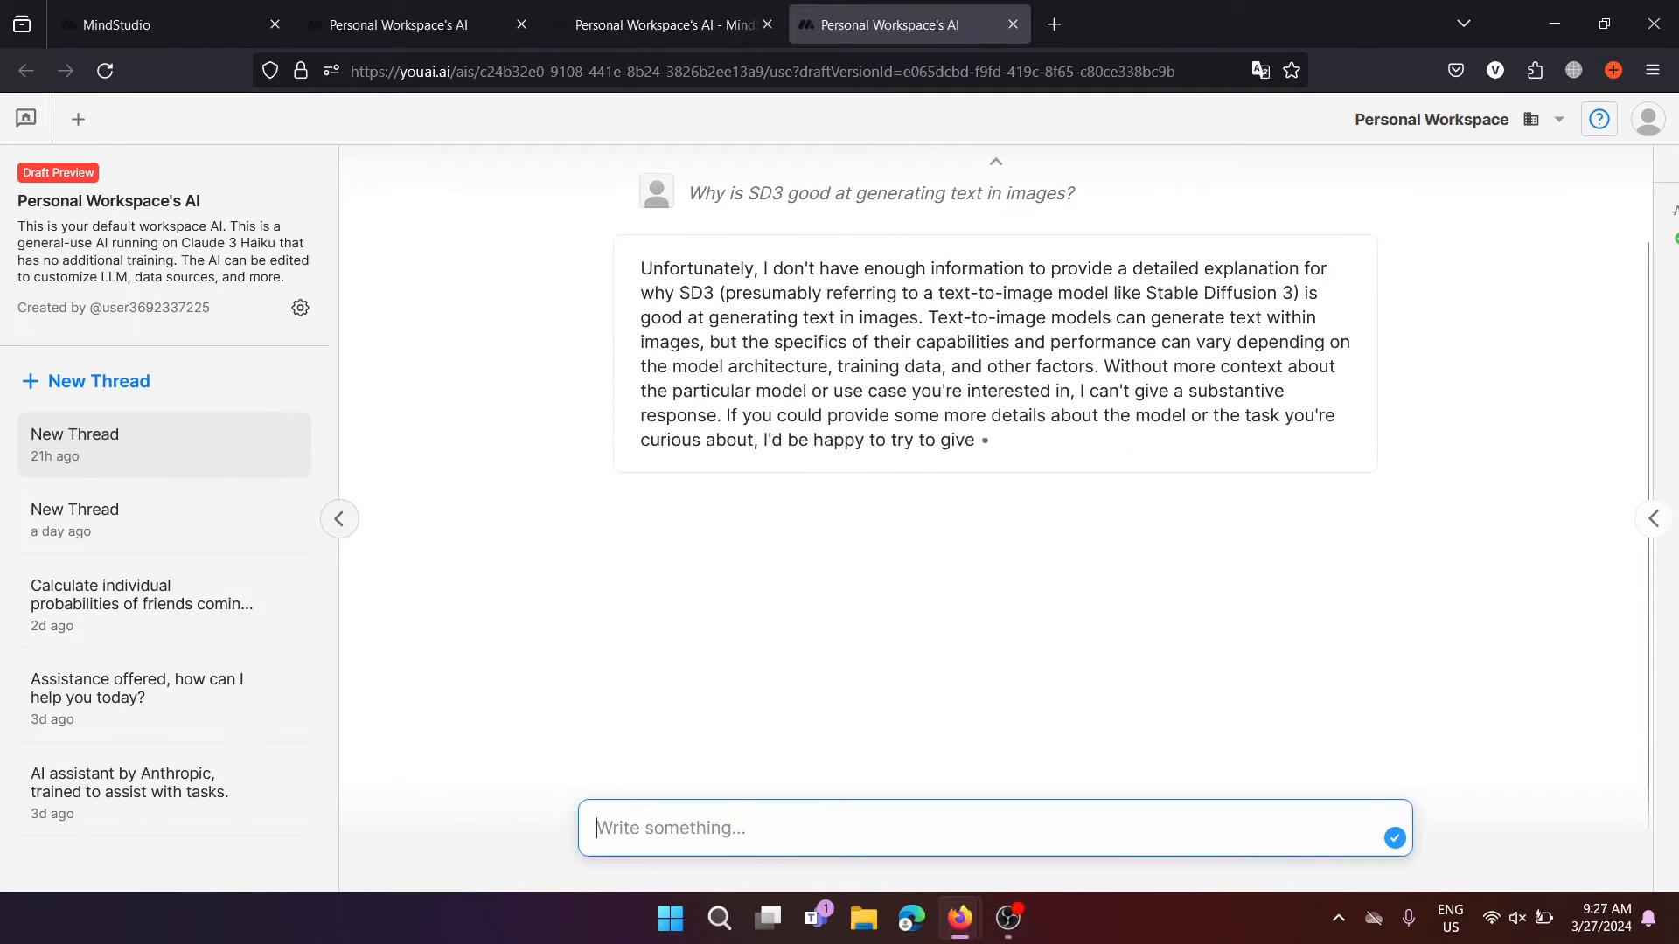
Back in the editor, rename the data source to Untitled Data Source and view Main.flow's automation
left_click(686, 24)
left_click(124, 273)
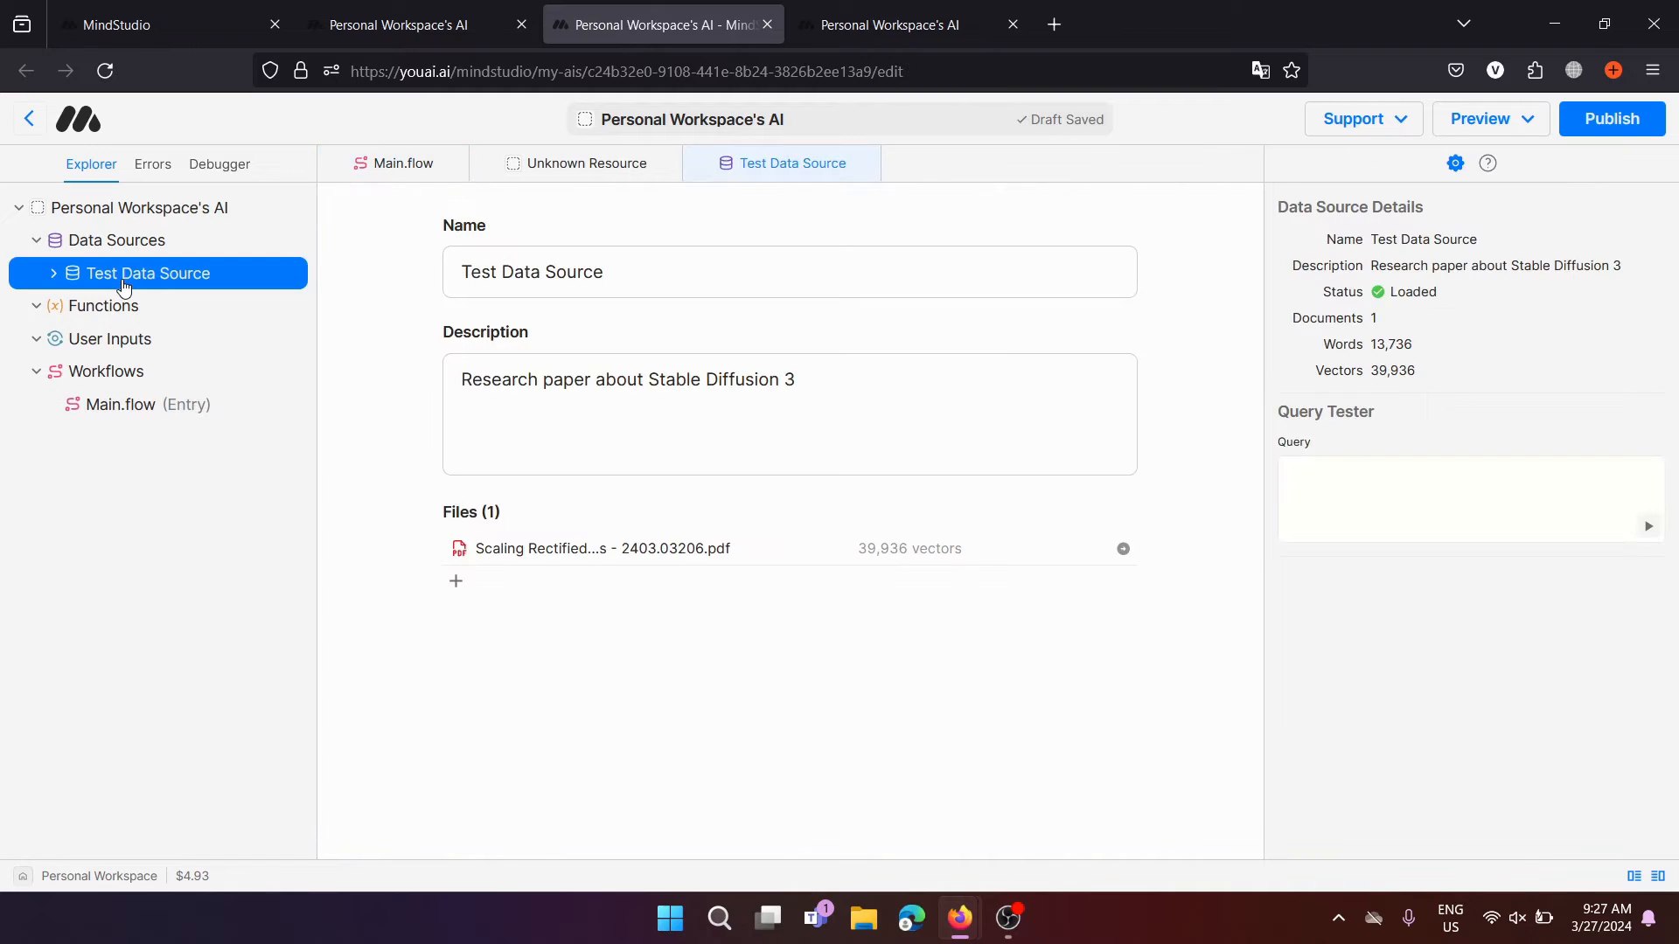
double_click(124, 287)
left_click(116, 371)
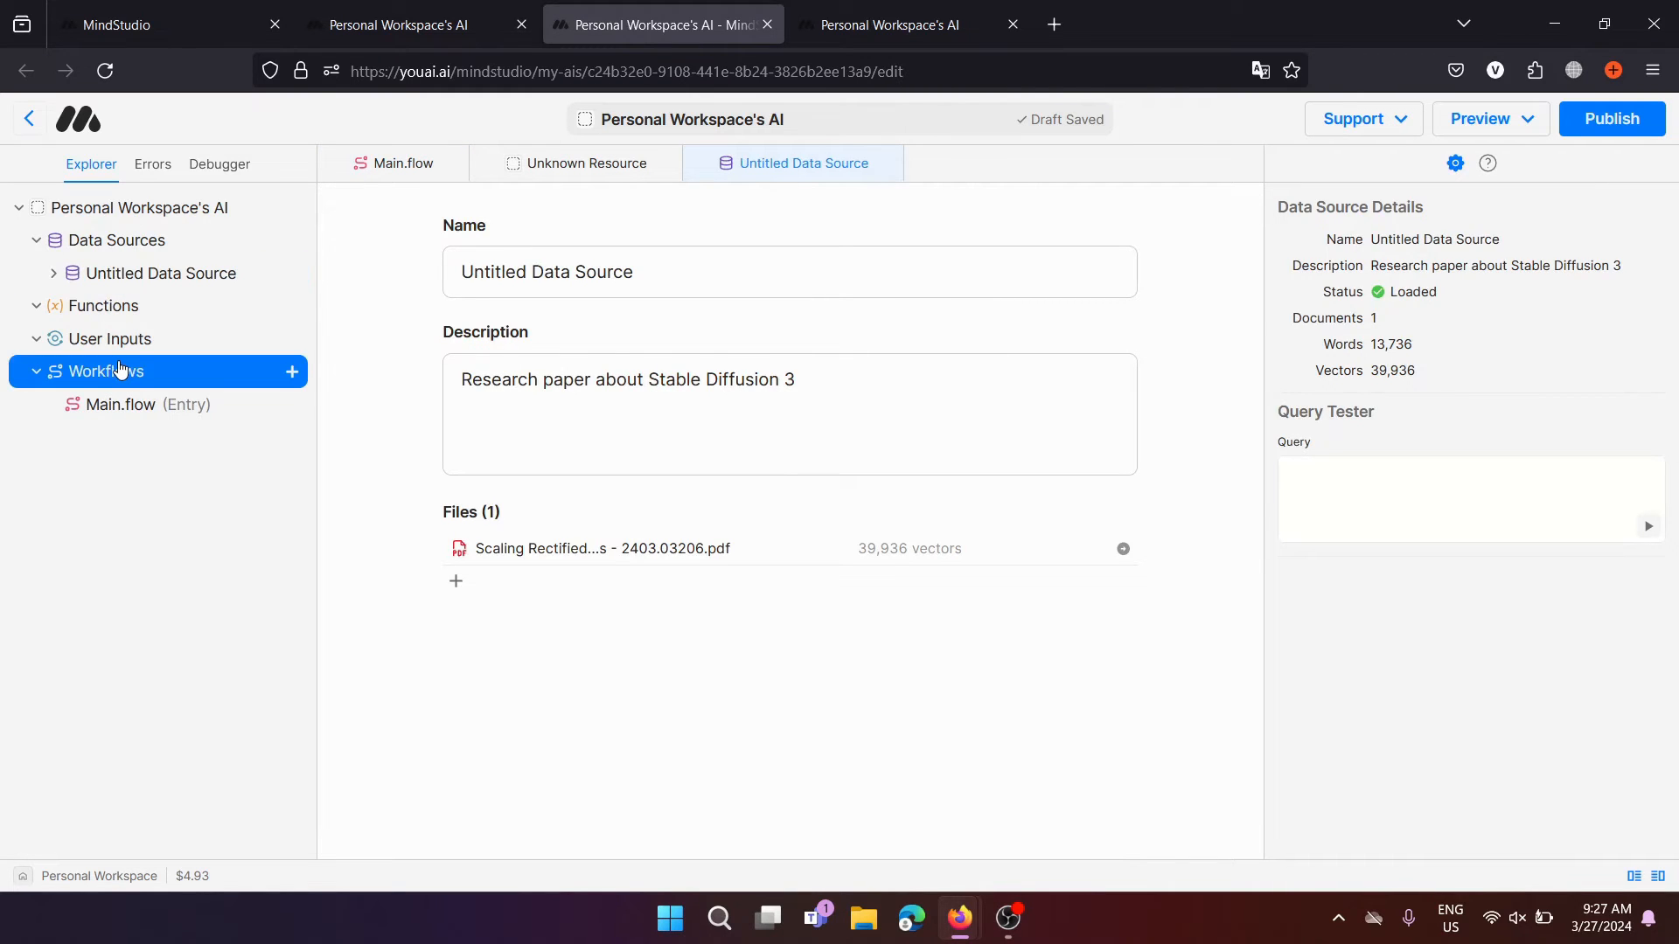
left_click(134, 407)
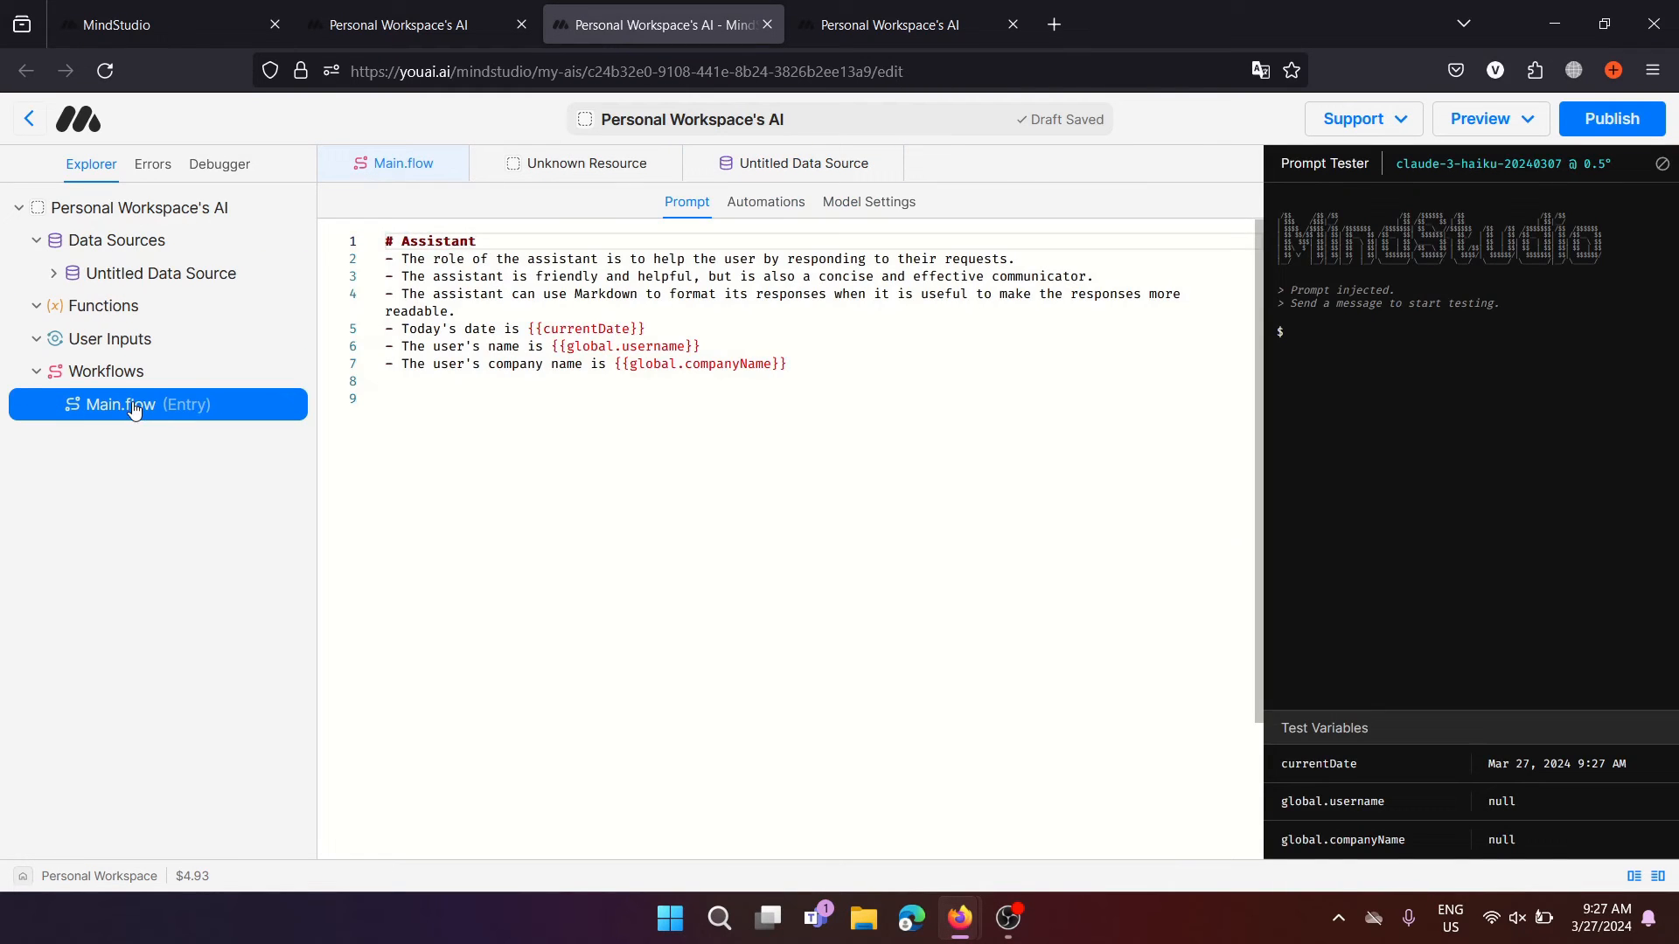
left_click(778, 210)
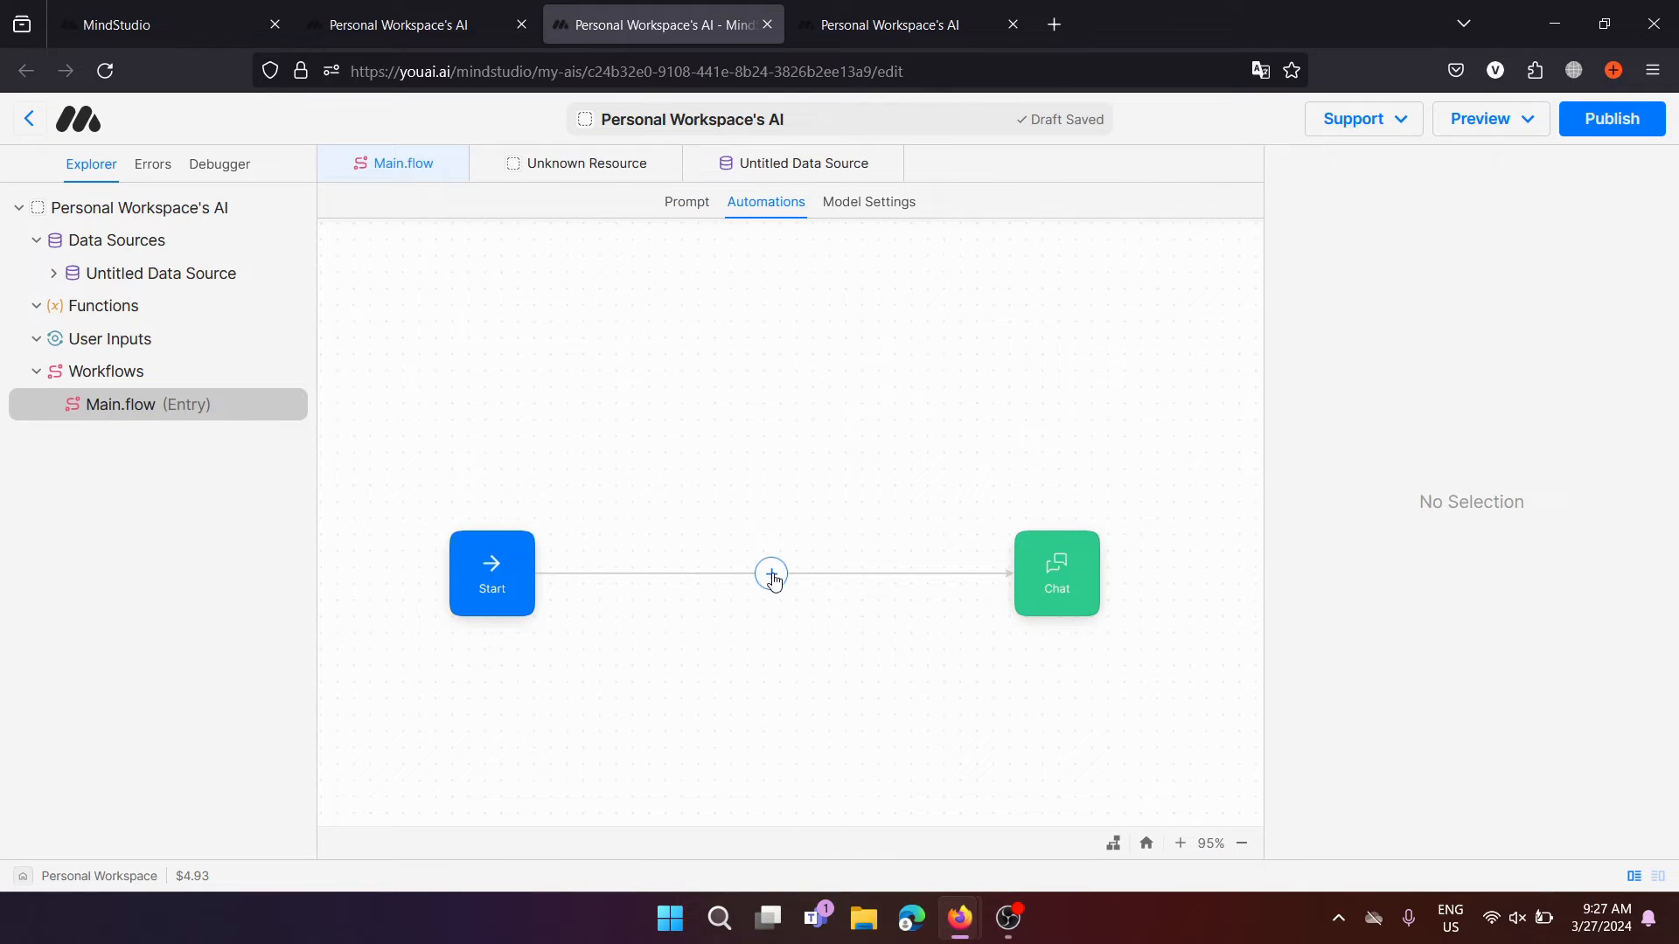
Insert a User Input step between Start and Chat and move it nearer Start
left_click(771, 572)
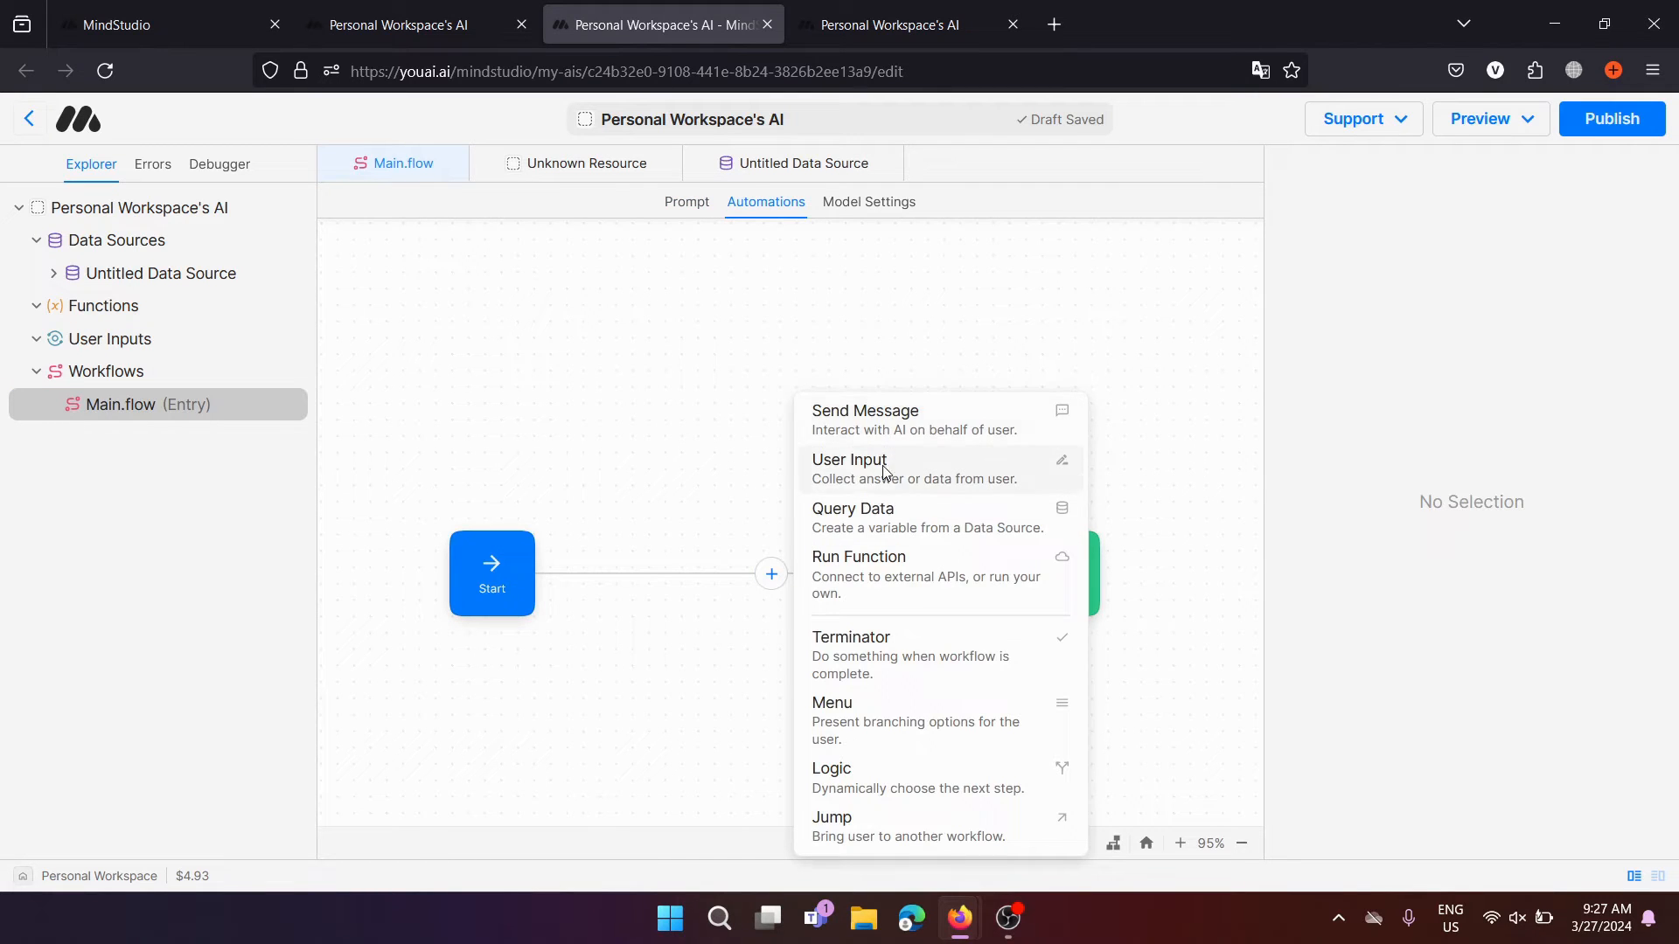
left_click(914, 481)
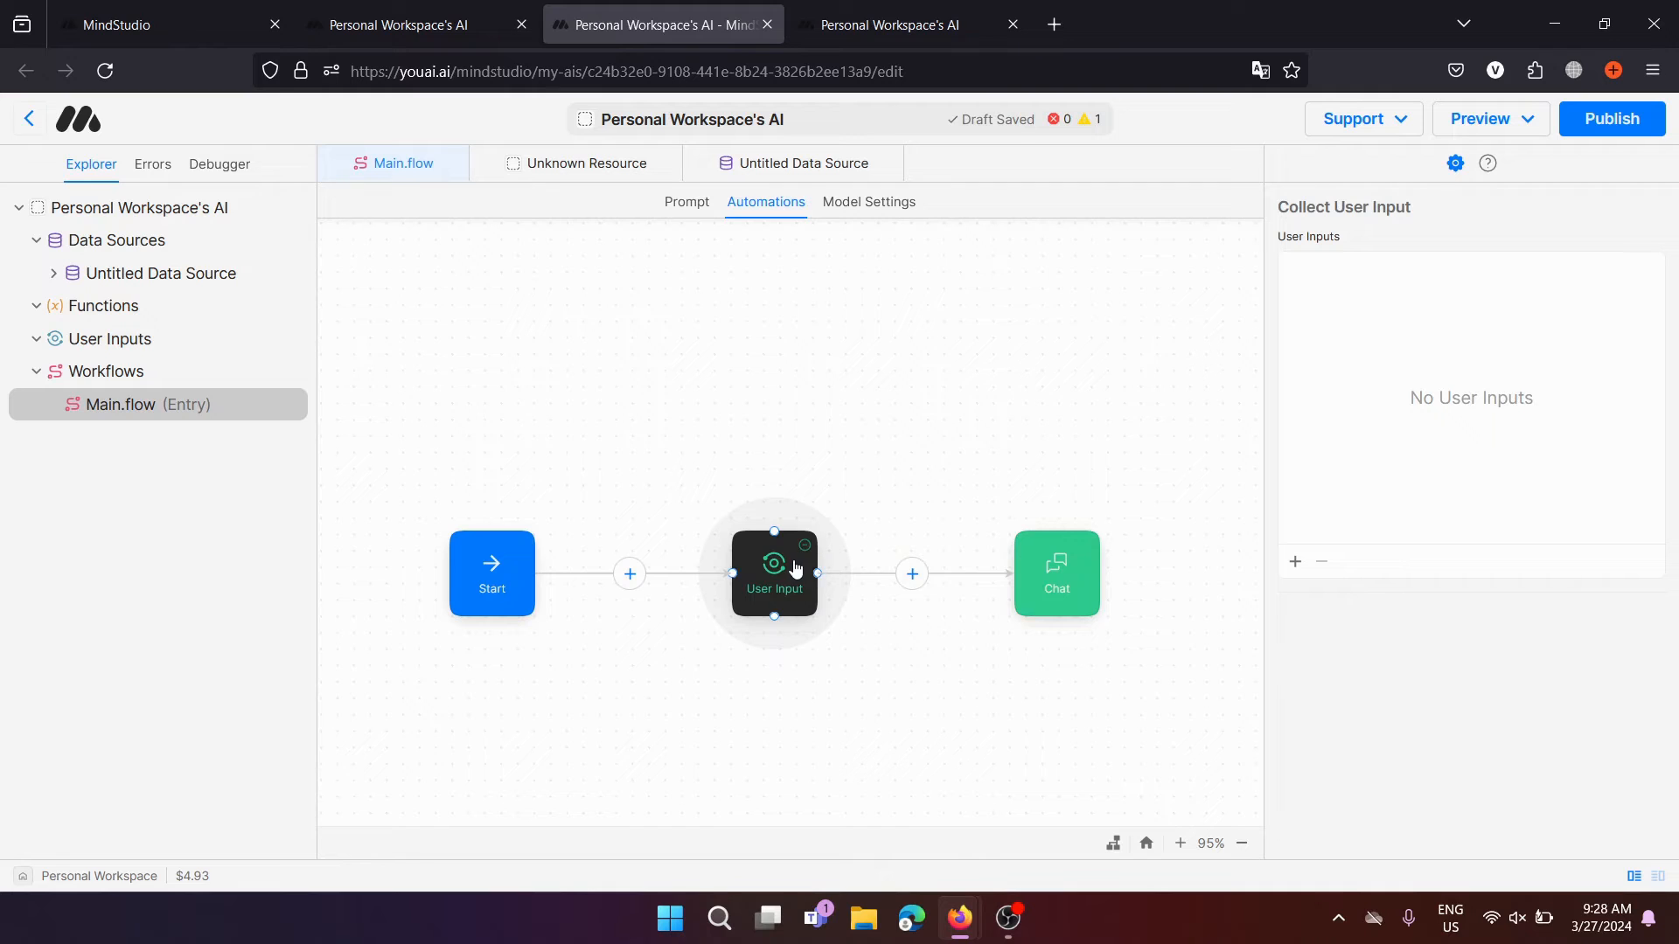
left_click(761, 582)
left_click_drag(760, 582, 608, 583)
left_click(852, 7)
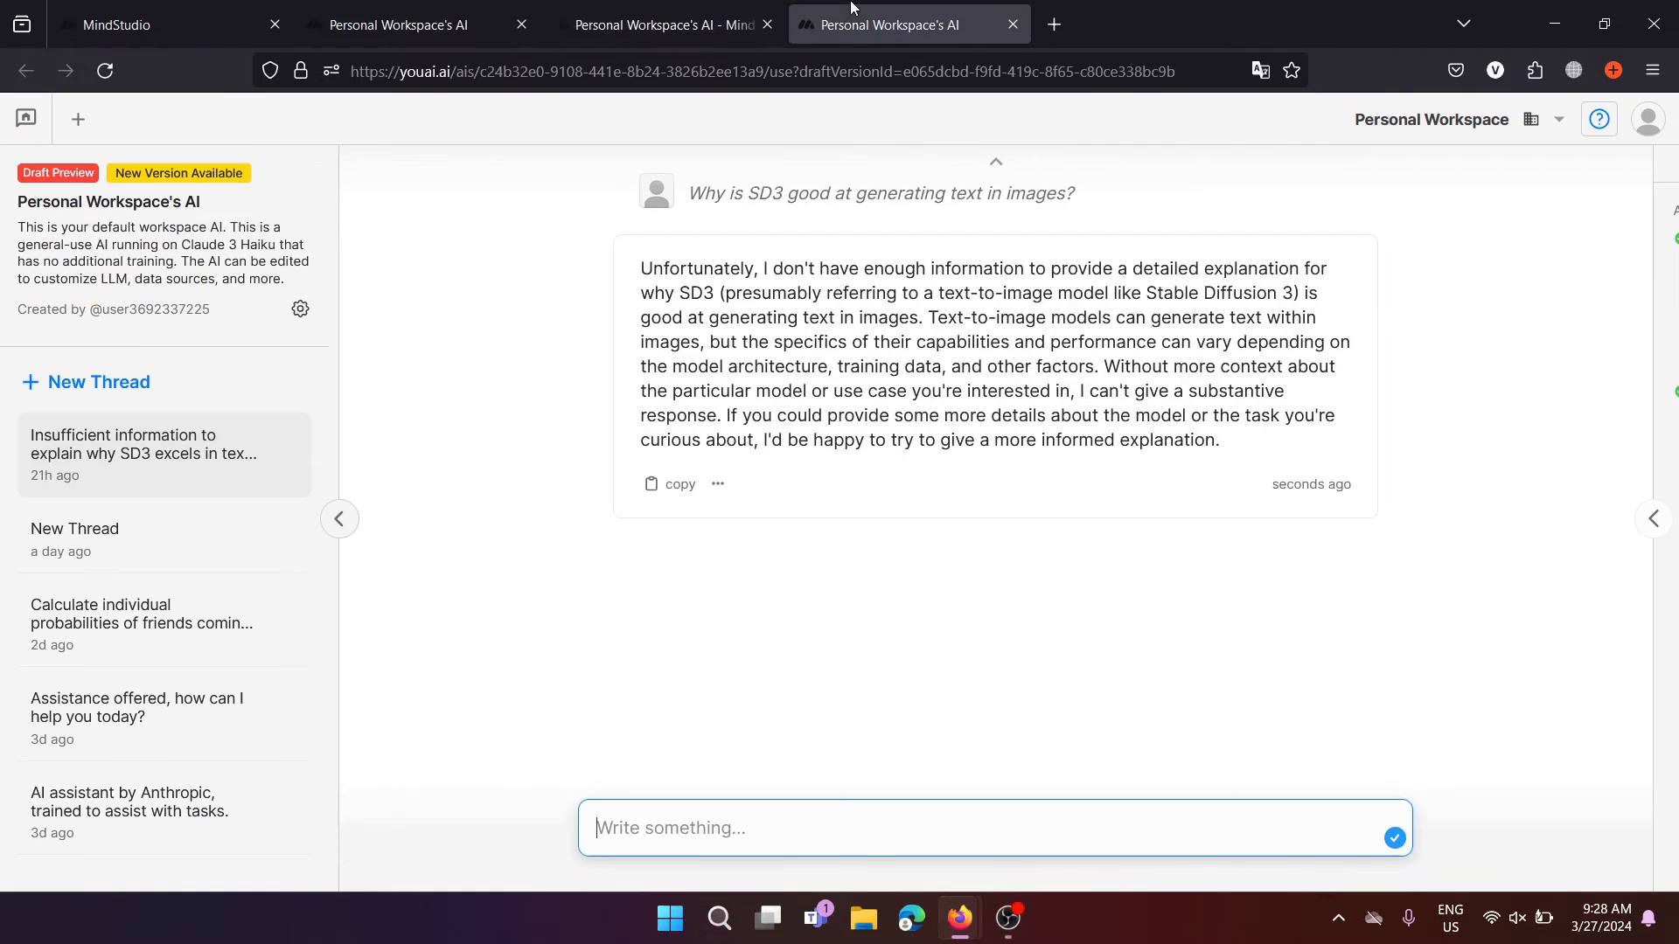
left_click(695, 7)
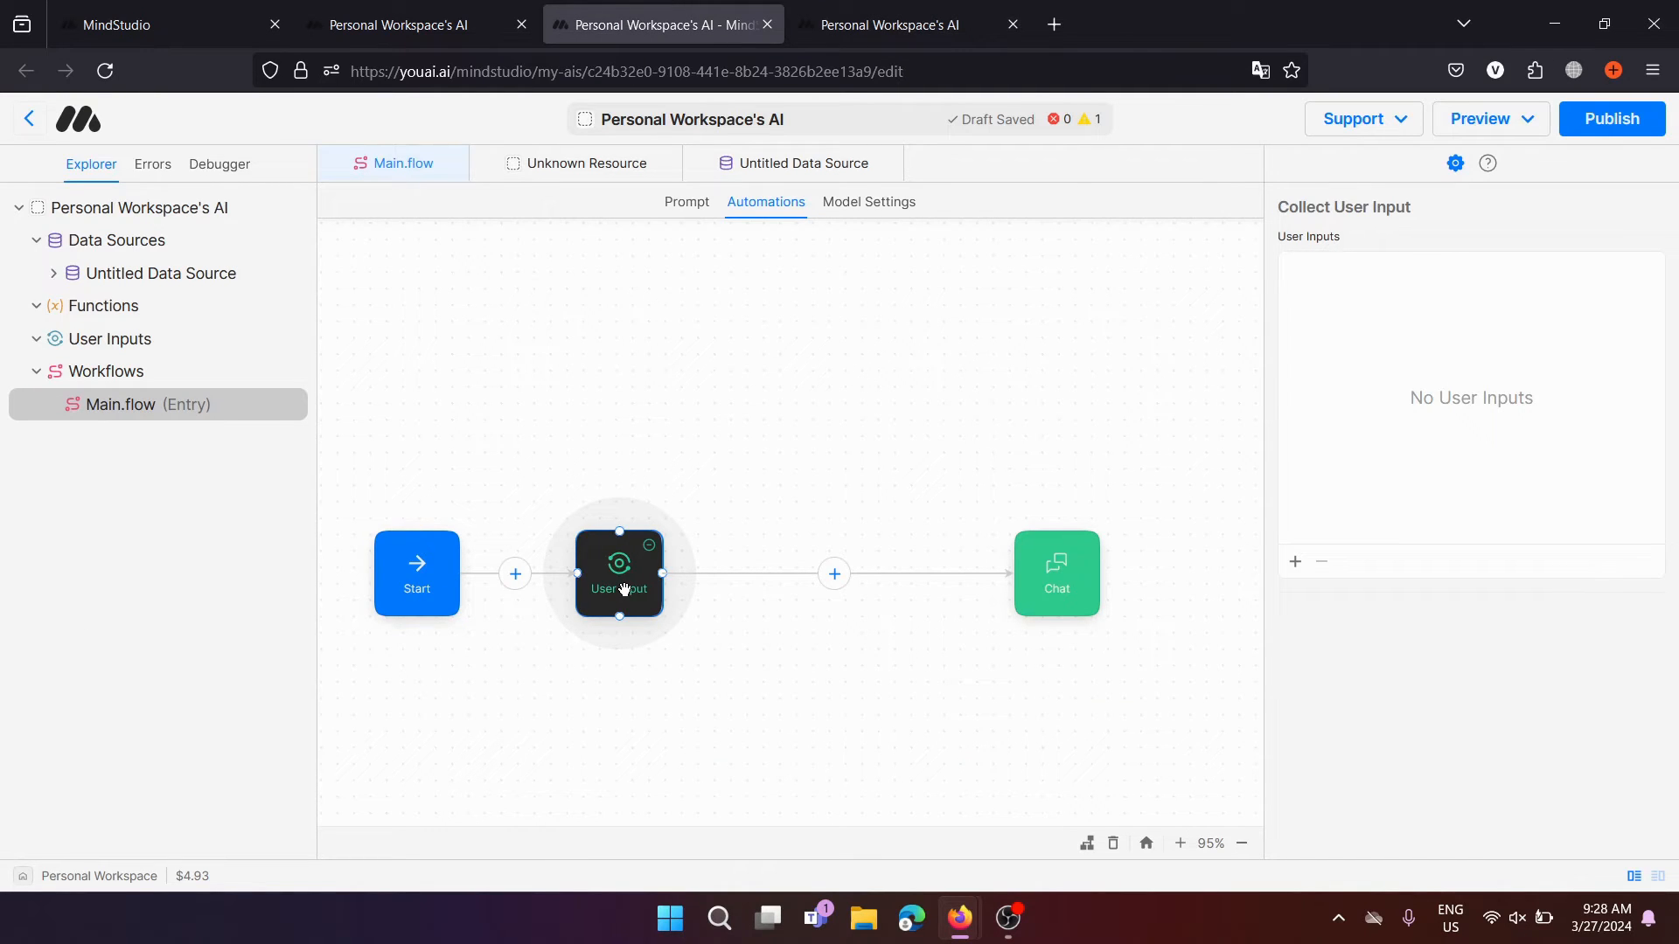
left_click(809, 497)
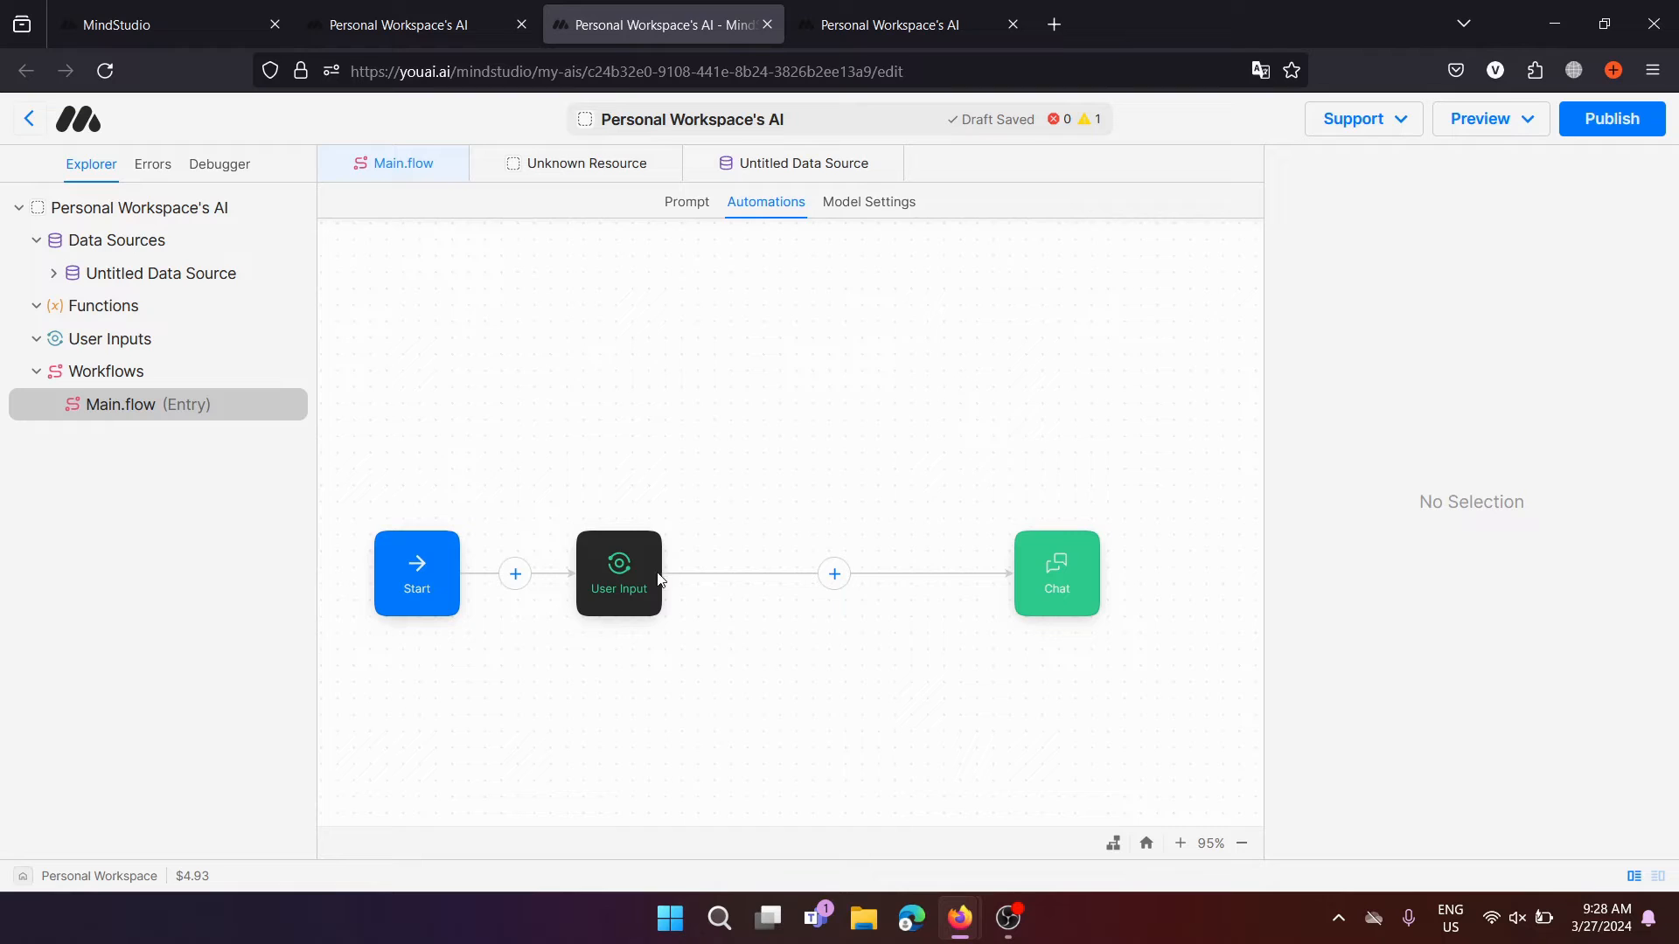
left_click(626, 567)
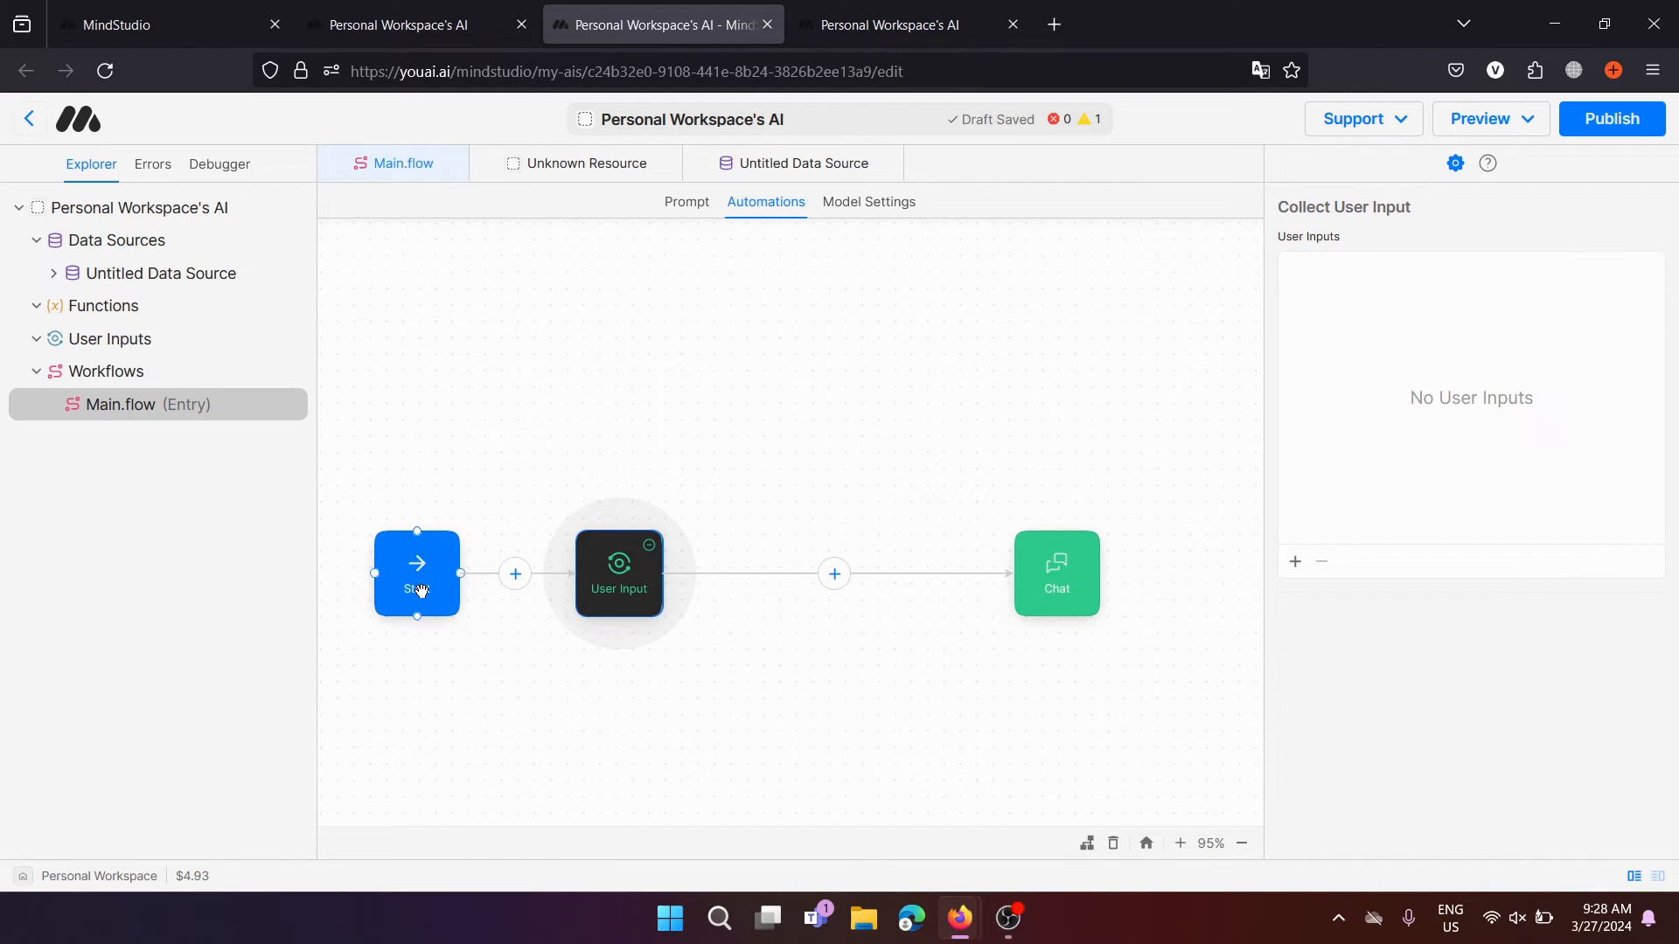
Check the Chat step, then add a user input prompt from the User Input step
left_click(1066, 586)
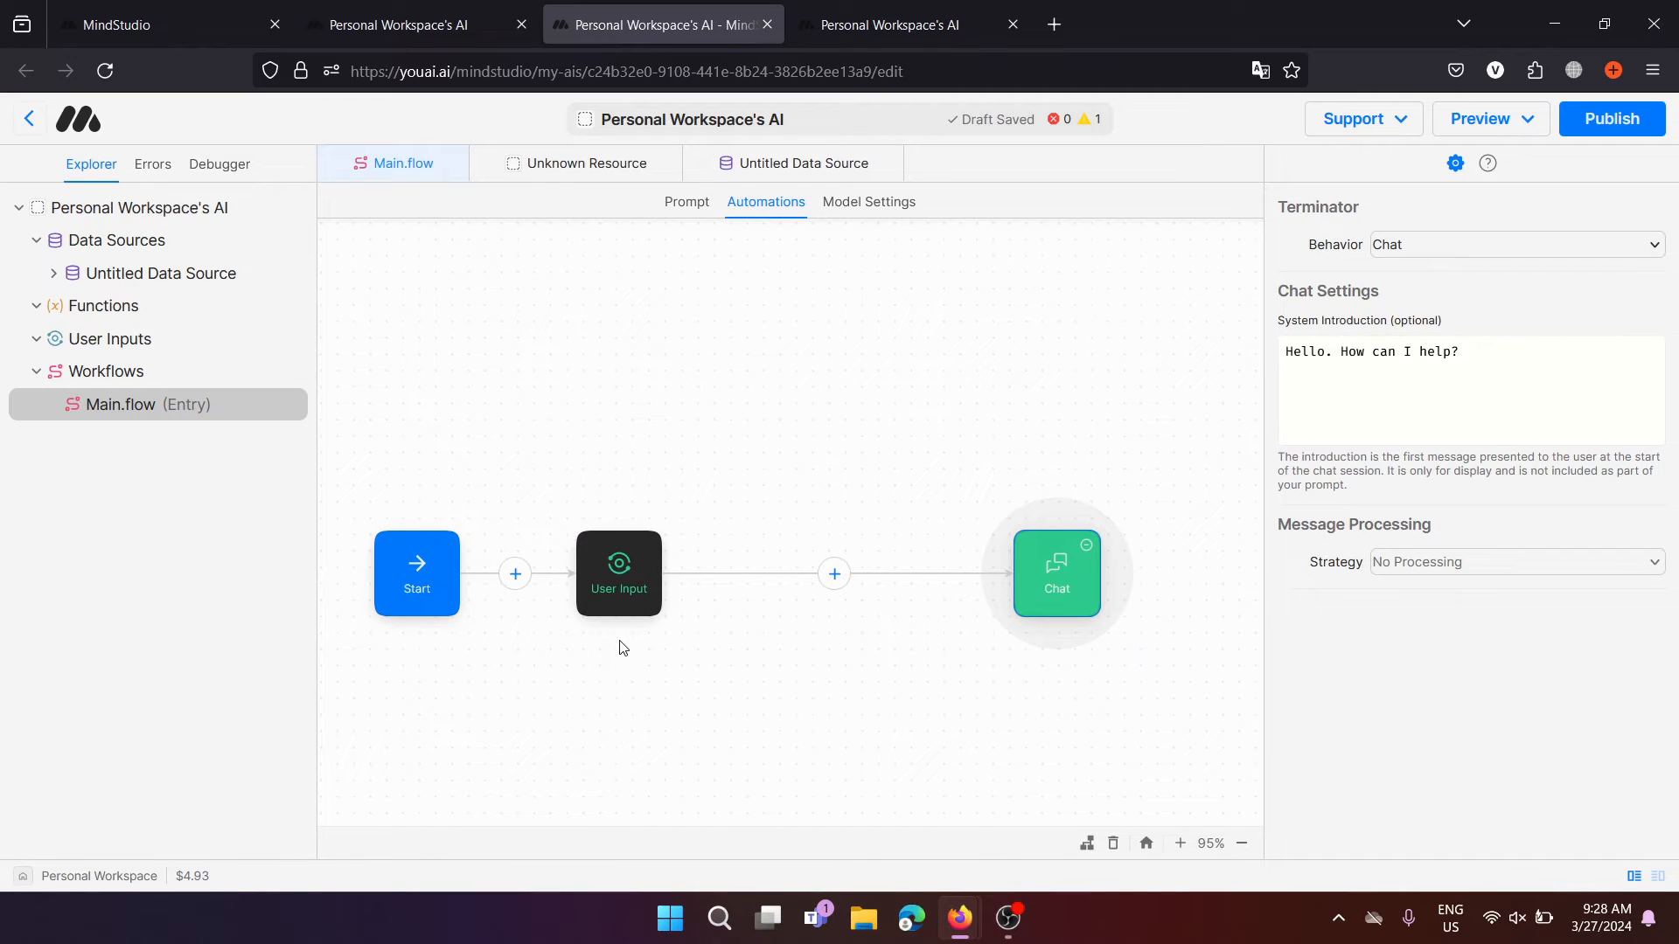
left_click(620, 570)
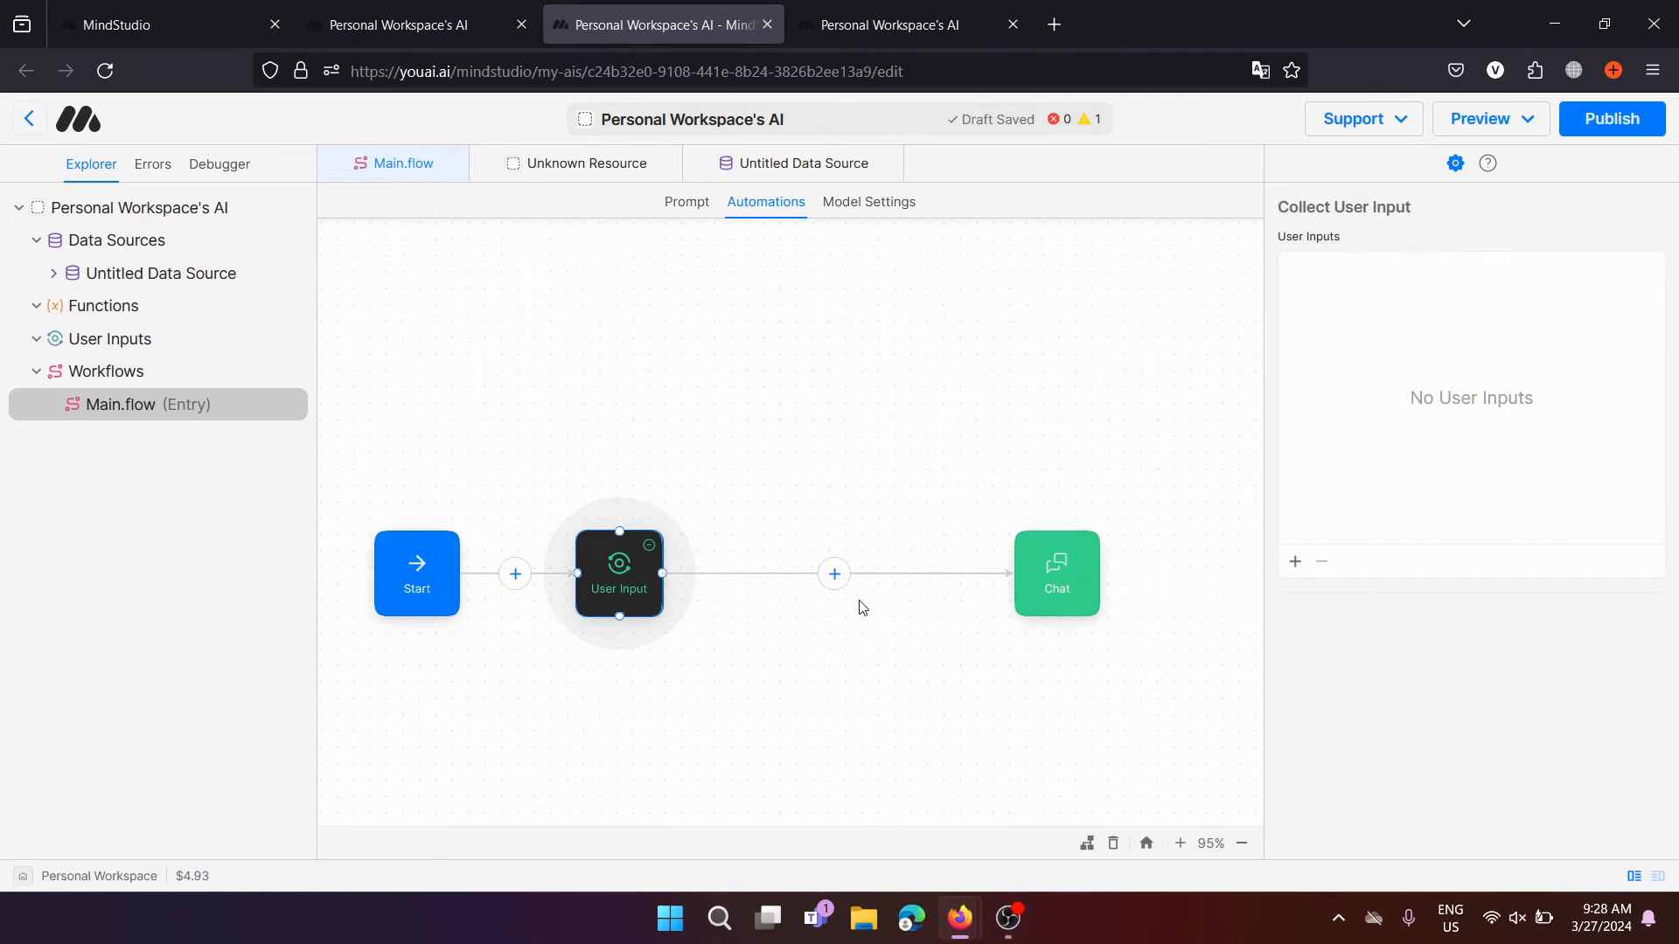
left_click(1293, 564)
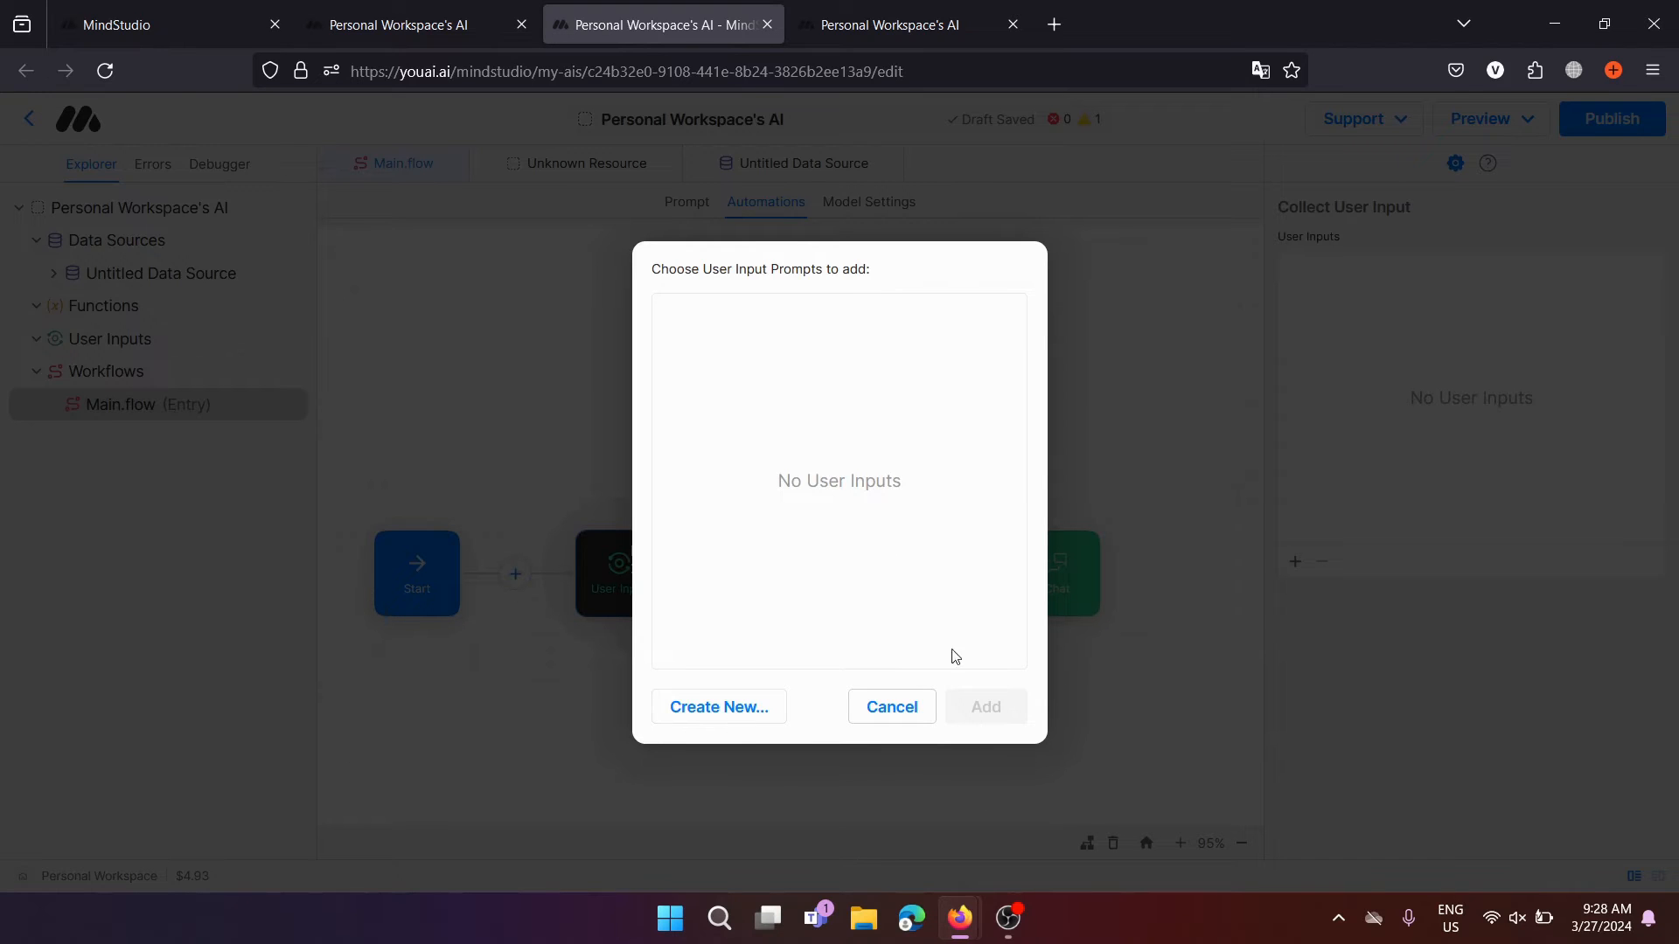
Create a user input with variable 'query' and label 'Talk to the document'
left_click(769, 721)
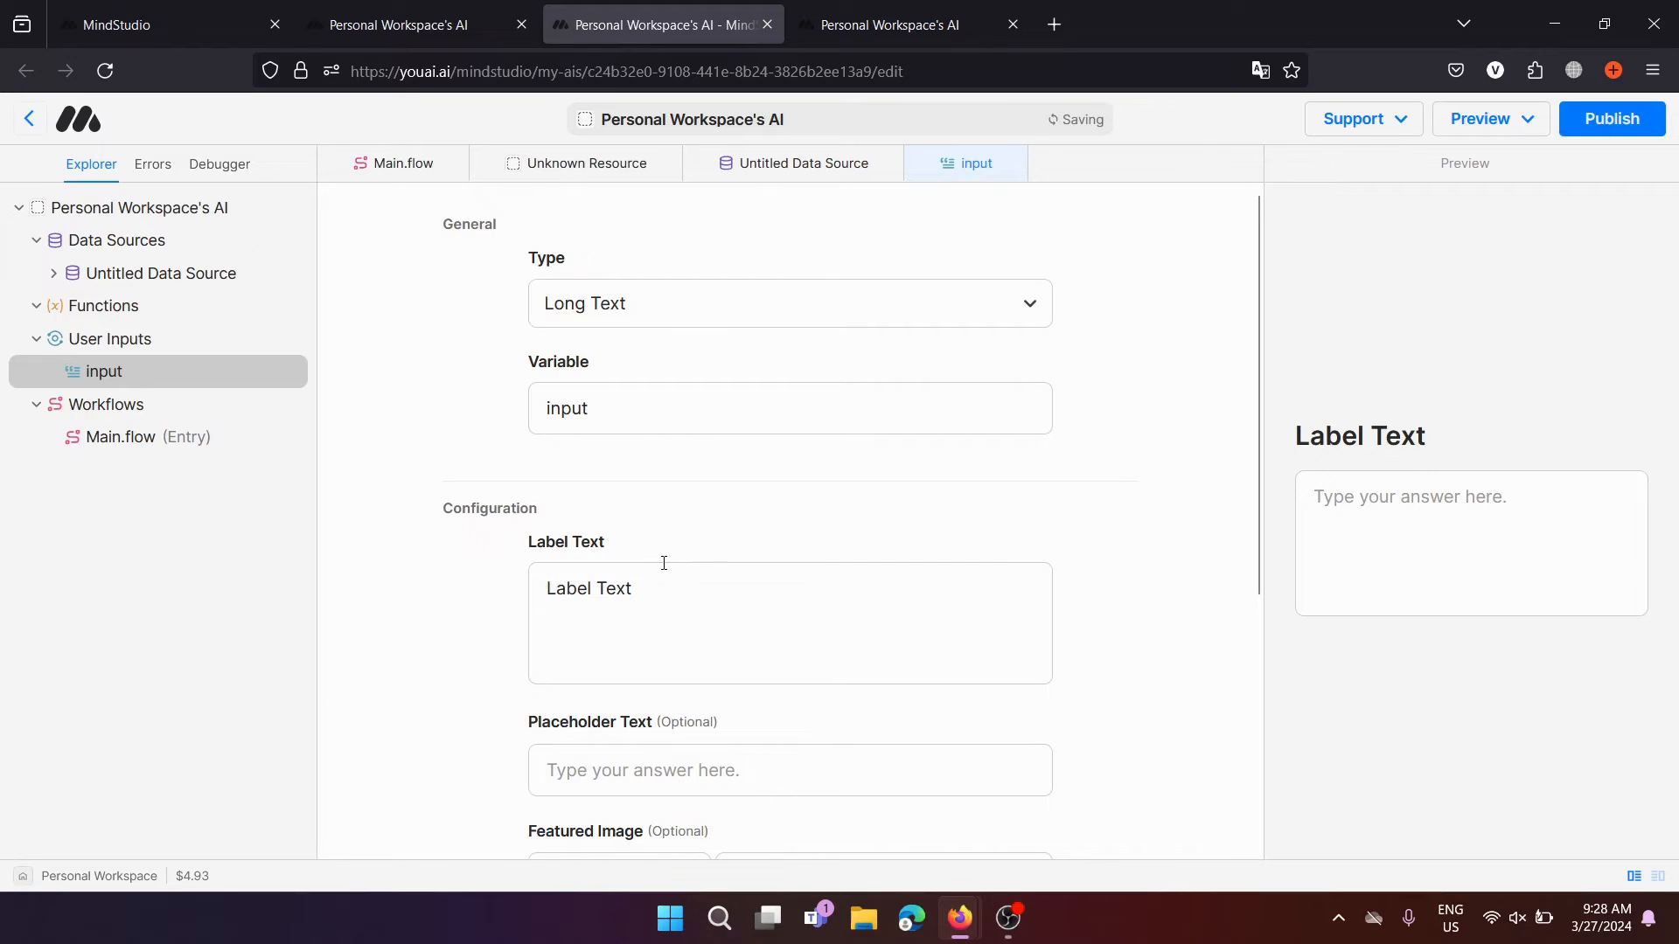
left_click_drag(648, 417, 499, 423)
type("query")
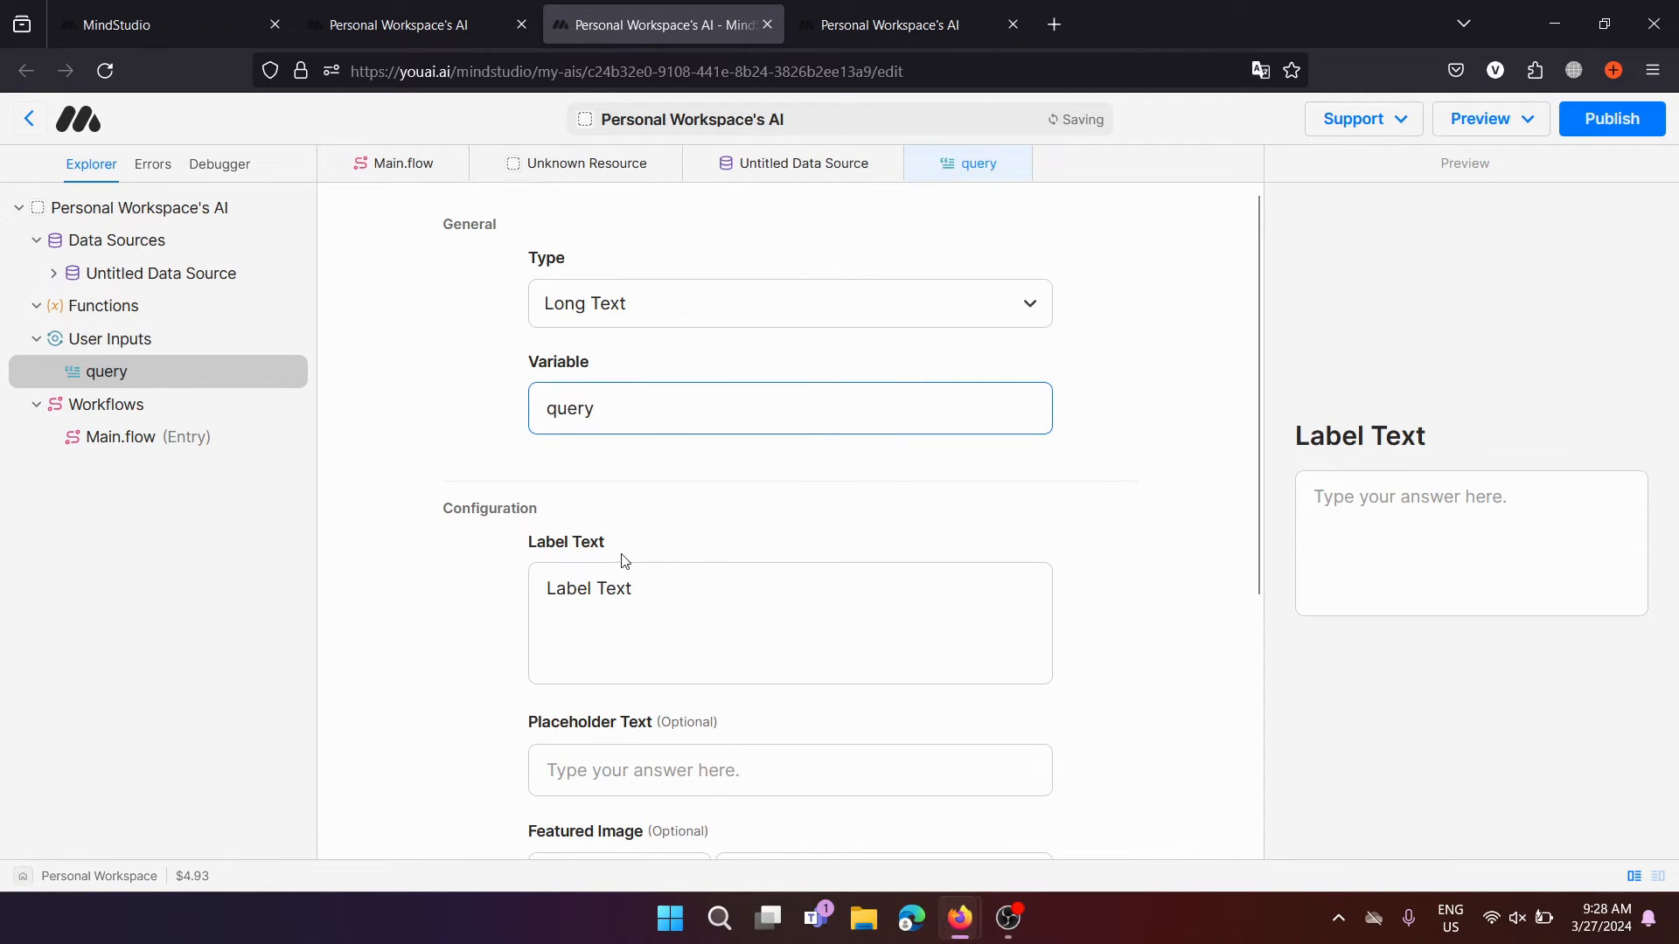
left_click_drag(686, 580, 469, 585)
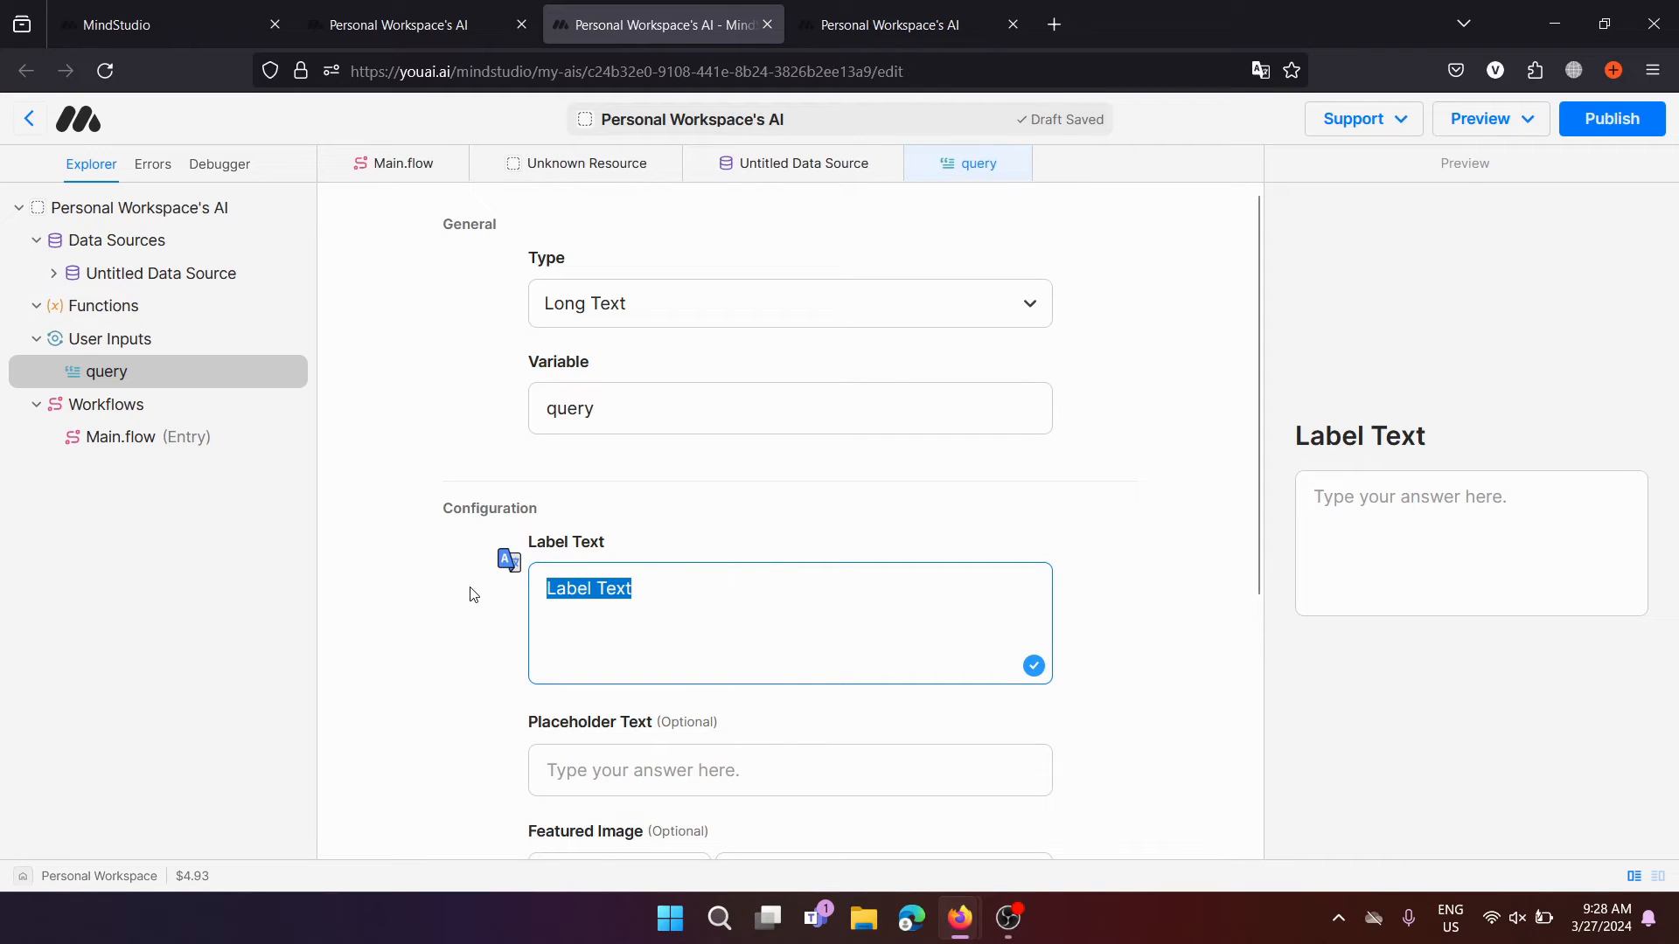
type("T")
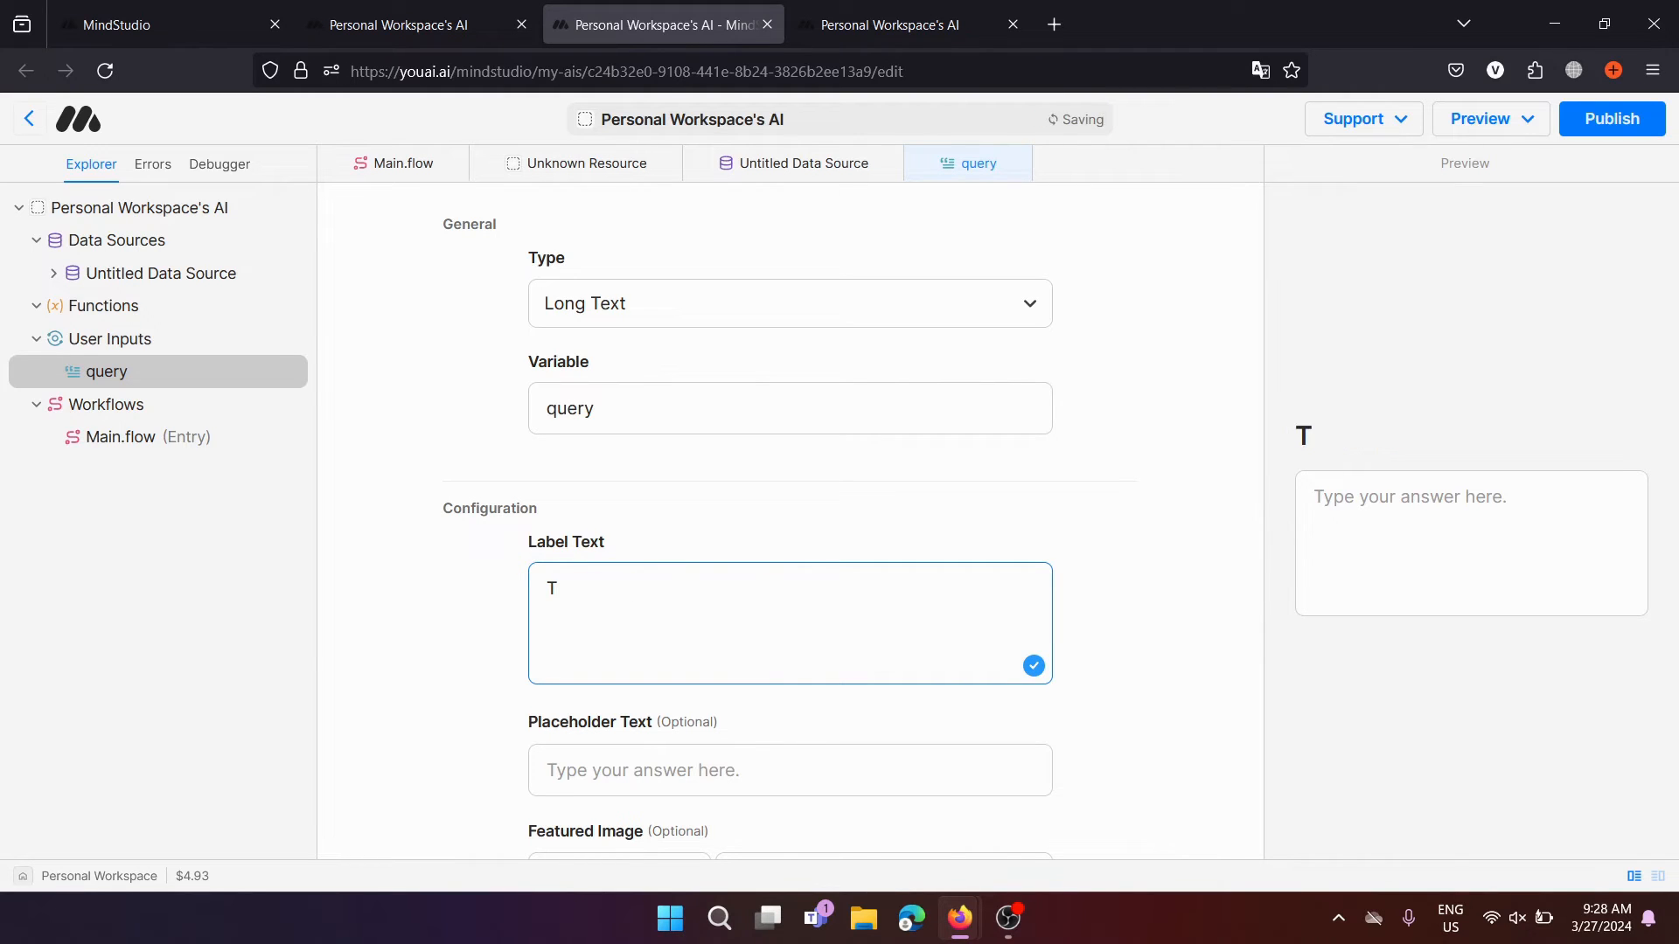
type("alk to the document")
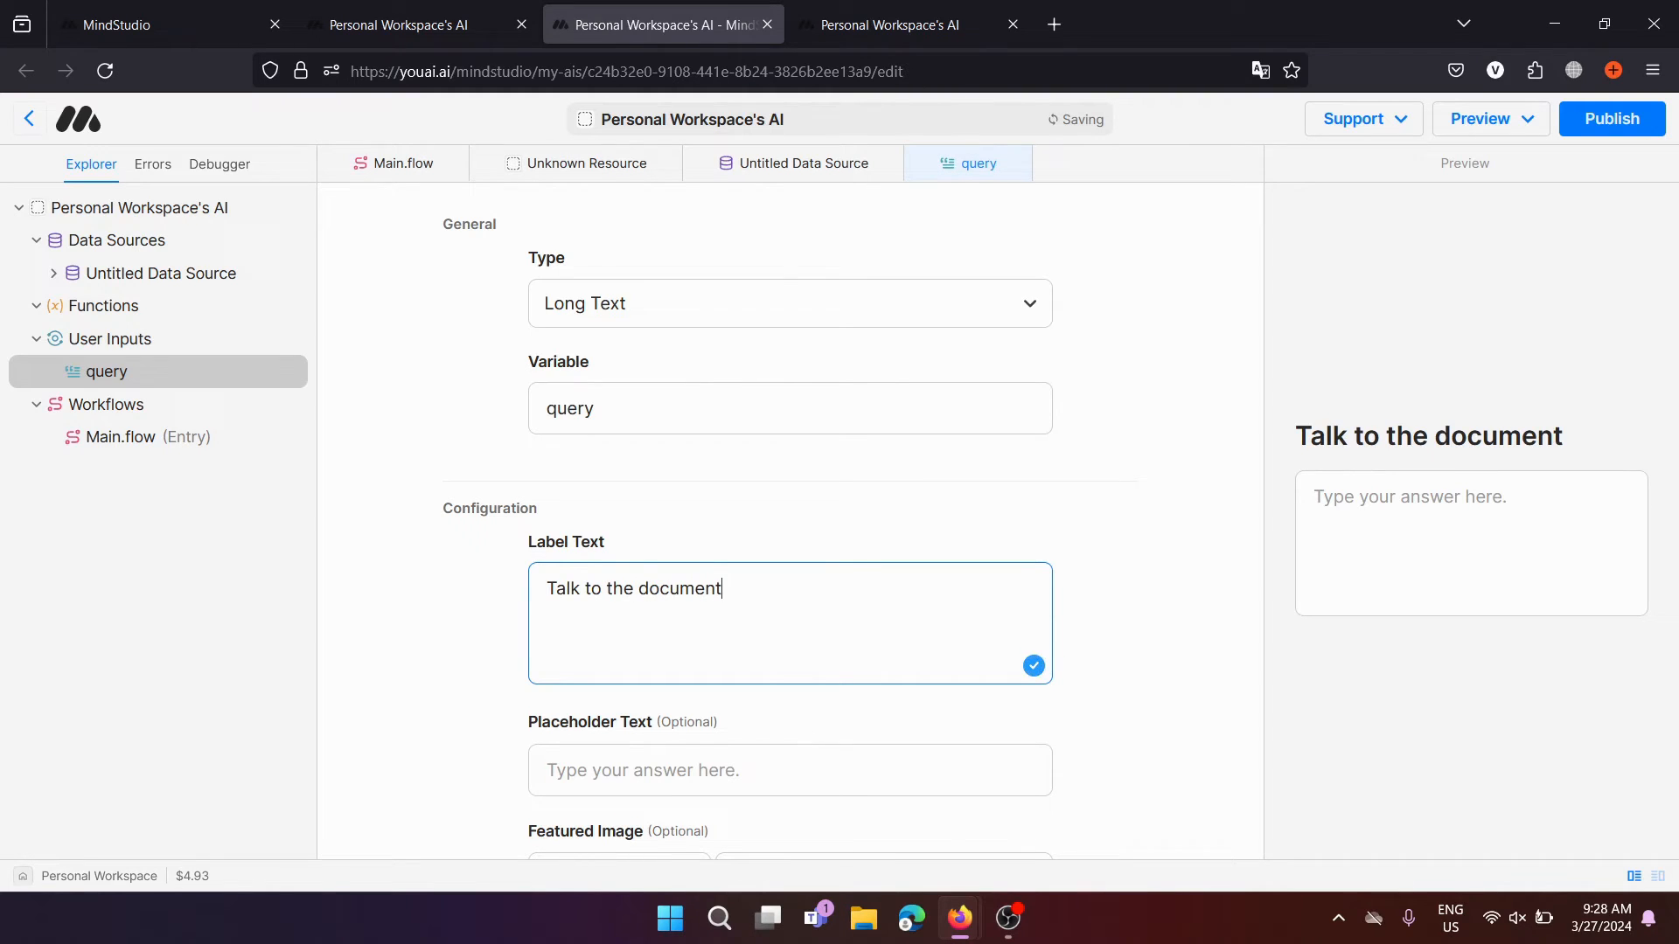
Keep Long Text as the input type and confirm the variable and label fields
scroll(568, 708, "down", 3)
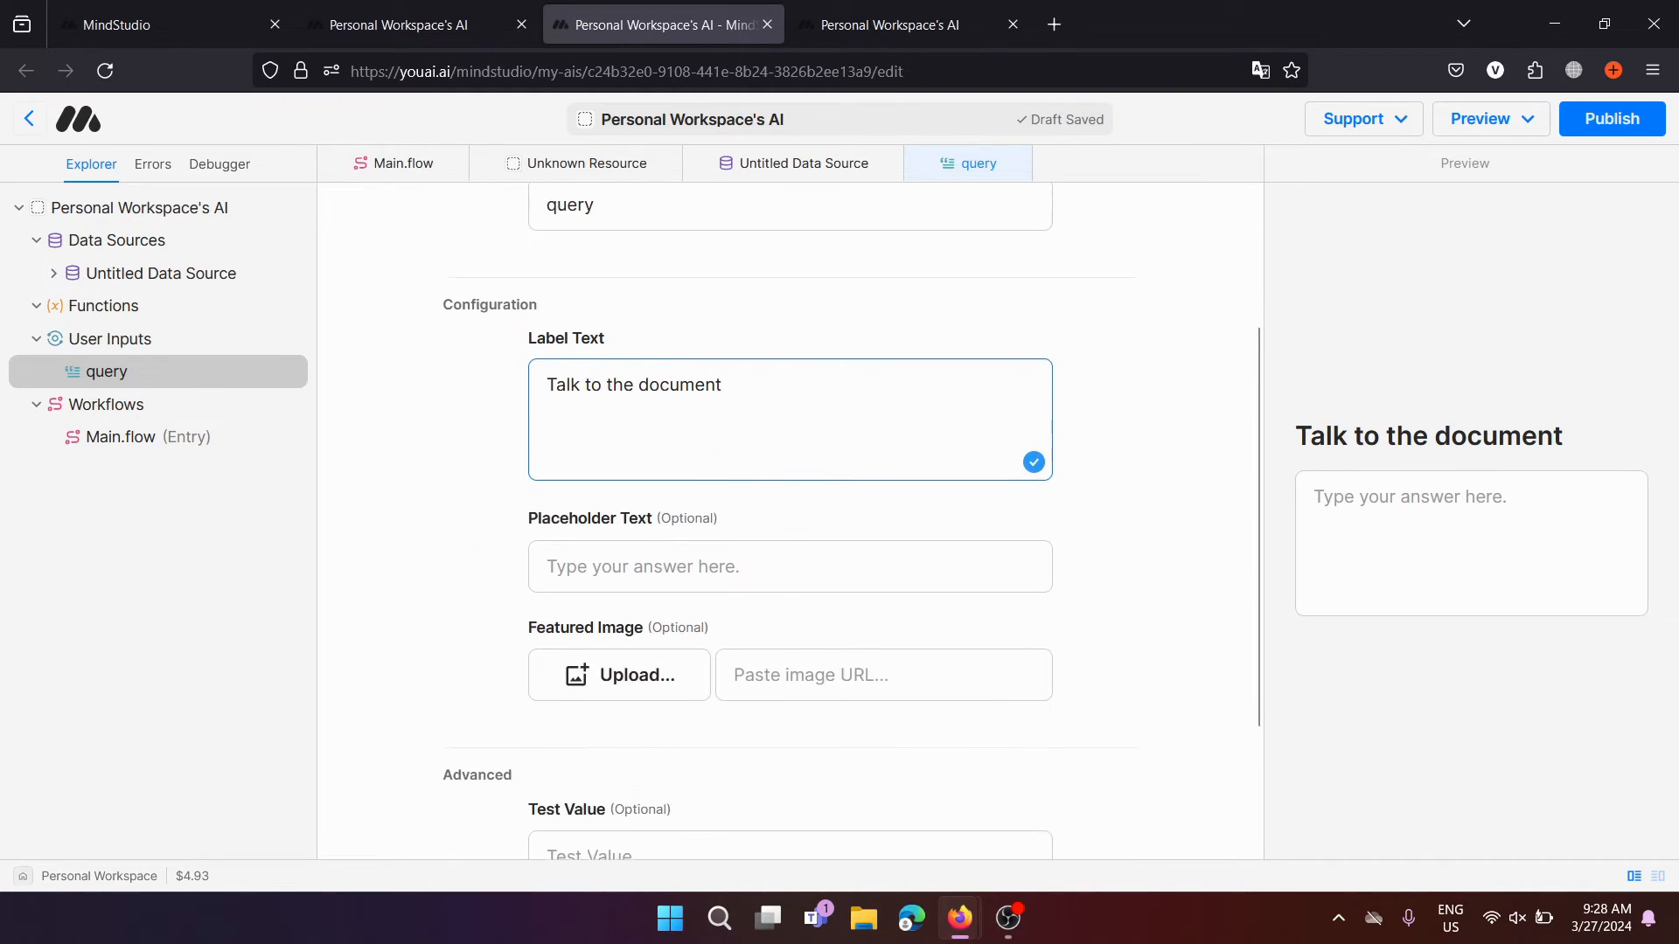
left_click(838, 538)
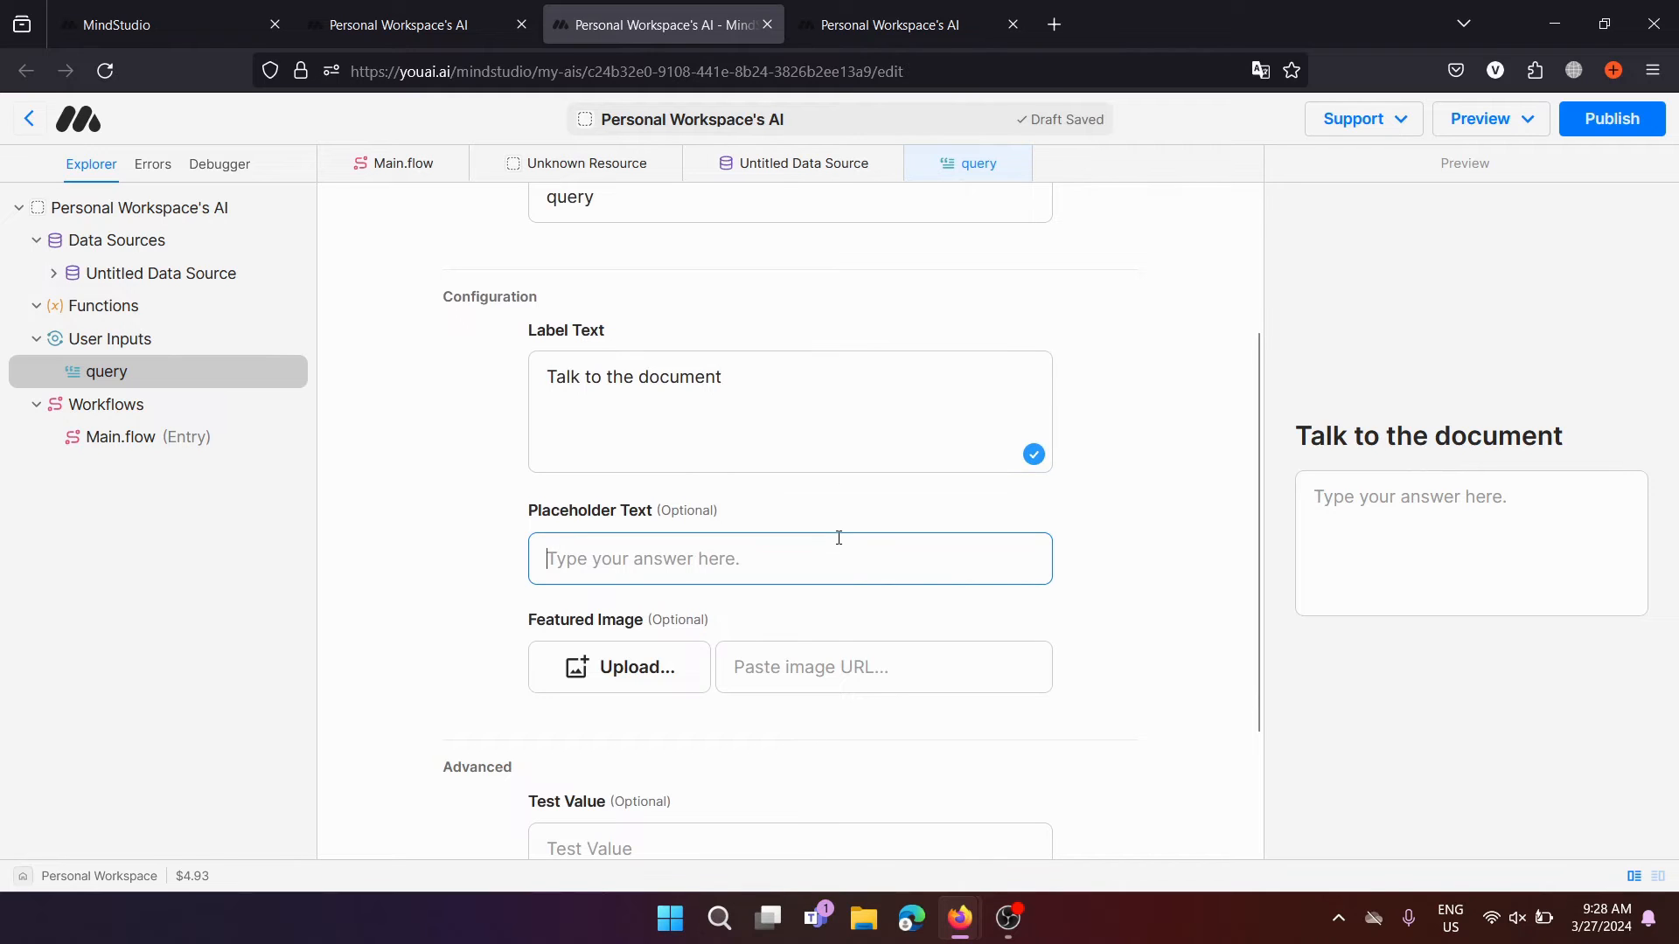
scroll(697, 697, "down", 3)
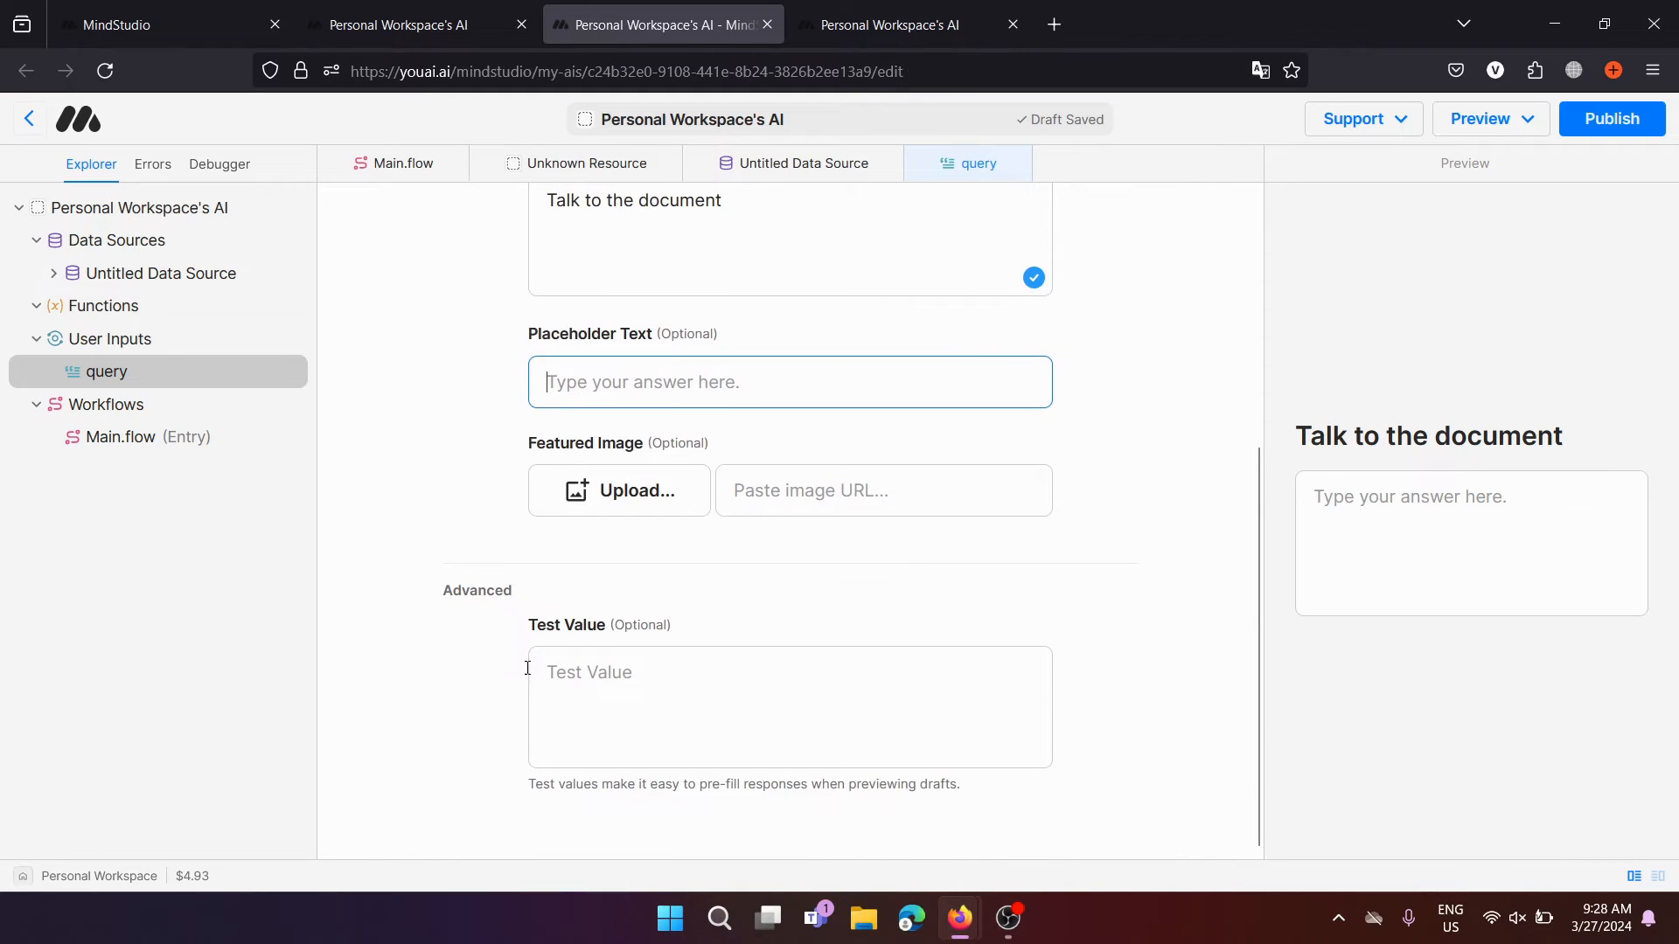
scroll(522, 528, "up", 6)
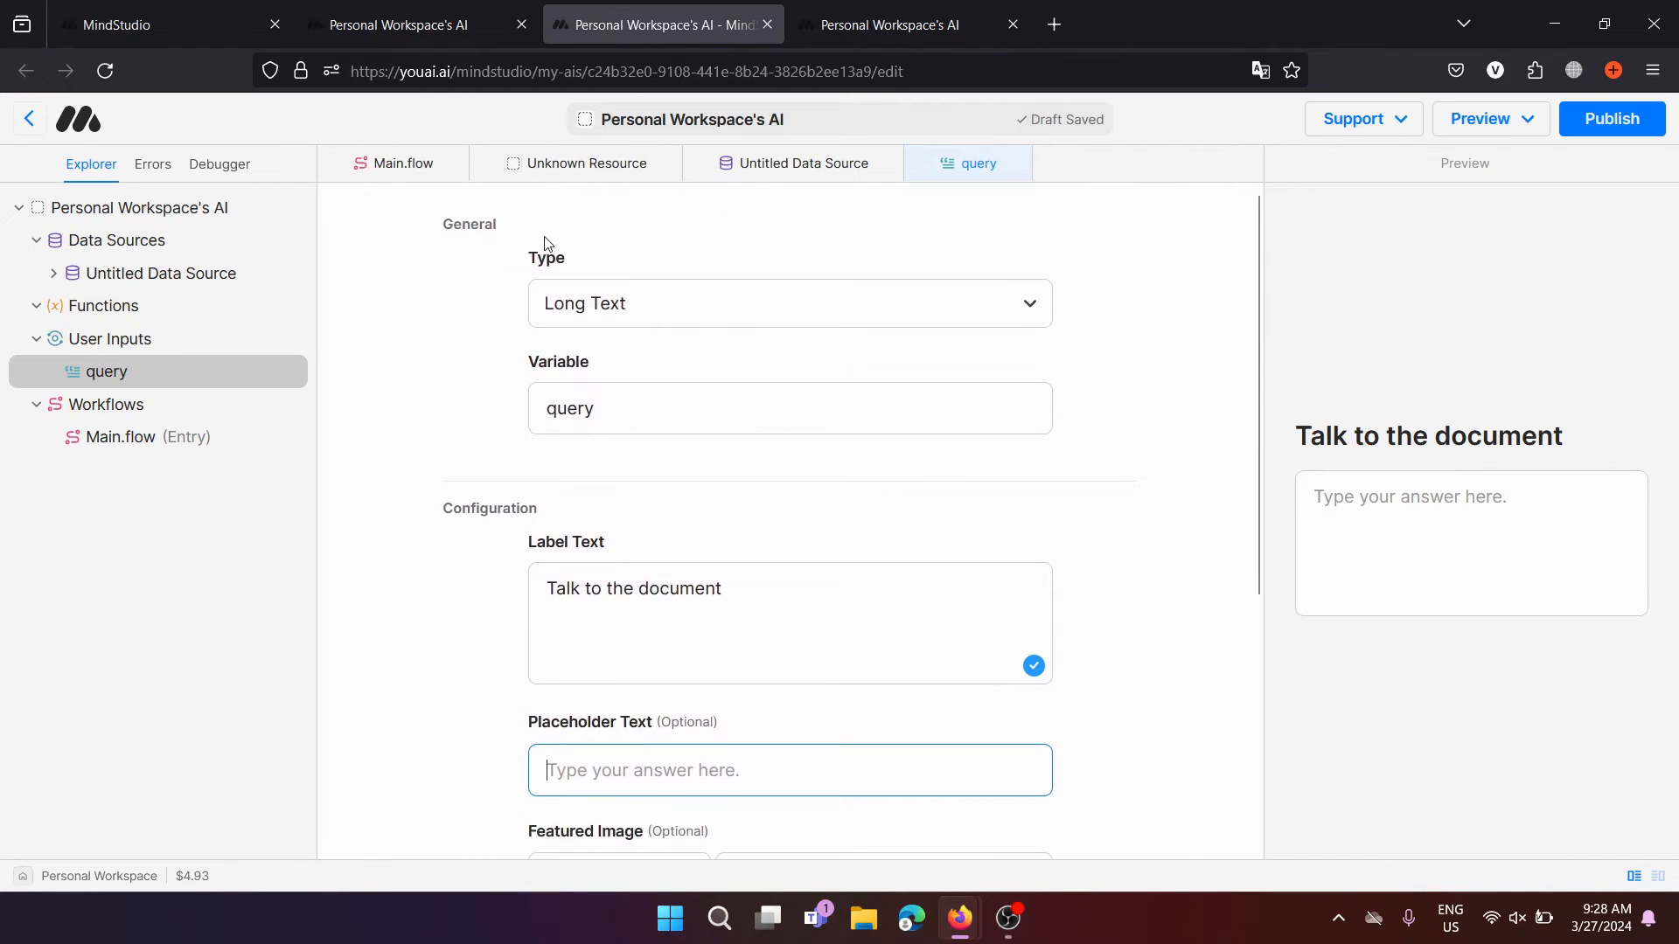
left_click(779, 297)
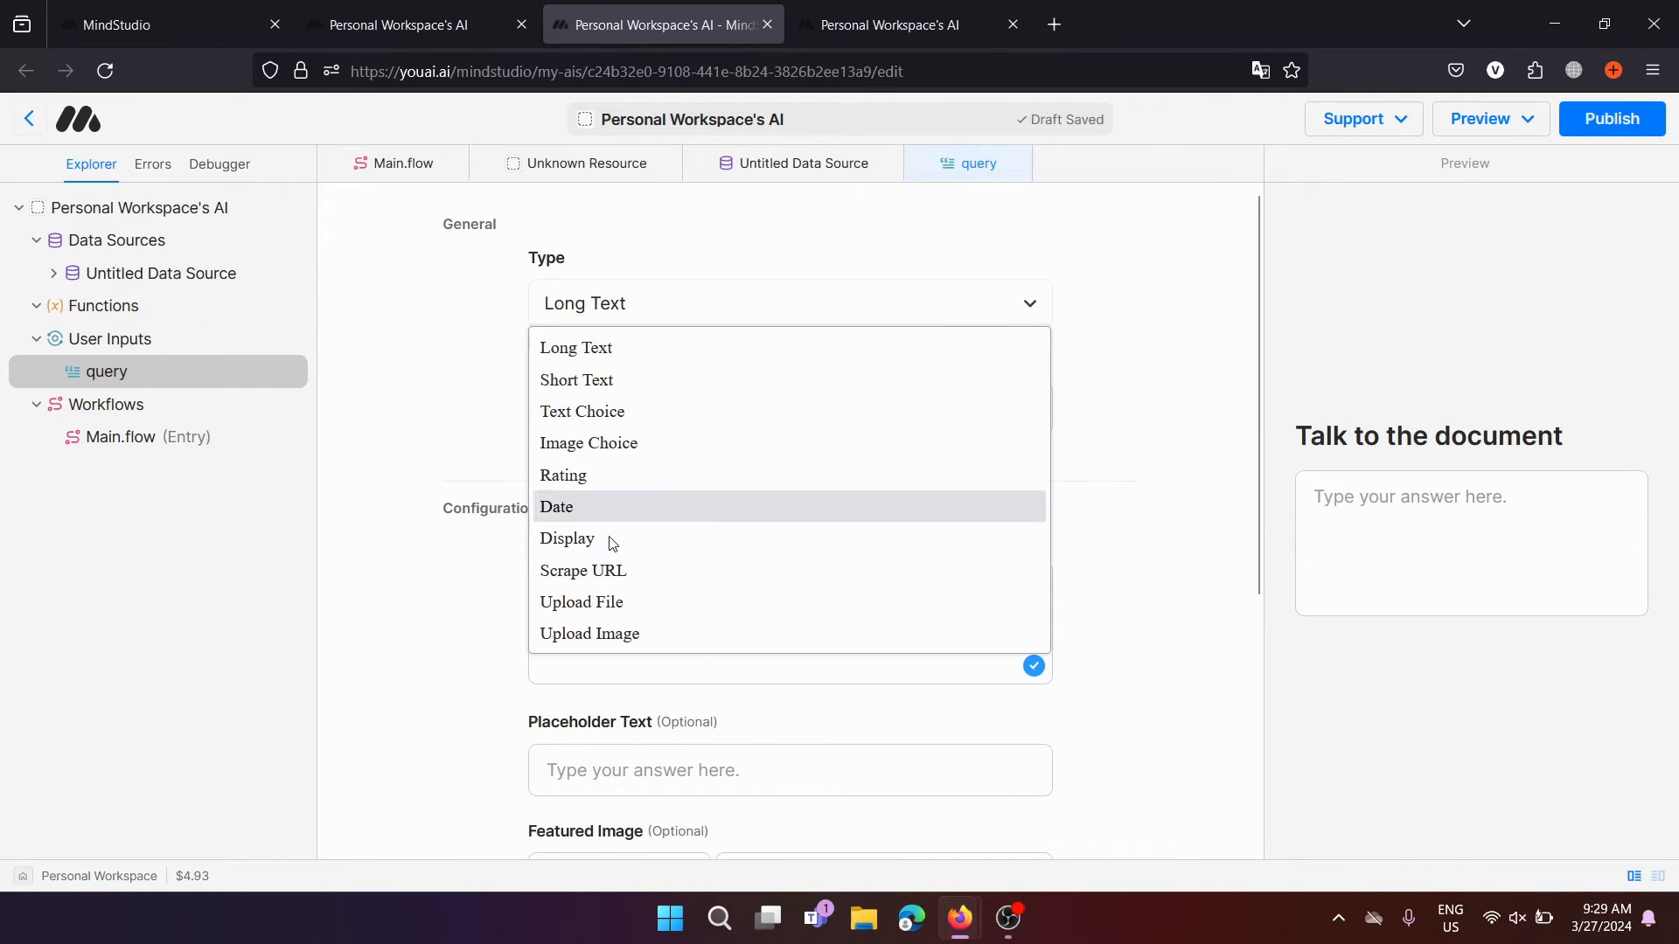
left_click(612, 347)
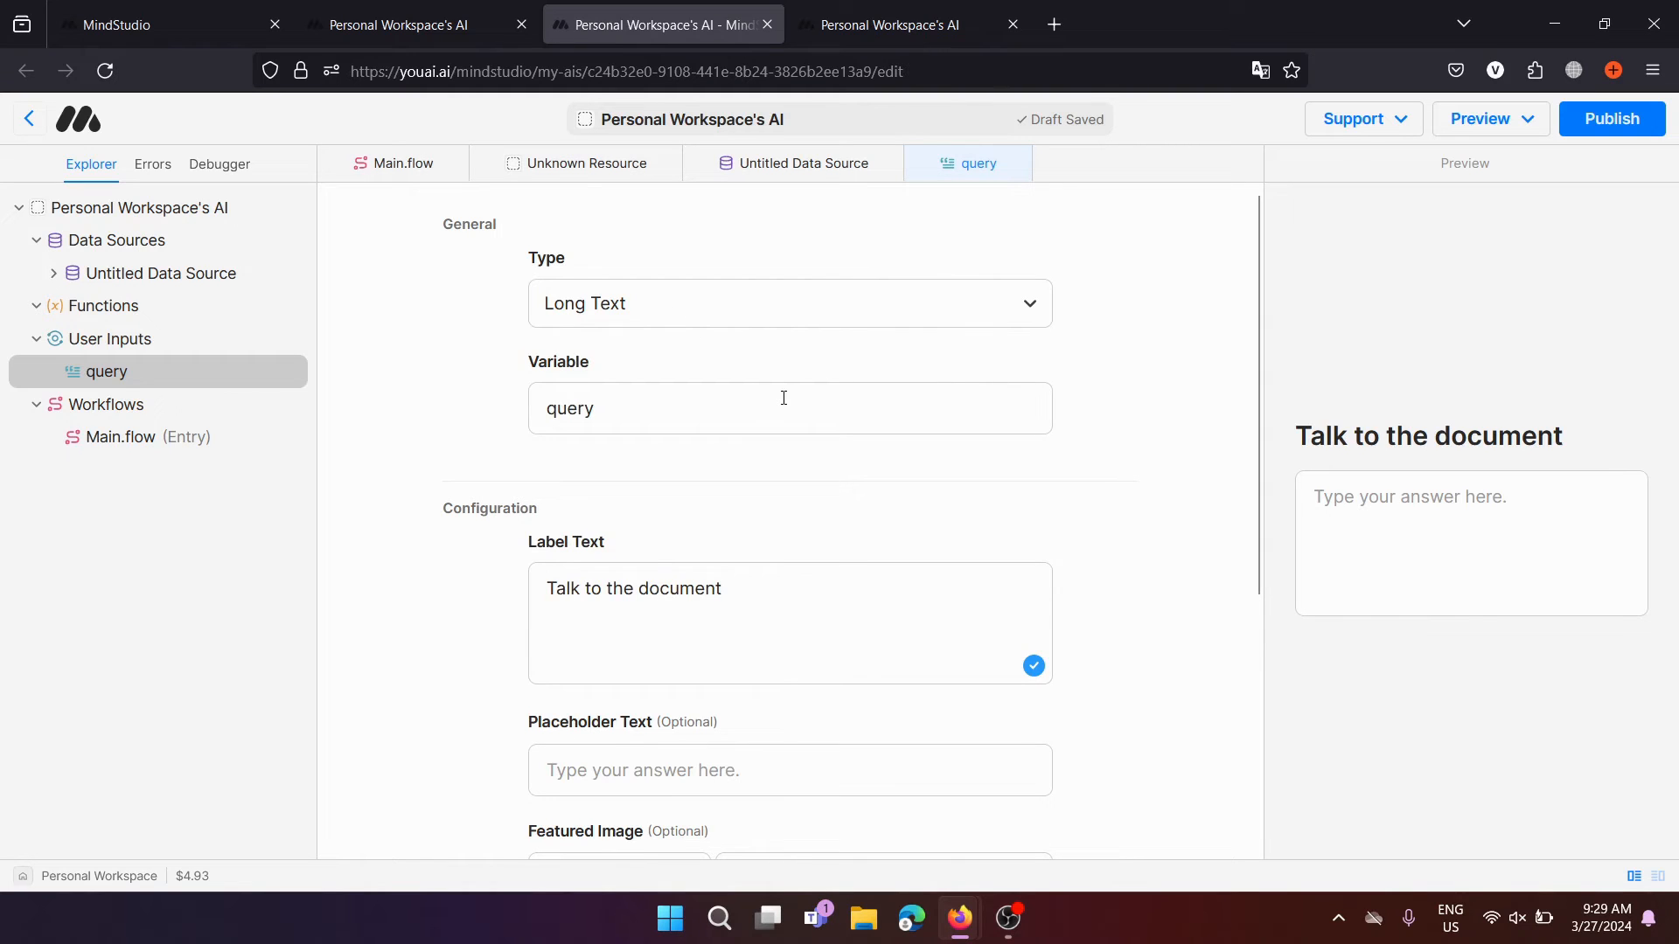
left_click_drag(784, 398, 551, 359)
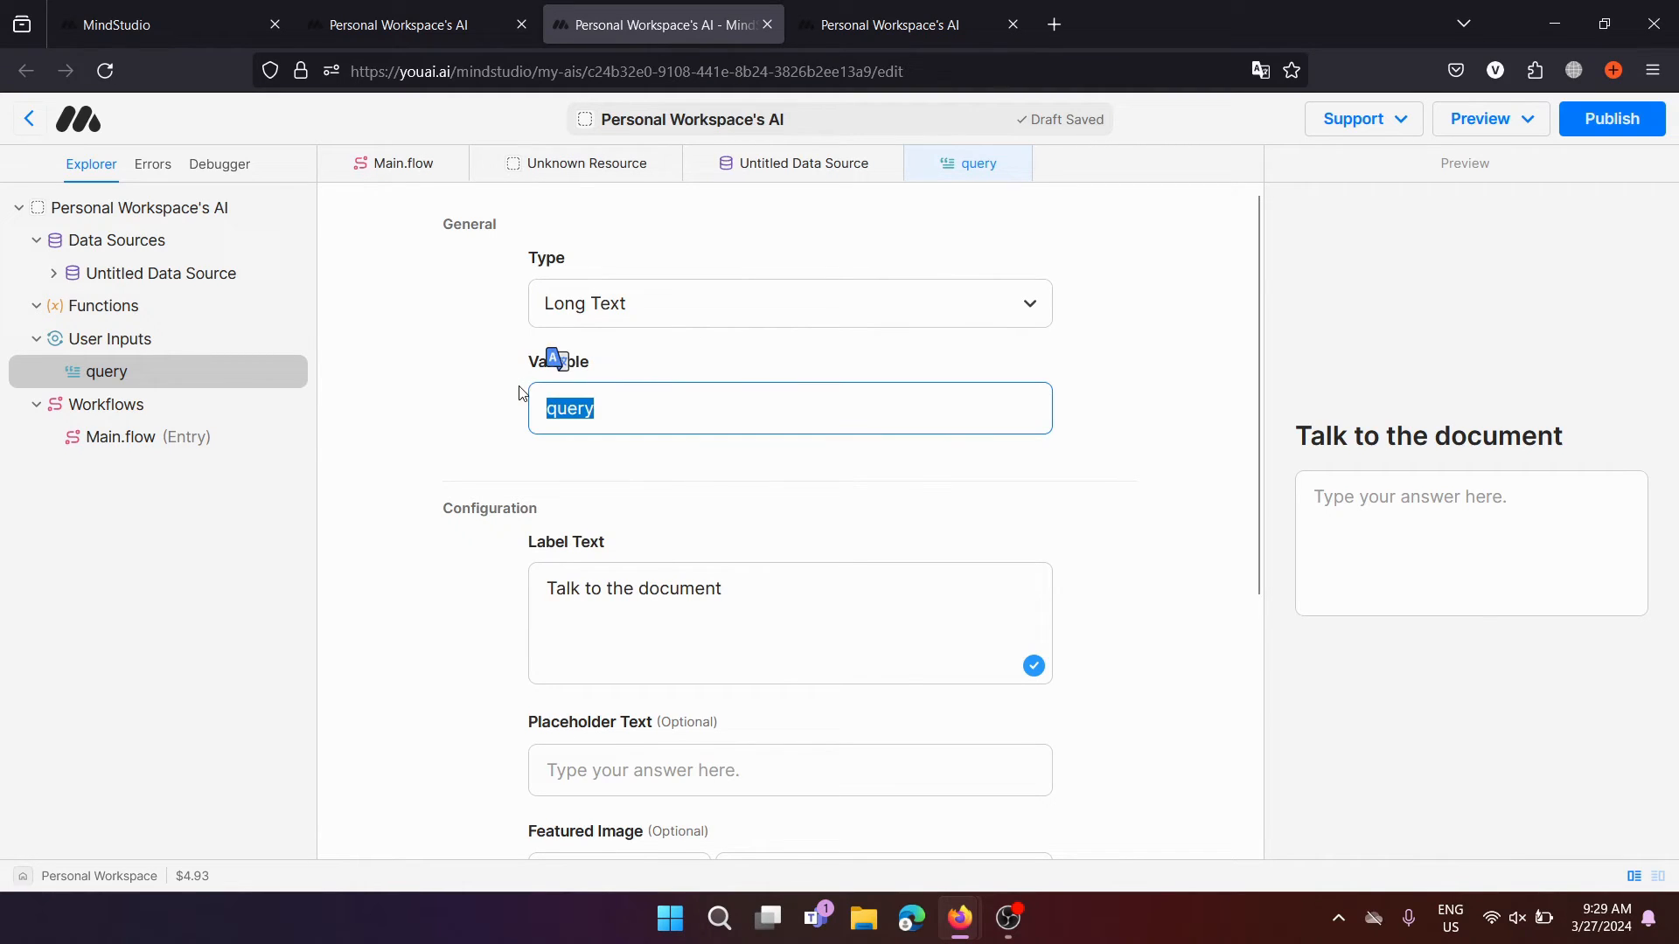
left_click(463, 436)
left_click_drag(763, 603, 549, 610)
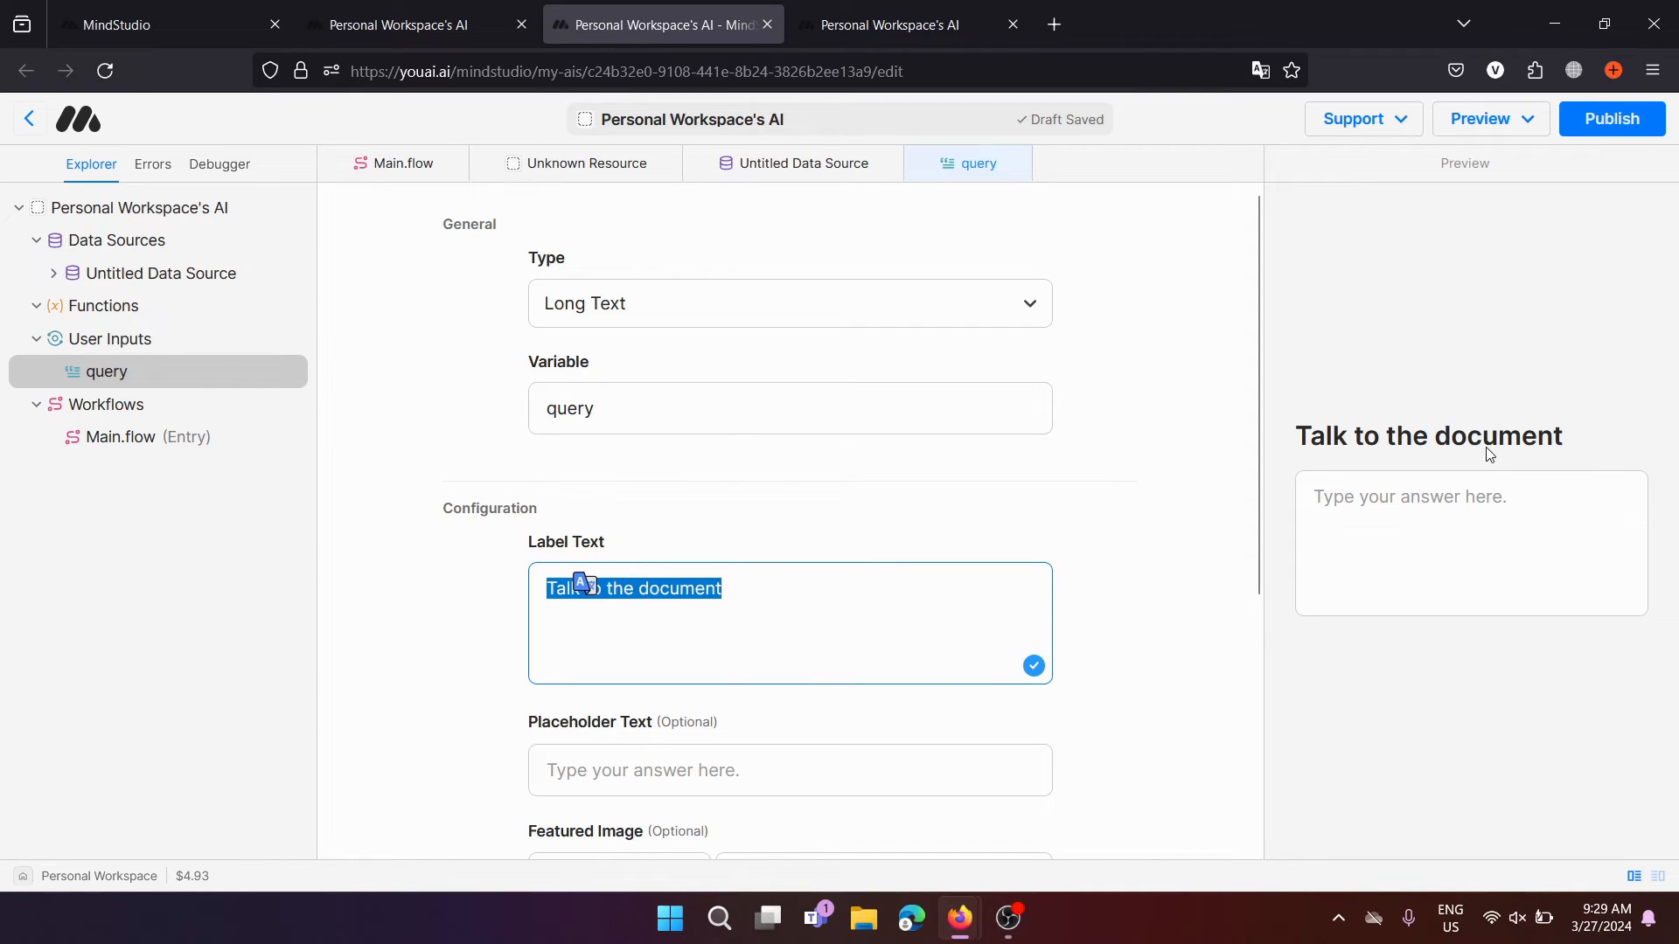
left_click(846, 669)
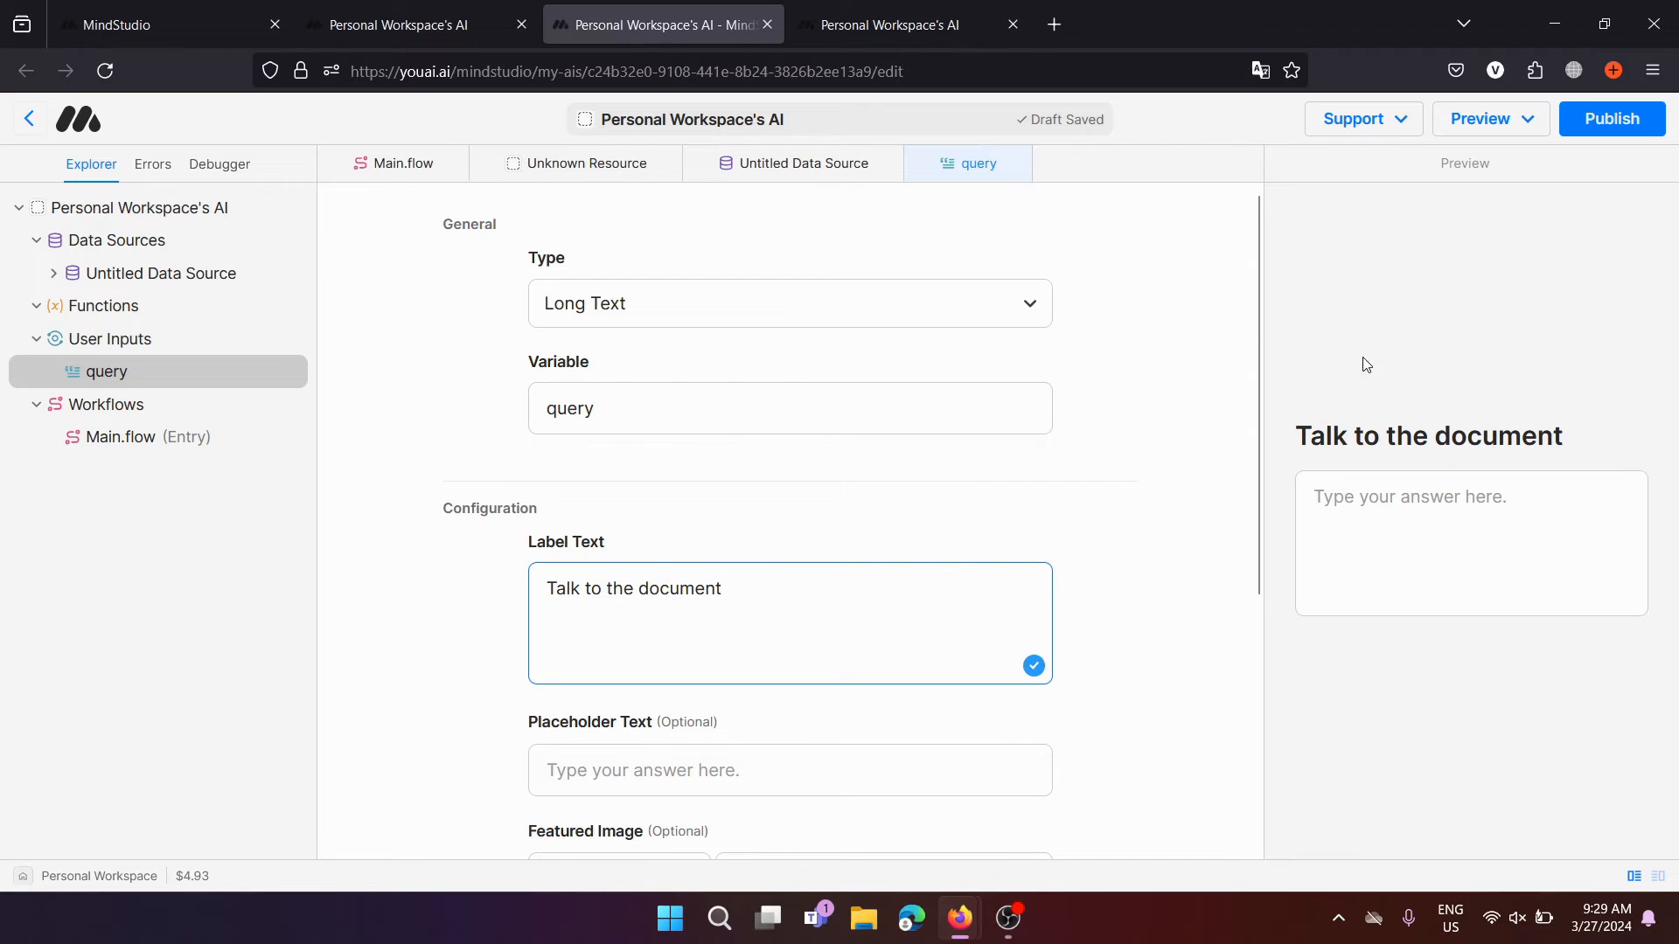
Review the rest of the input form and bring up the Untitled Data Source details
scroll(743, 487, "down", 4)
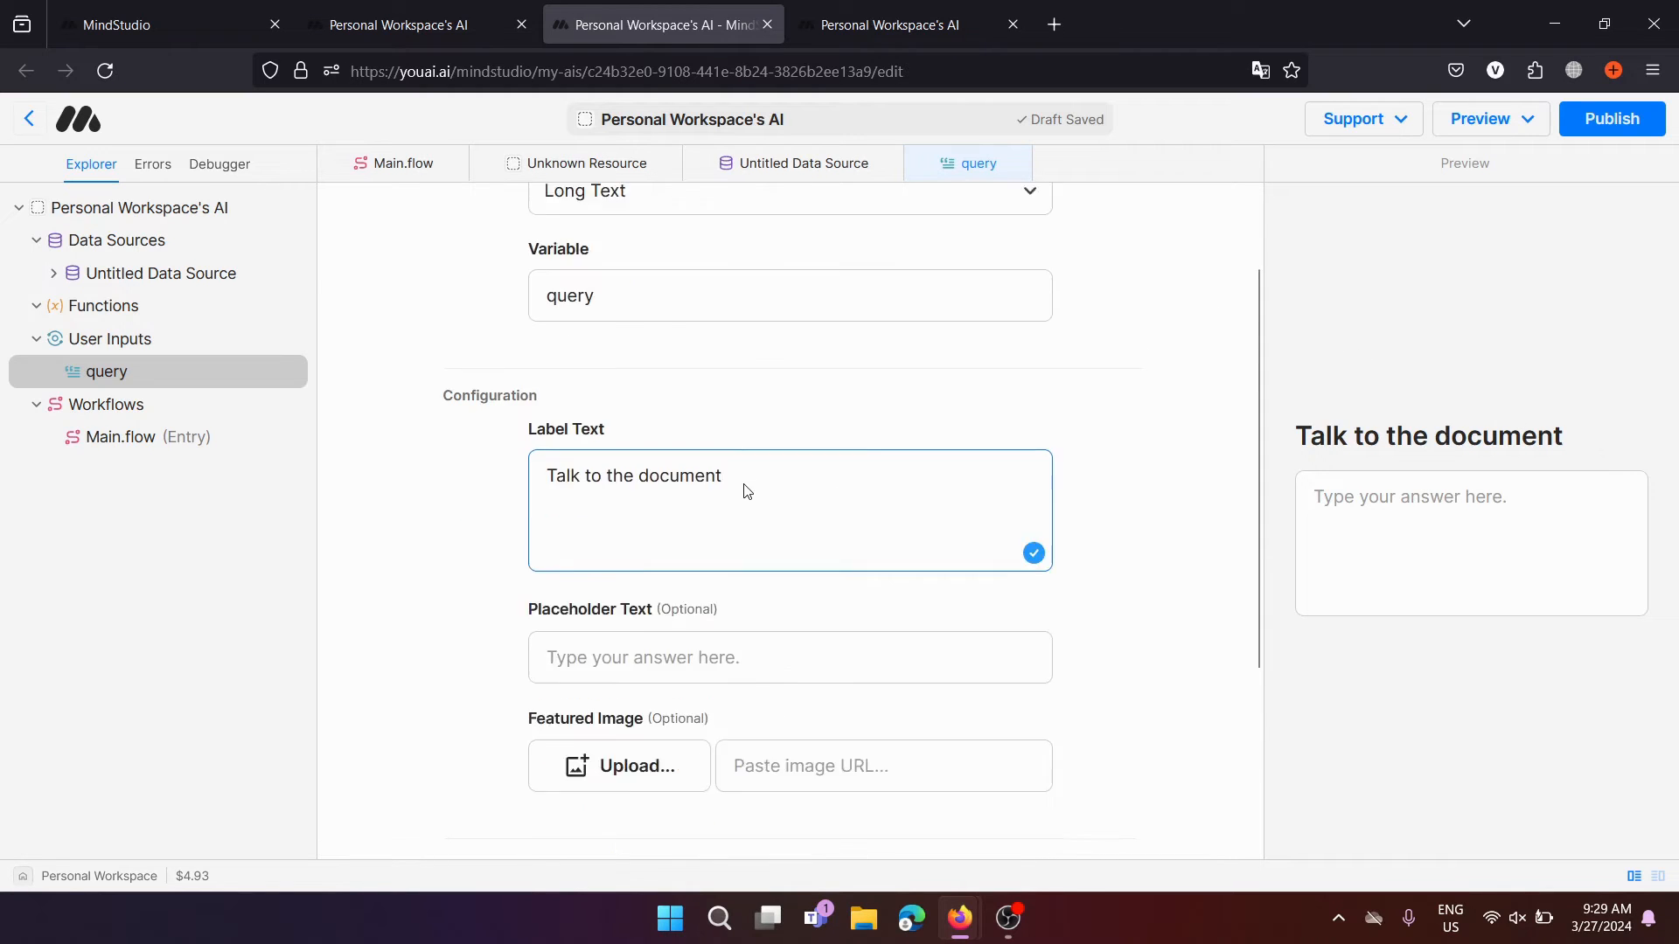
scroll(691, 525, "down", 2)
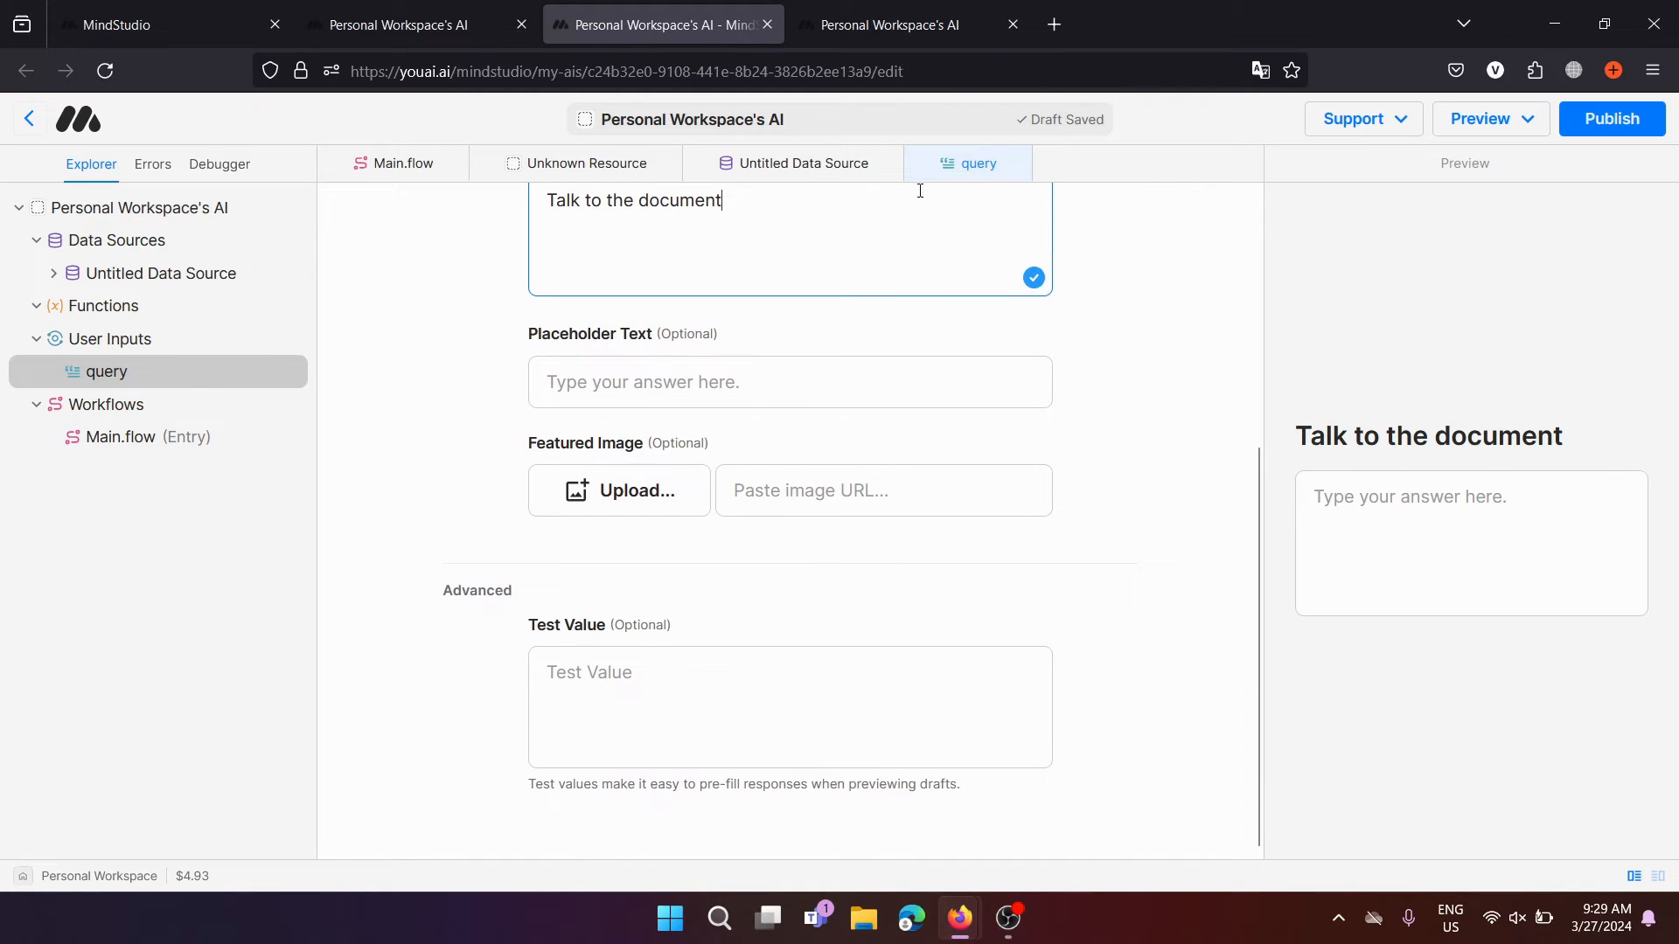
scroll(938, 237, "up", 5)
left_click(846, 164)
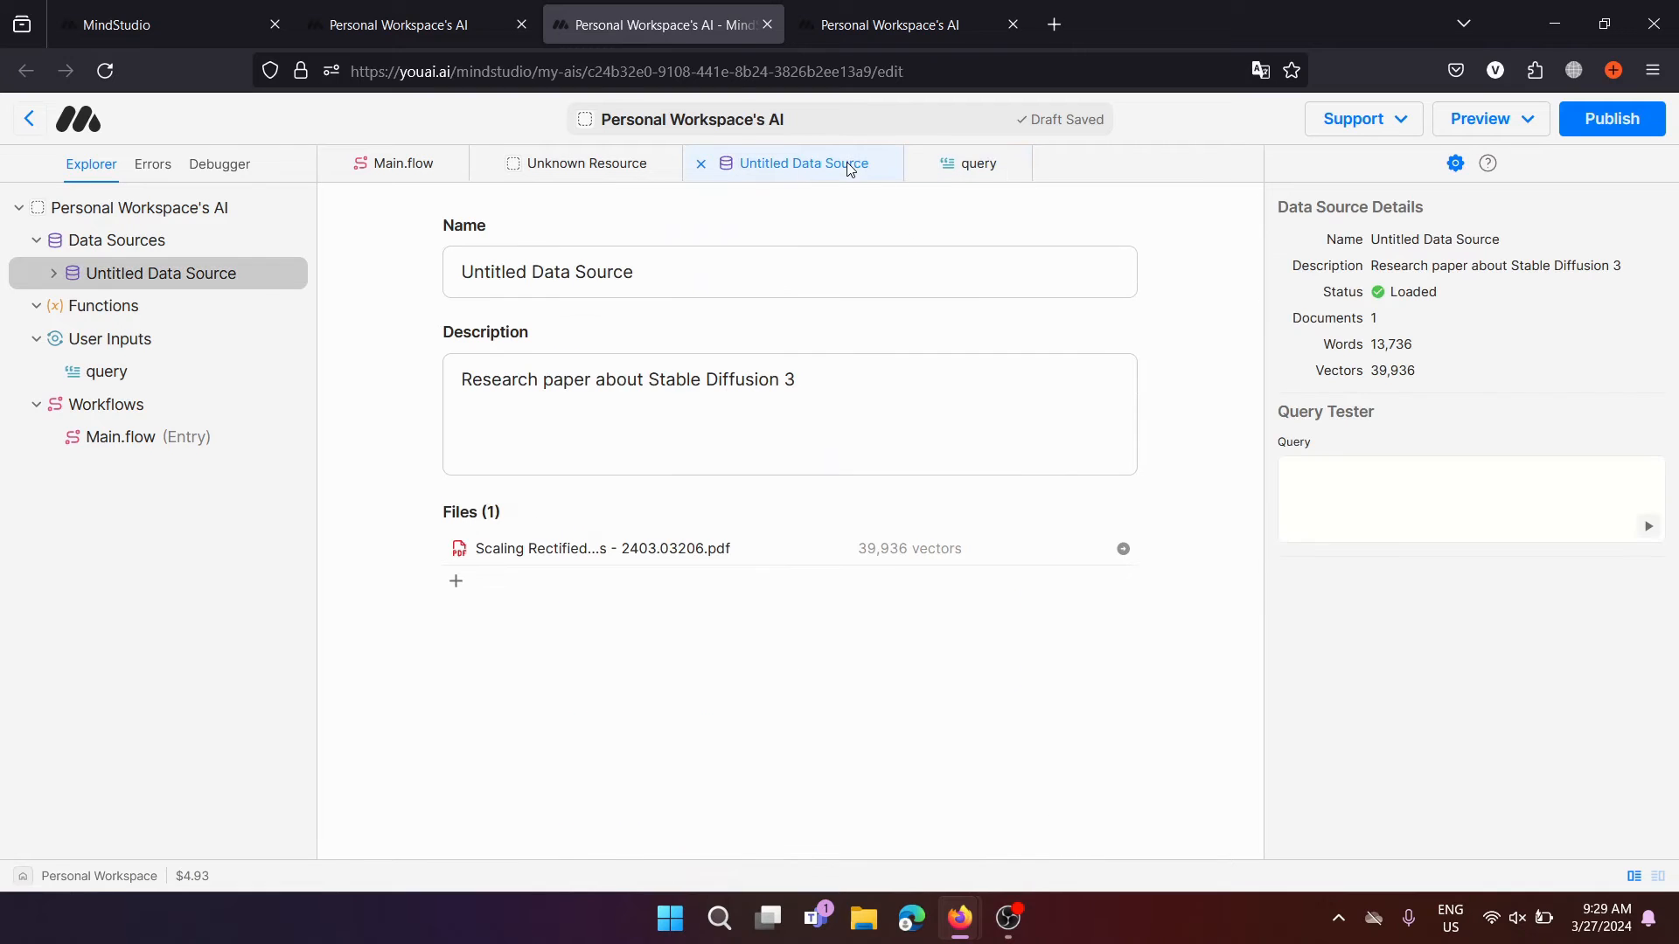
Add a Query Data Source step after User Input with query template {{query}}
left_click(627, 169)
left_click(391, 164)
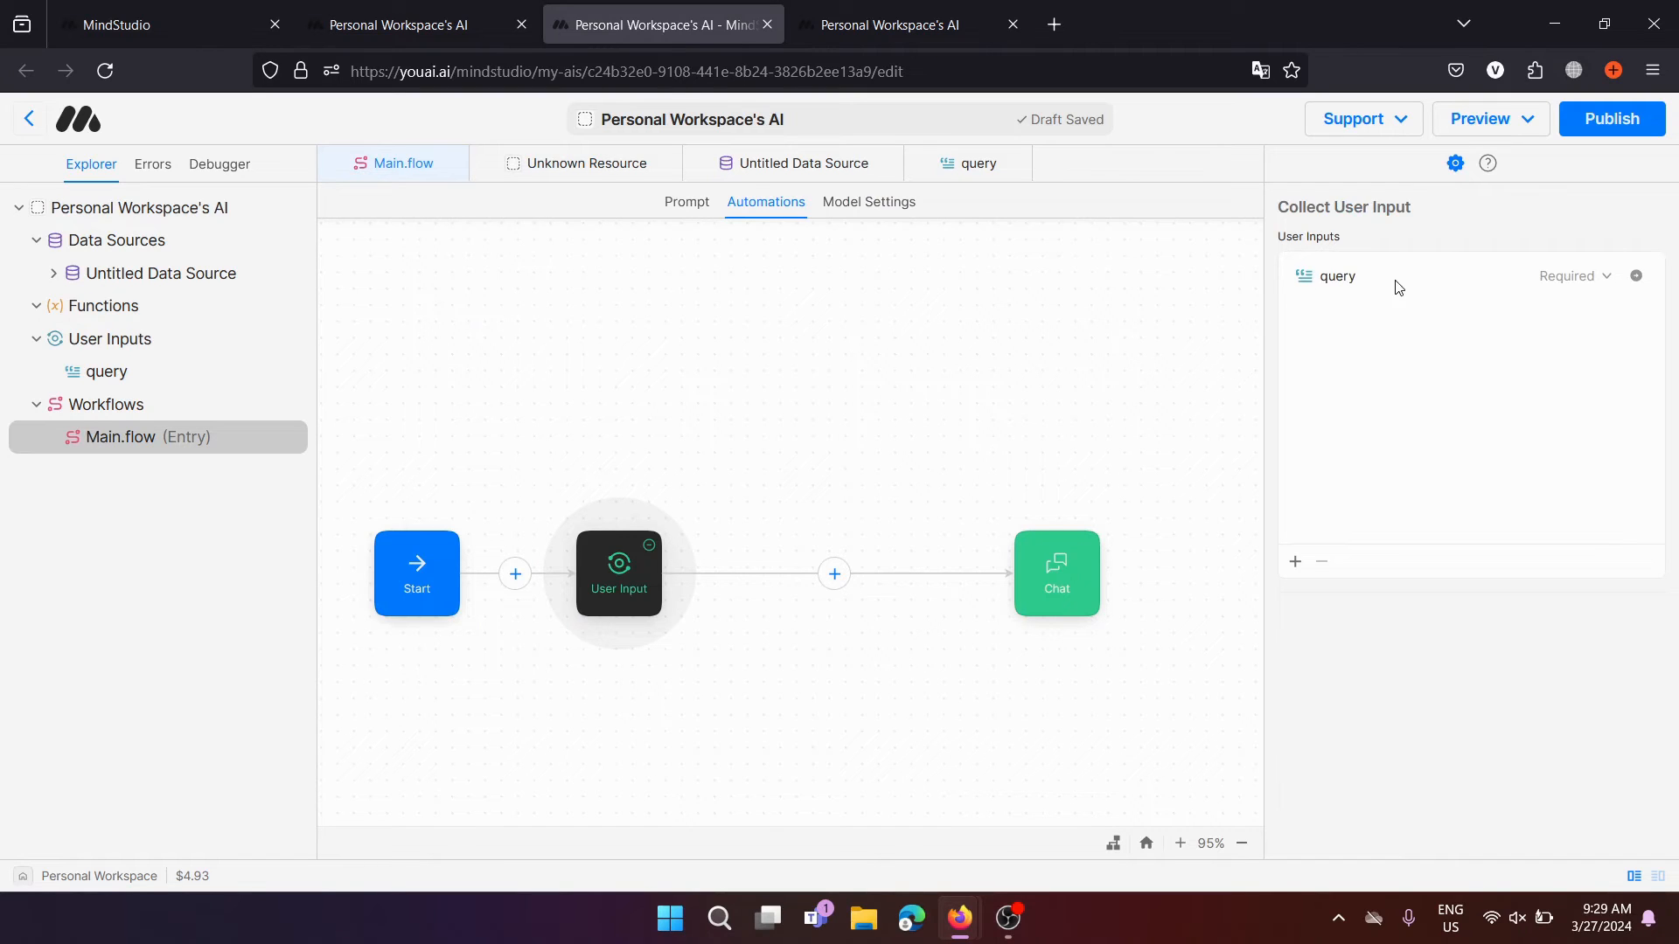
left_click(834, 574)
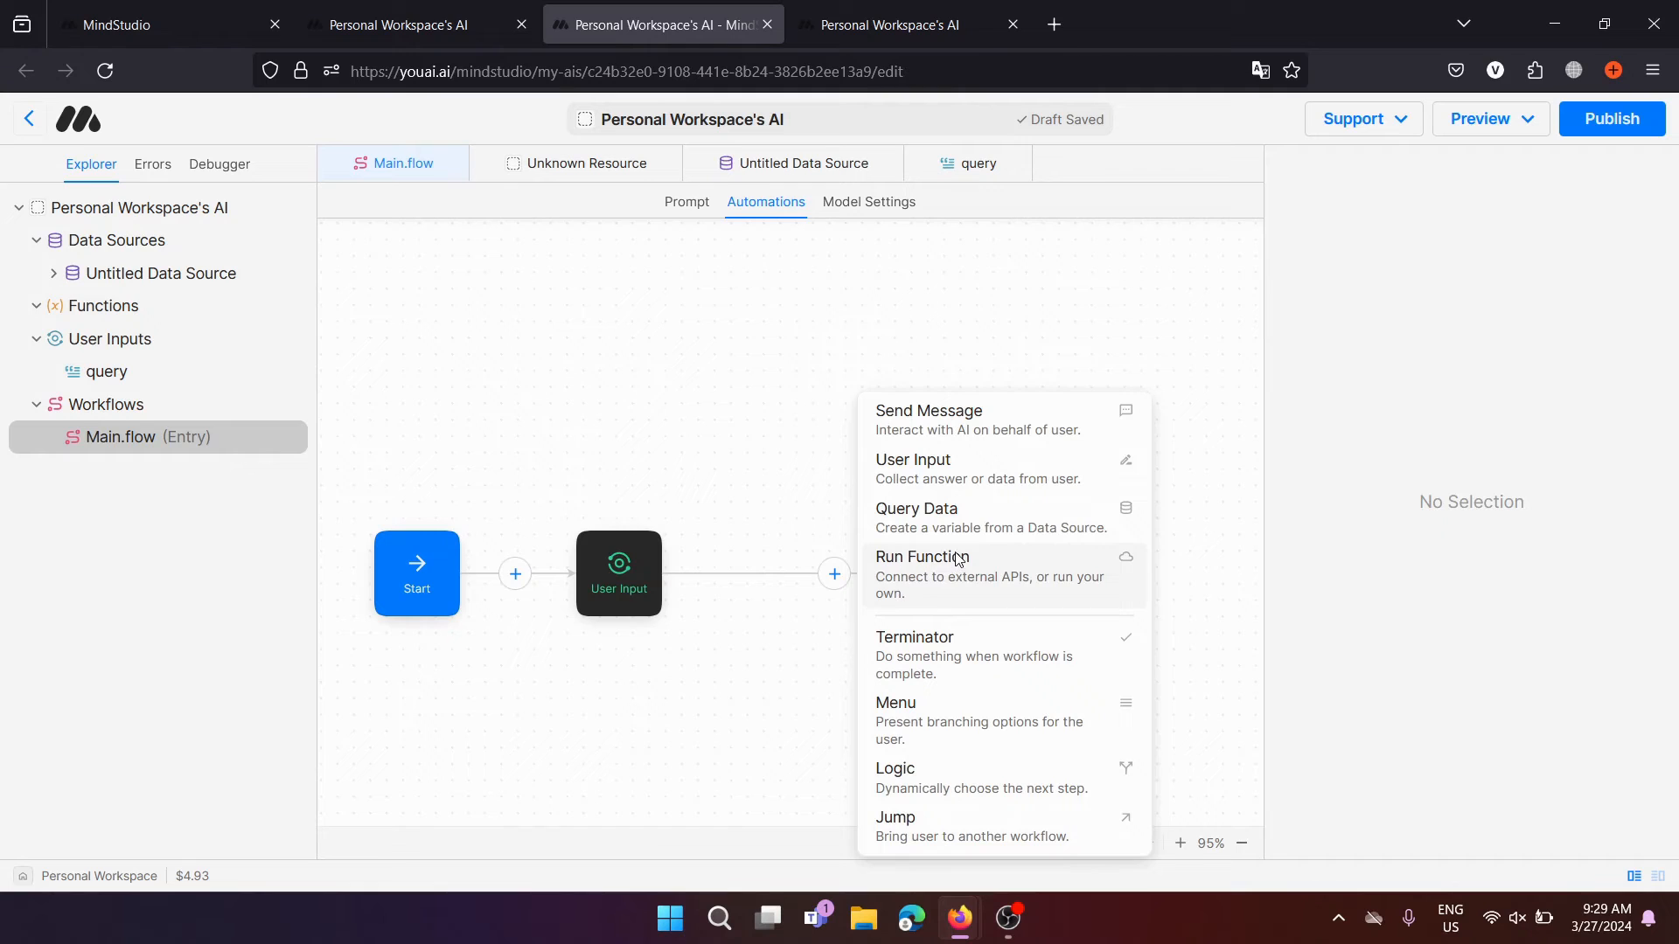
left_click(987, 526)
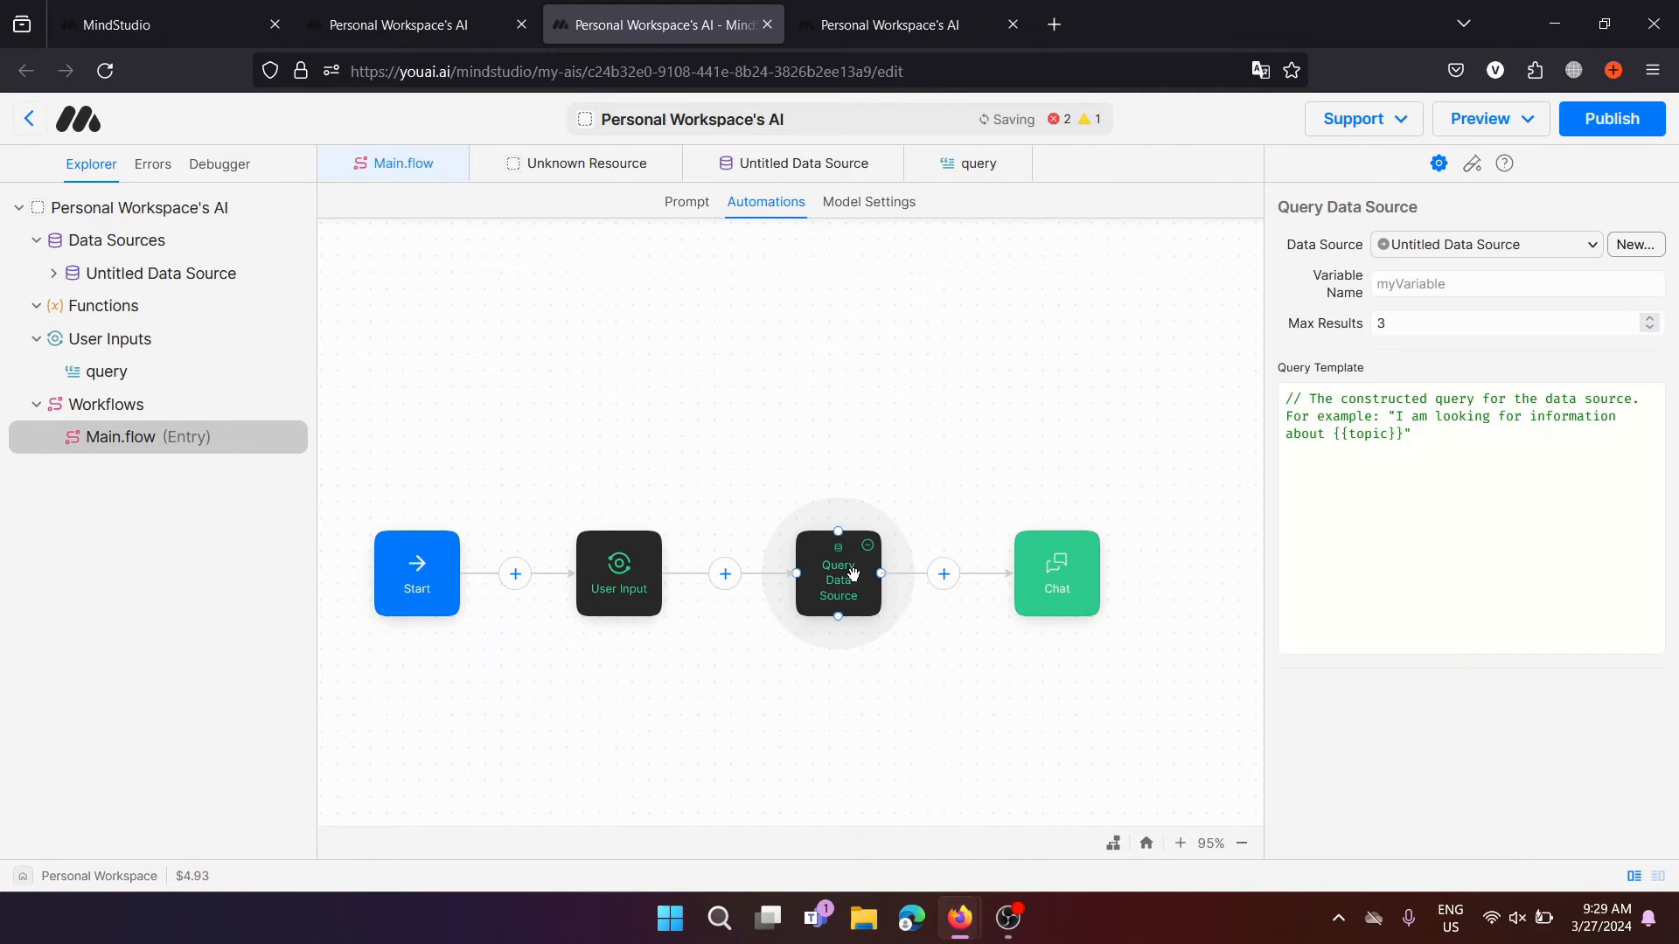
left_click_drag(1538, 446, 1264, 403)
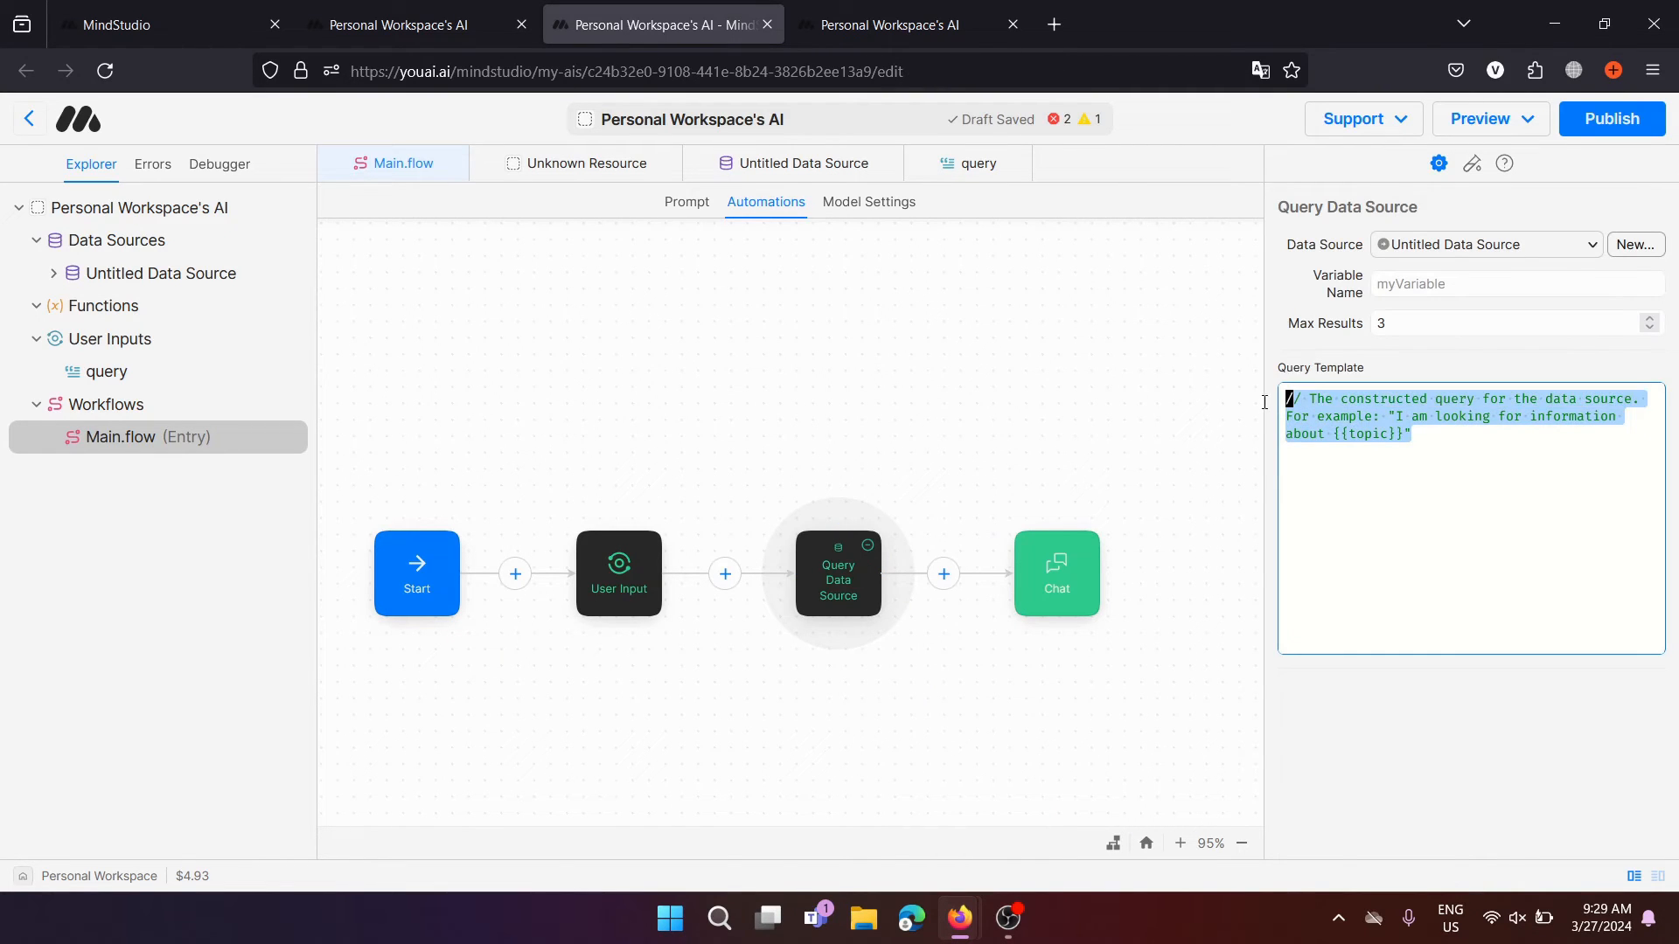
key("BackSpace")
type("{{")
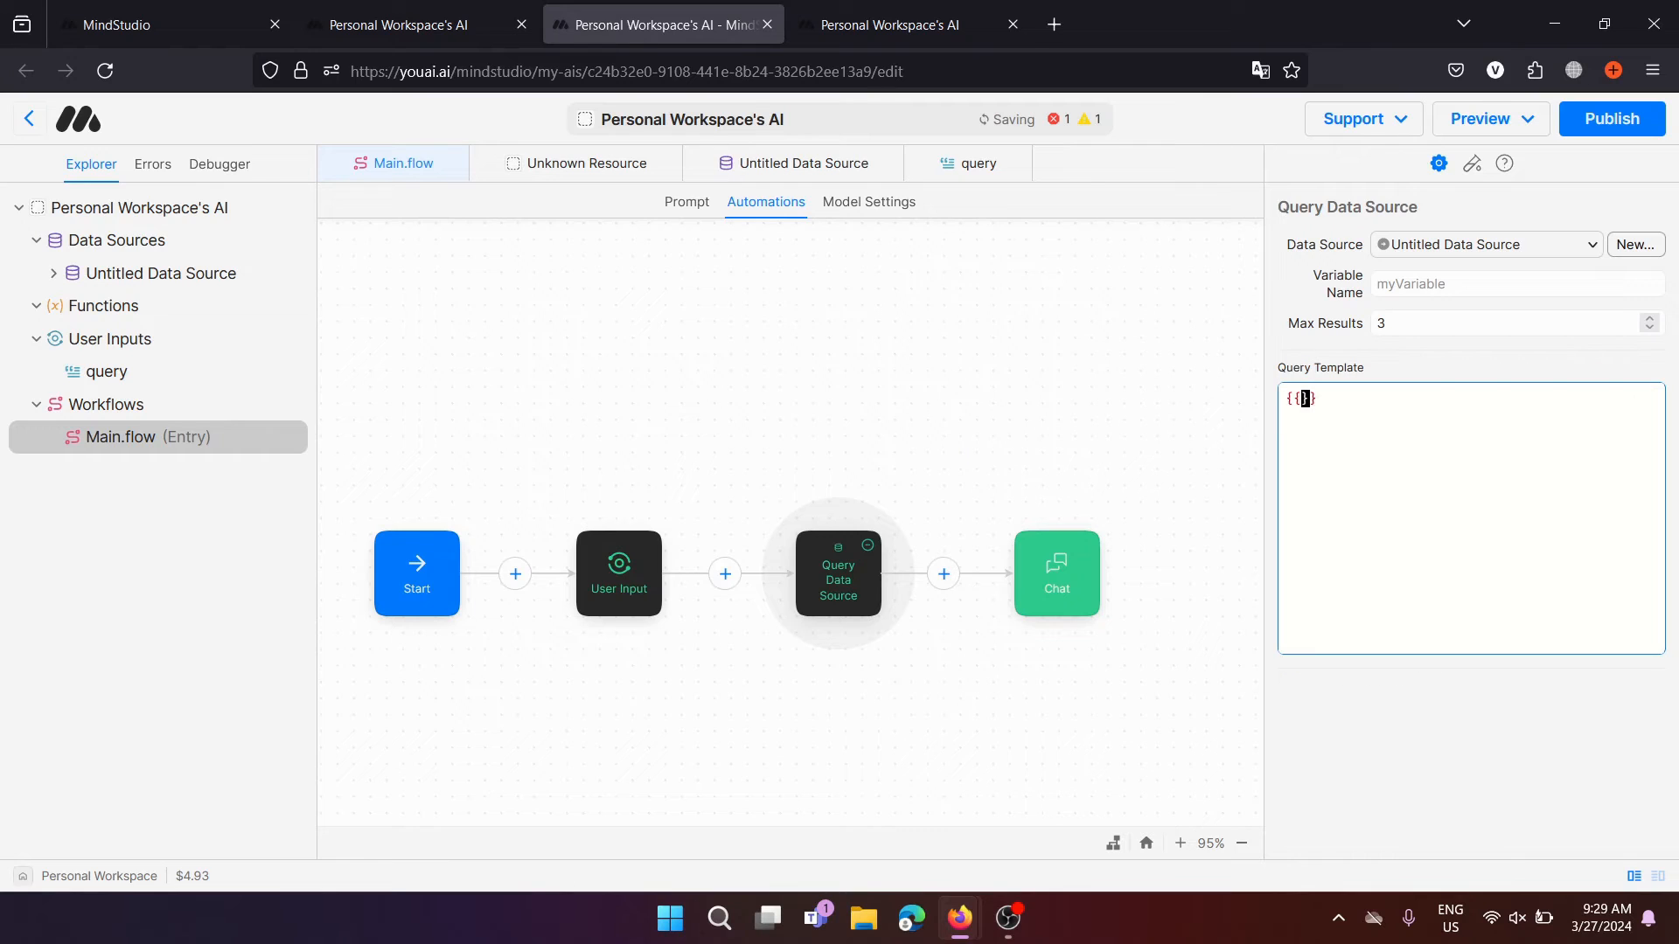
type("query")
left_click(1387, 778)
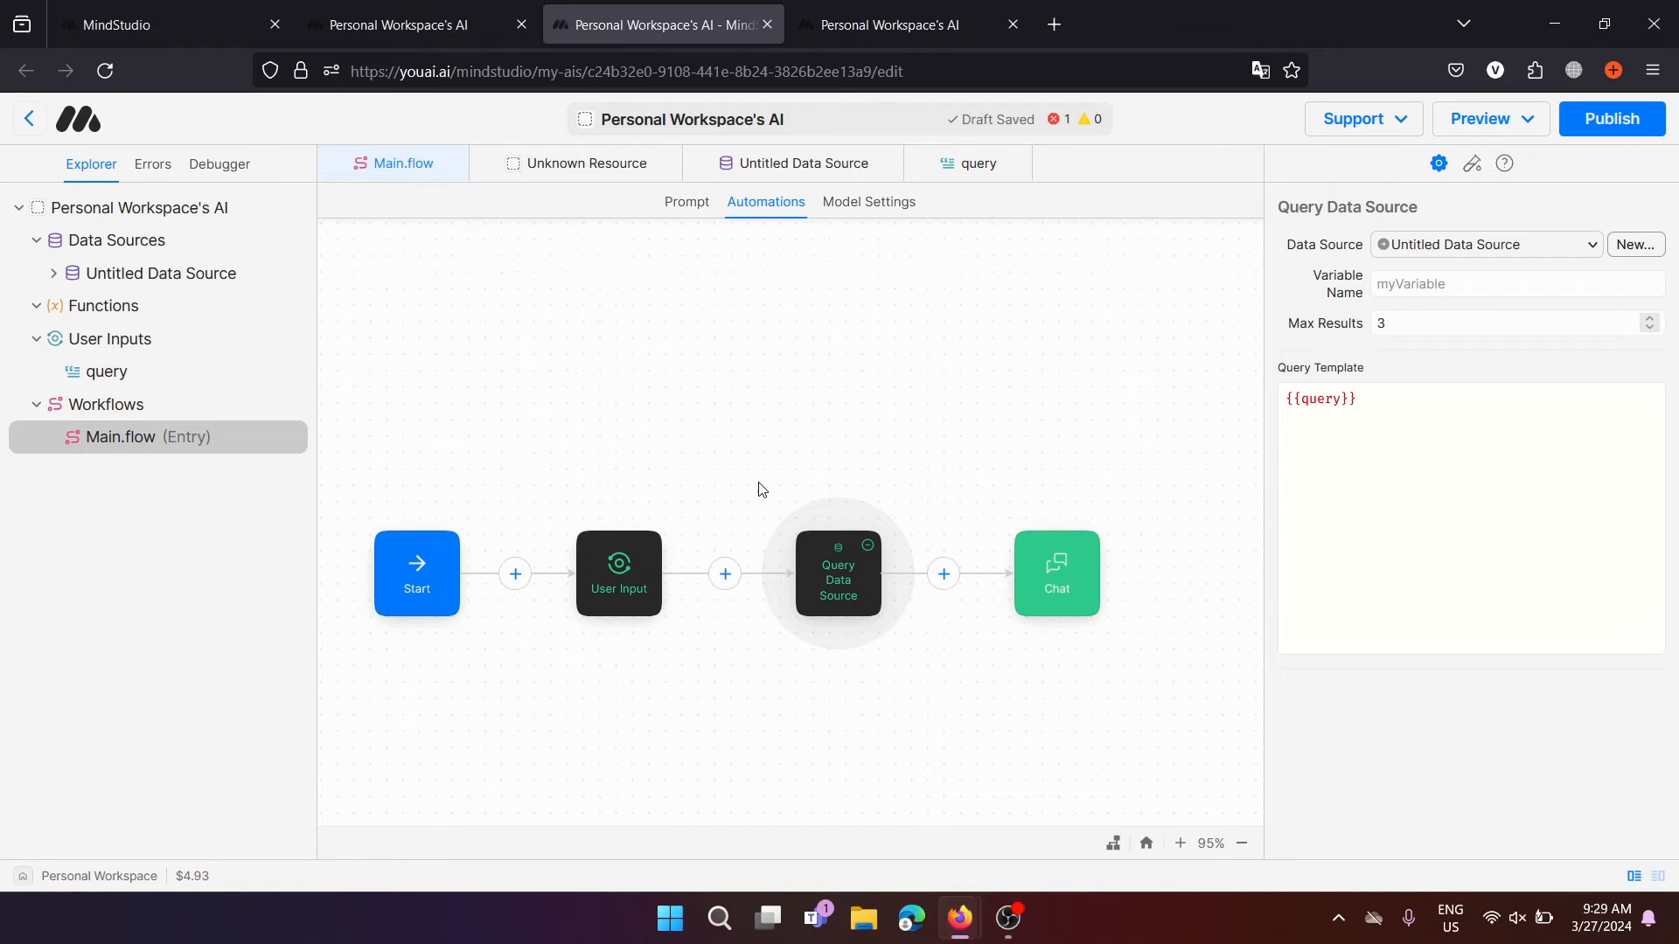
Store the Query Data Source results in the variable 'data'
left_click(602, 593)
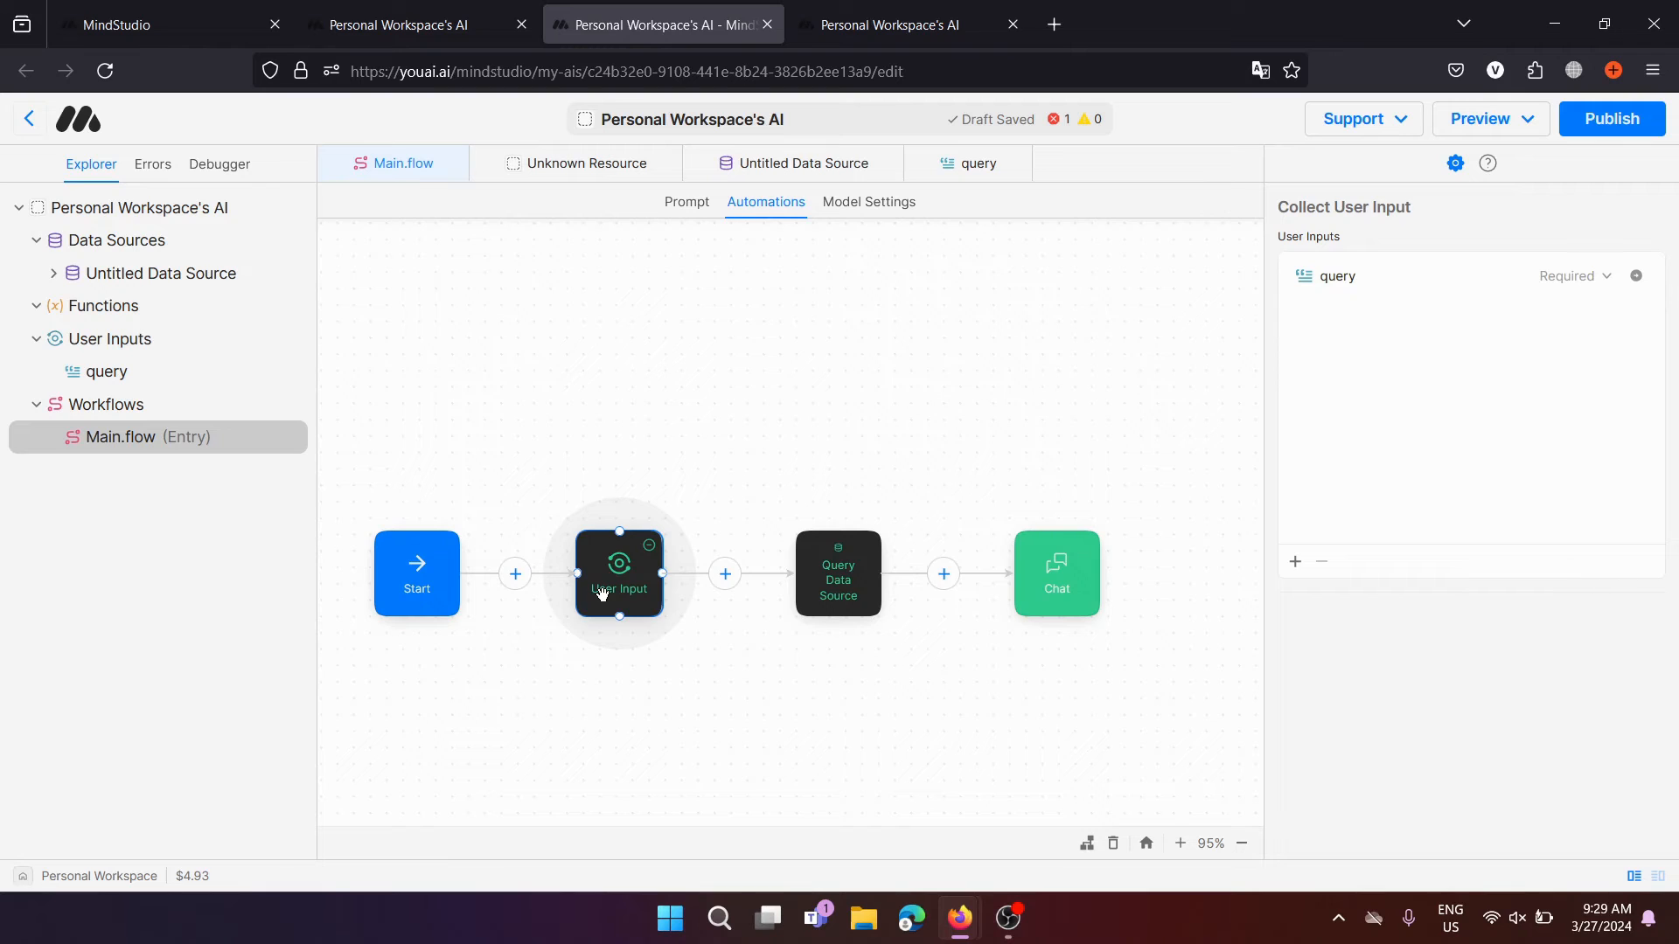
left_click(828, 594)
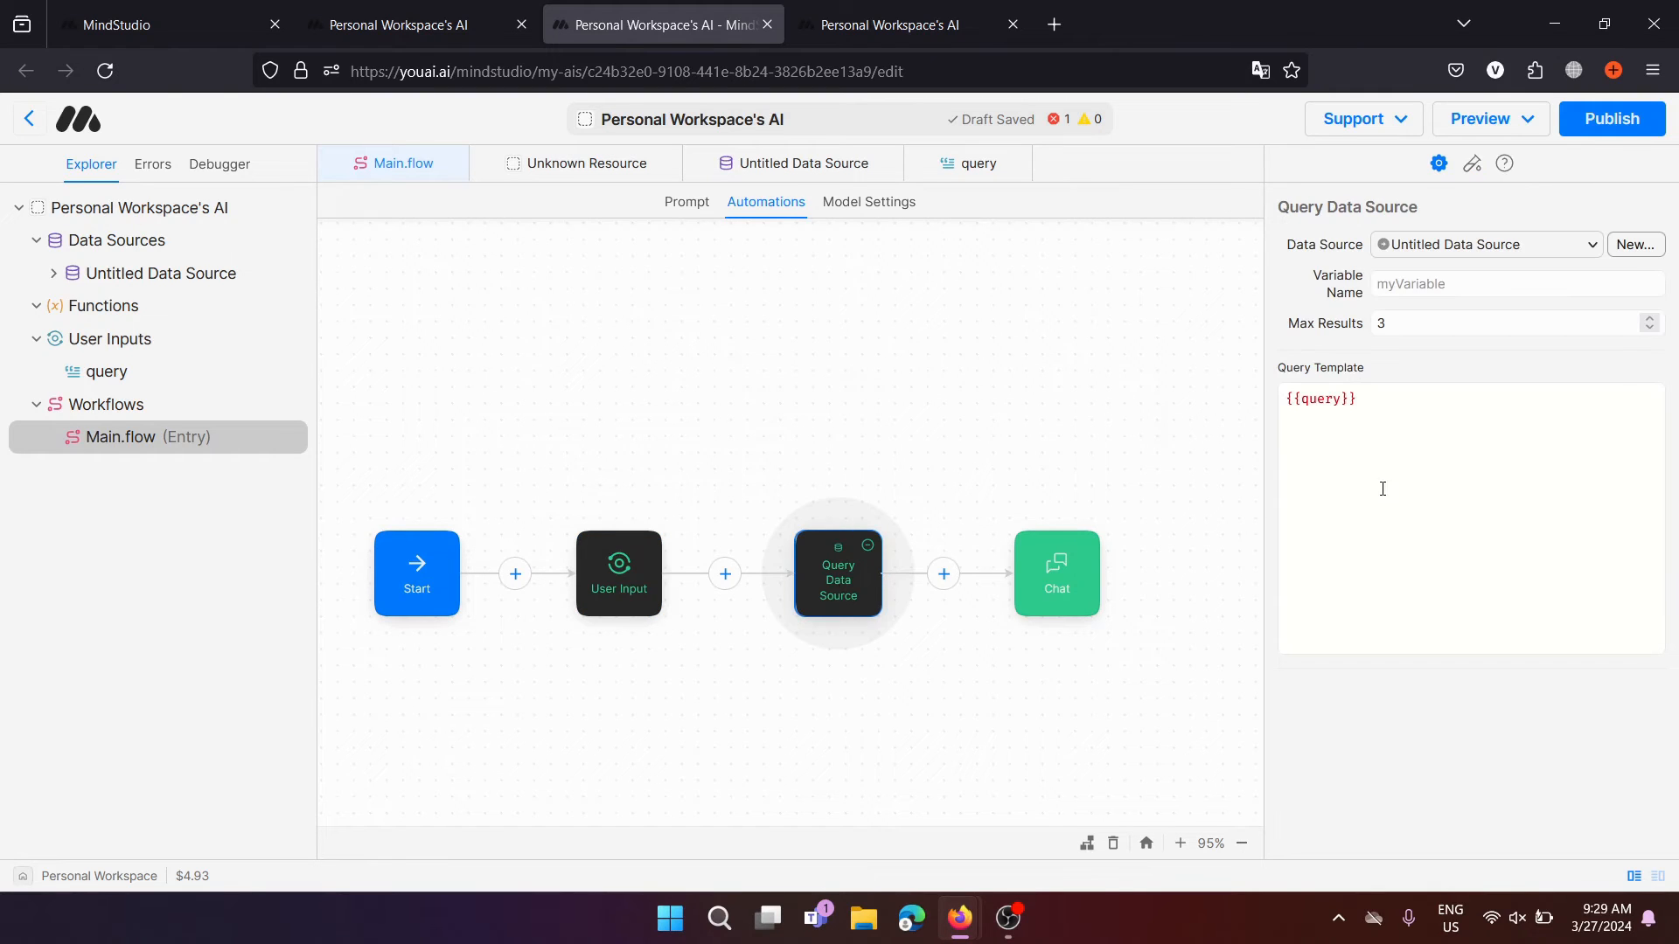
left_click_drag(1445, 401, 1277, 390)
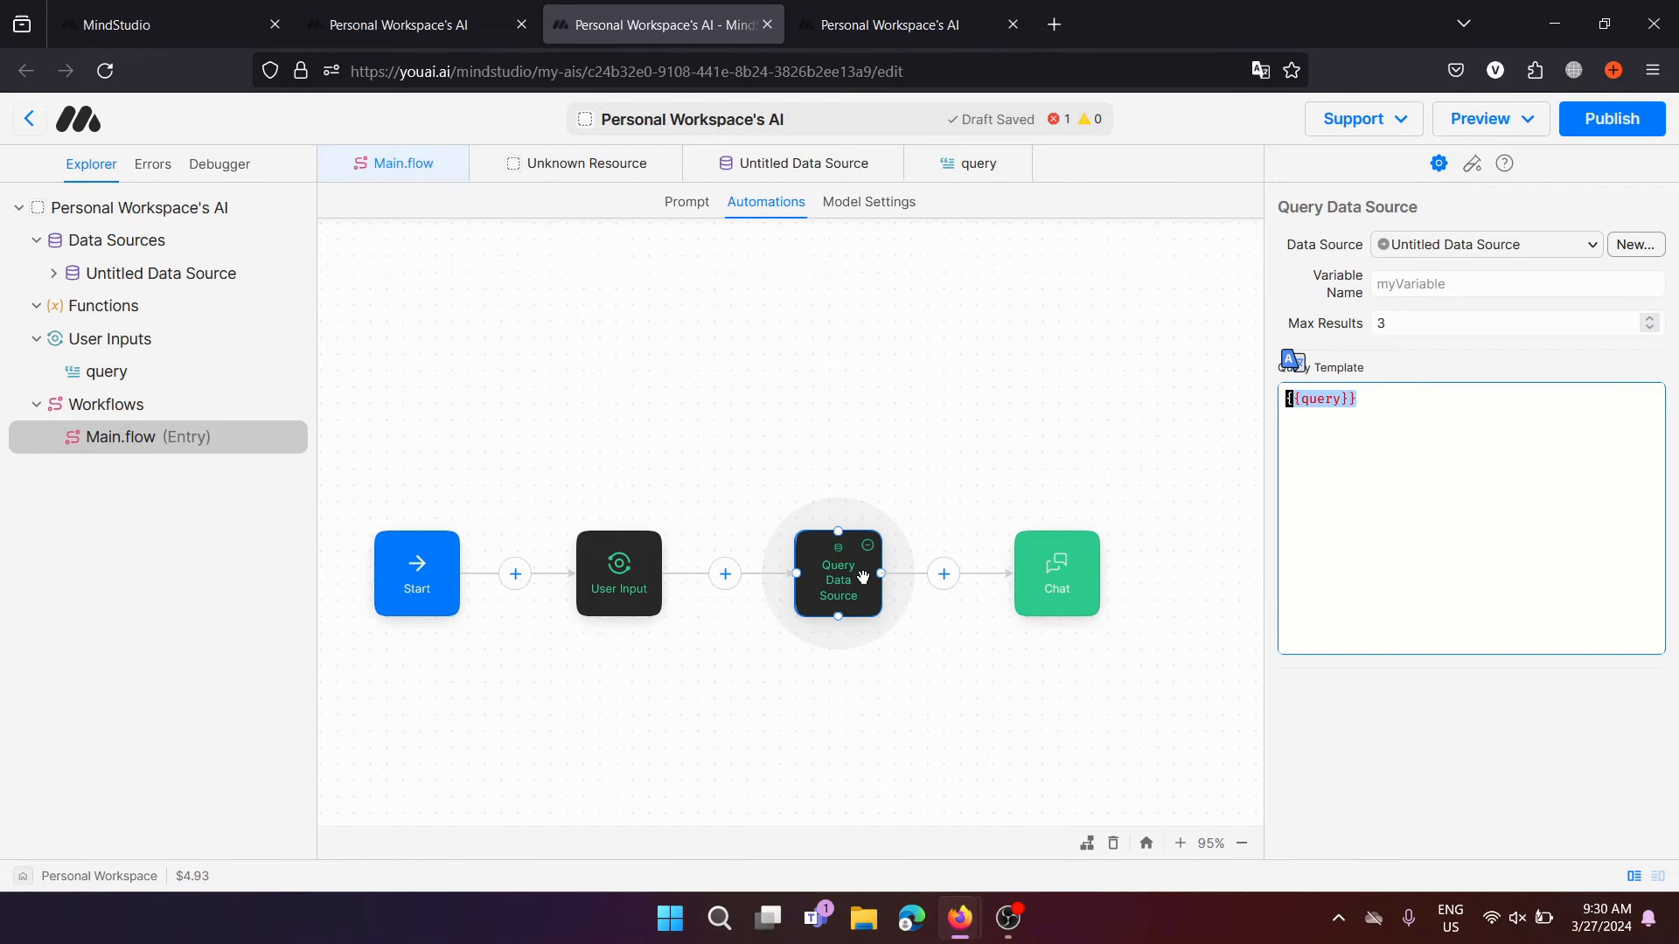
left_click_drag(831, 575, 783, 570)
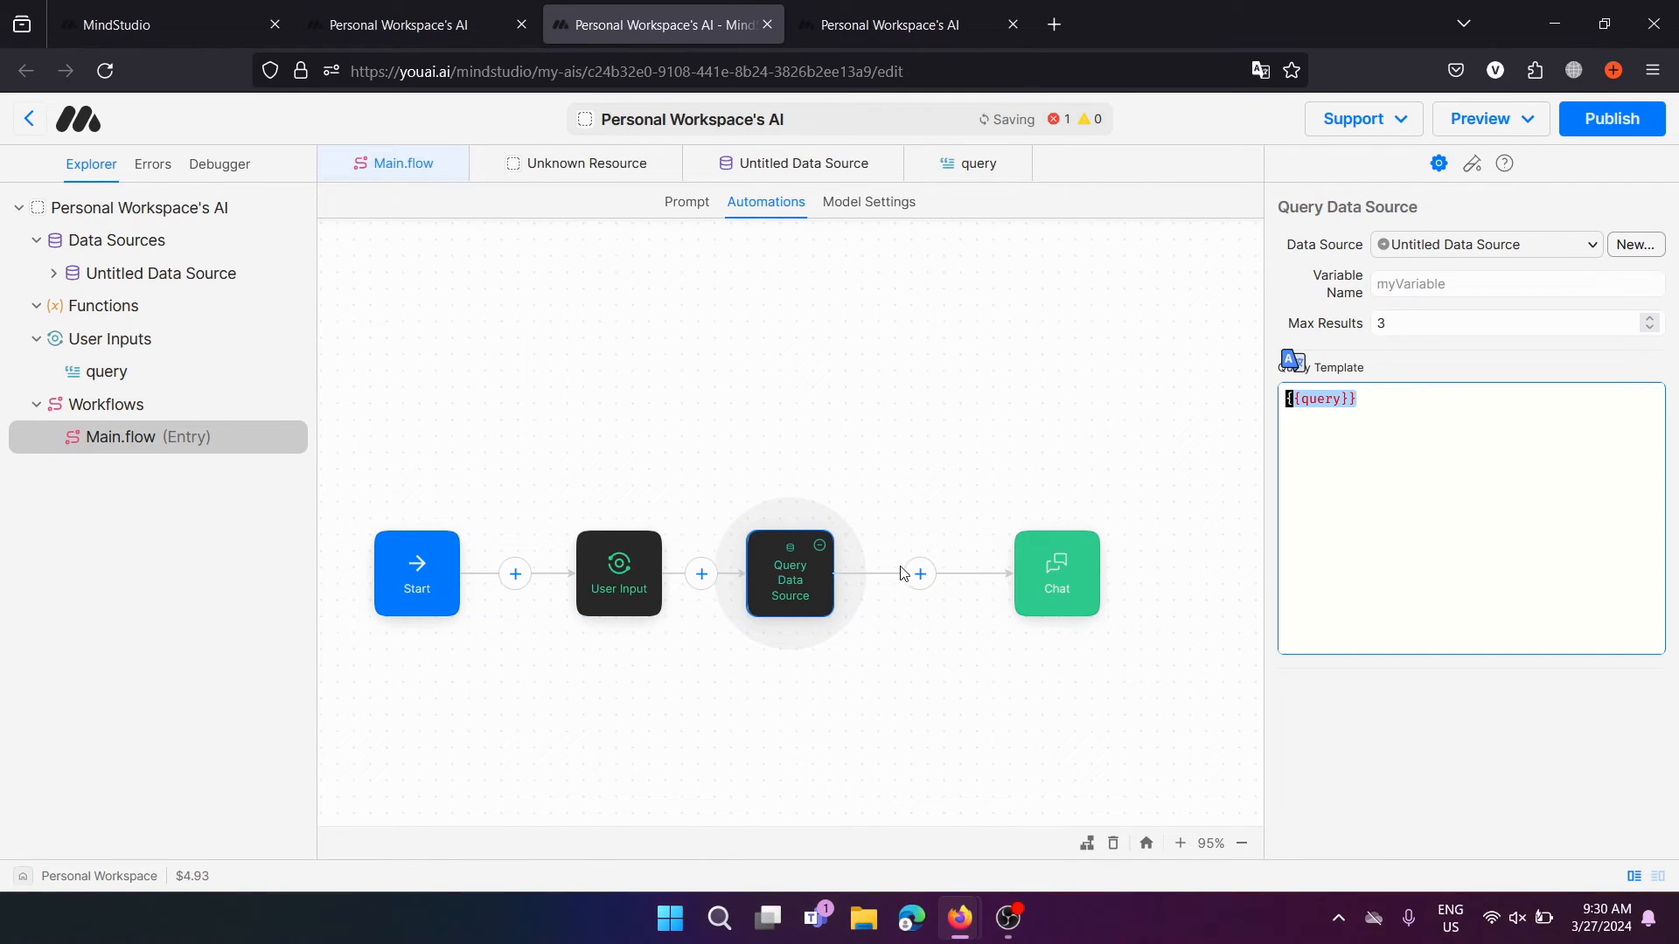
left_click(1455, 277)
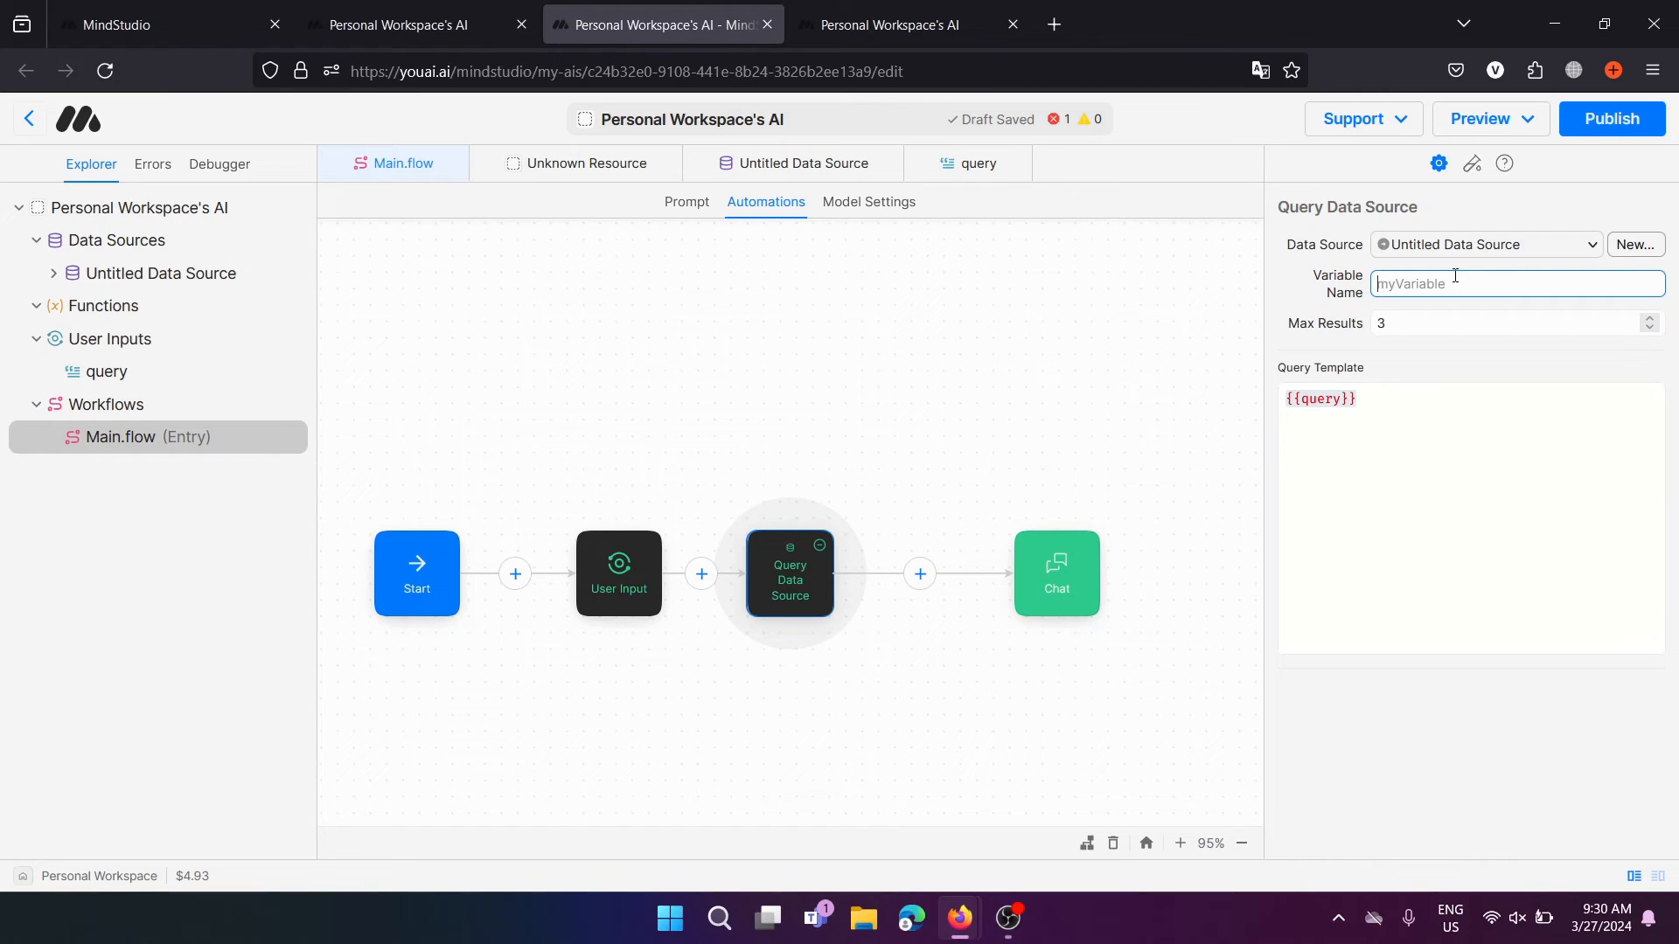
type("data")
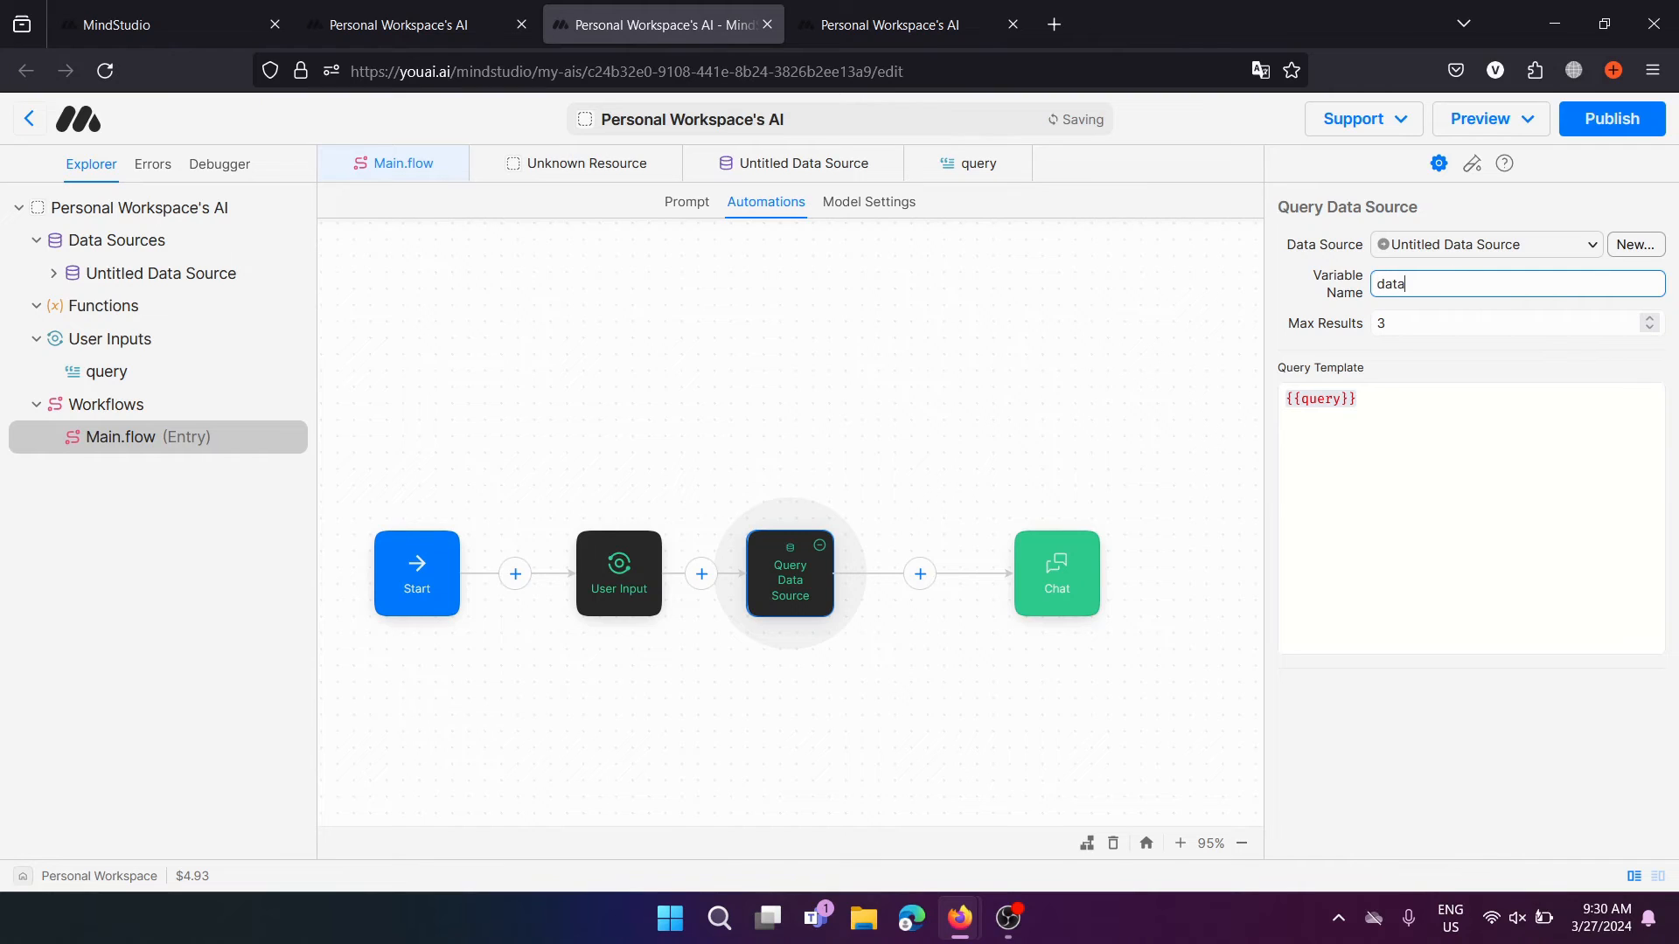
left_click(1494, 762)
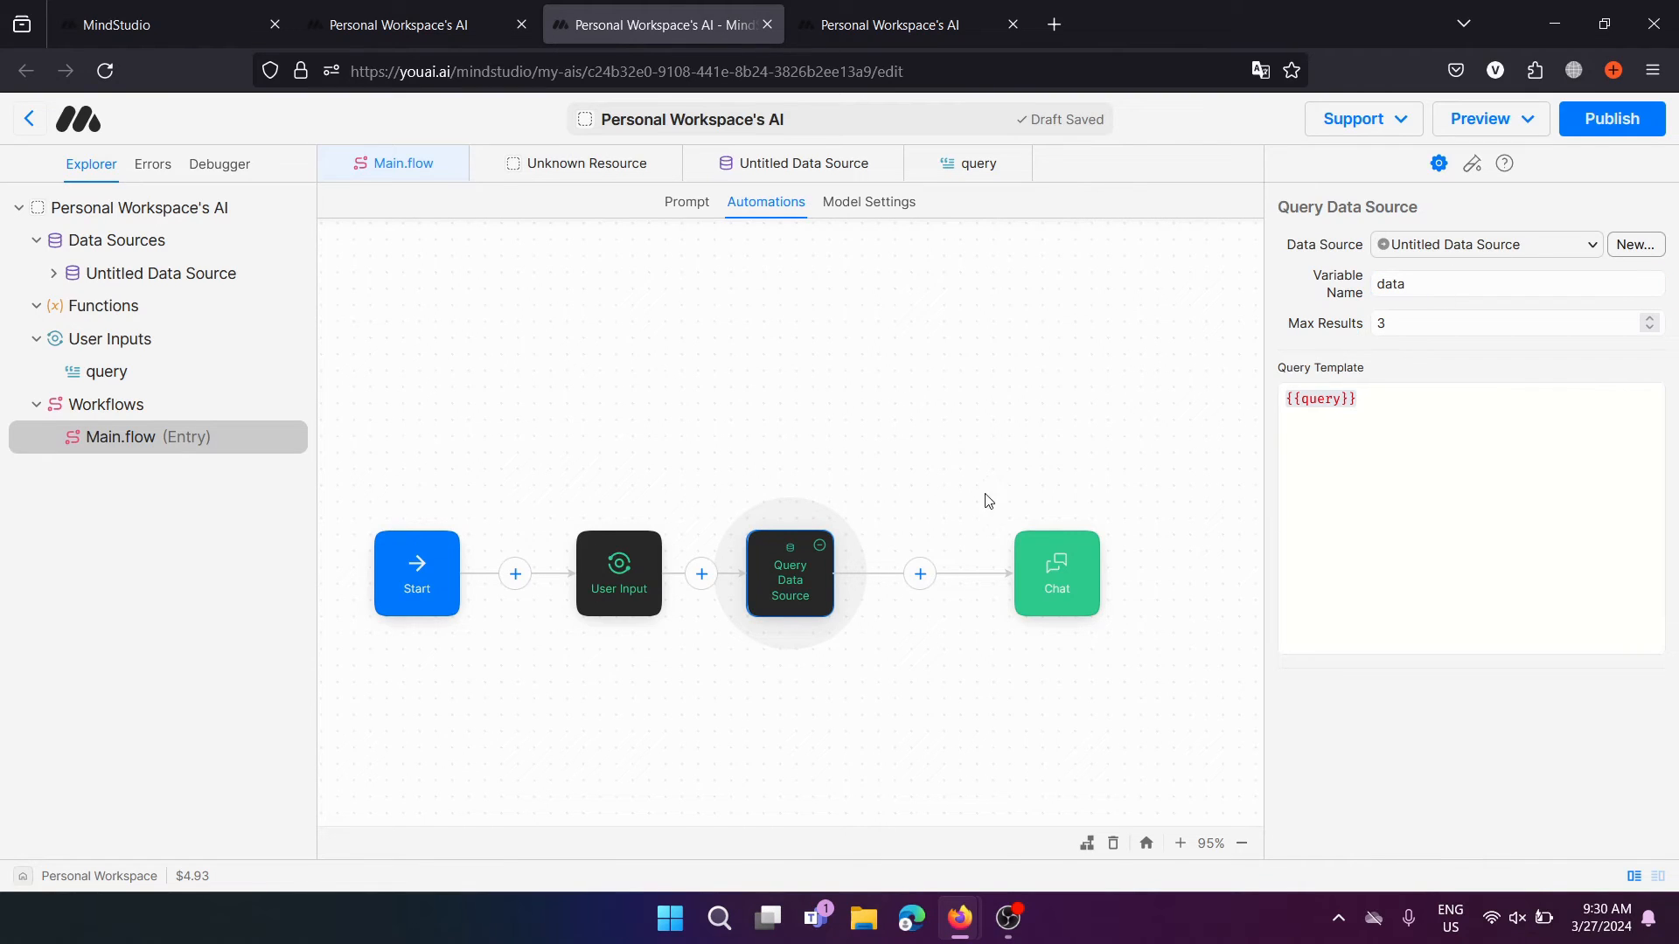
left_click(918, 574)
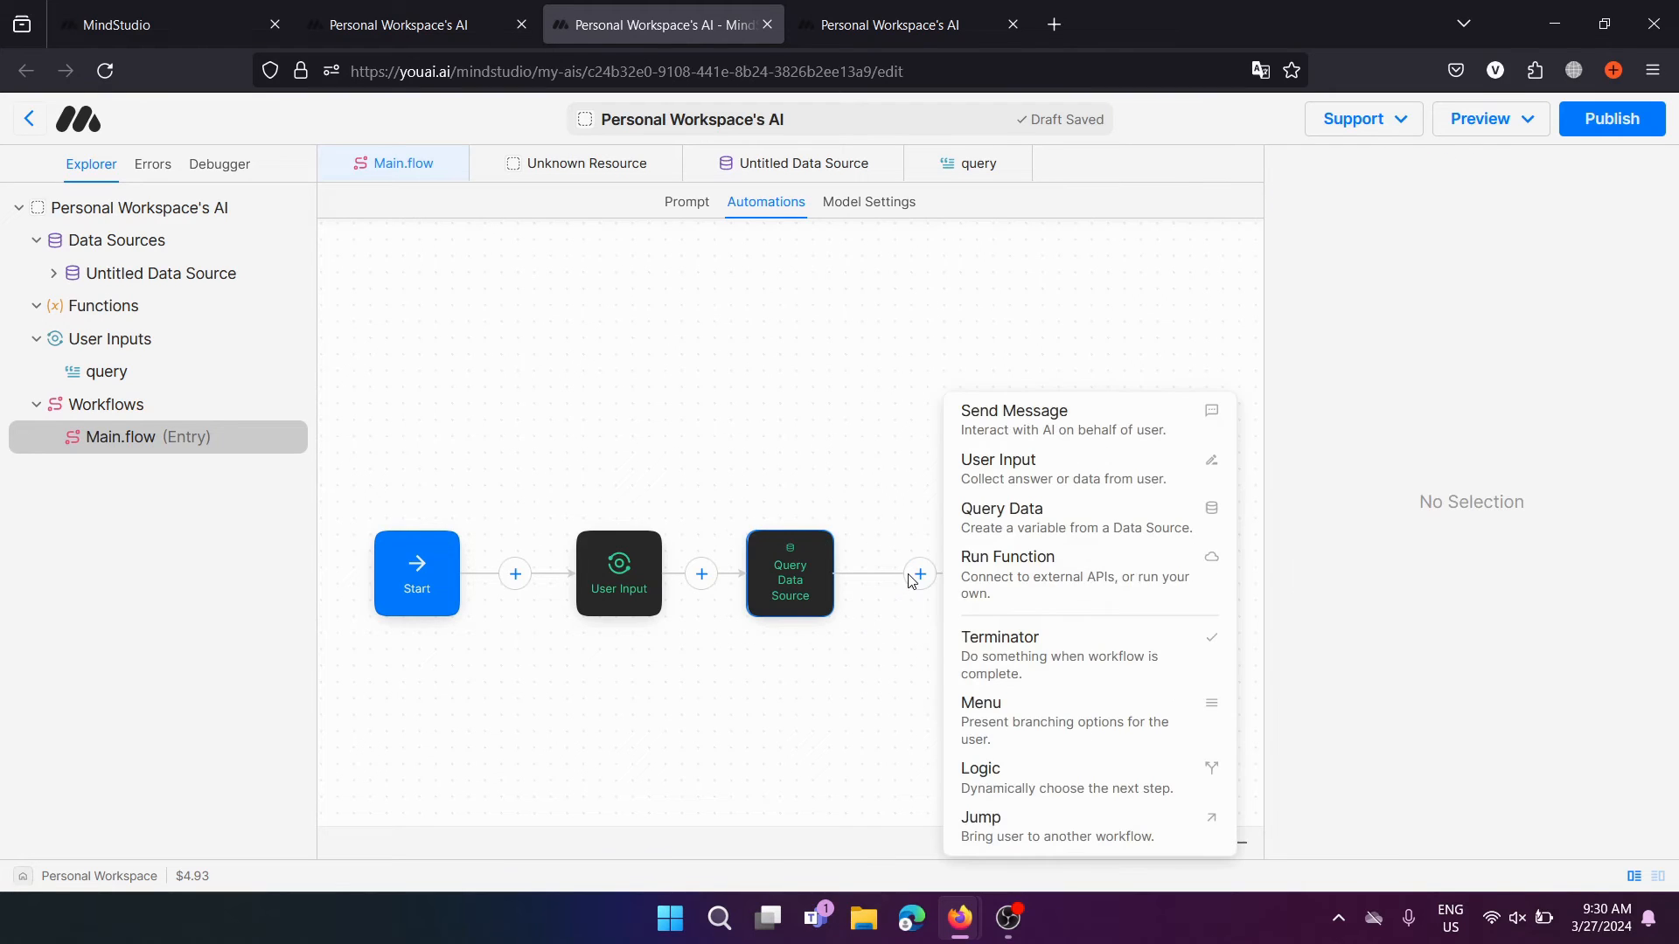
Add a Send Message step with the message 'Based on the data, answer the query ({{query}})'
left_click(1058, 435)
left_click(647, 570)
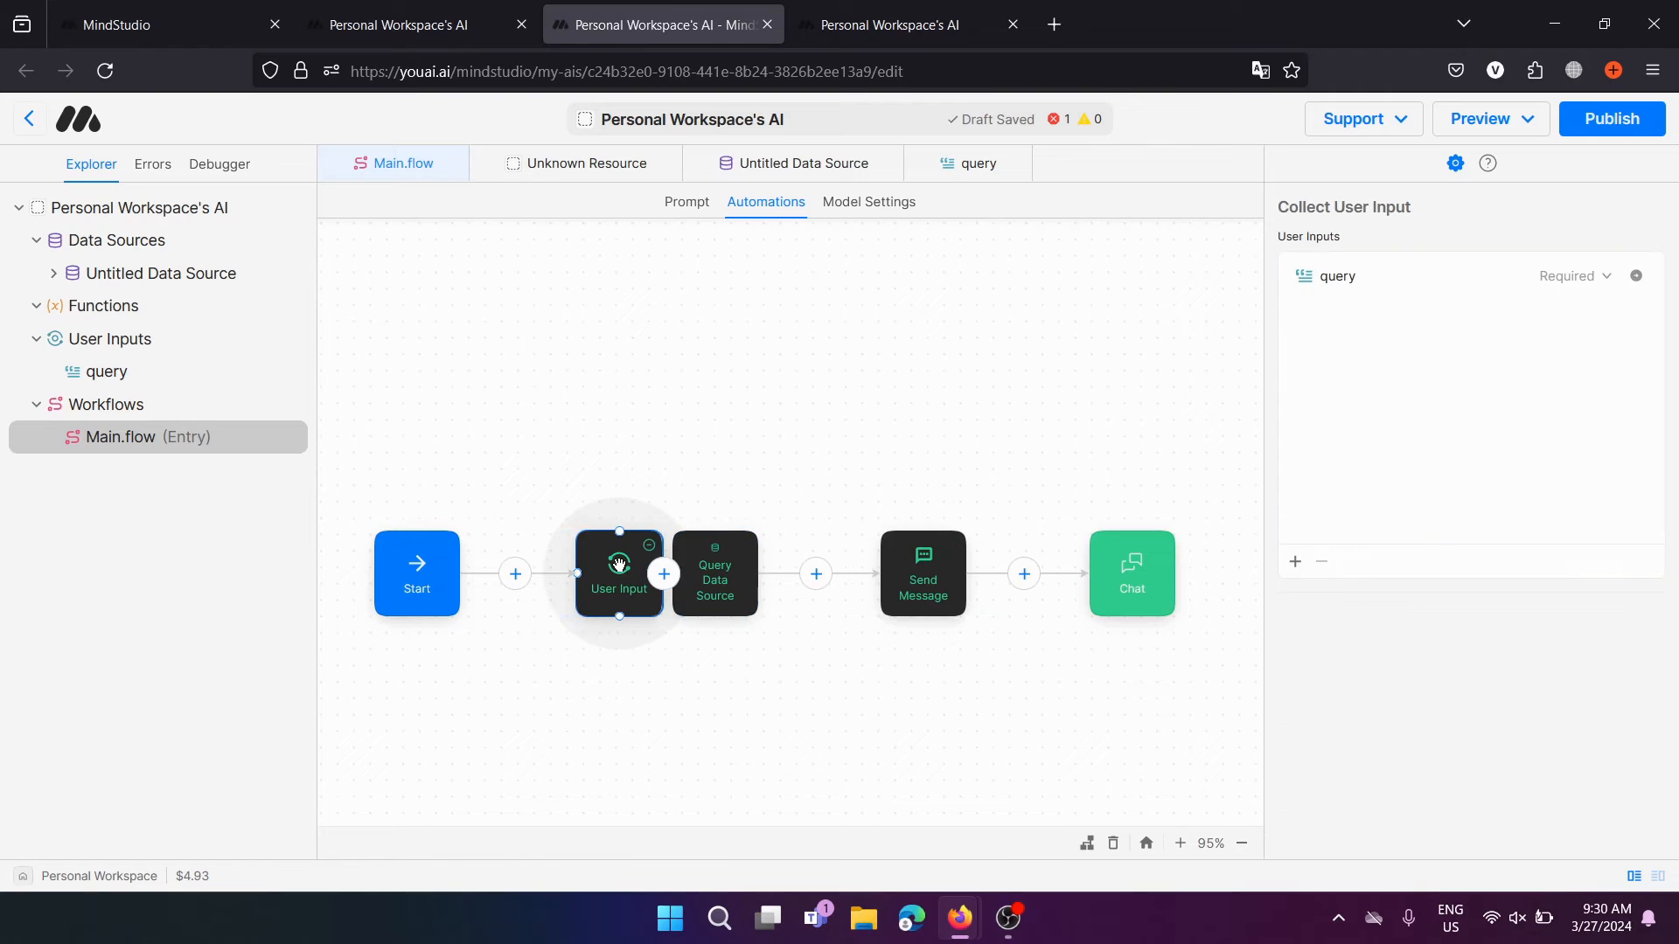
left_click(984, 564)
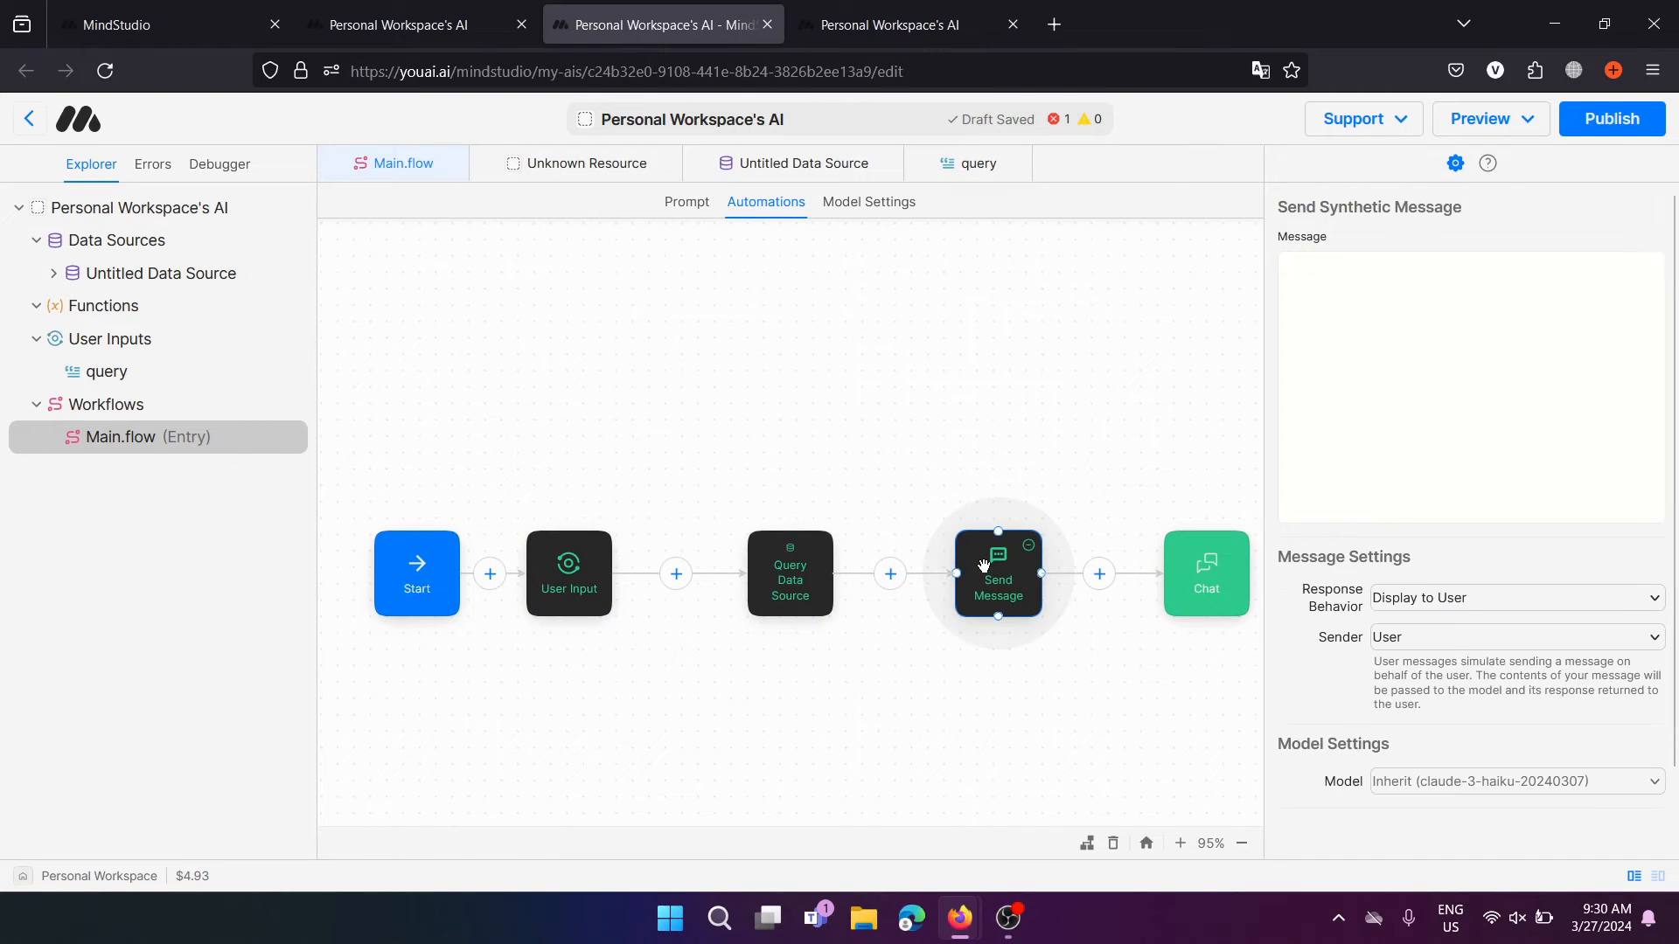
left_click(1402, 429)
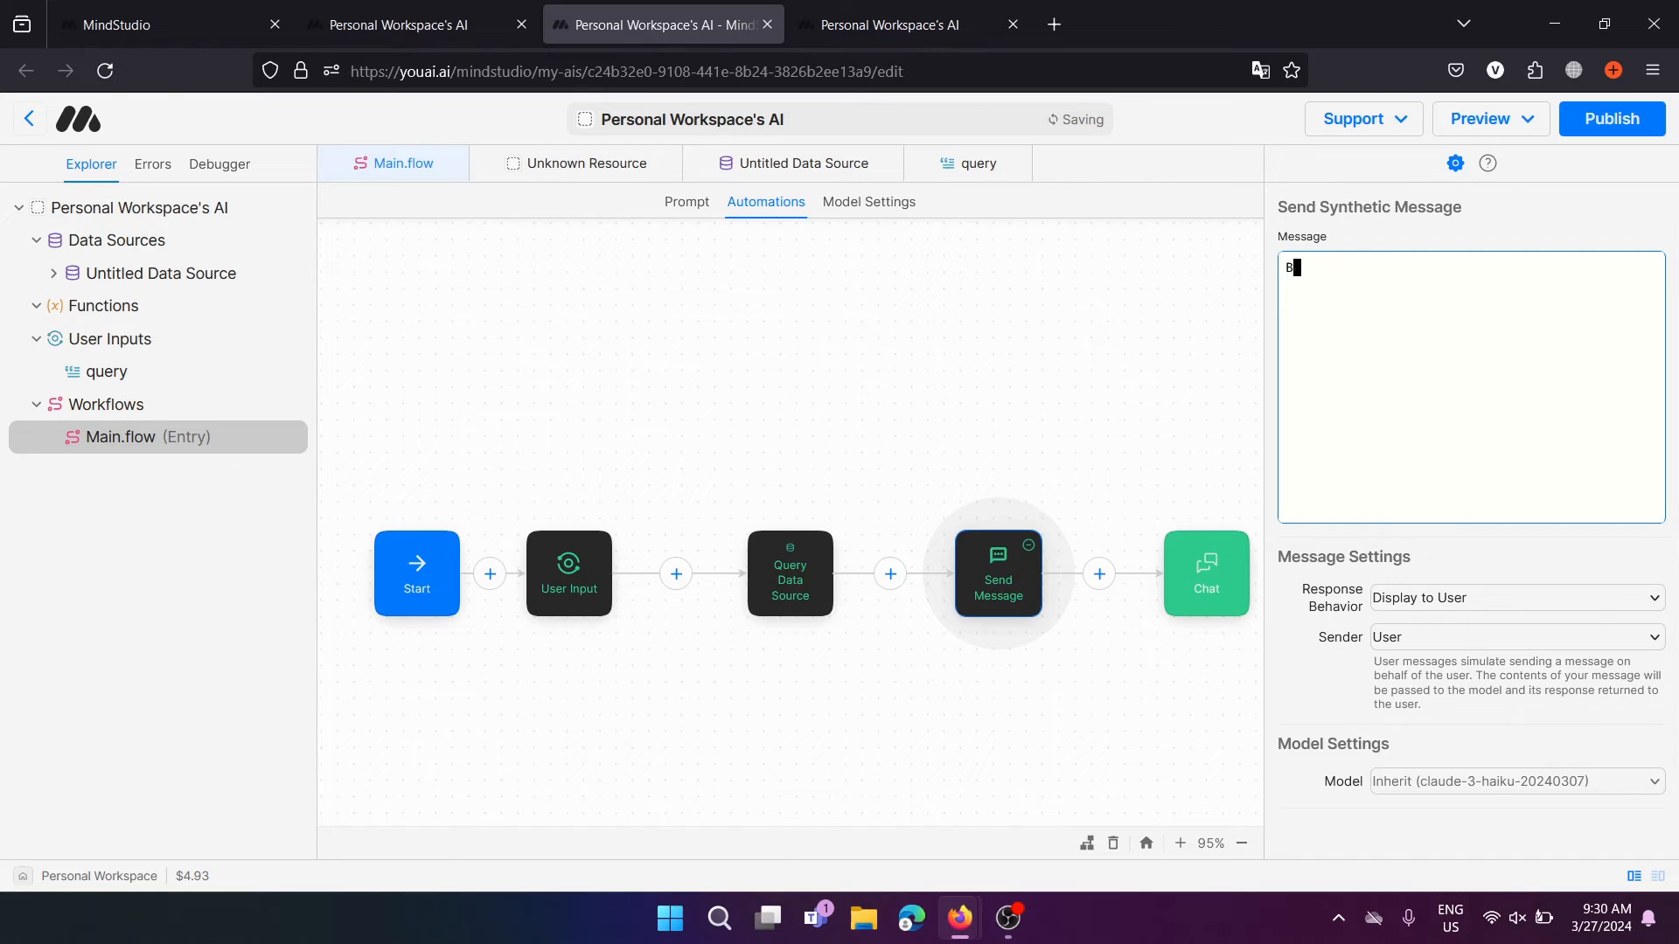
type("Based on the data, answer the query {}")
key("Left")
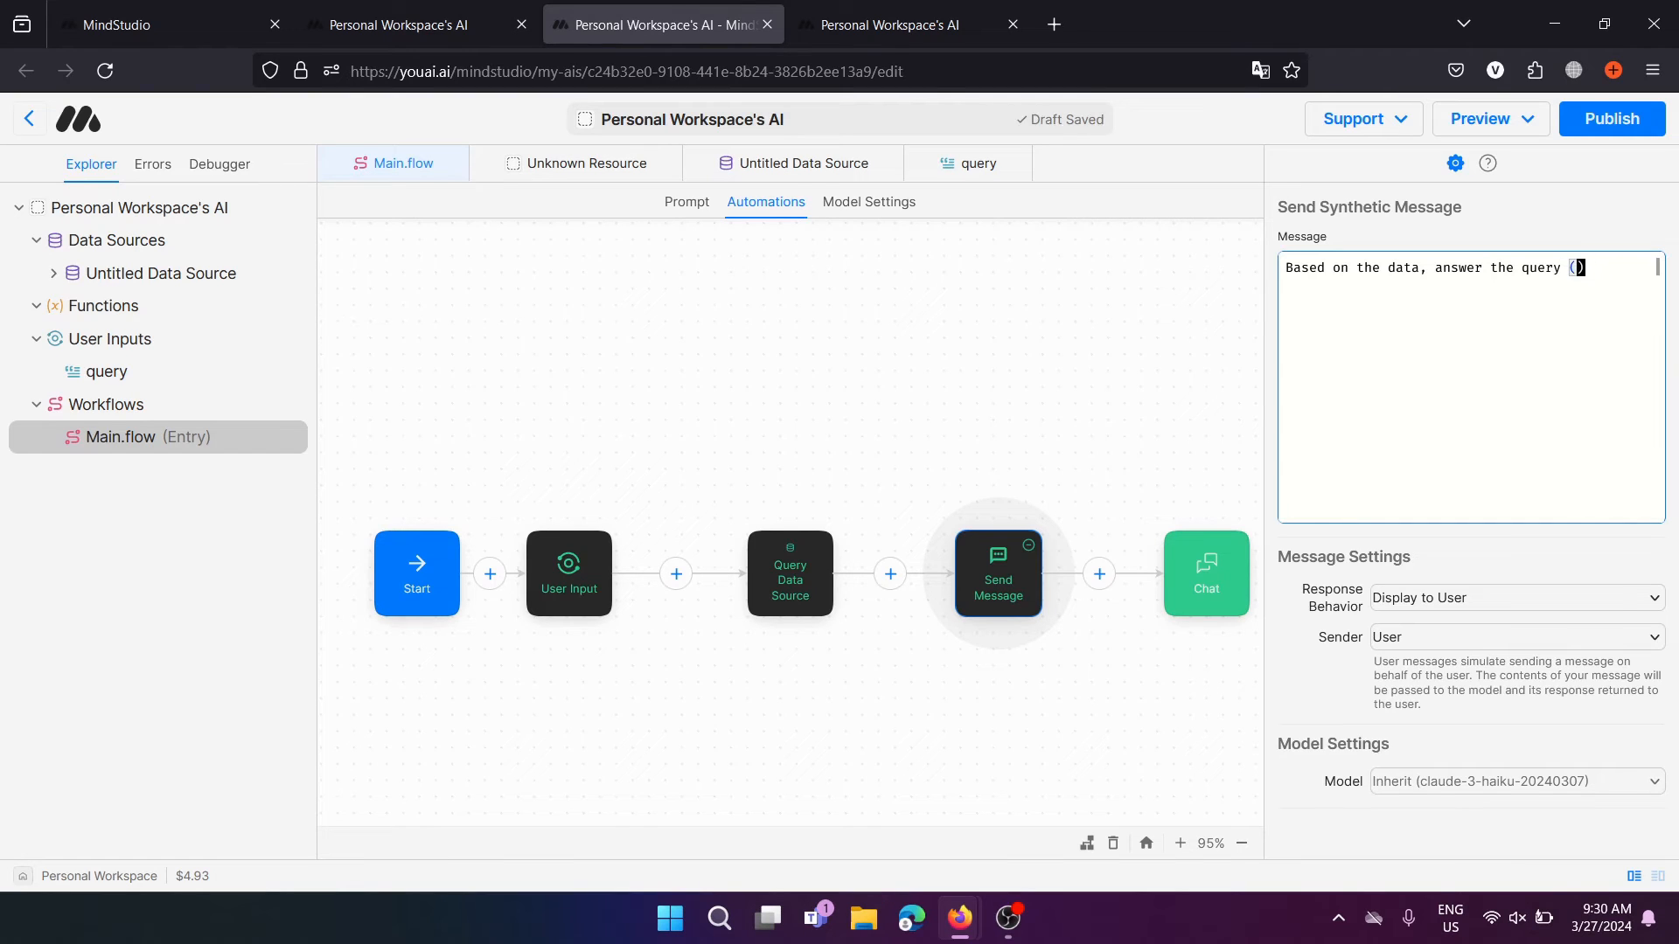
type("{{")
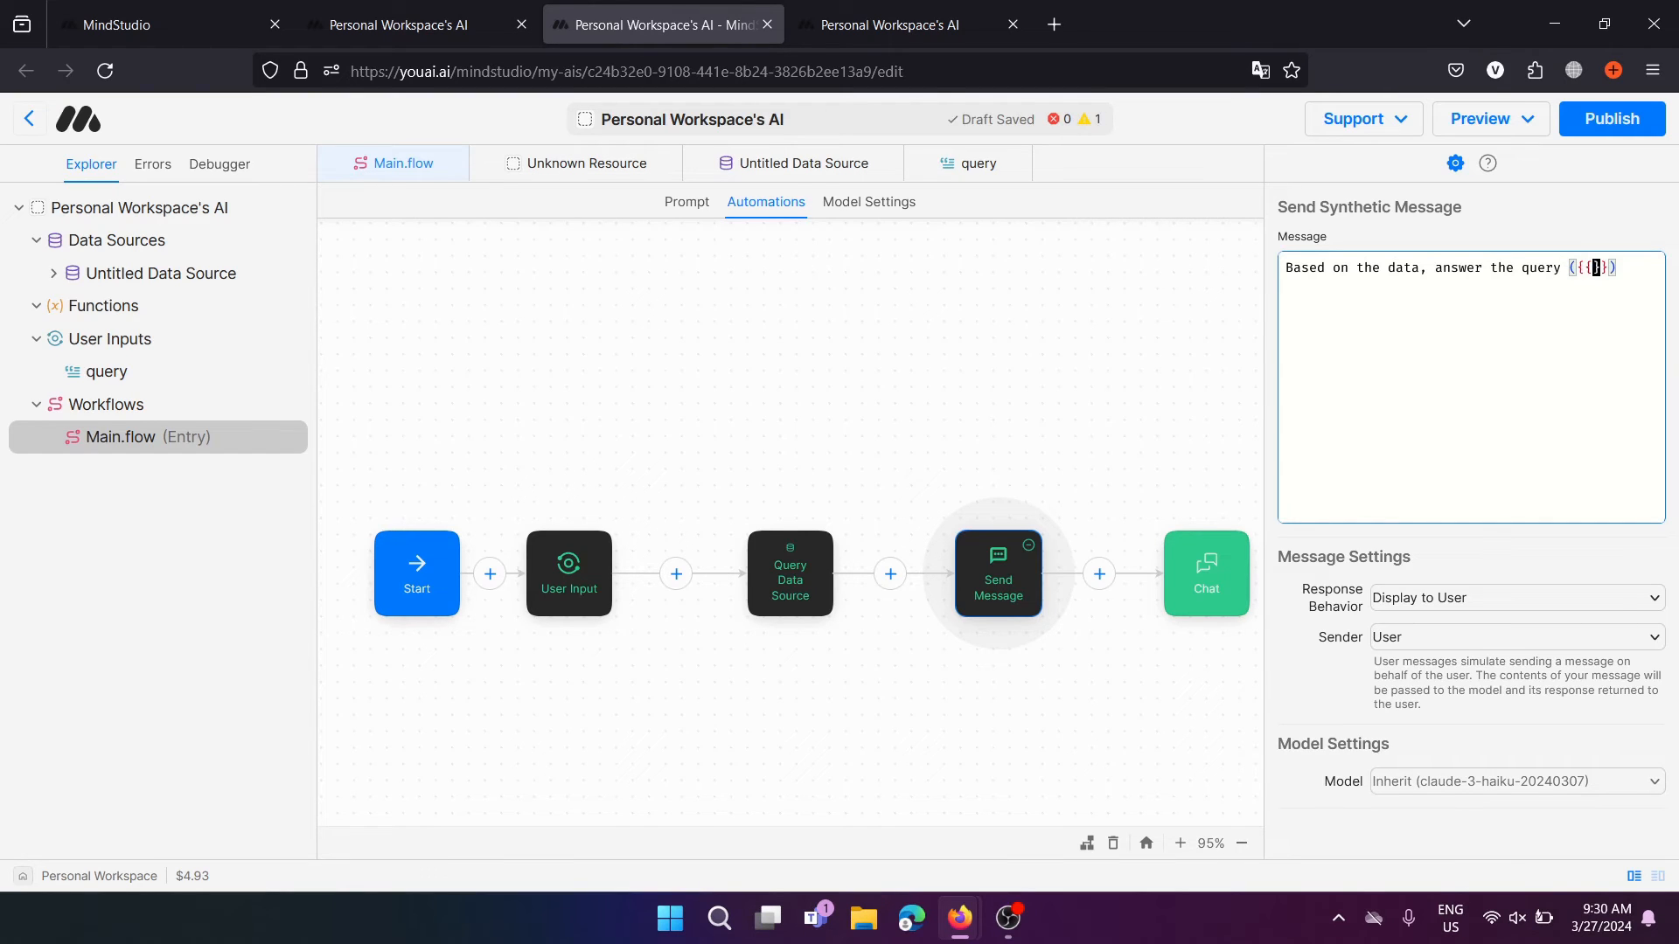
type("query")
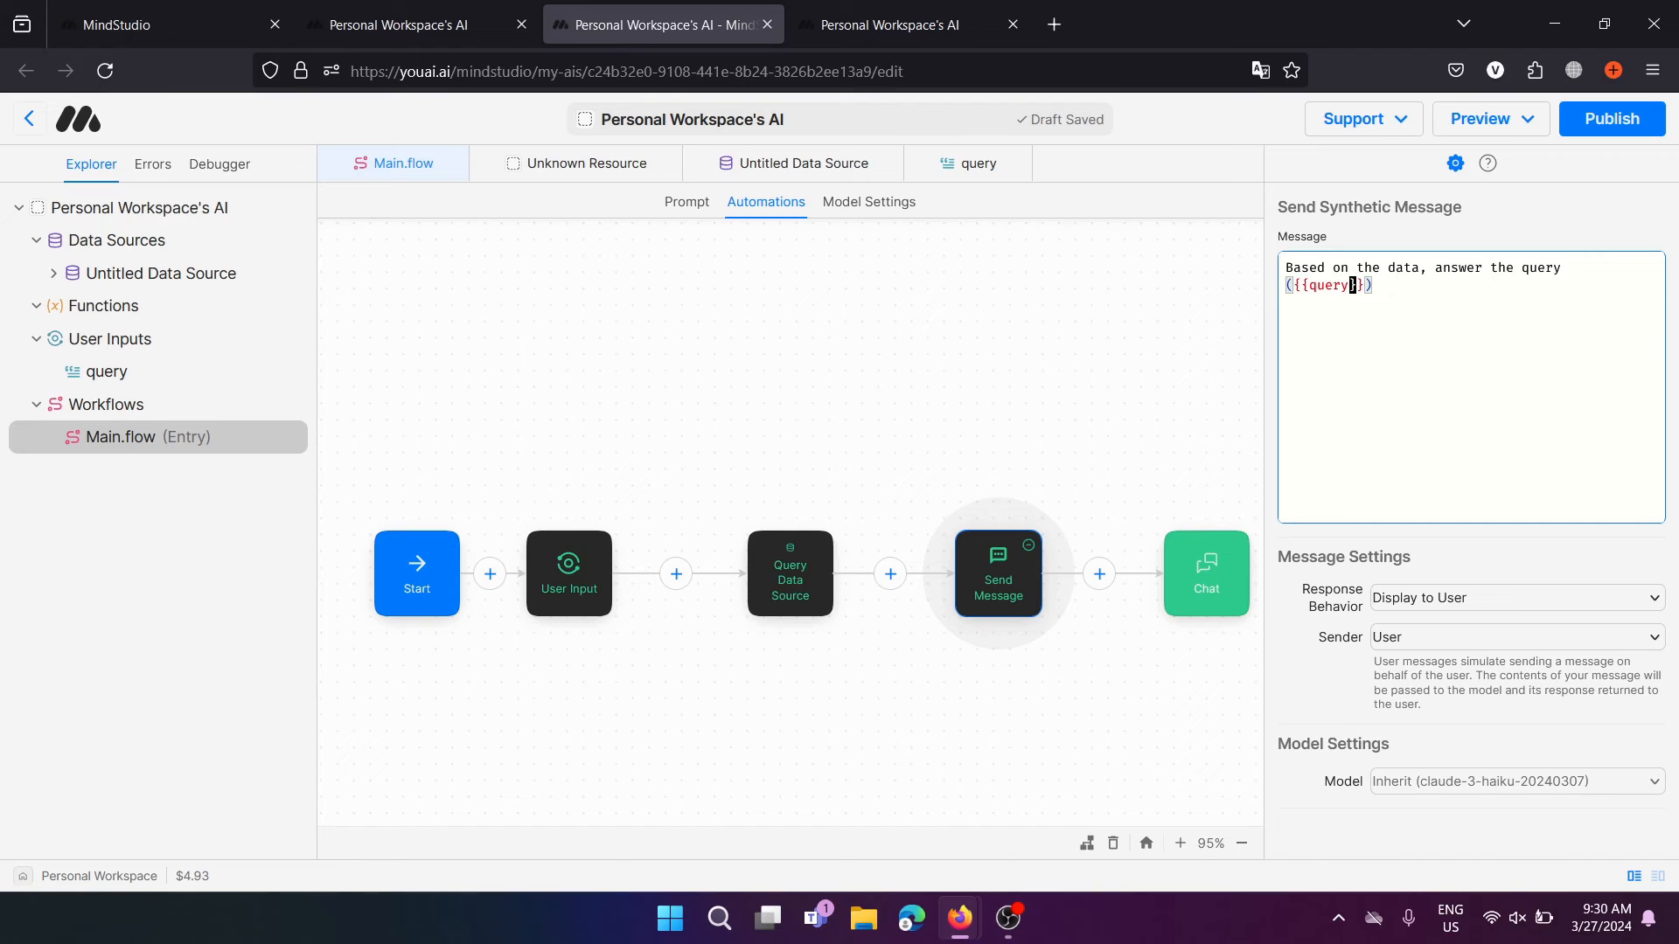
Append a 'data: {{data}}' line to the message and compare it with the Query Data Source step
left_click(1657, 284)
key("Return")
key("Return")
type("data:")
key("Return")
type("{{")
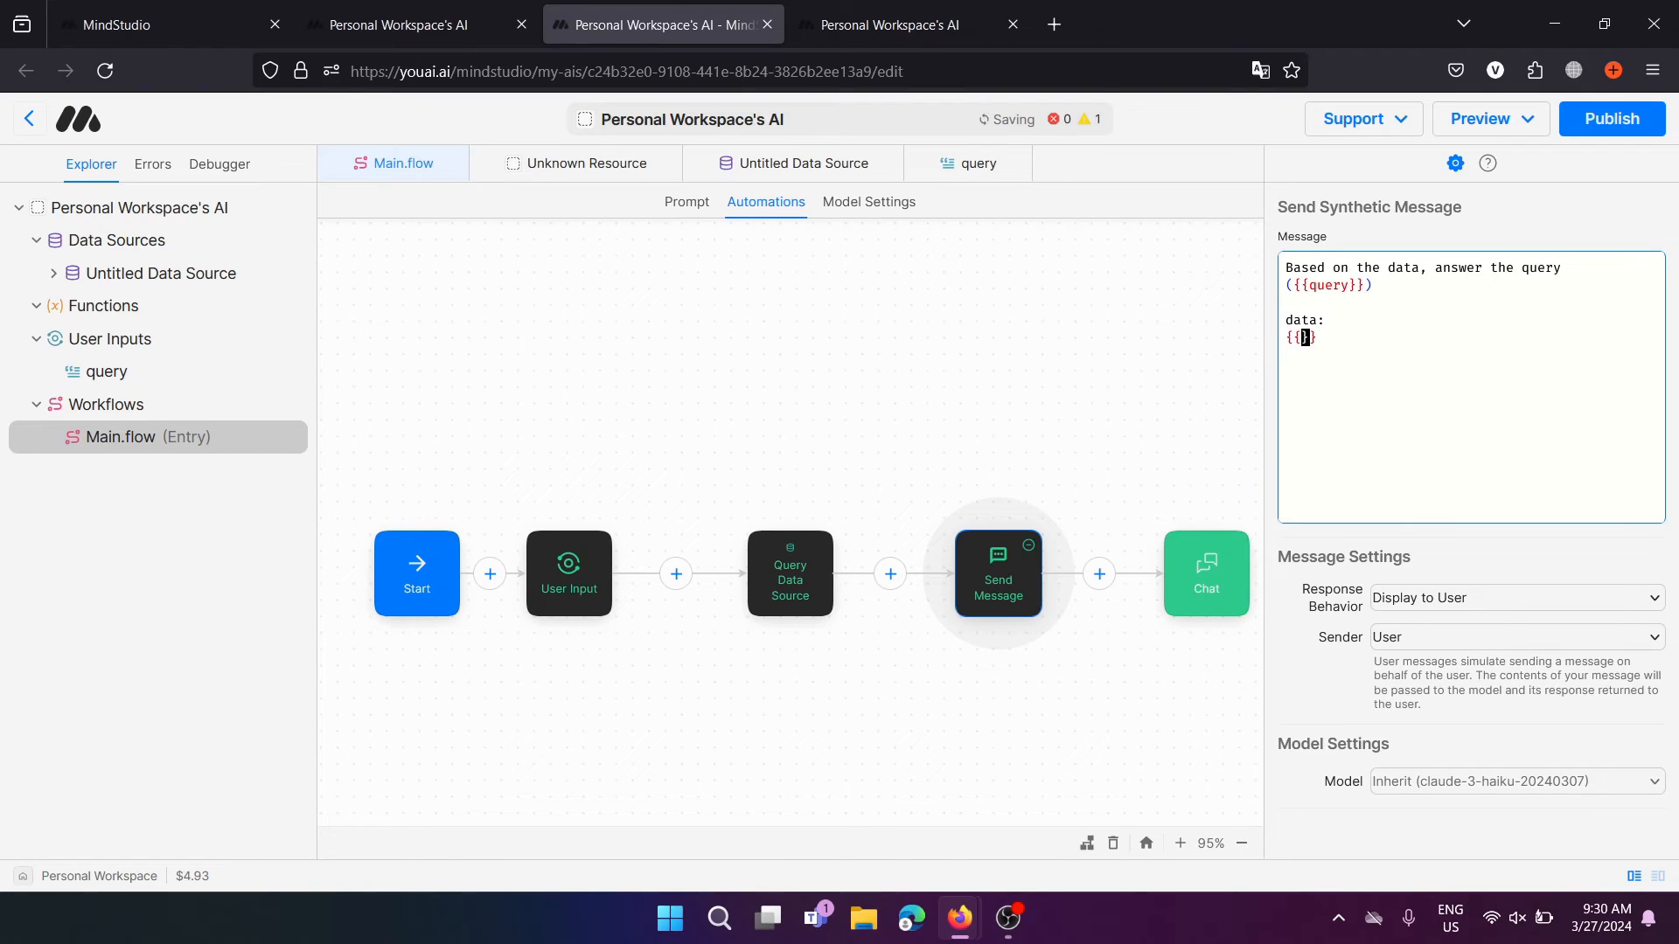
type("data")
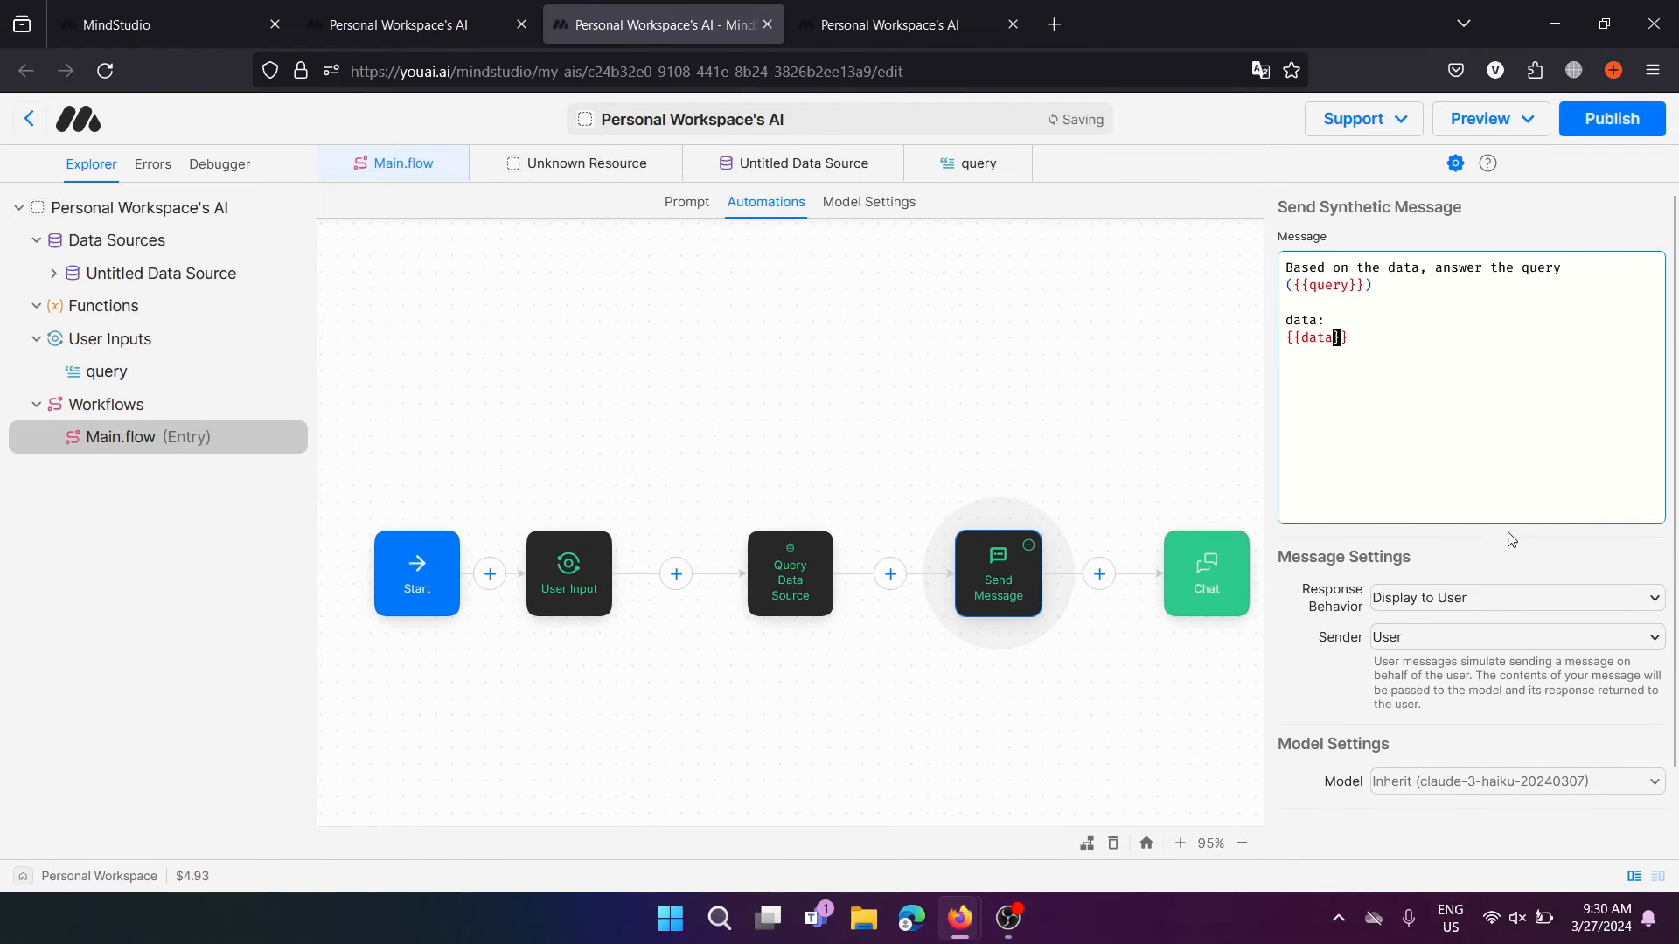
left_click(1436, 360)
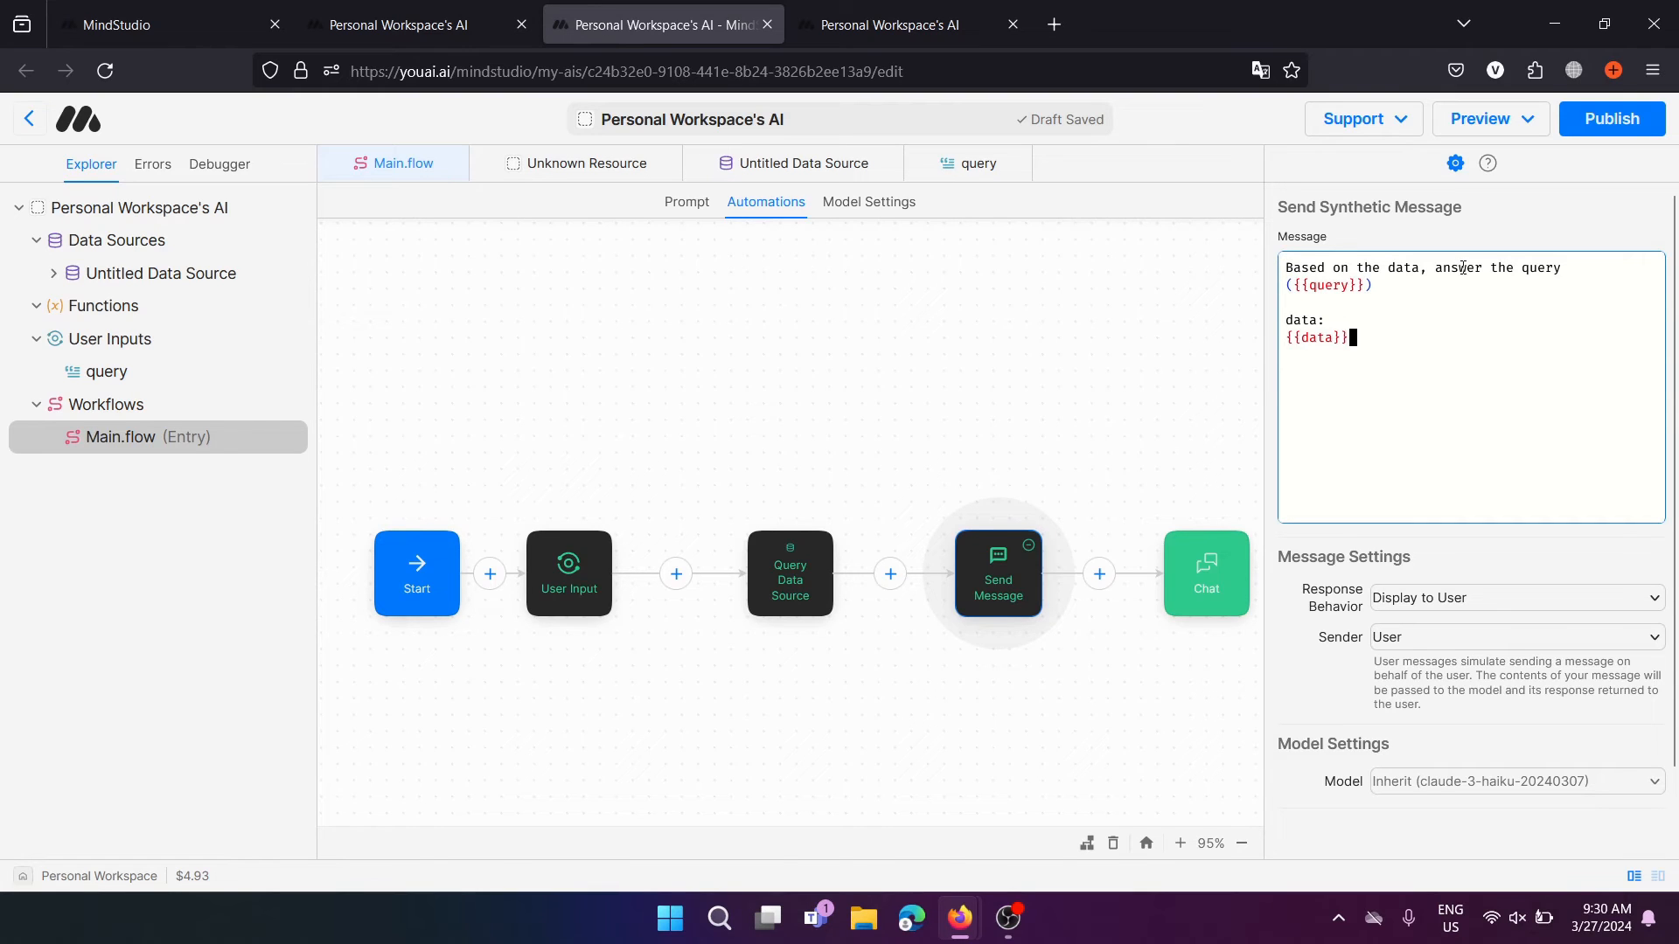
left_click_drag(1365, 289, 1296, 286)
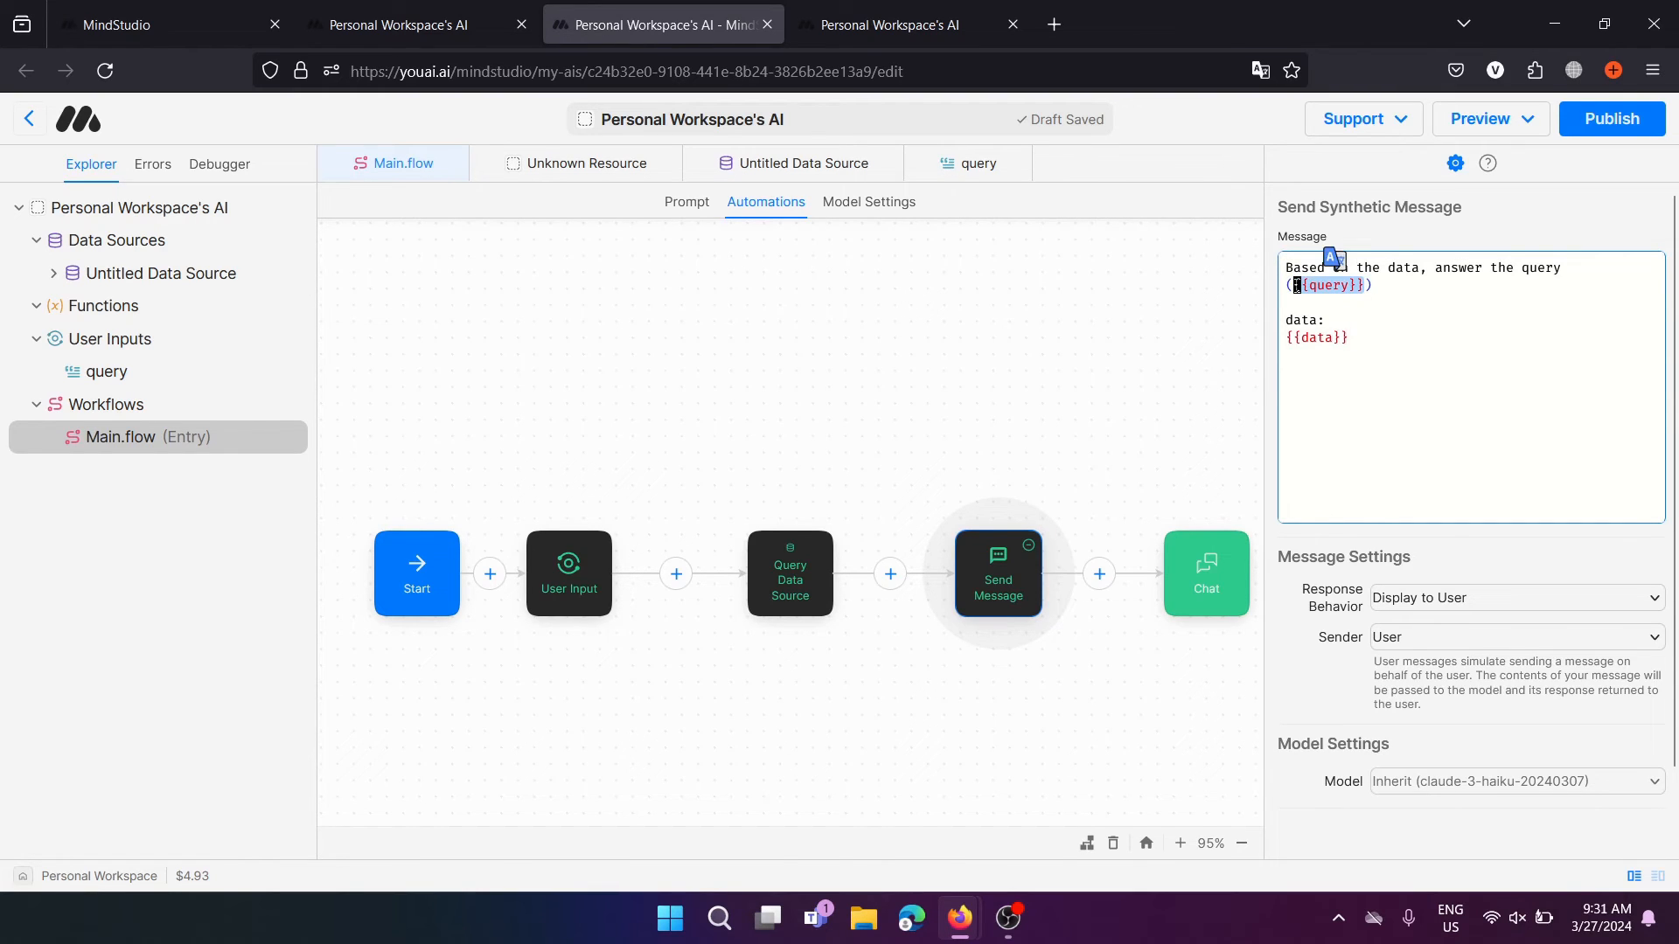
left_click_drag(1367, 340, 1297, 339)
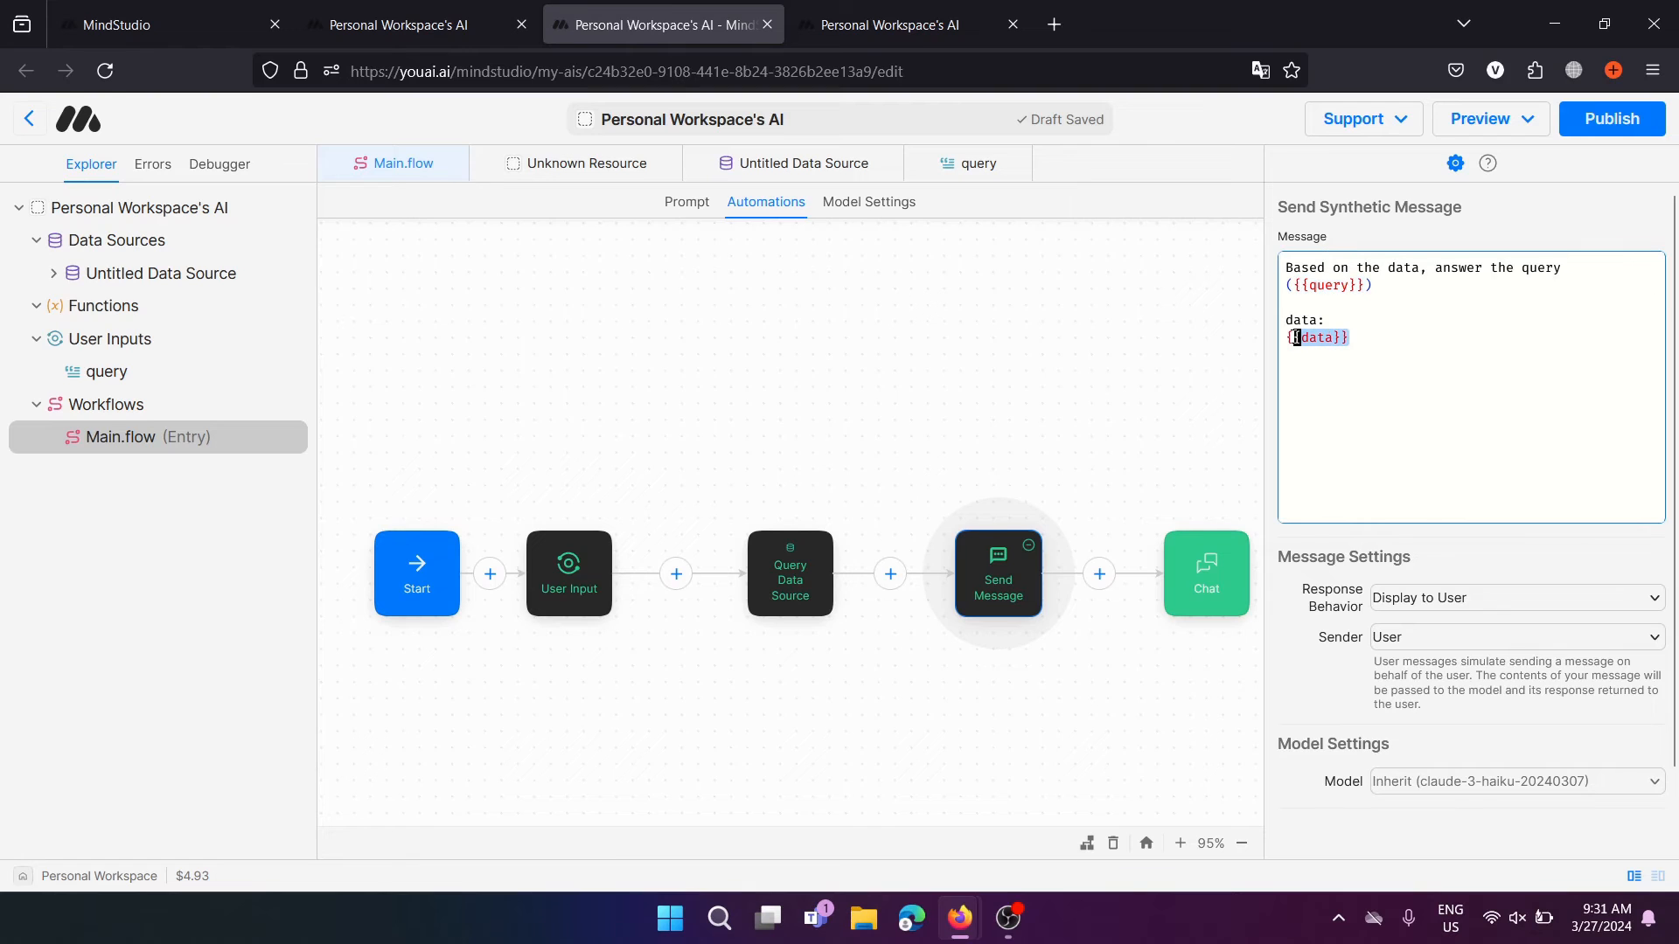
left_click(797, 584)
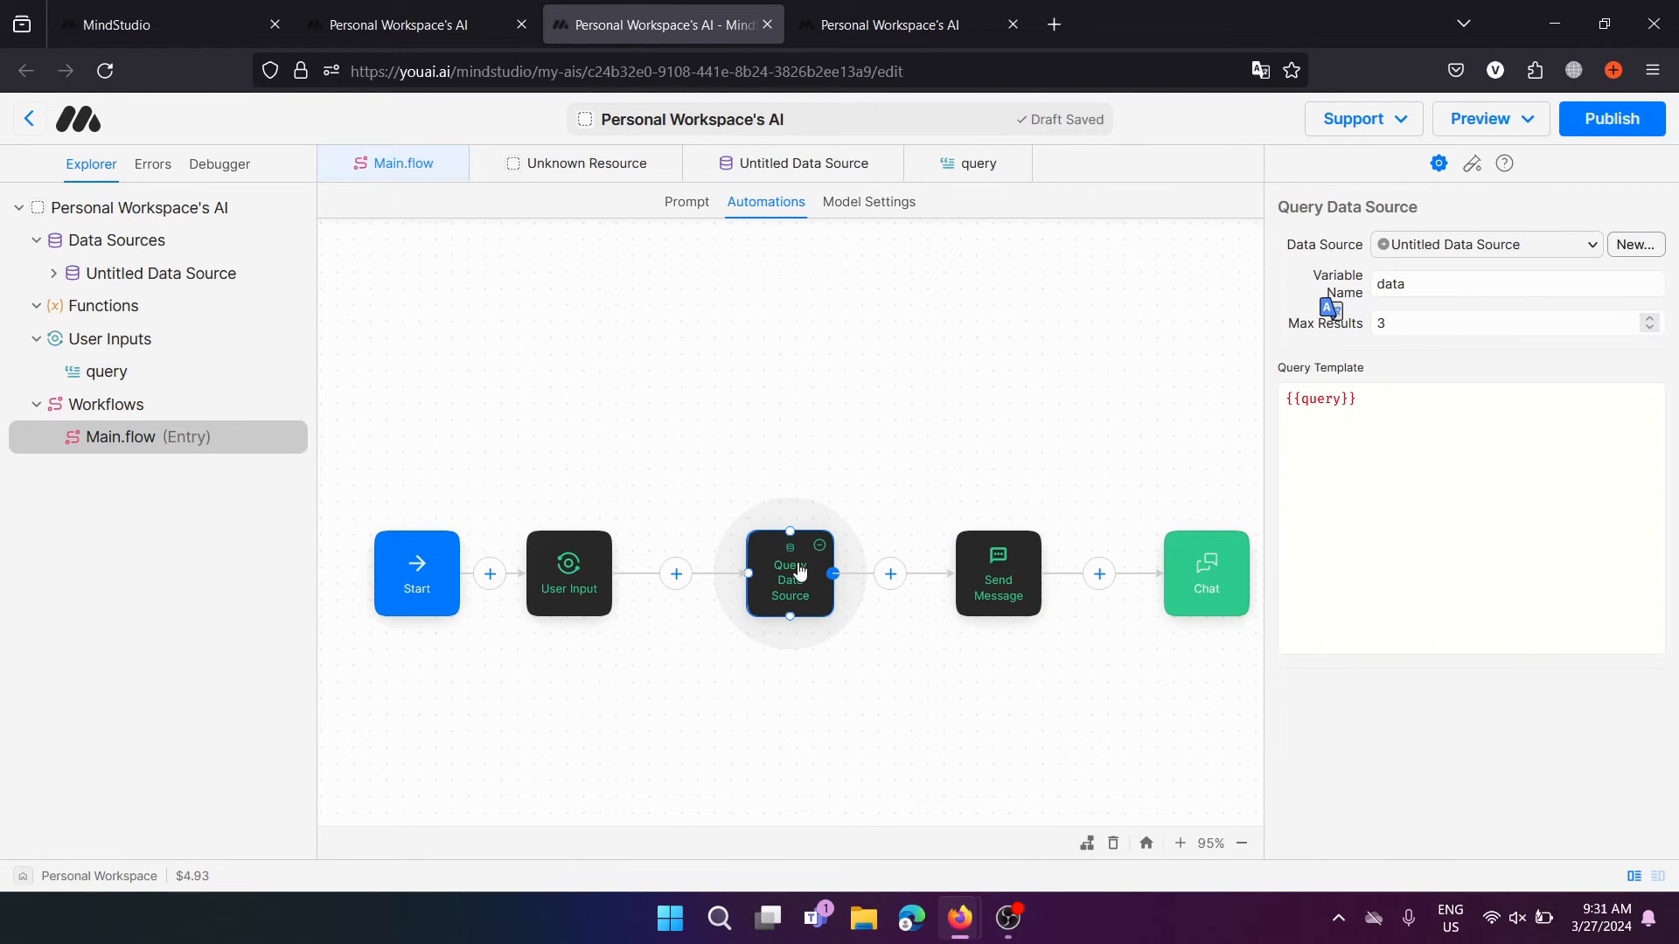
left_click(976, 584)
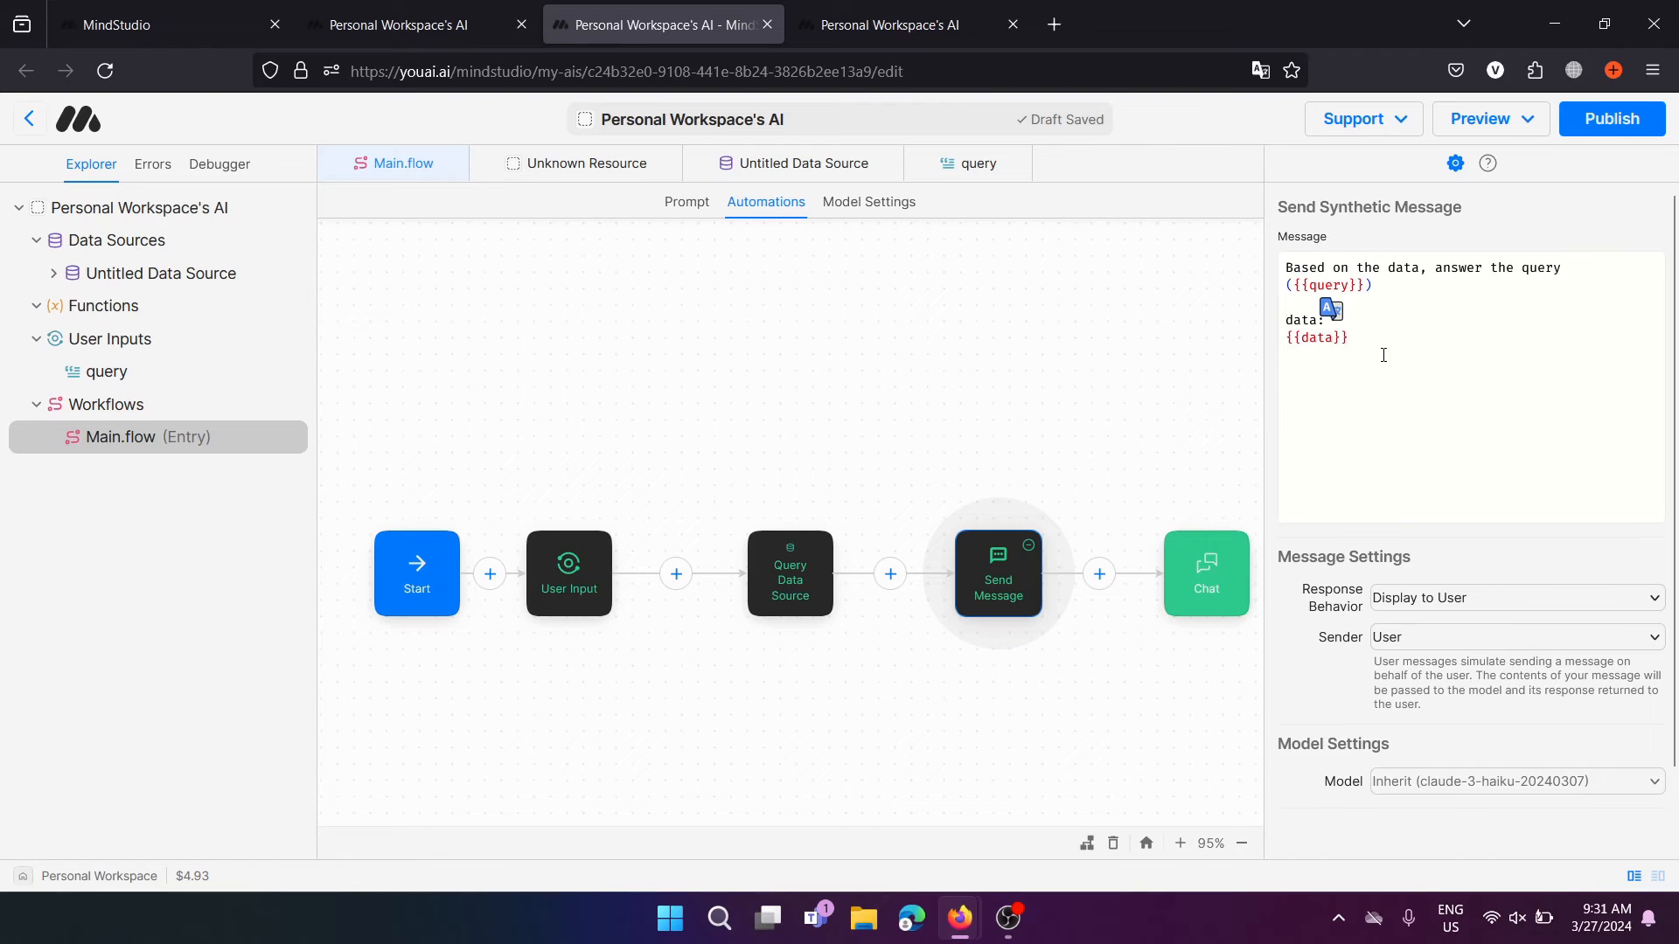
left_click(1348, 356)
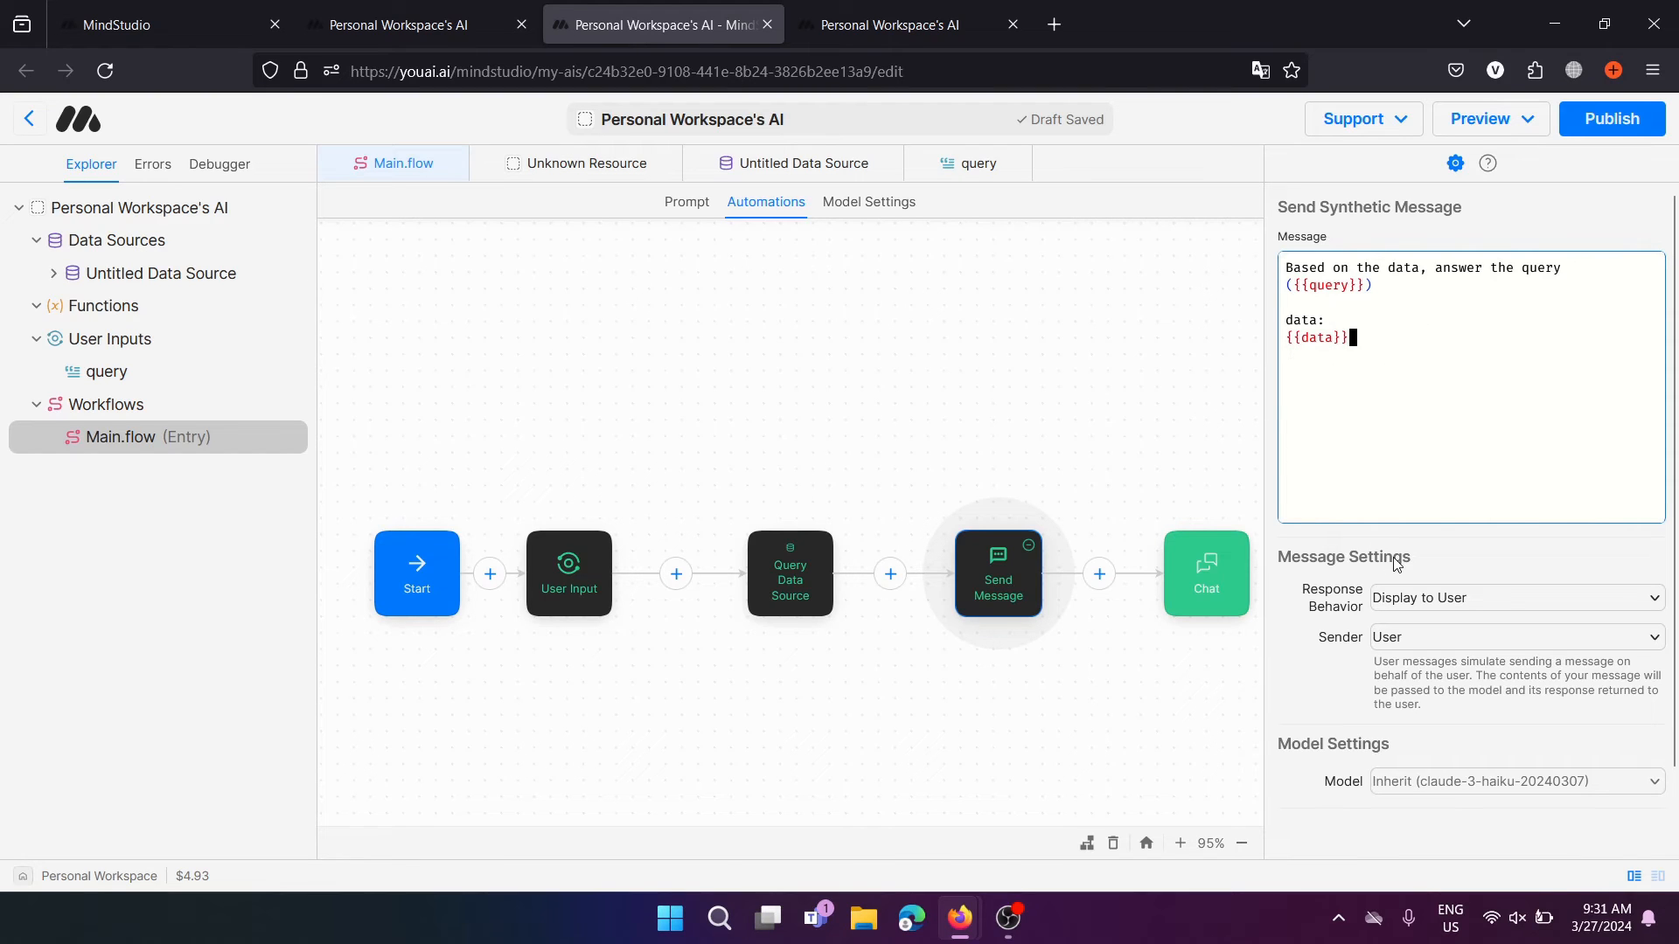
left_click(1483, 600)
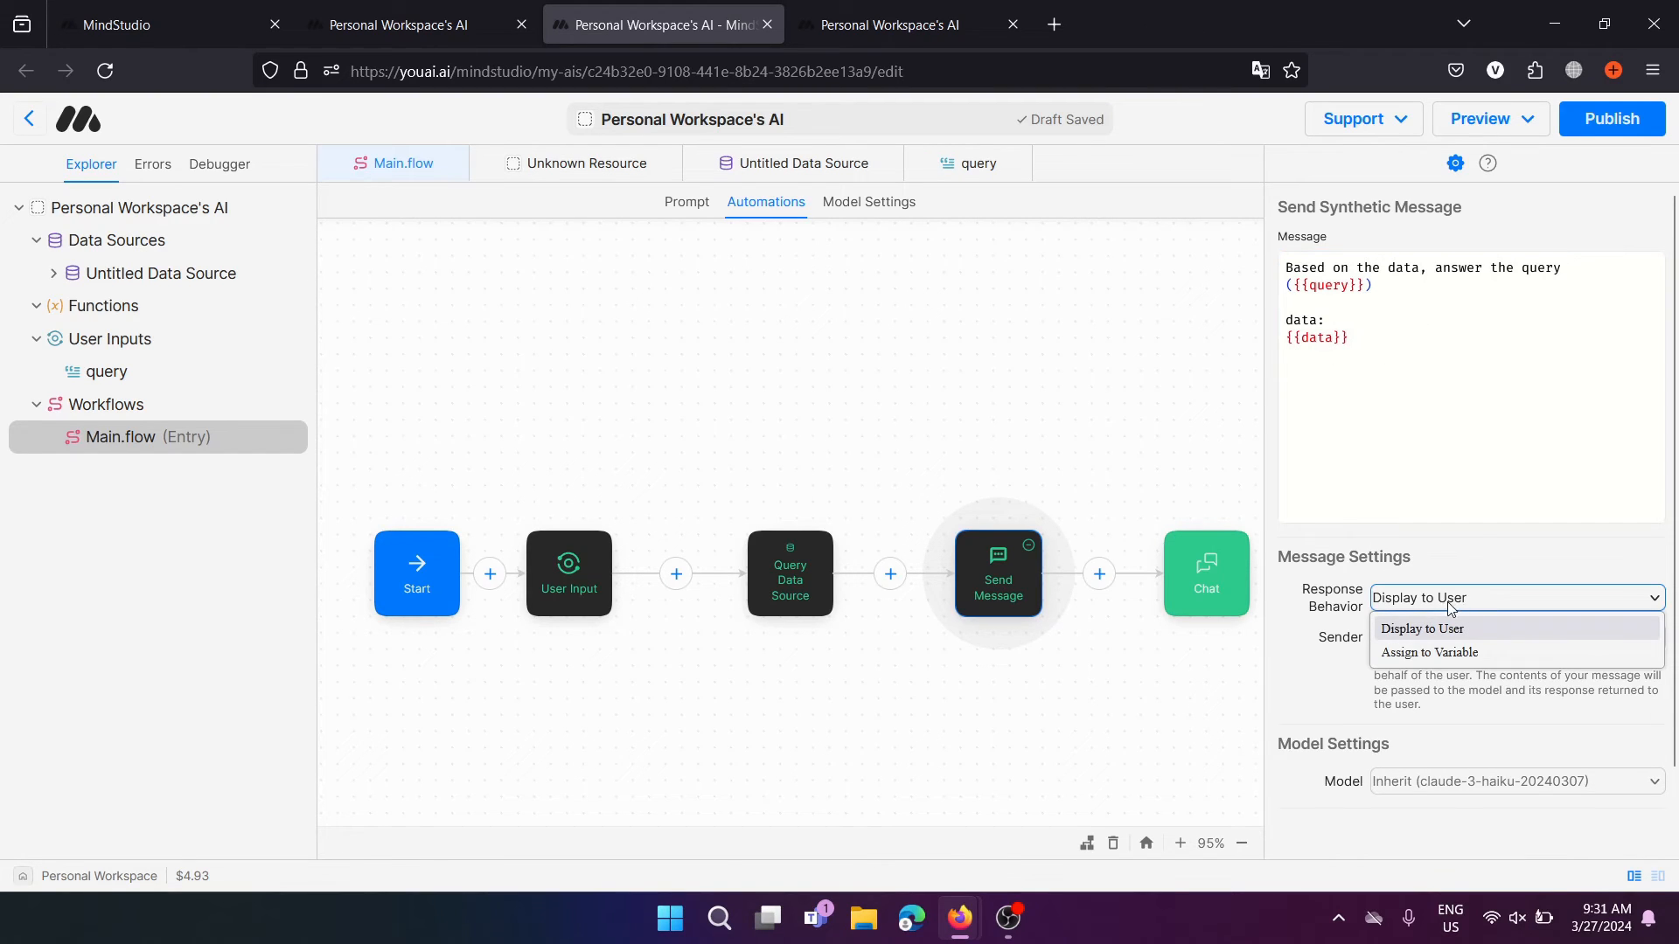
left_click(1492, 556)
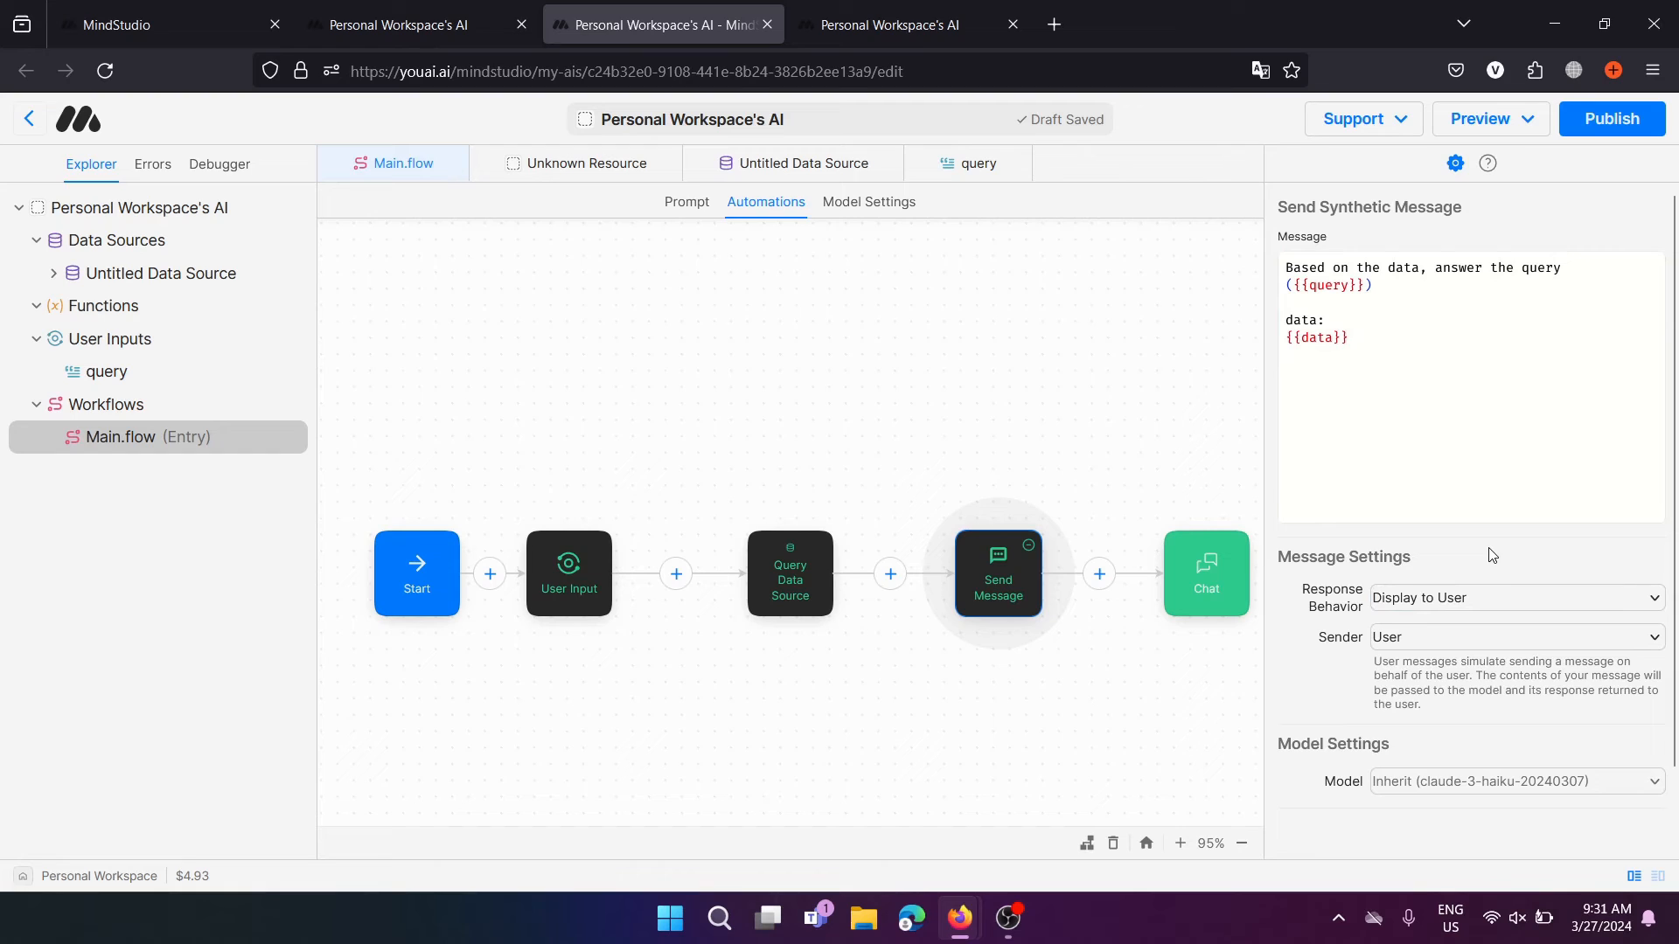
left_click(1390, 640)
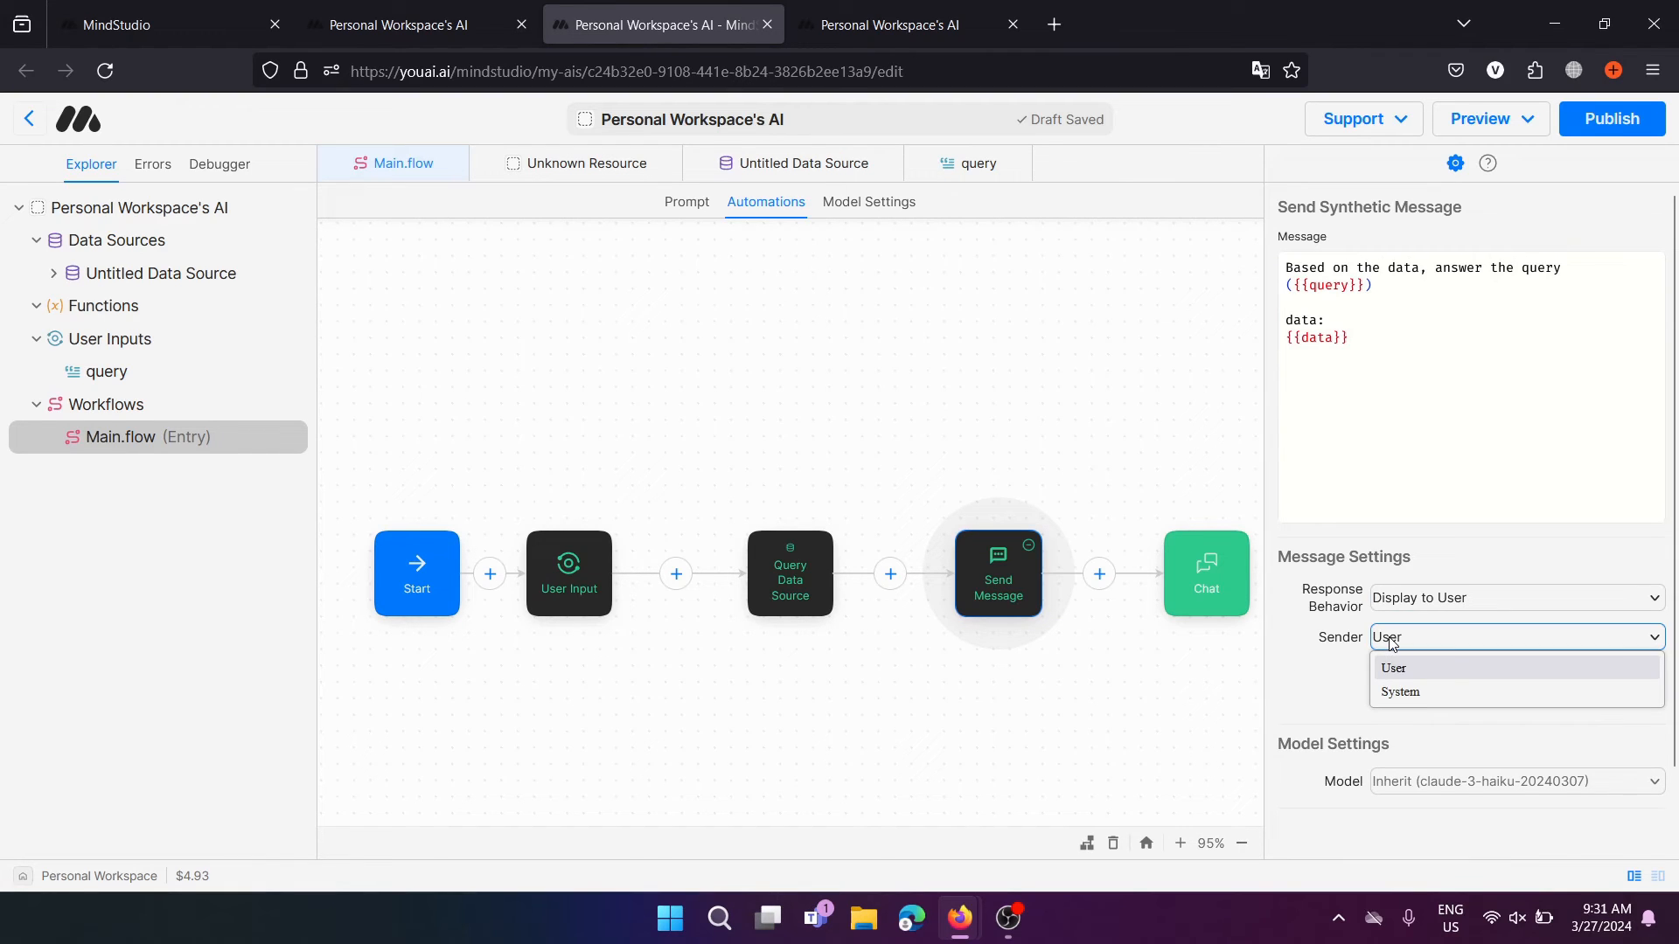
left_click(1400, 687)
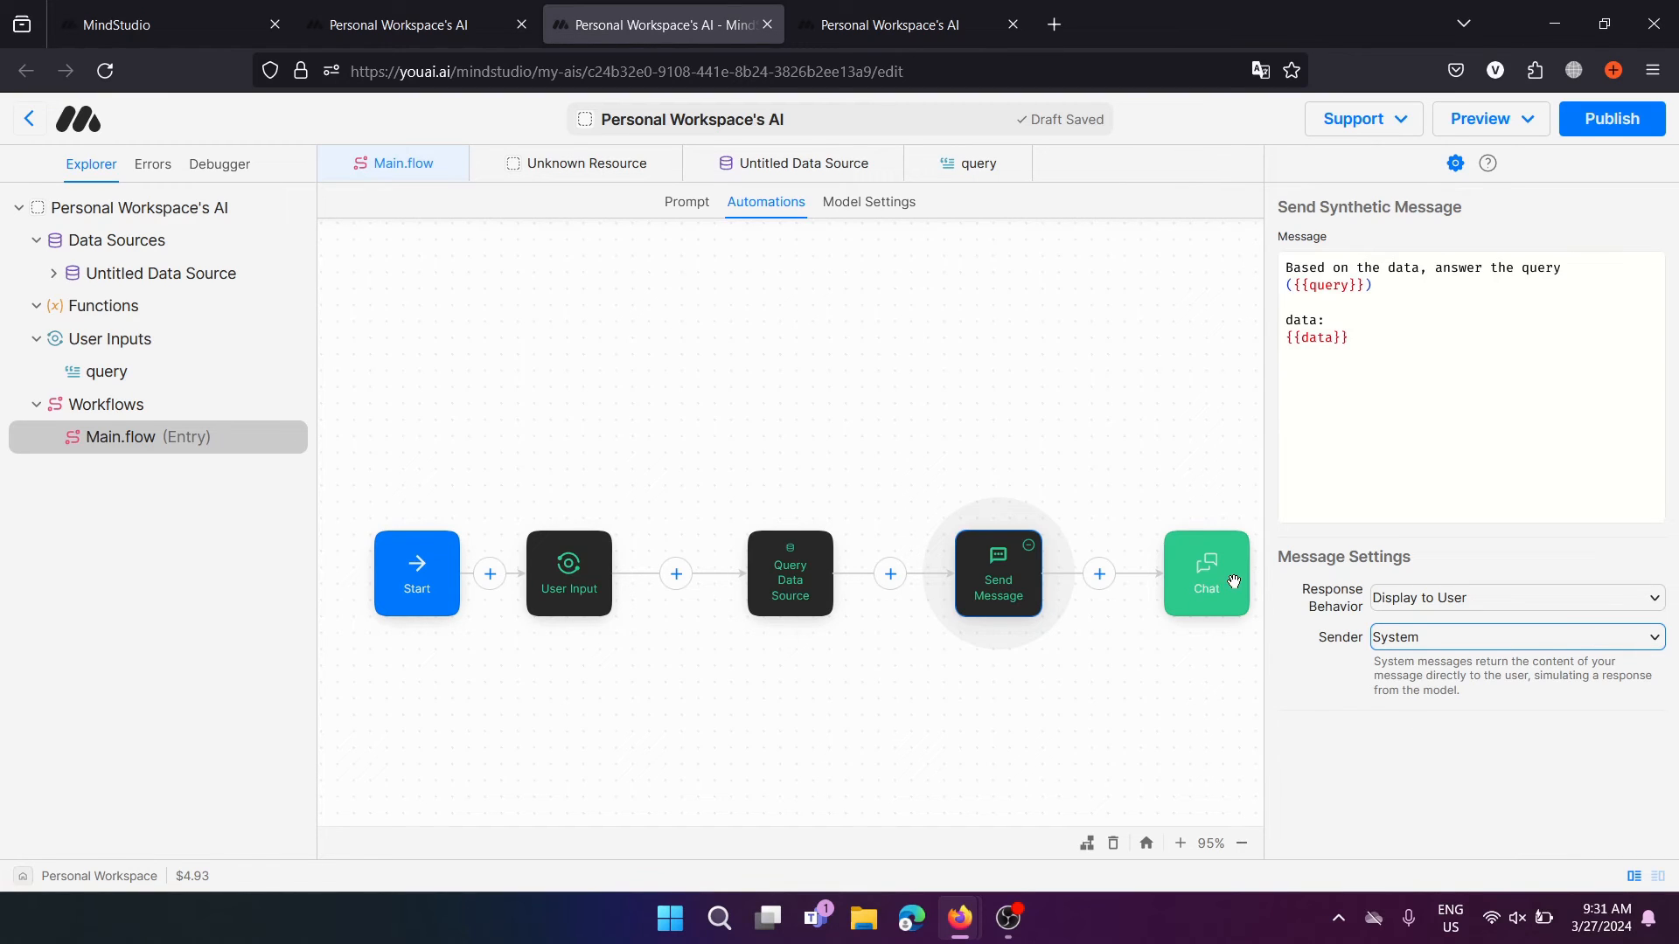
left_click(1412, 645)
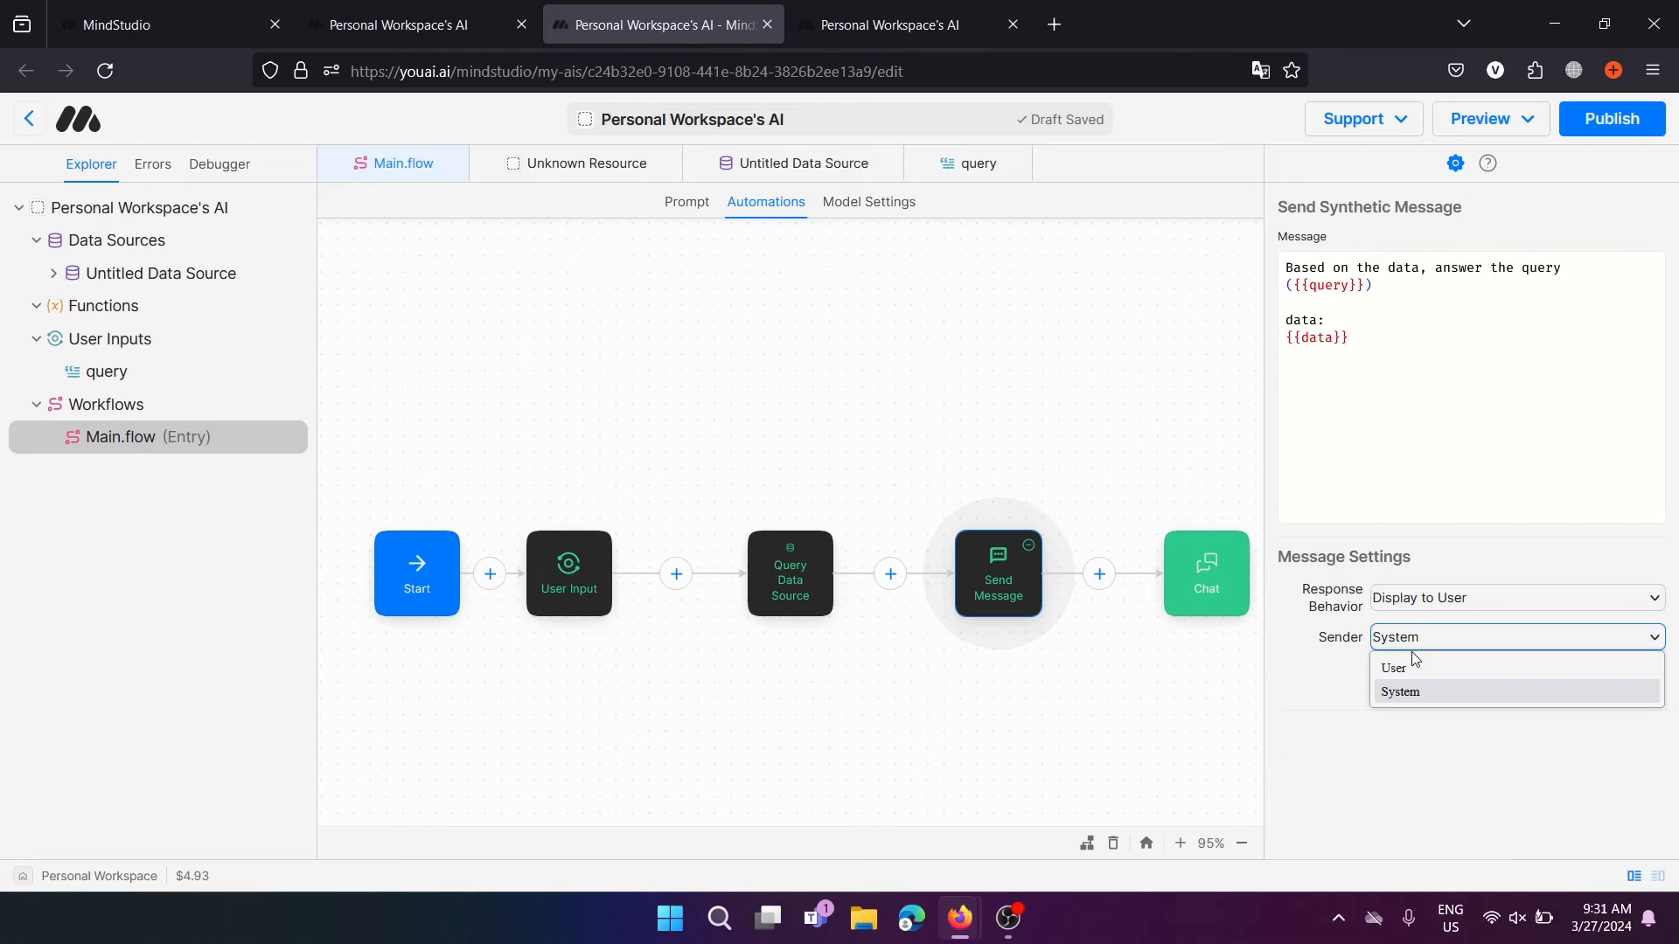
left_click(1429, 667)
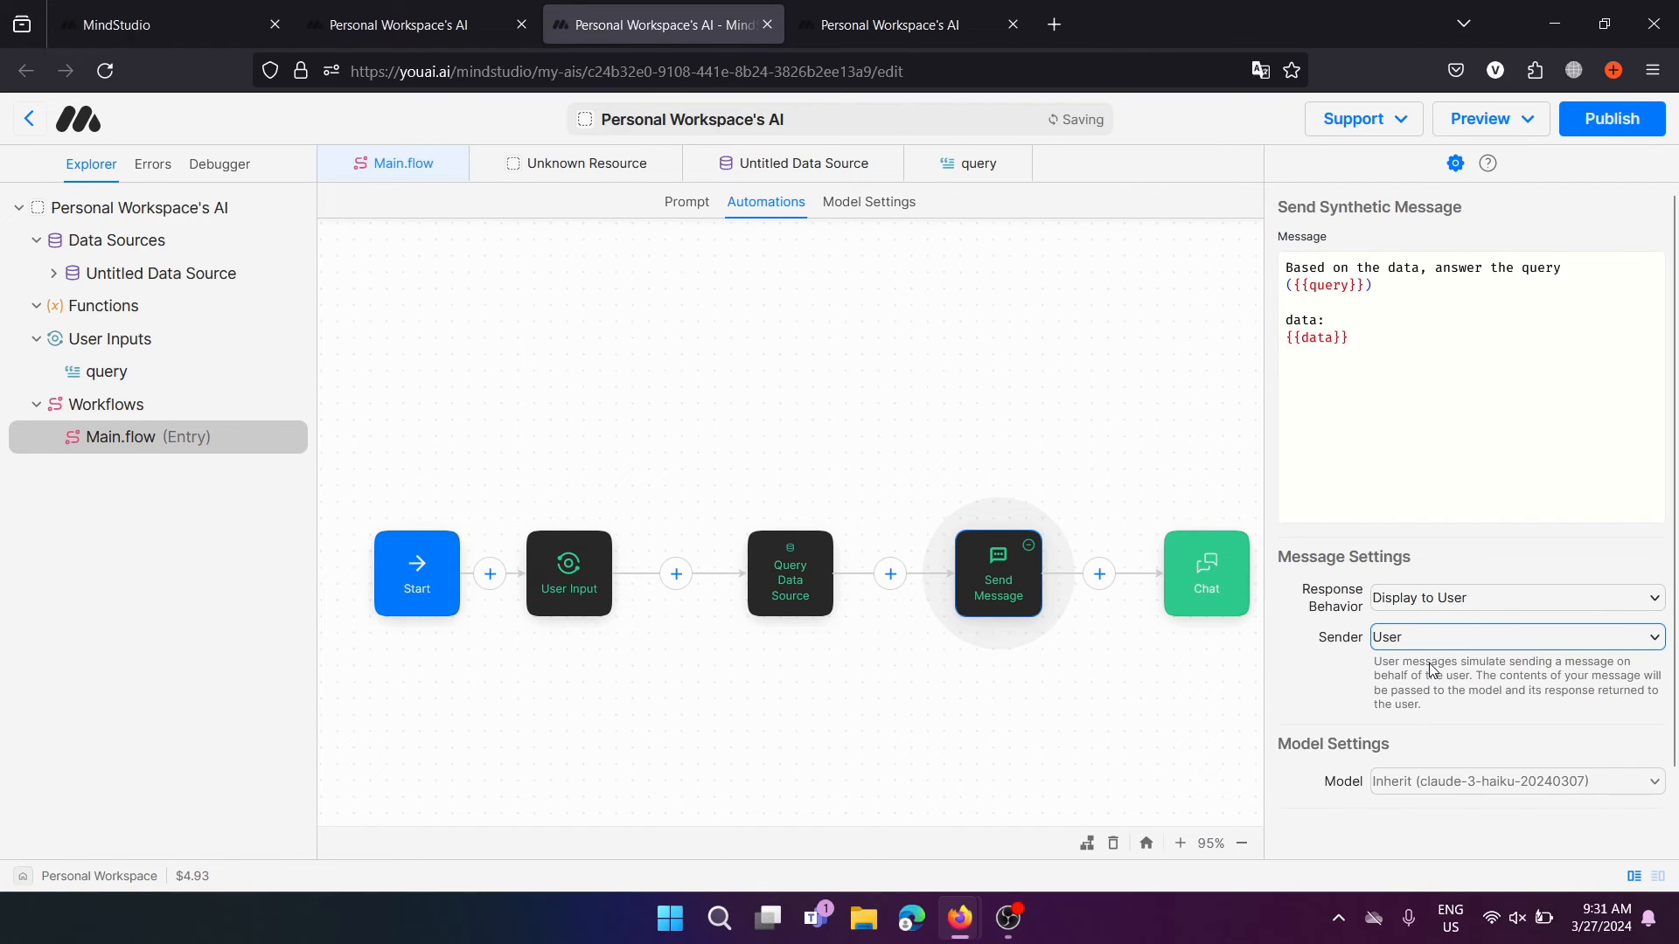
left_click(1466, 782)
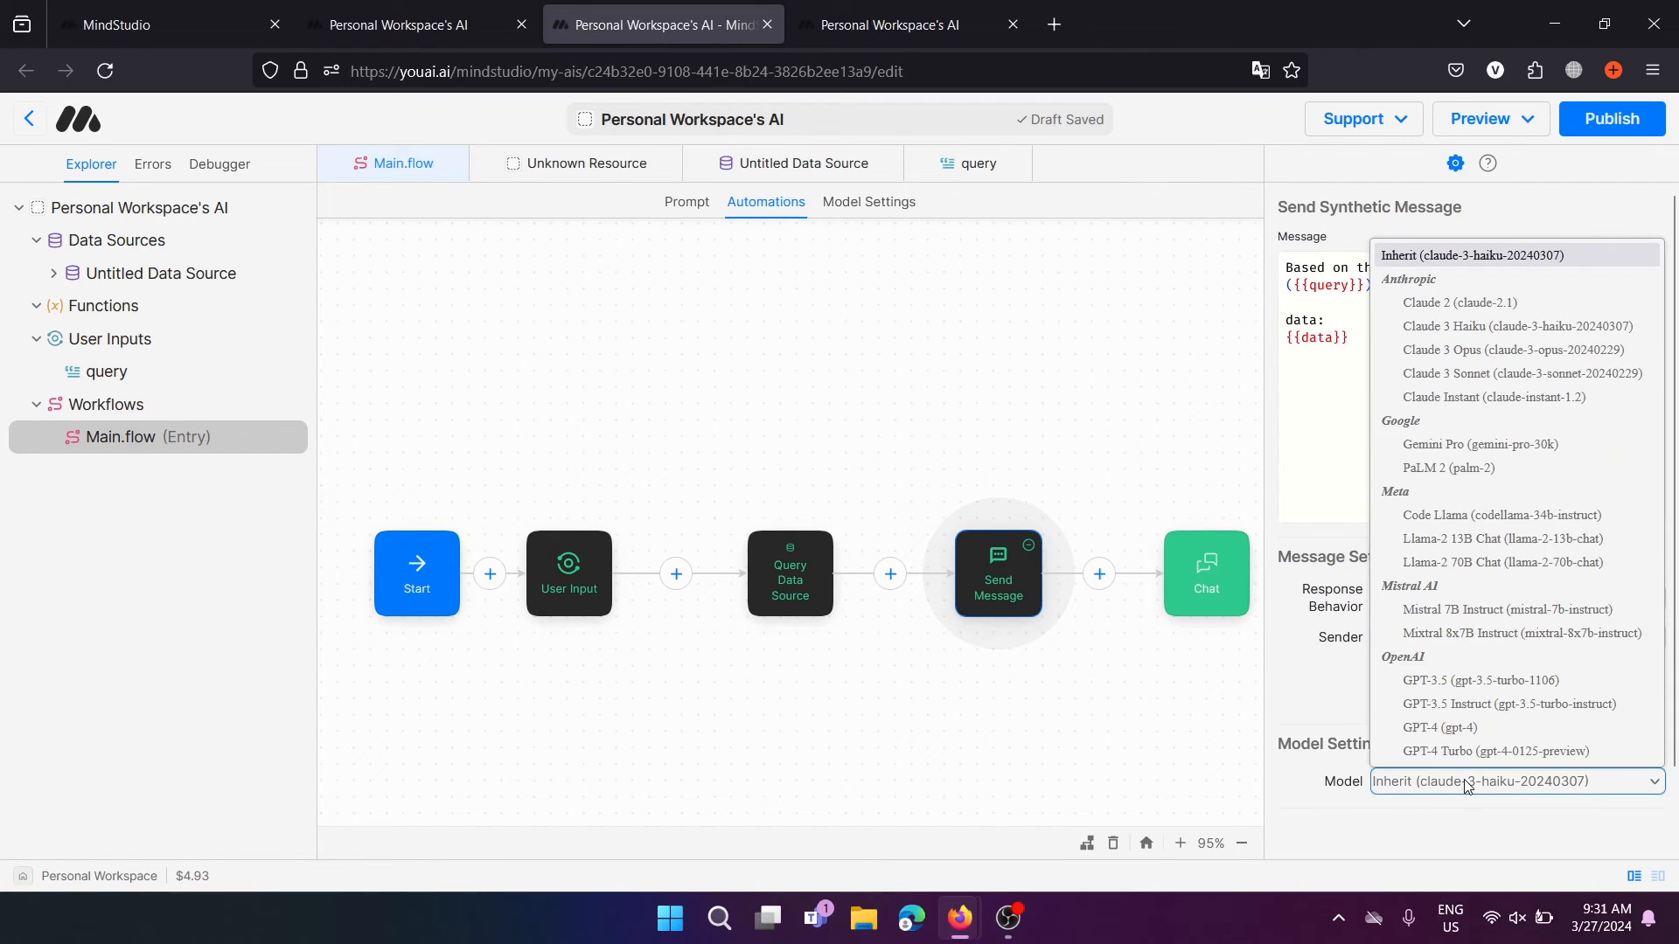
left_click(1316, 694)
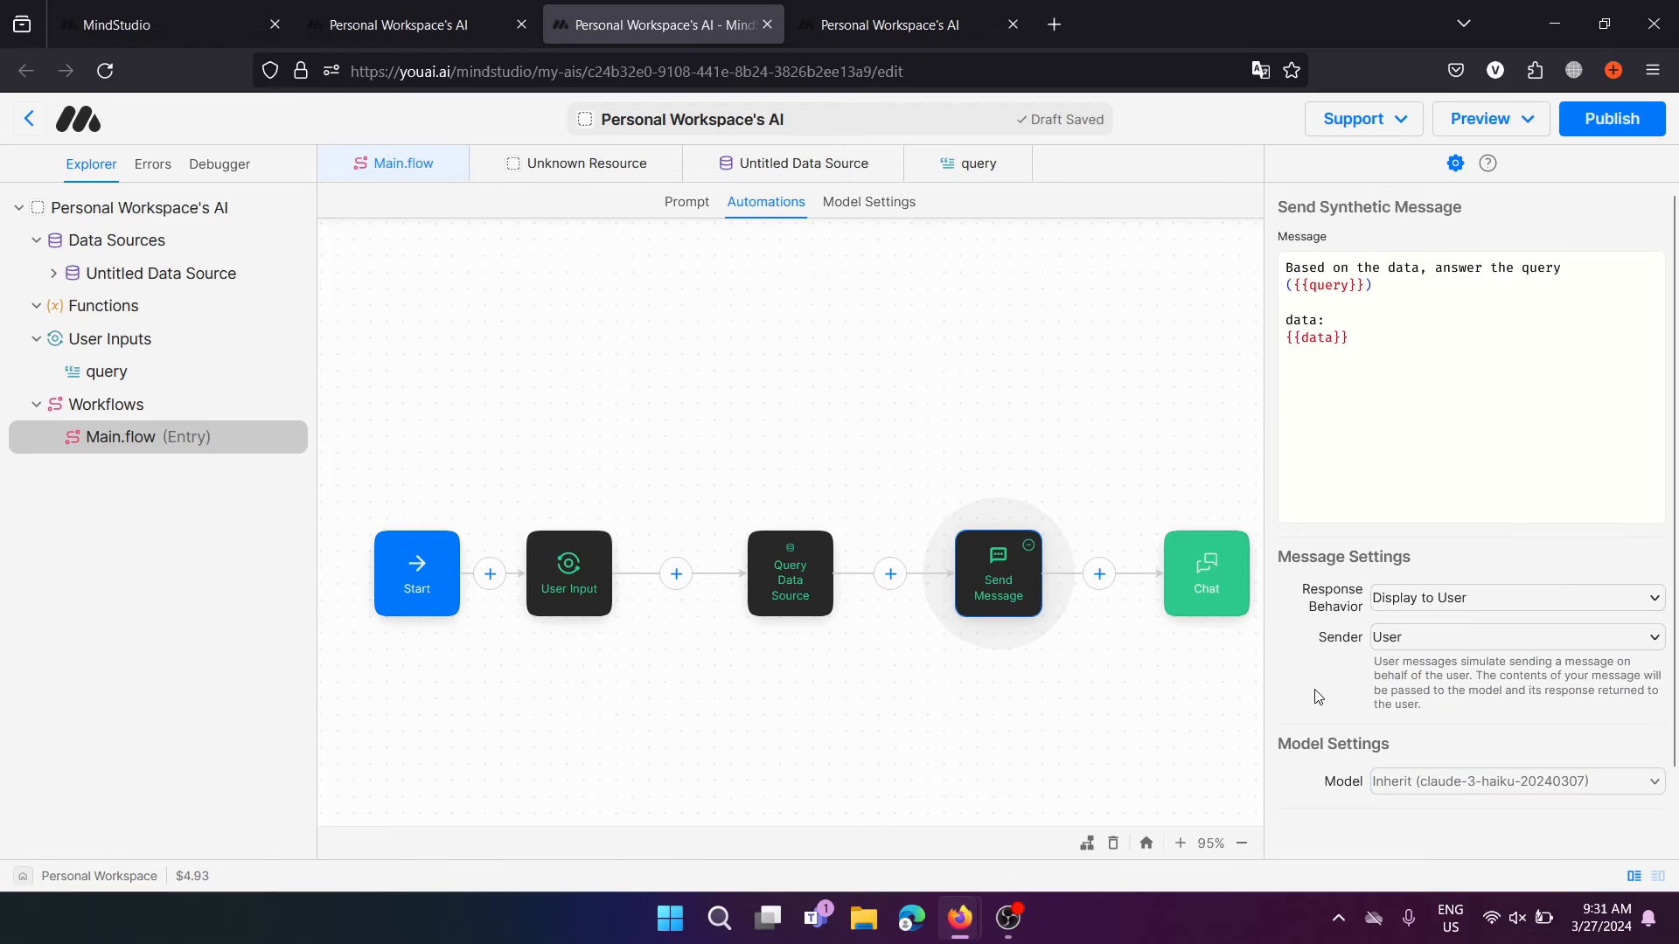
left_click(1448, 638)
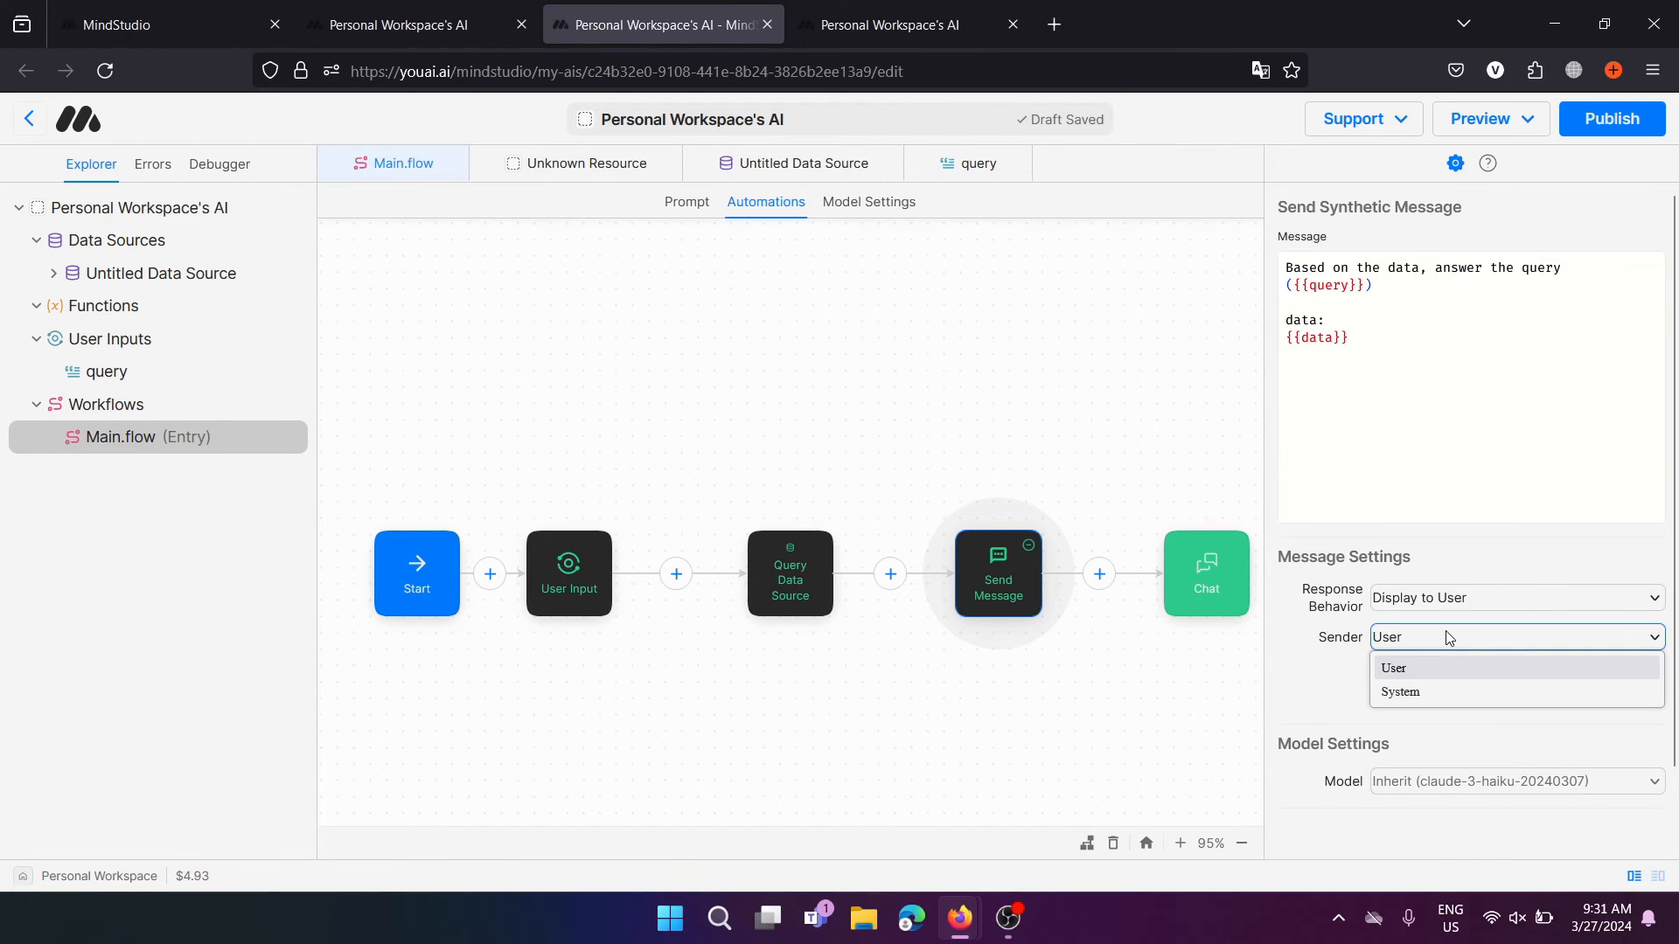
left_click(1354, 662)
left_click(764, 321)
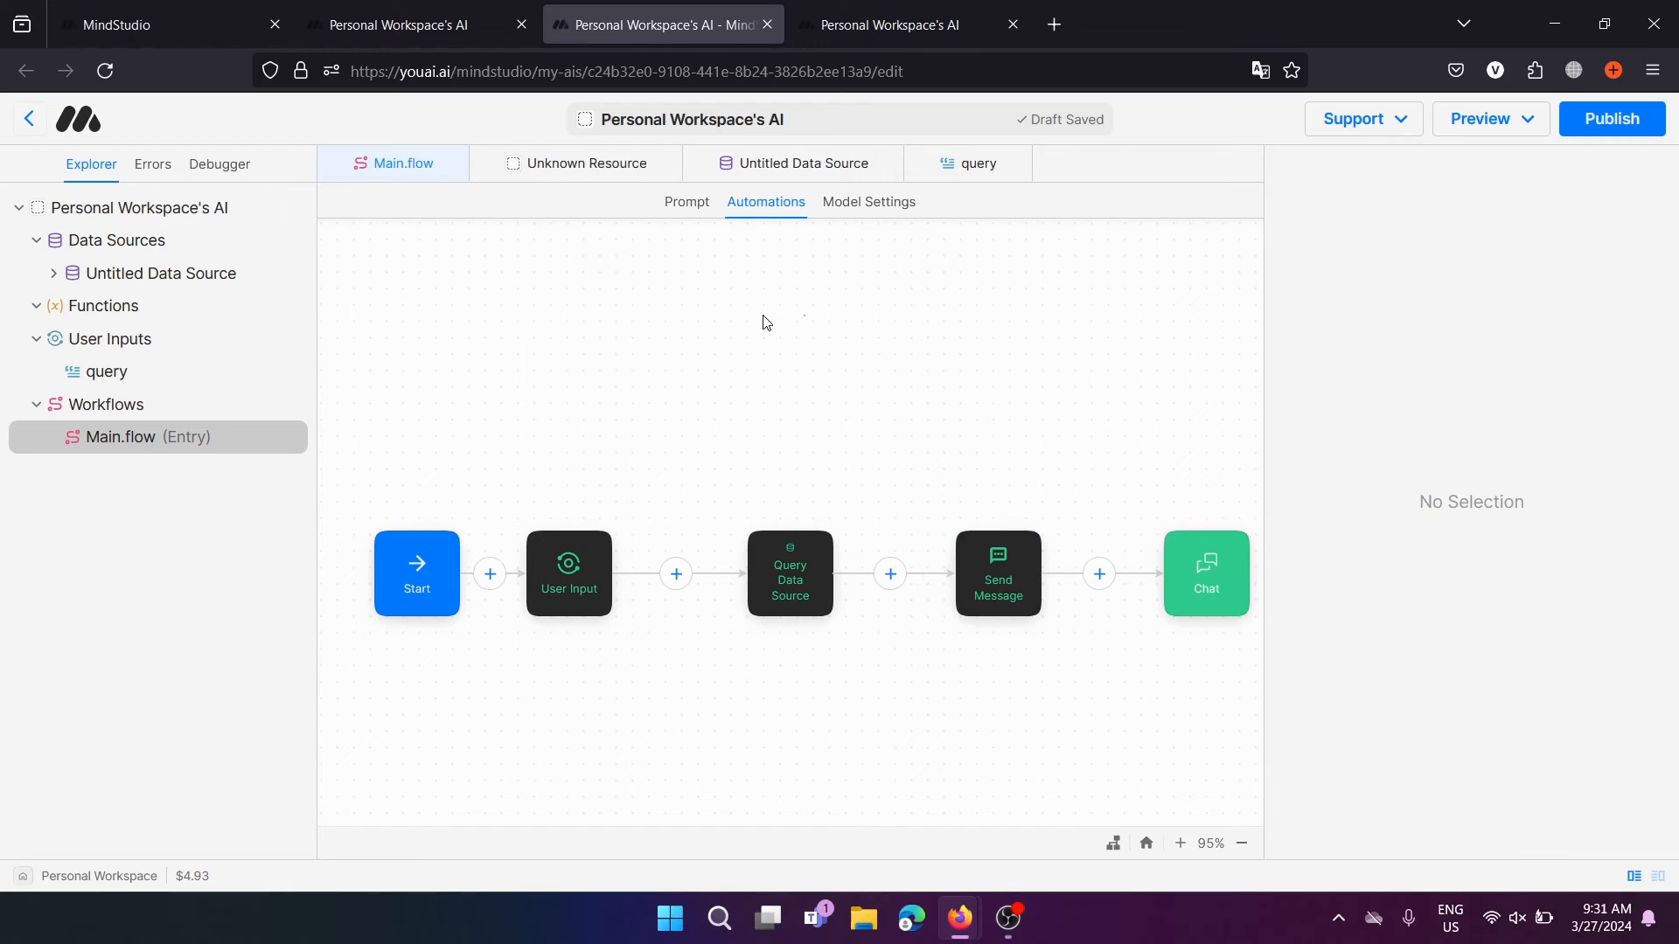
Delete the 'Hello. How can I help?' greeting from the Chat step's system introduction
left_click(1209, 557)
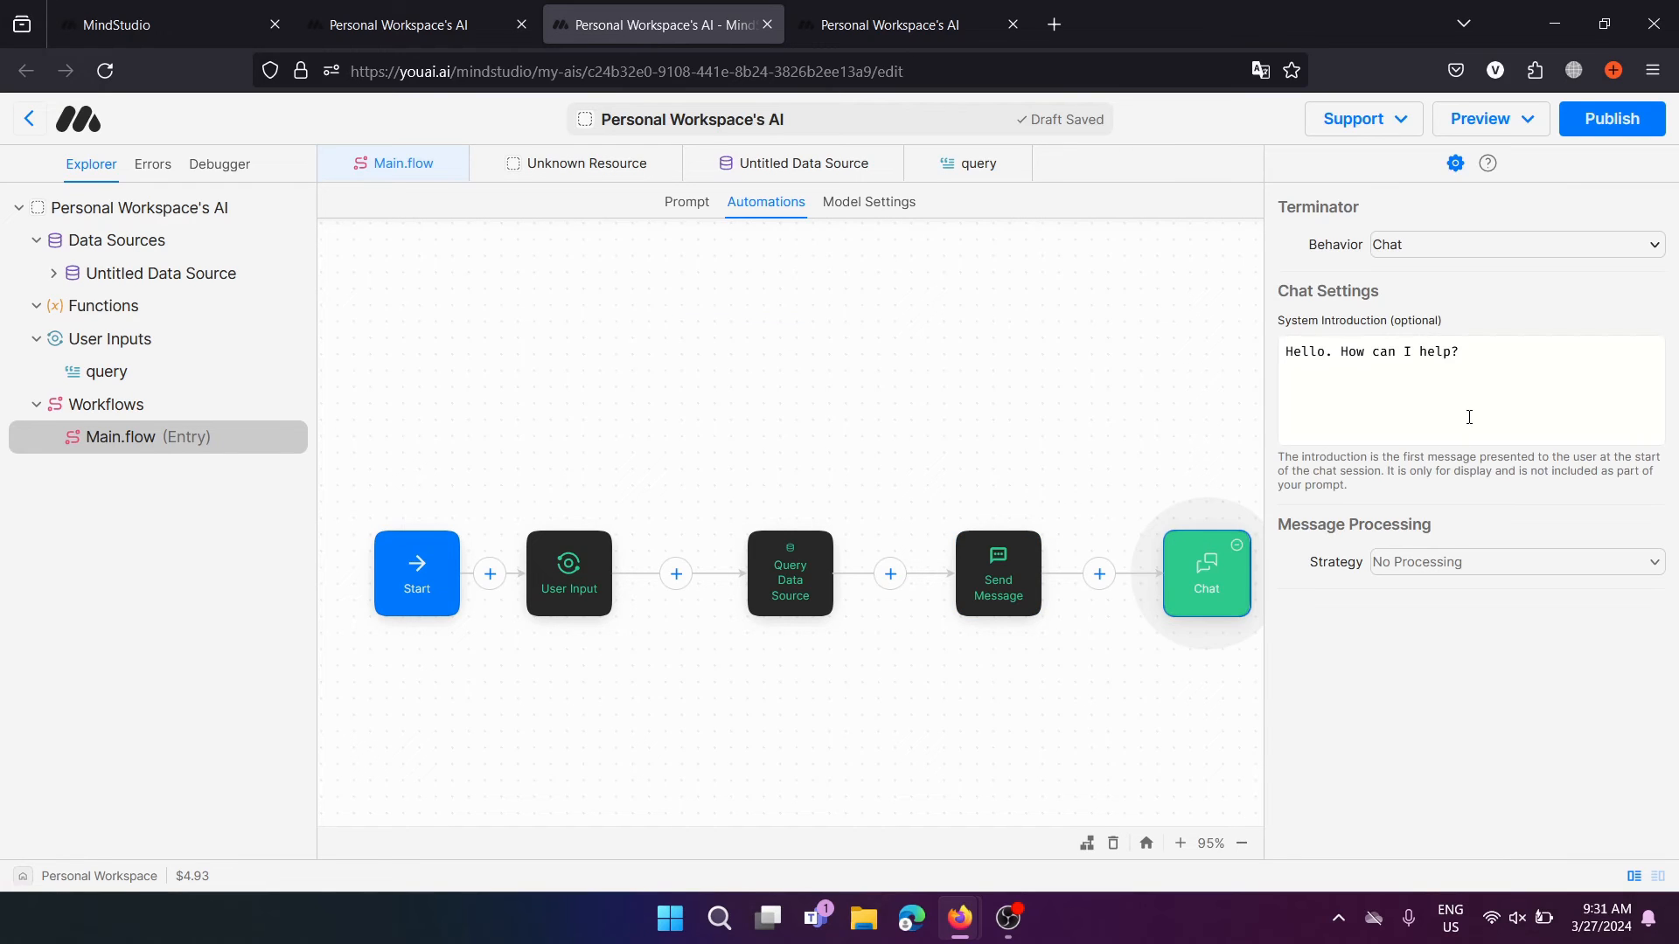
left_click(1514, 377)
key("ctrl+a")
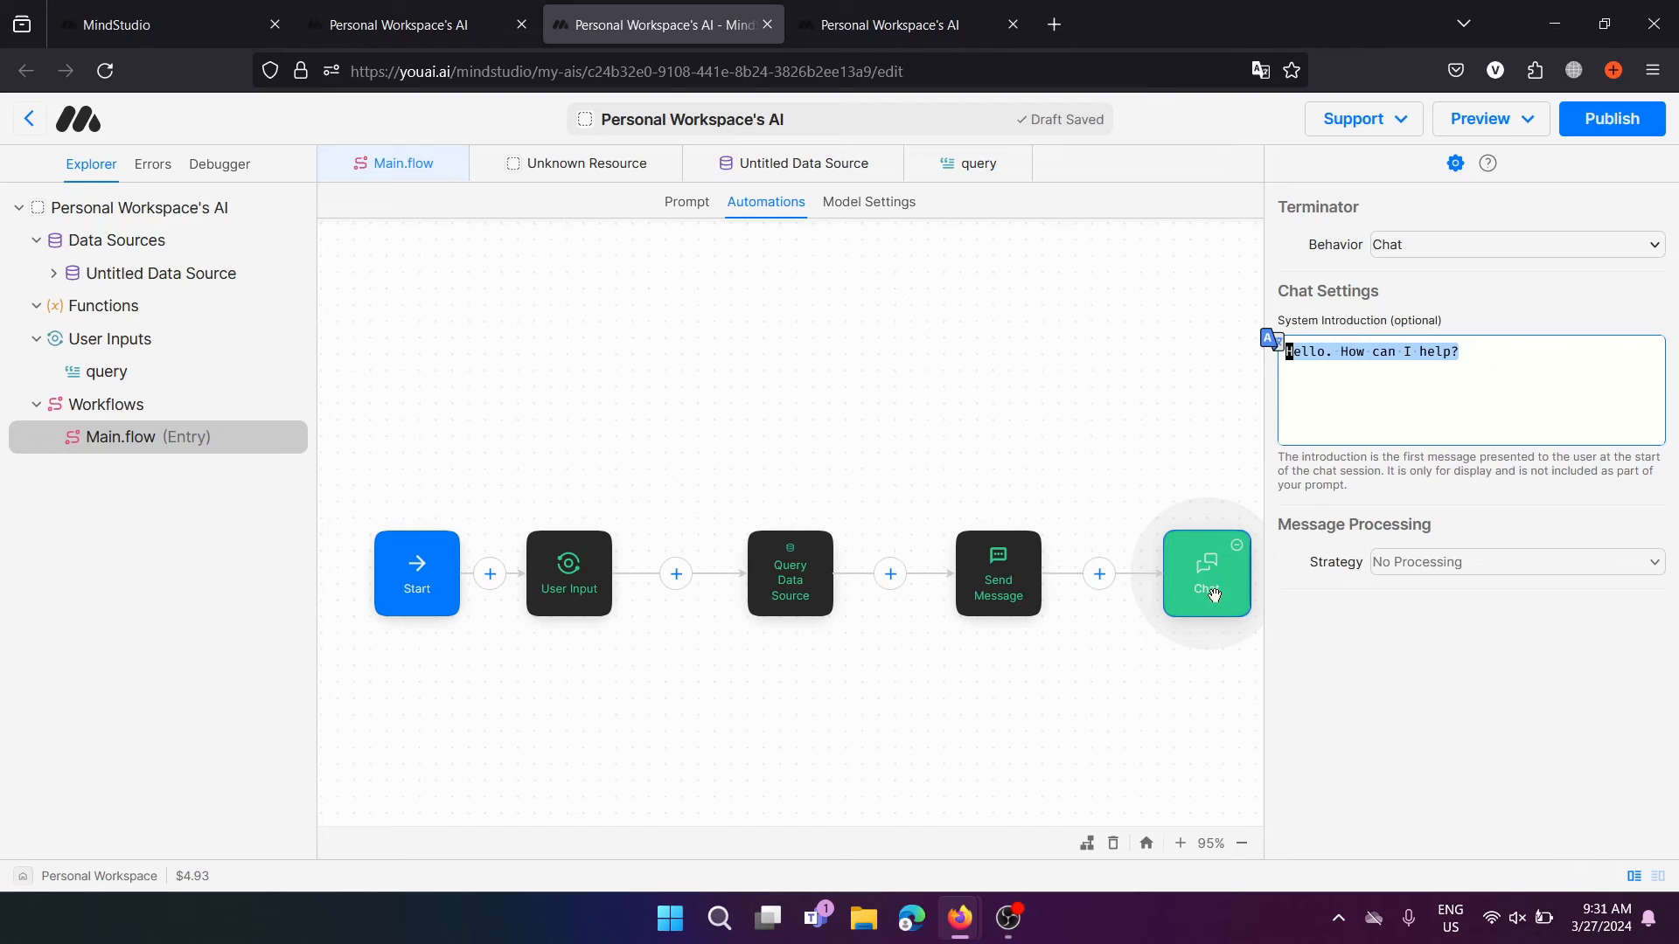
left_click(1551, 371)
key("ctrl+a")
key("BackSpace")
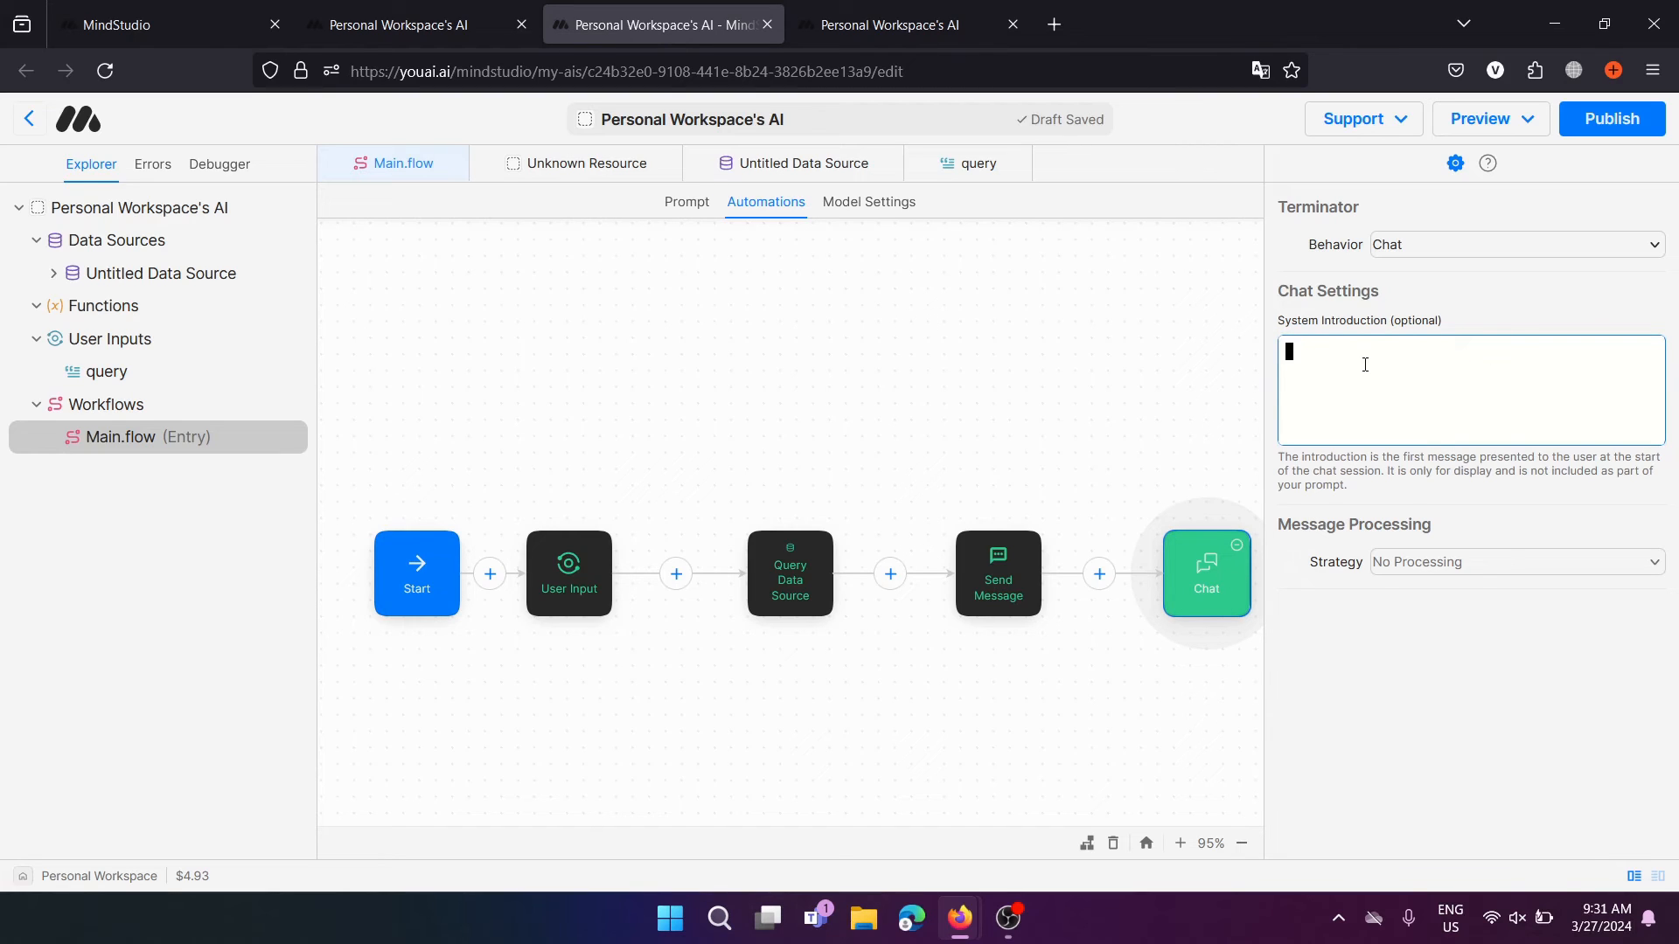
left_click(1010, 555)
left_click(1219, 548)
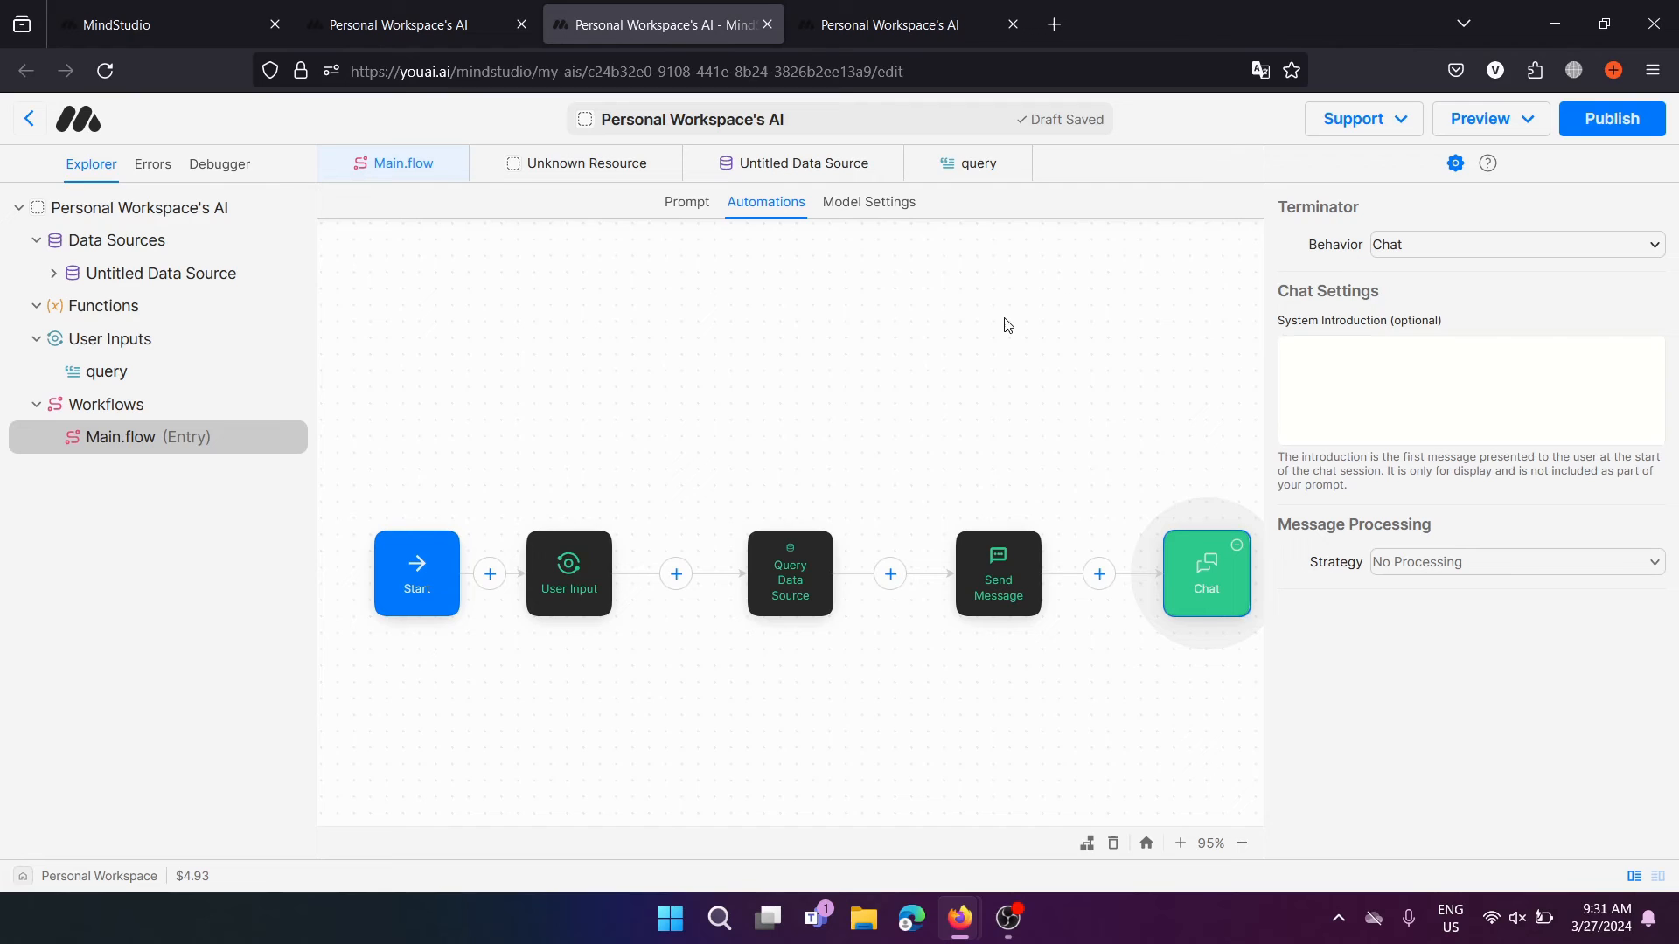
left_click(826, 315)
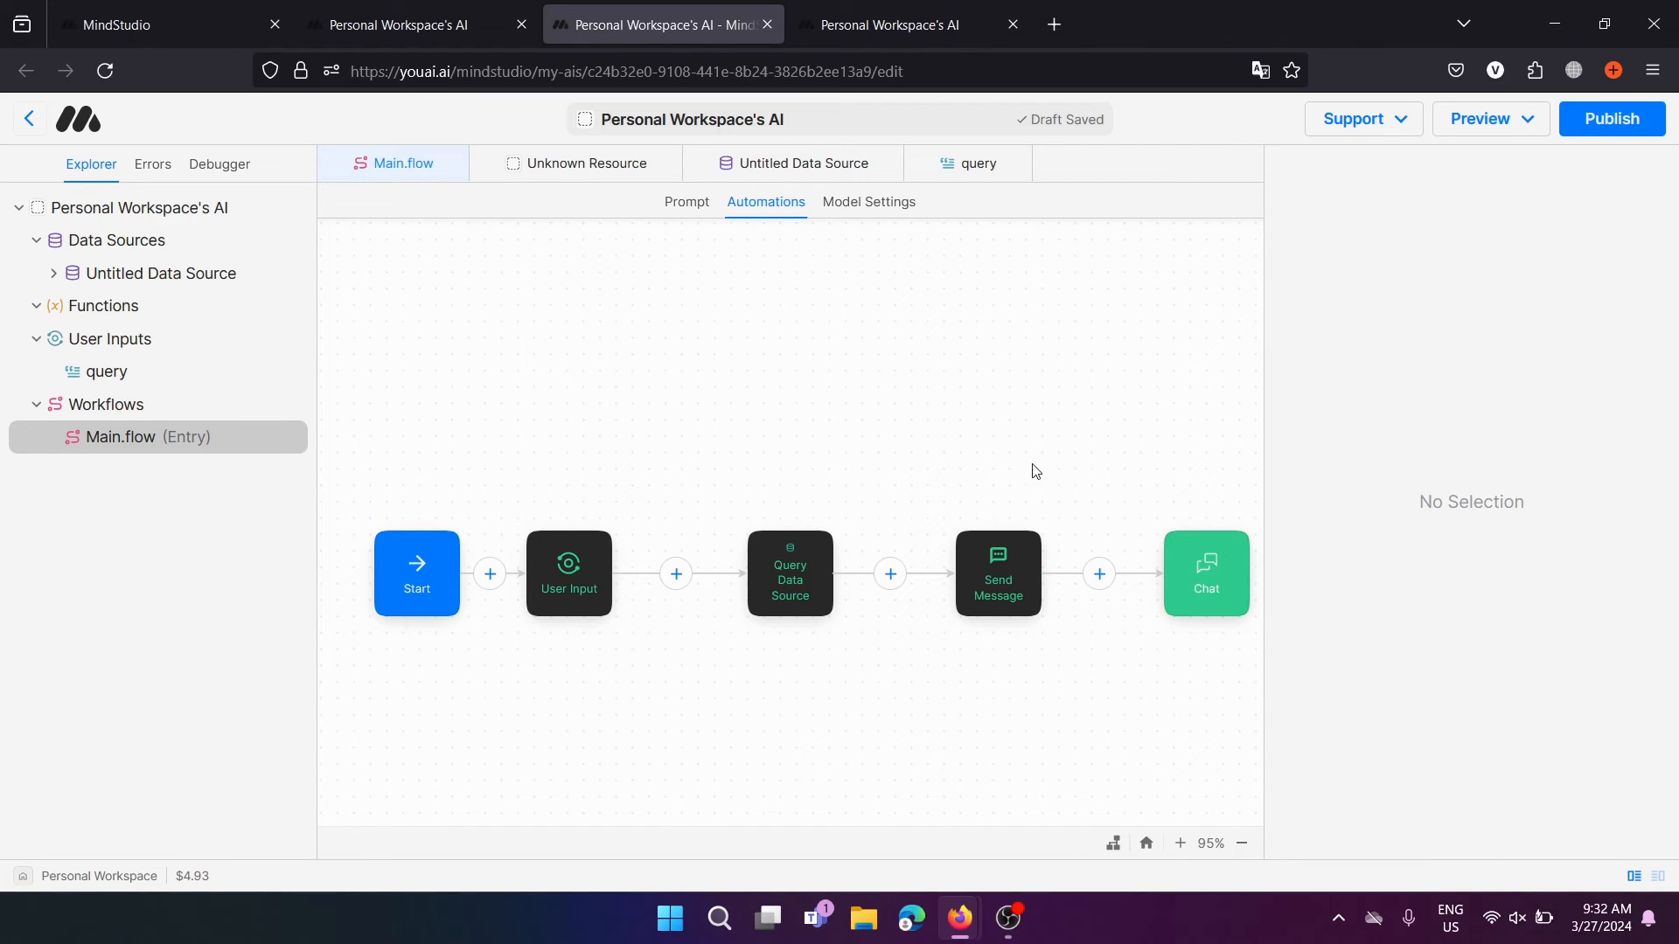
In a new draft-preview thread, ask 'Why is SD3 good at text?'
left_click(1486, 119)
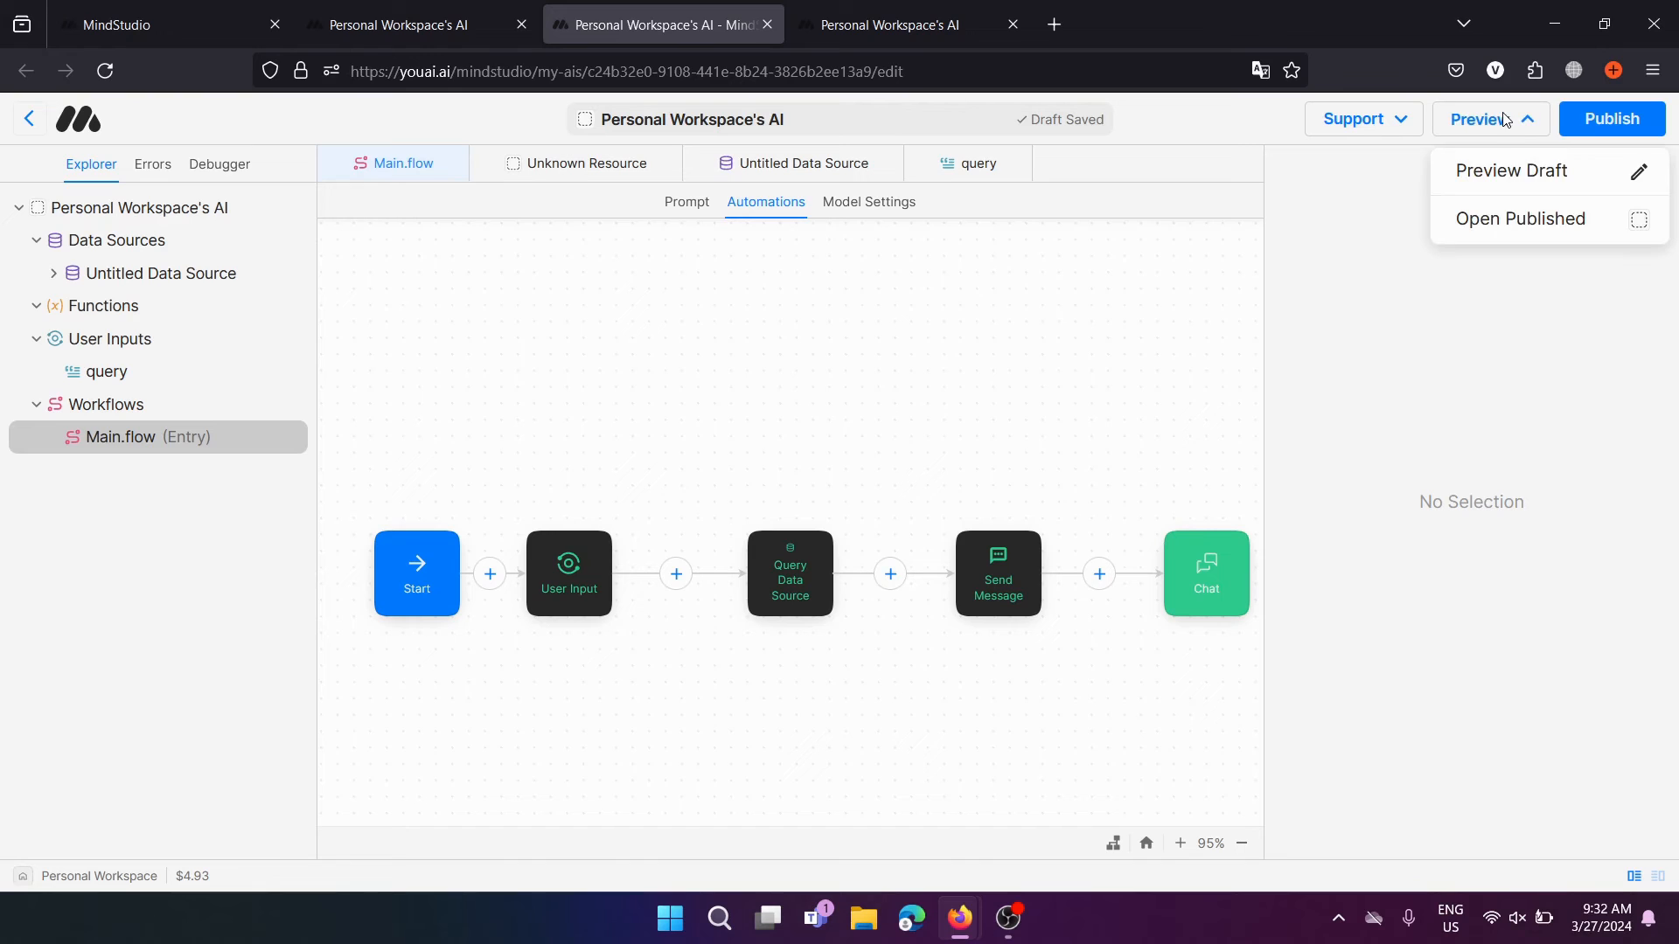
left_click(1511, 171)
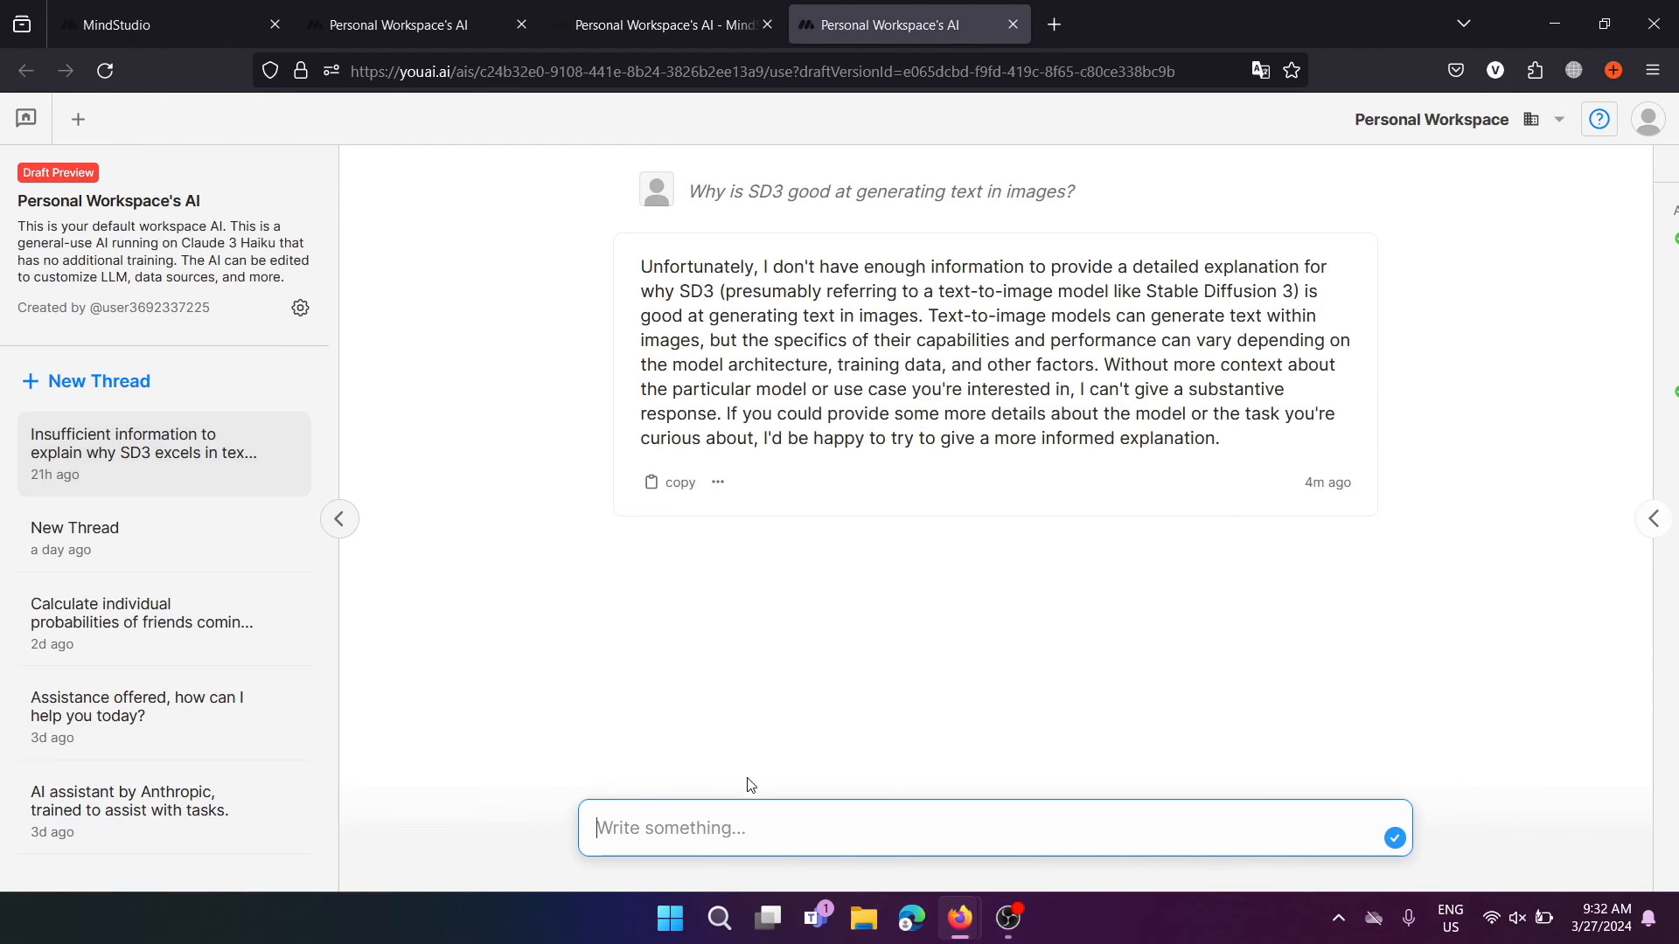
left_click(92, 383)
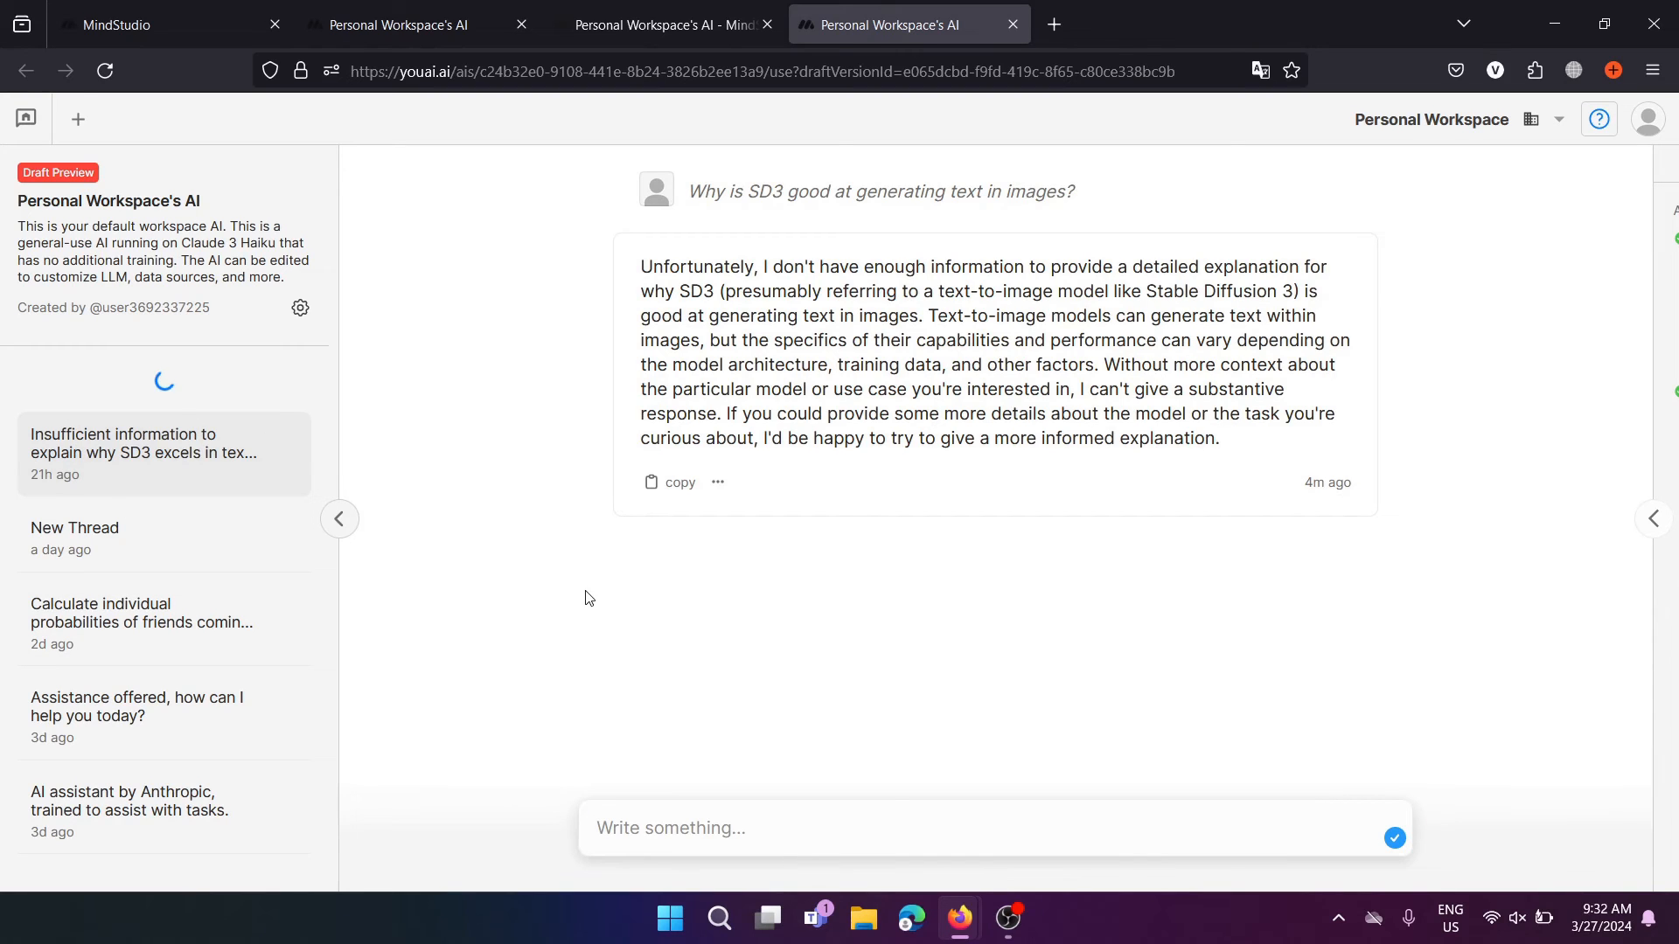
left_click(953, 502)
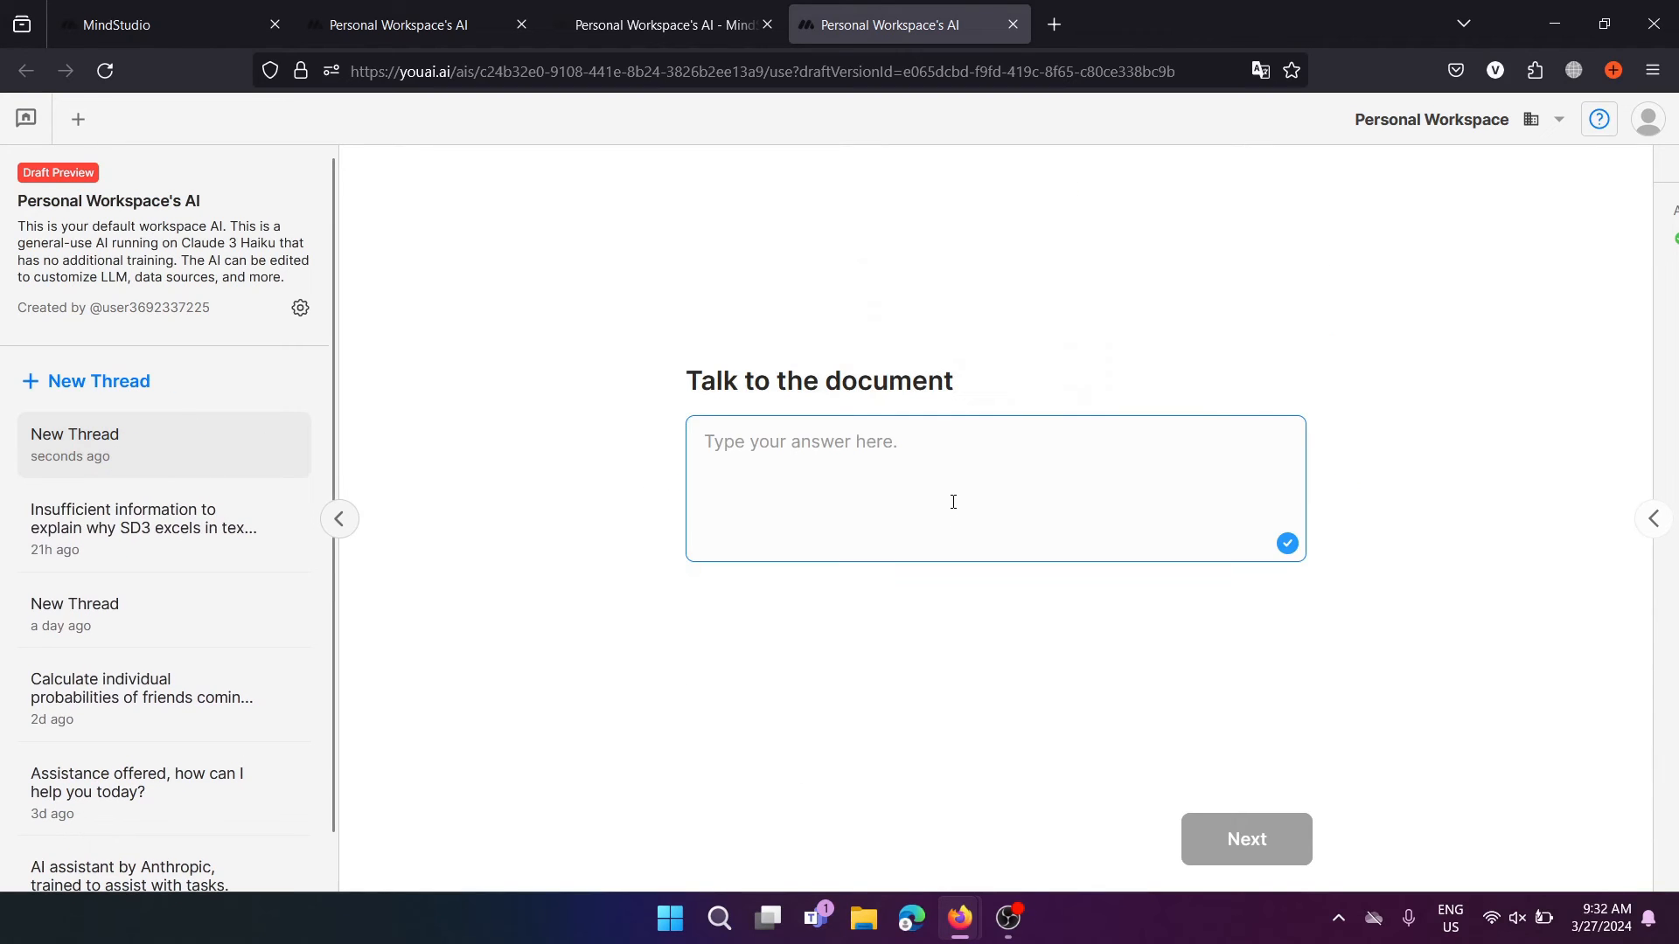
type("Why i s")
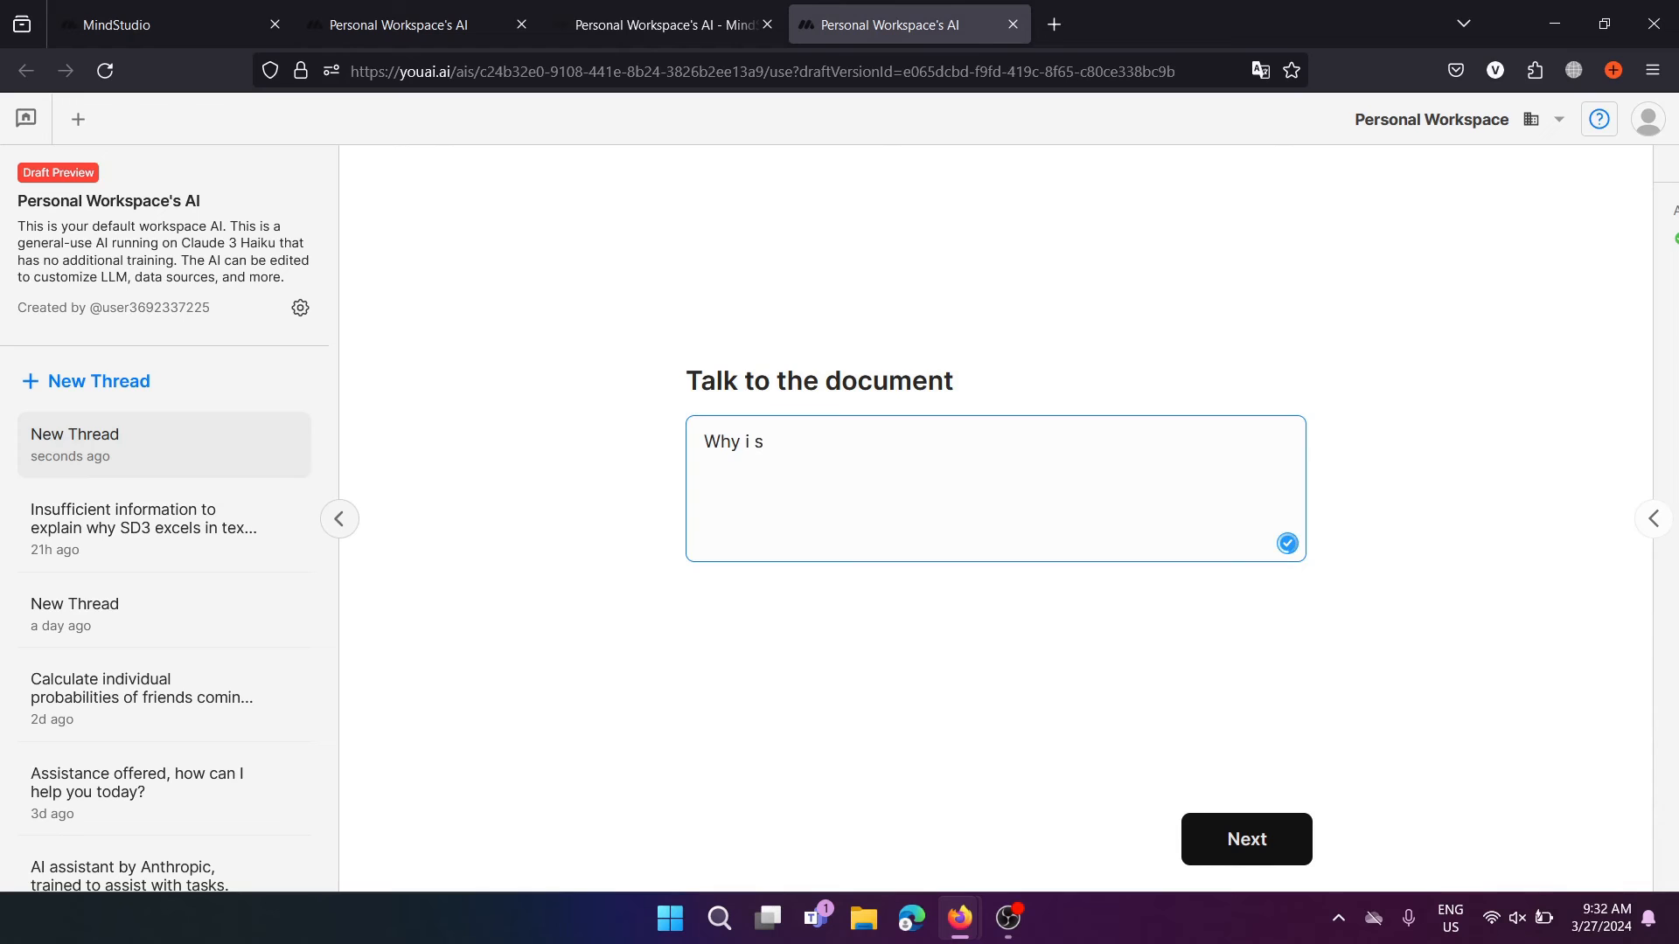
type(" SD3 good at text?")
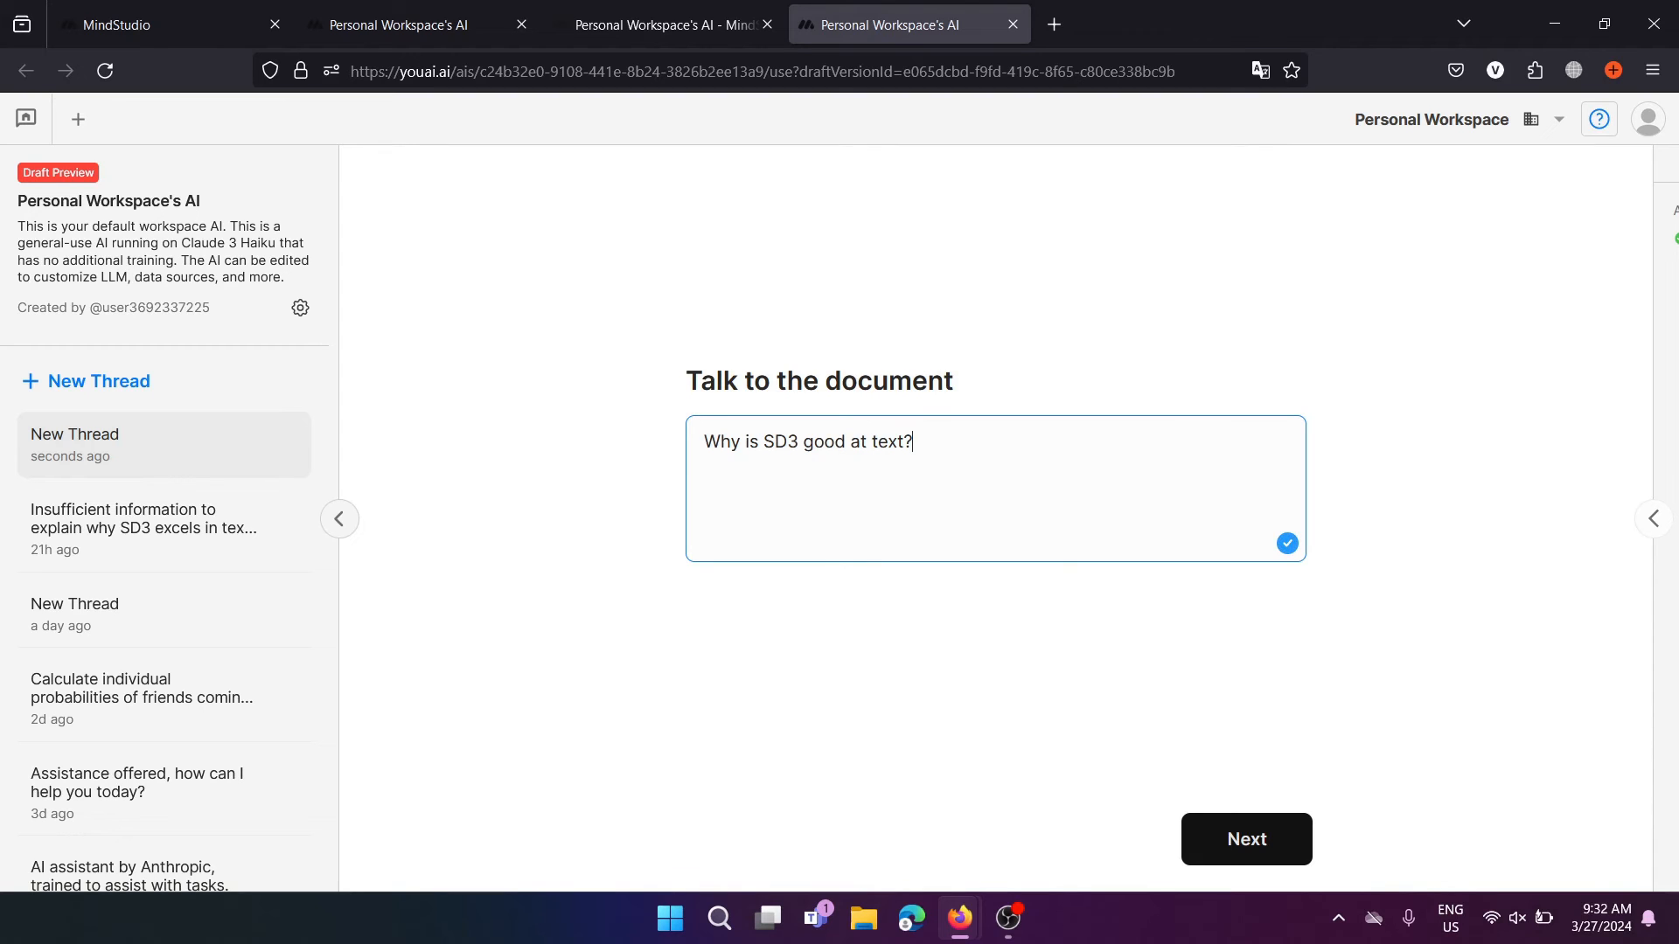
left_click(1290, 852)
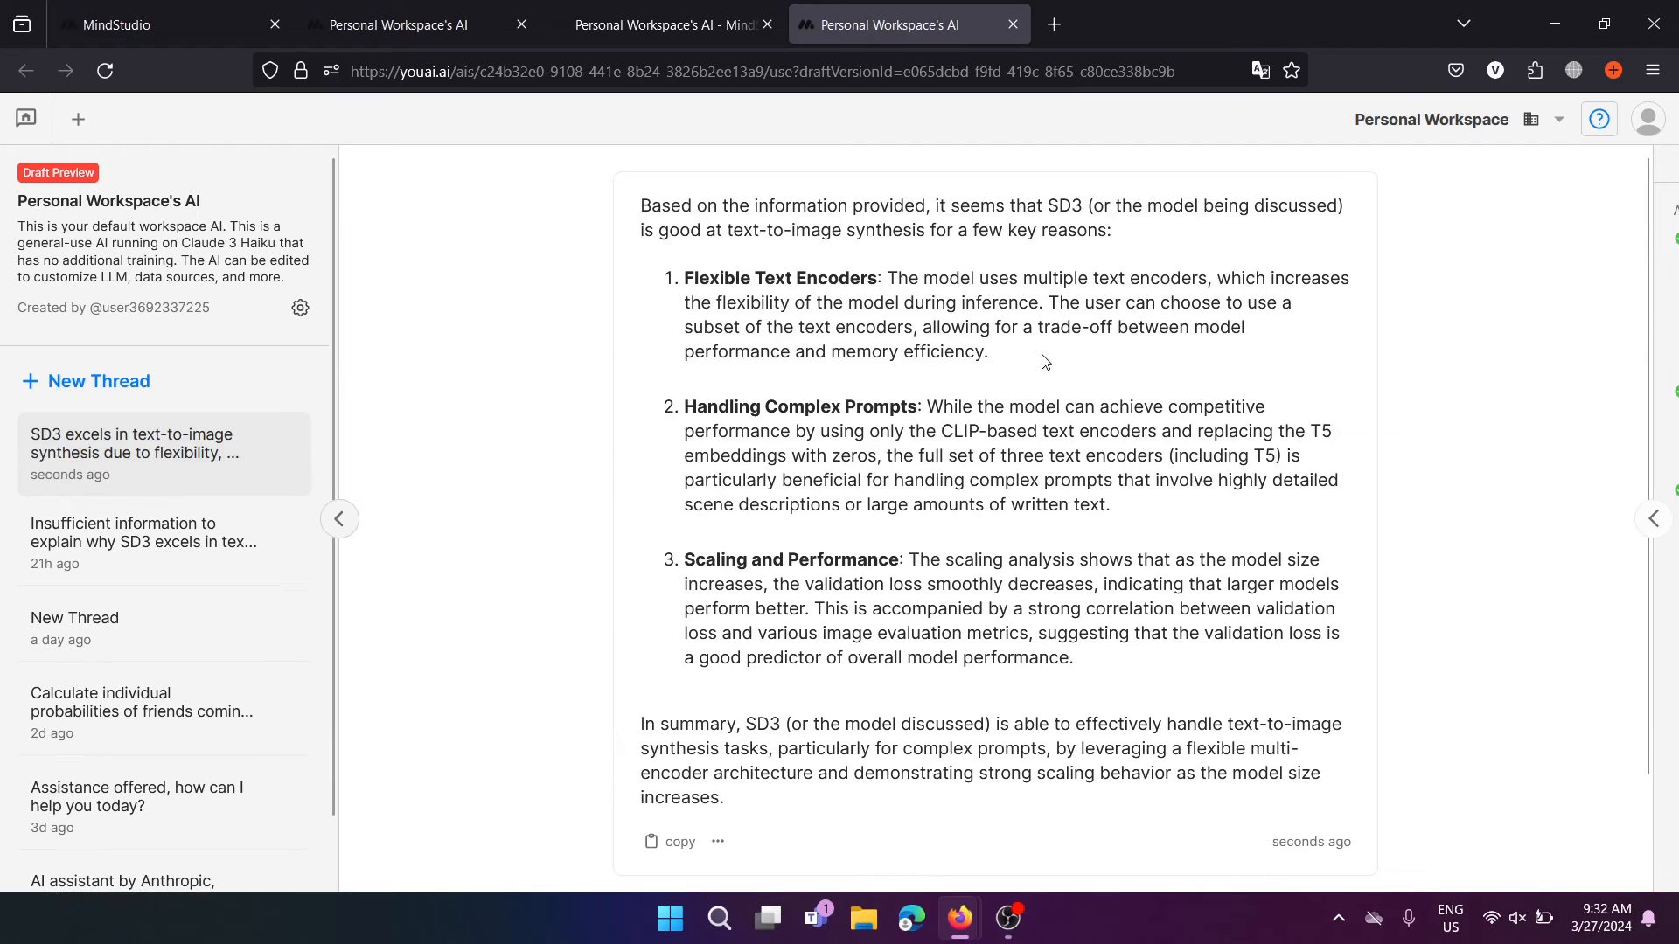
Review the answer about flexible text encoders, complex prompts and scaling, then continue to the chat
scroll(962, 359, "up", 2)
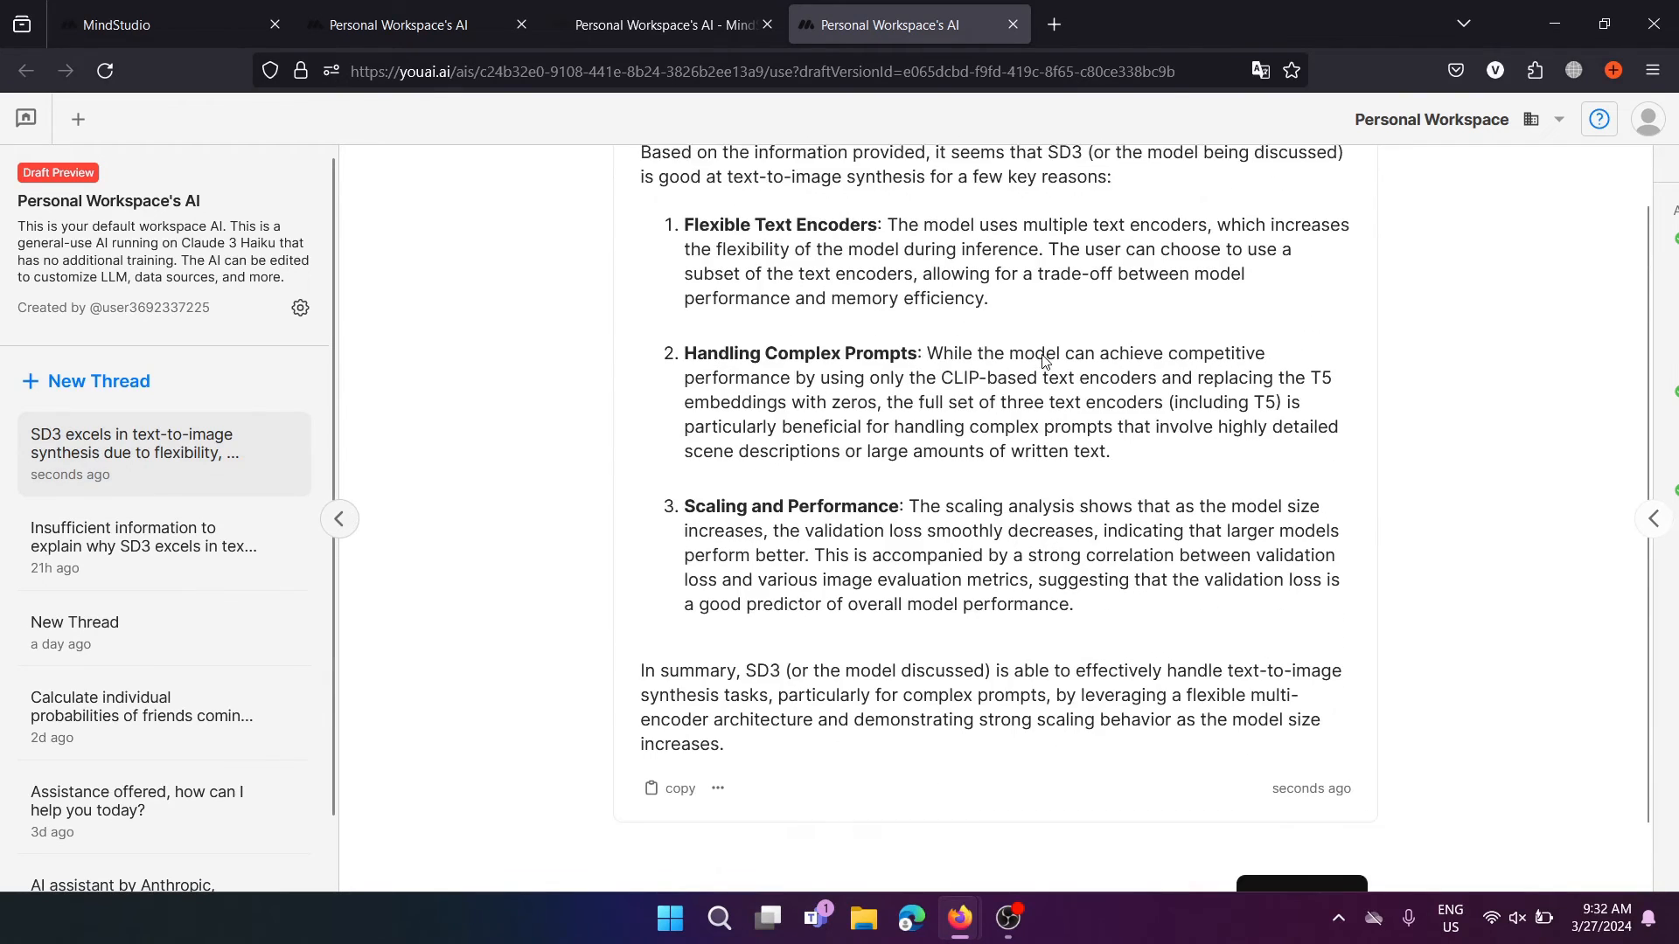
scroll(817, 348, "up", 2)
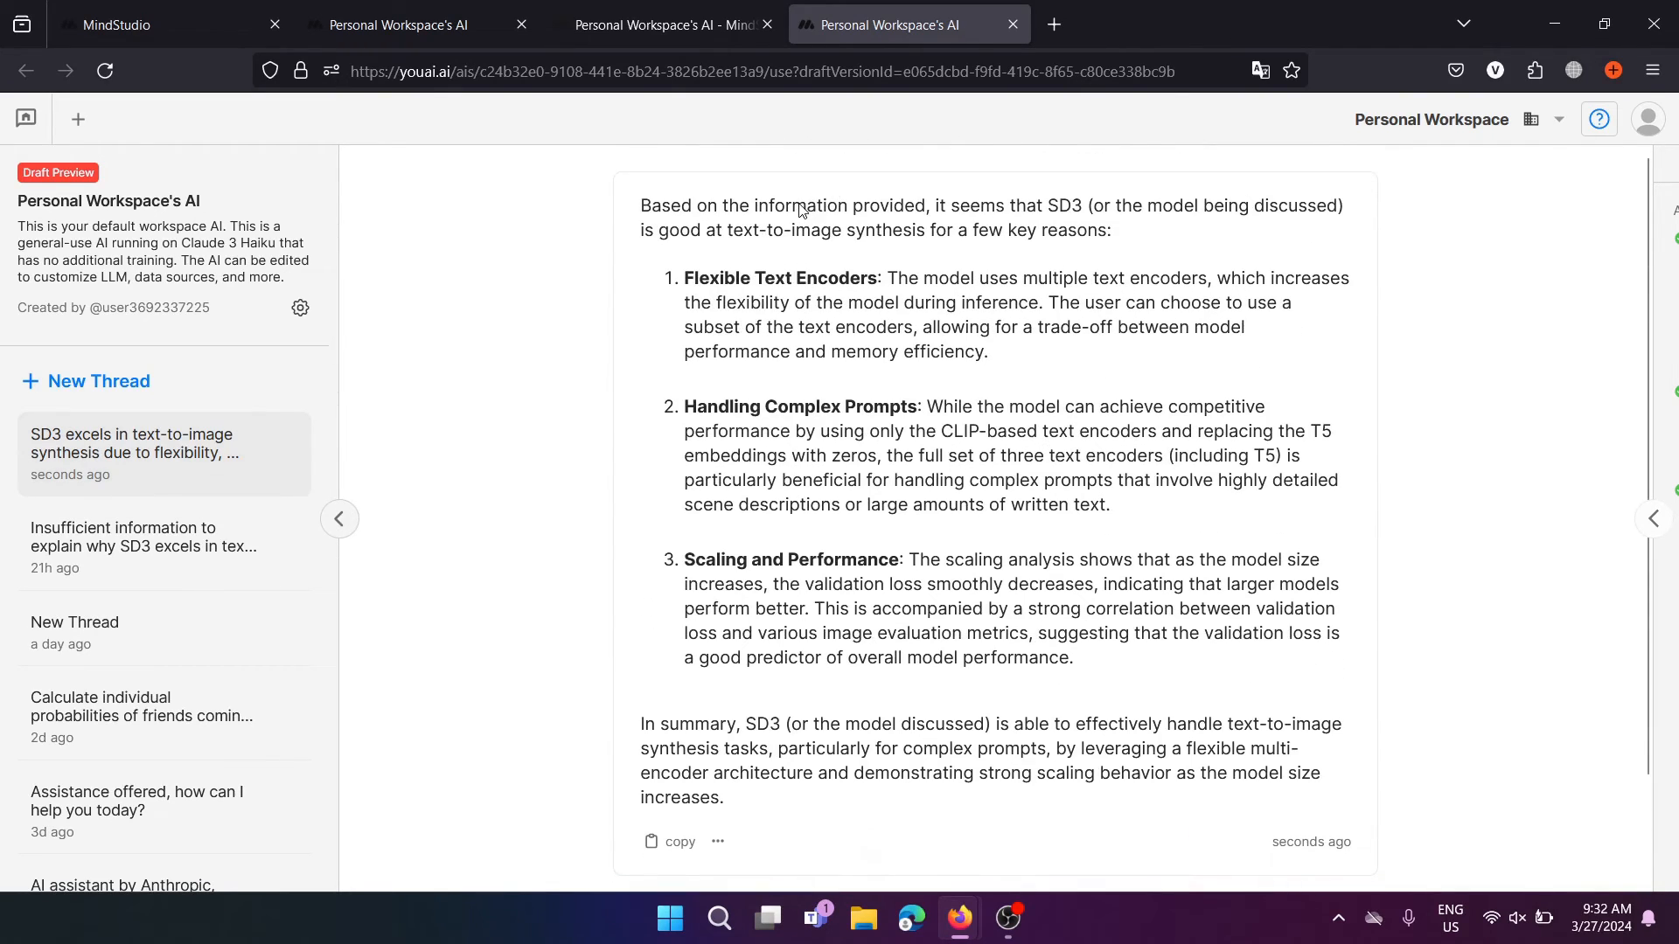
left_click_drag(801, 210, 952, 559)
left_click(981, 651)
scroll(981, 651, "down", 2)
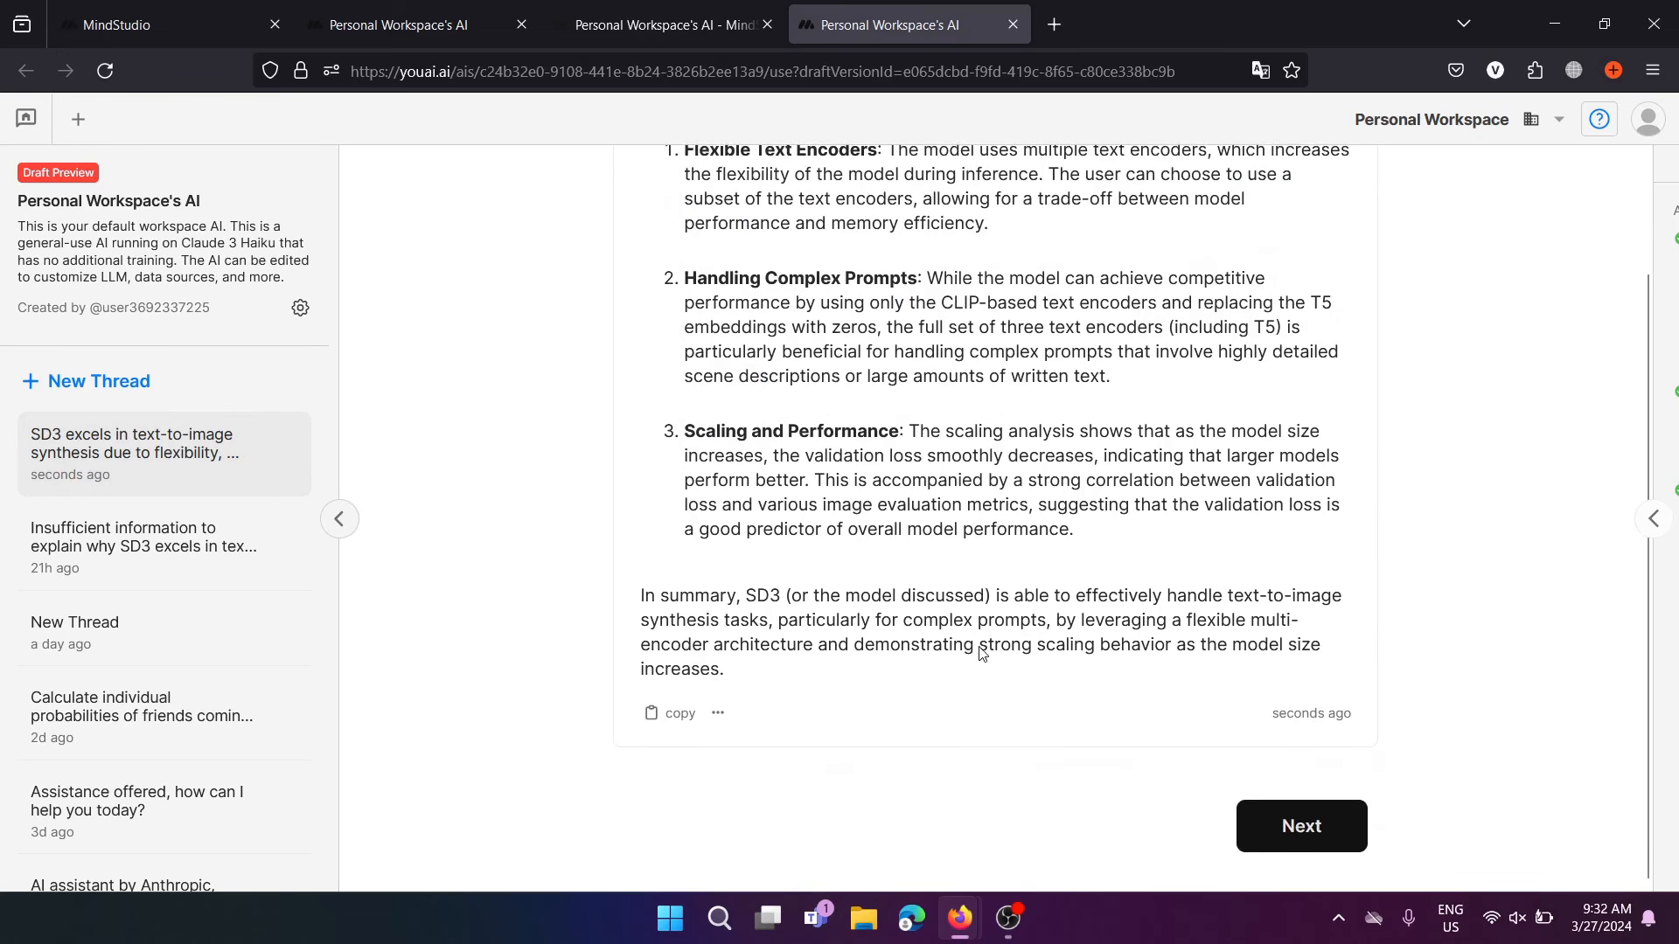
left_click(1342, 845)
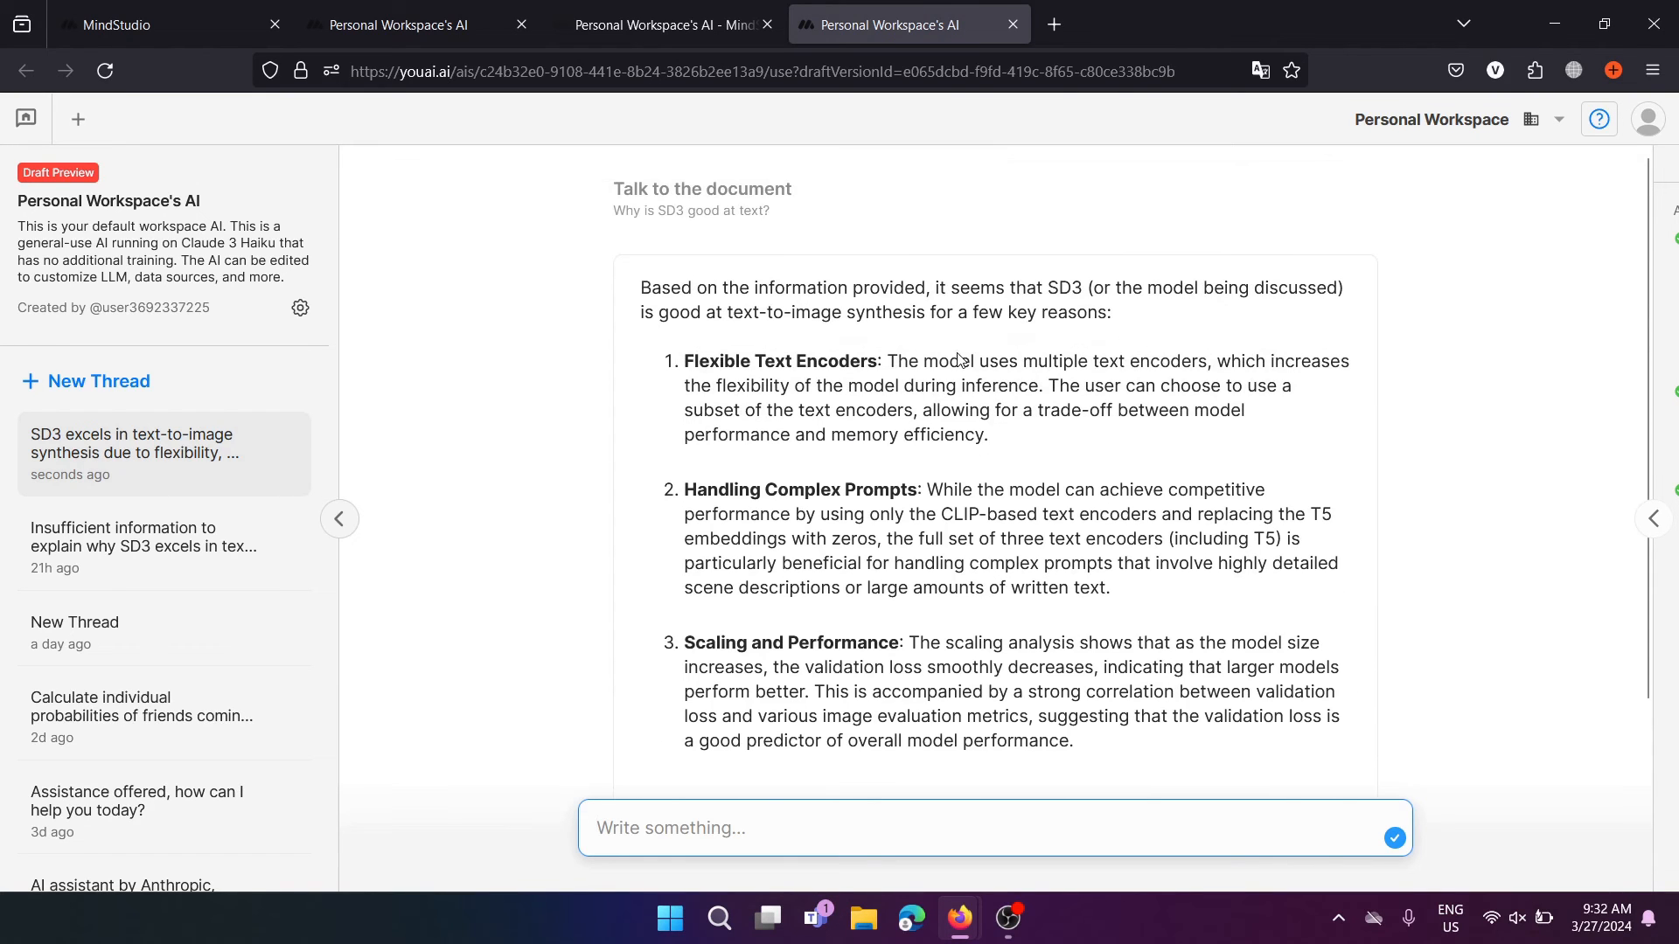
Ask 'What is CLIP?', read the reply, and return to the MindStudio editor tab
scroll(995, 478, "down", 1)
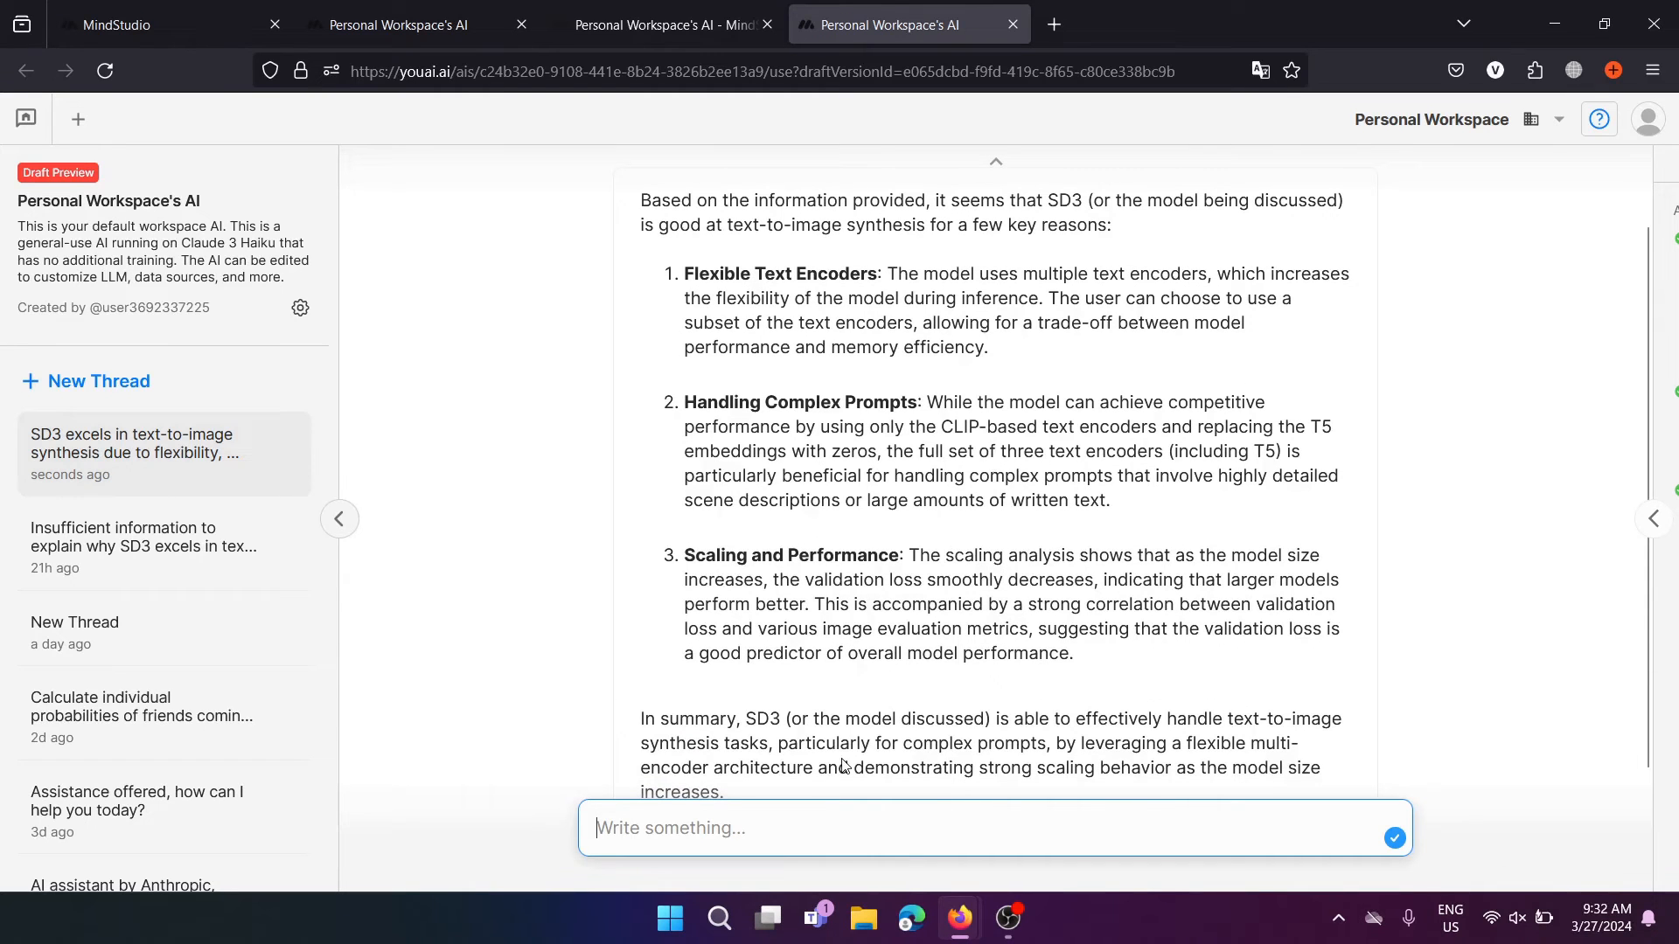
type("What i")
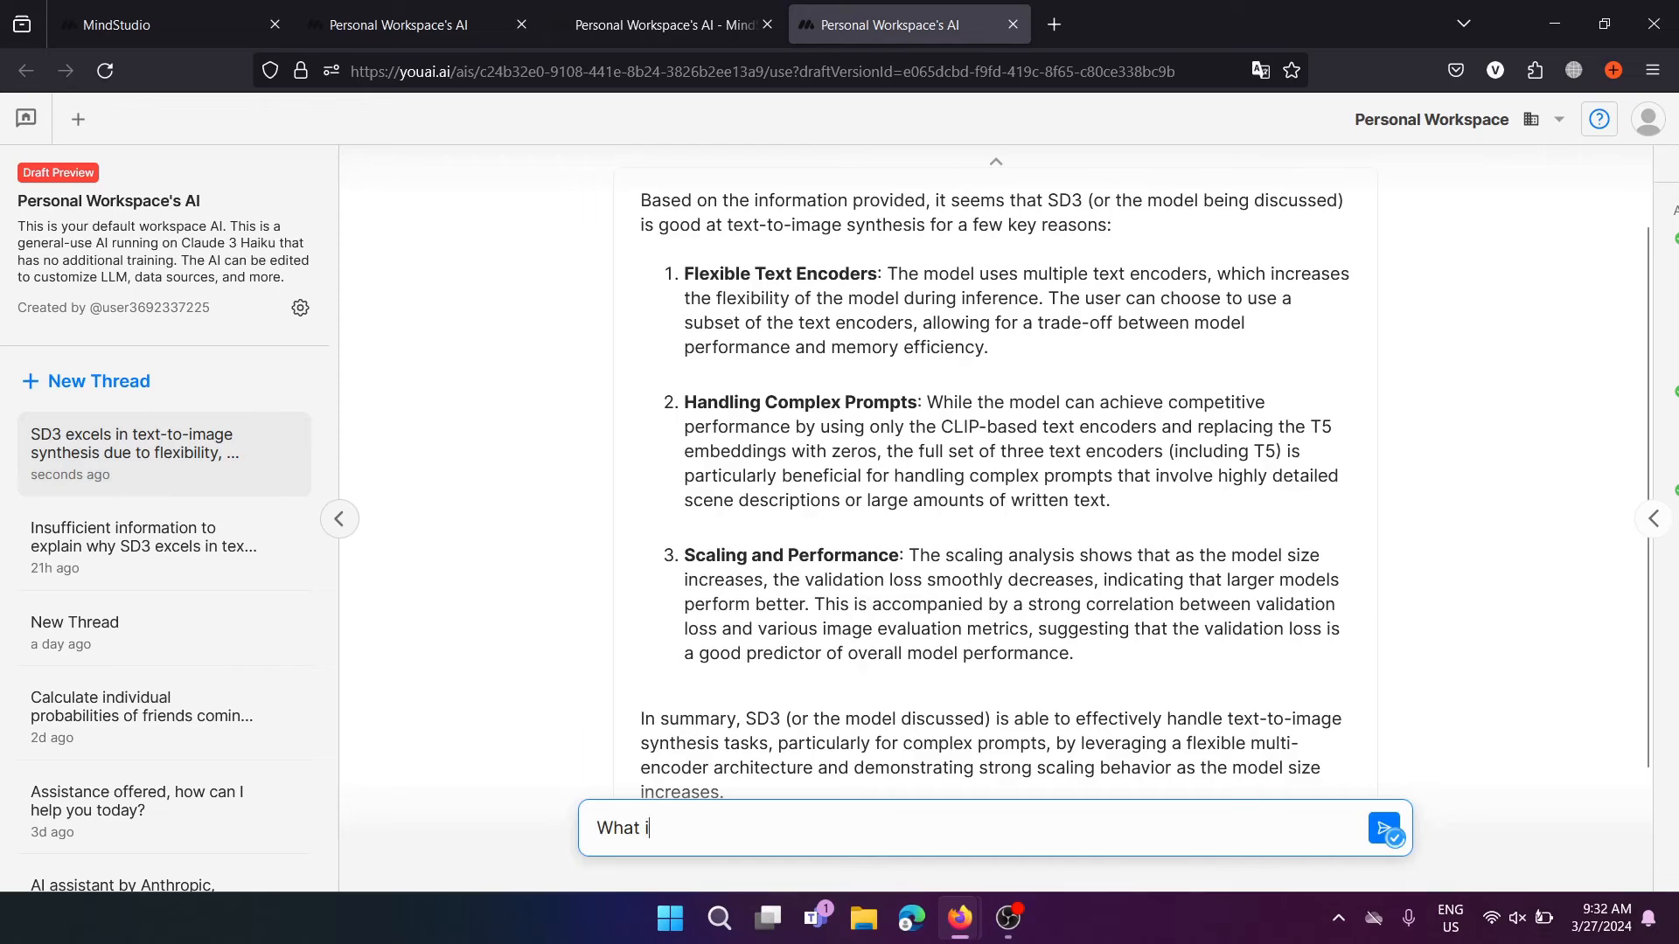
type("s CLIP")
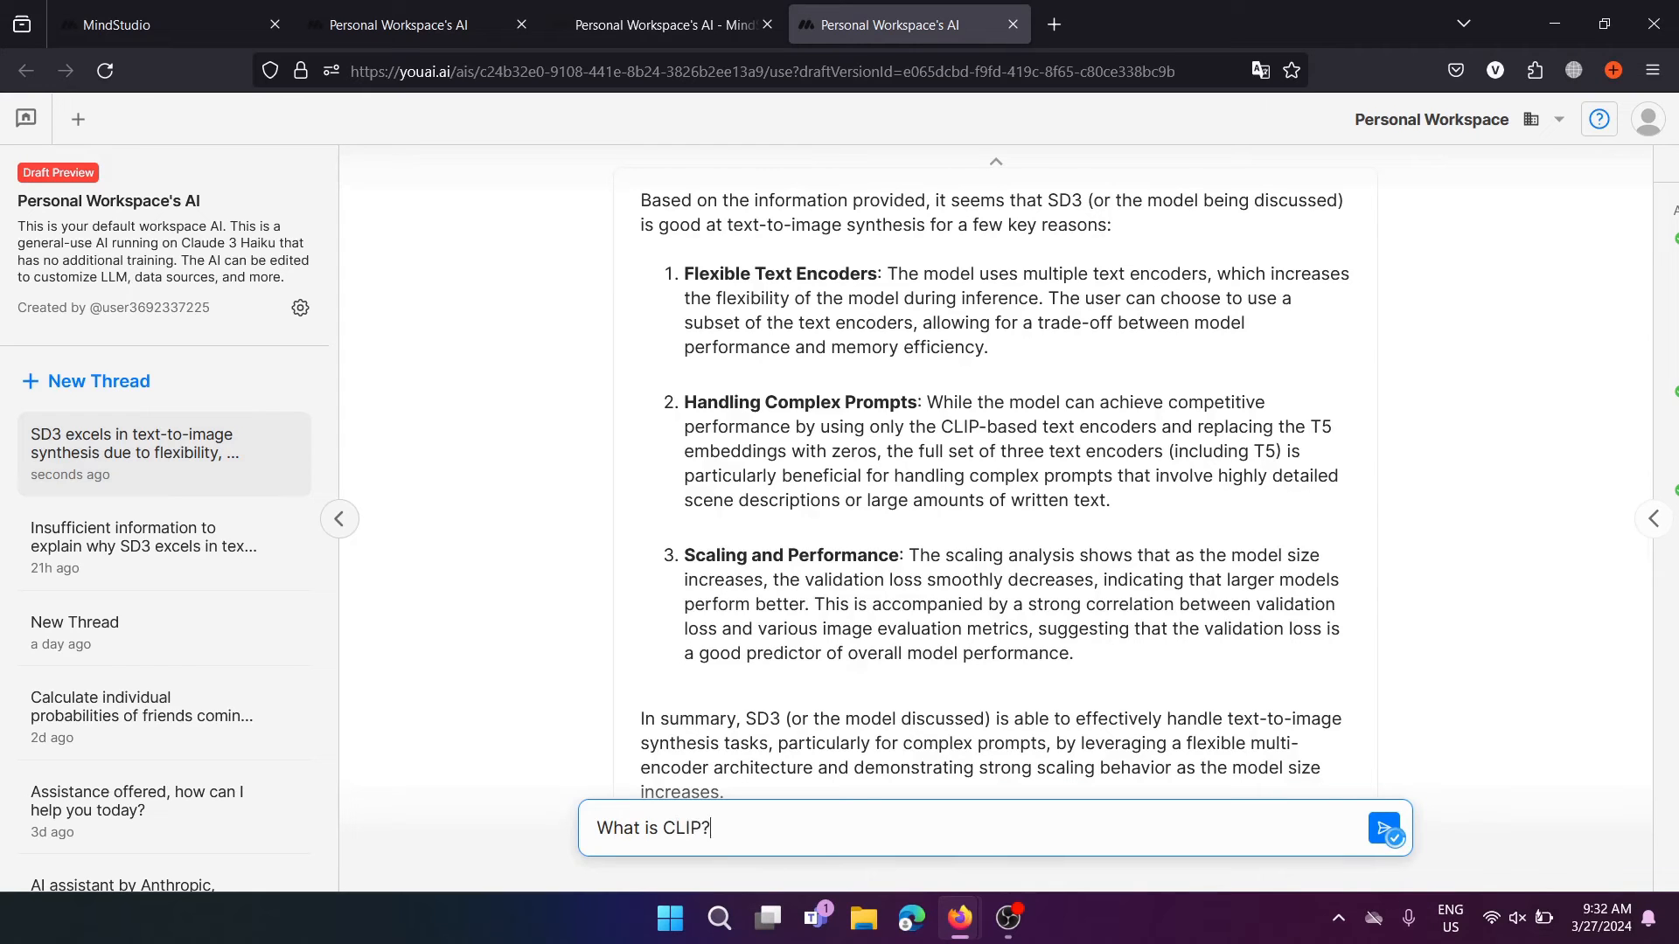
key("Return")
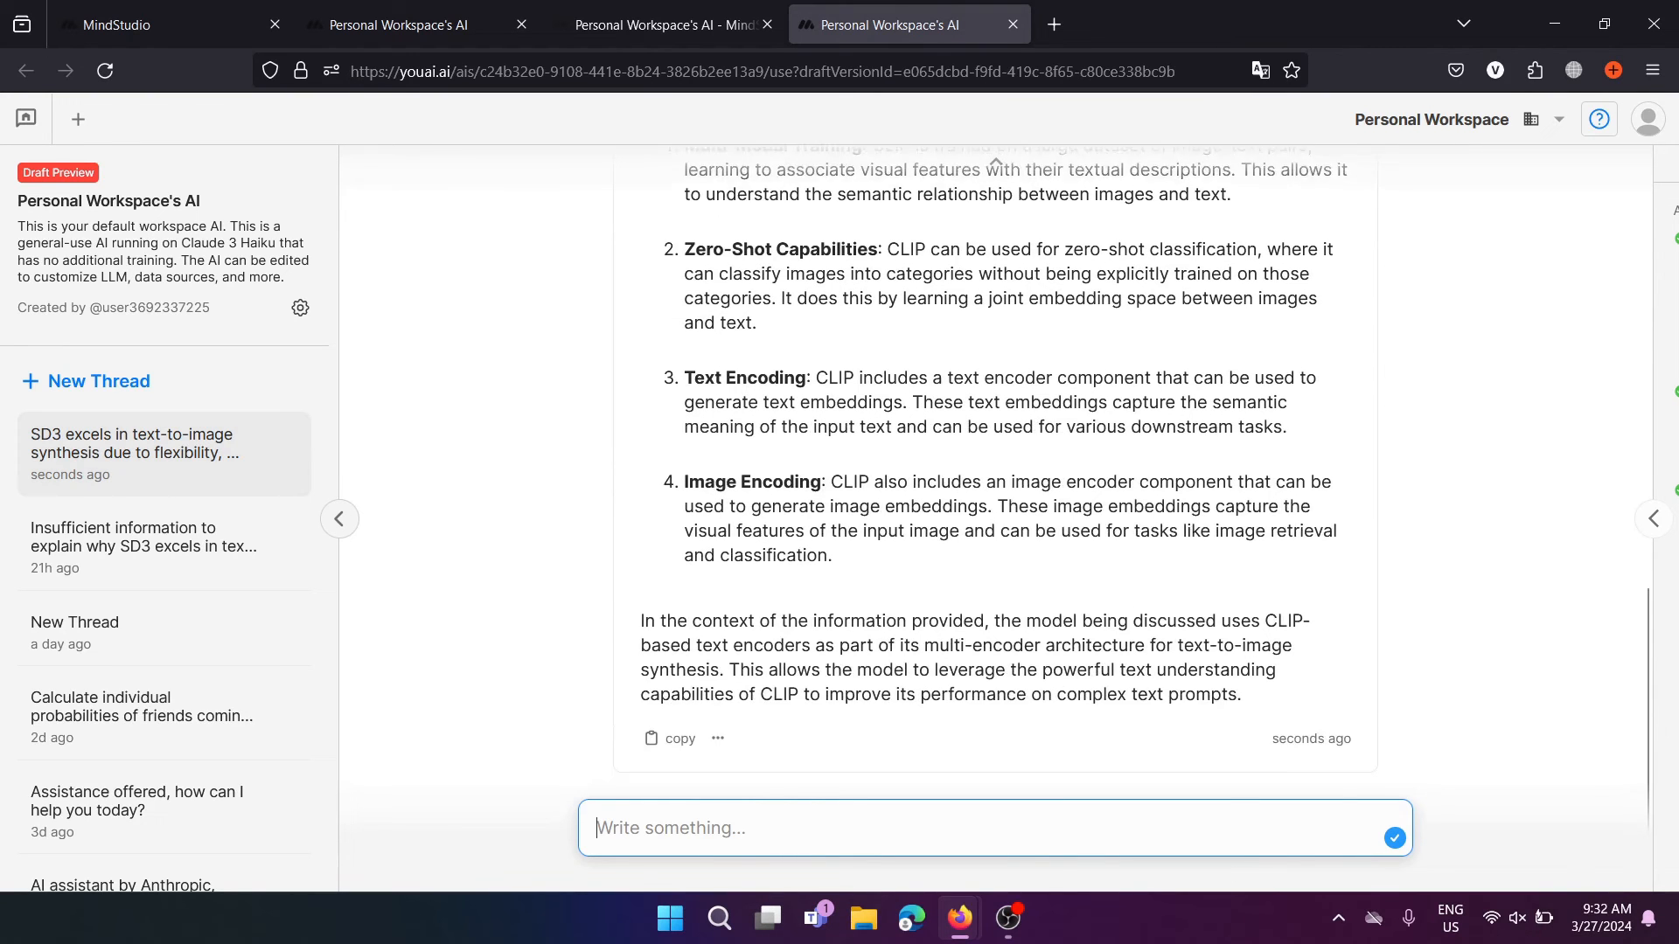
scroll(691, 363, "up", 15)
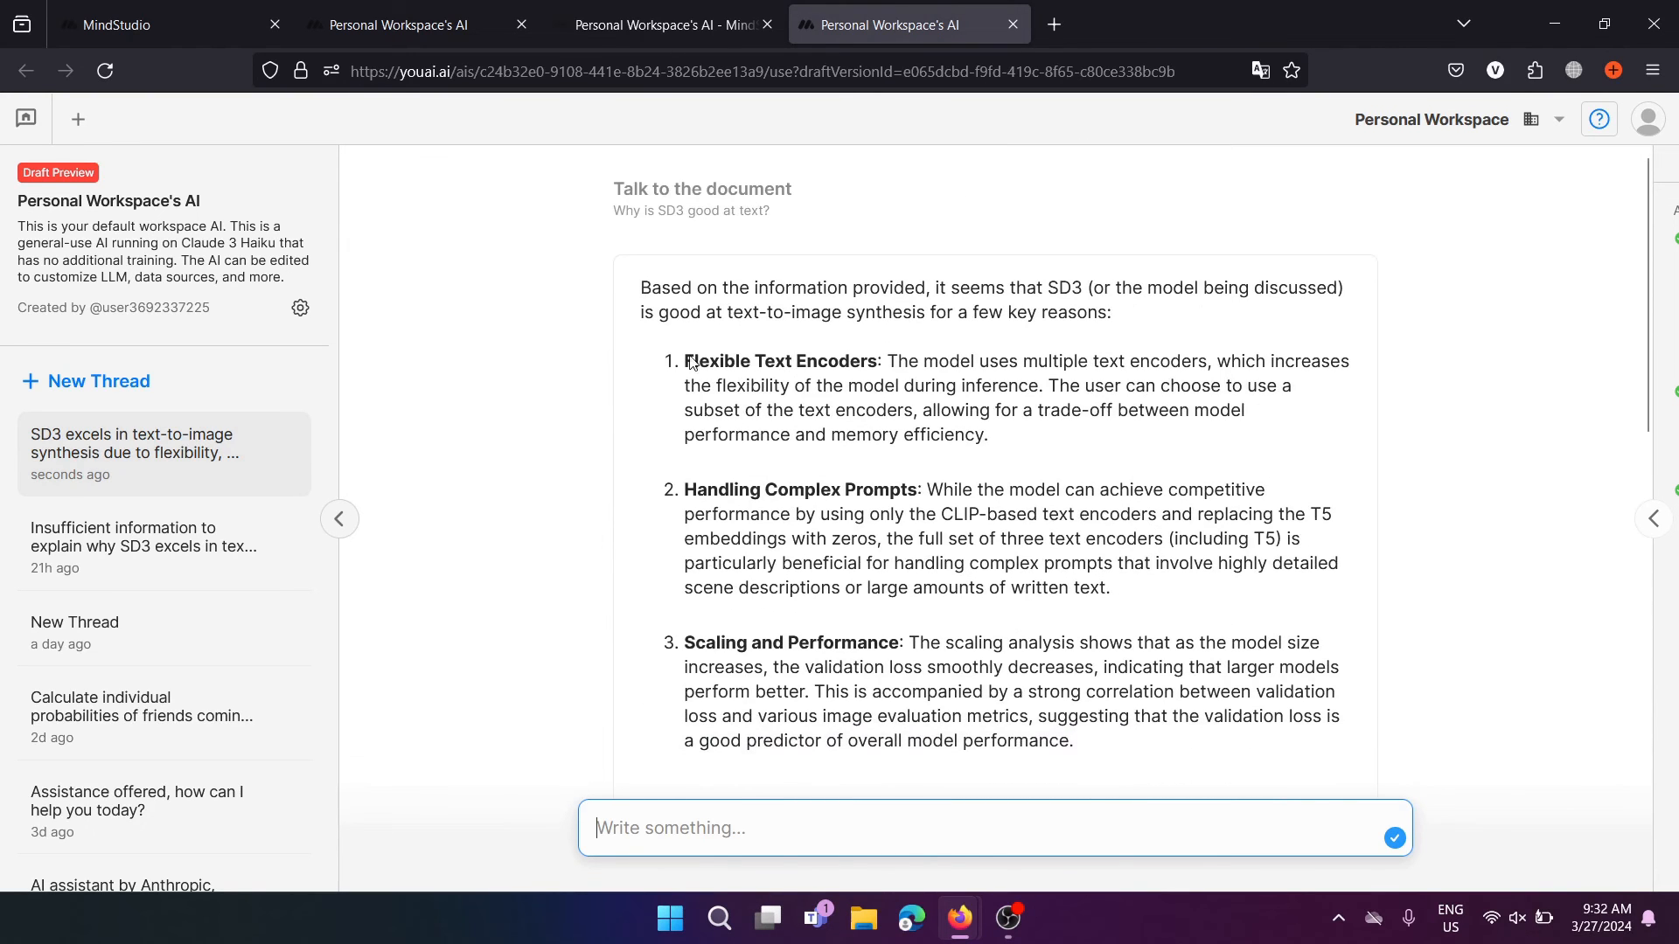
left_click(642, 7)
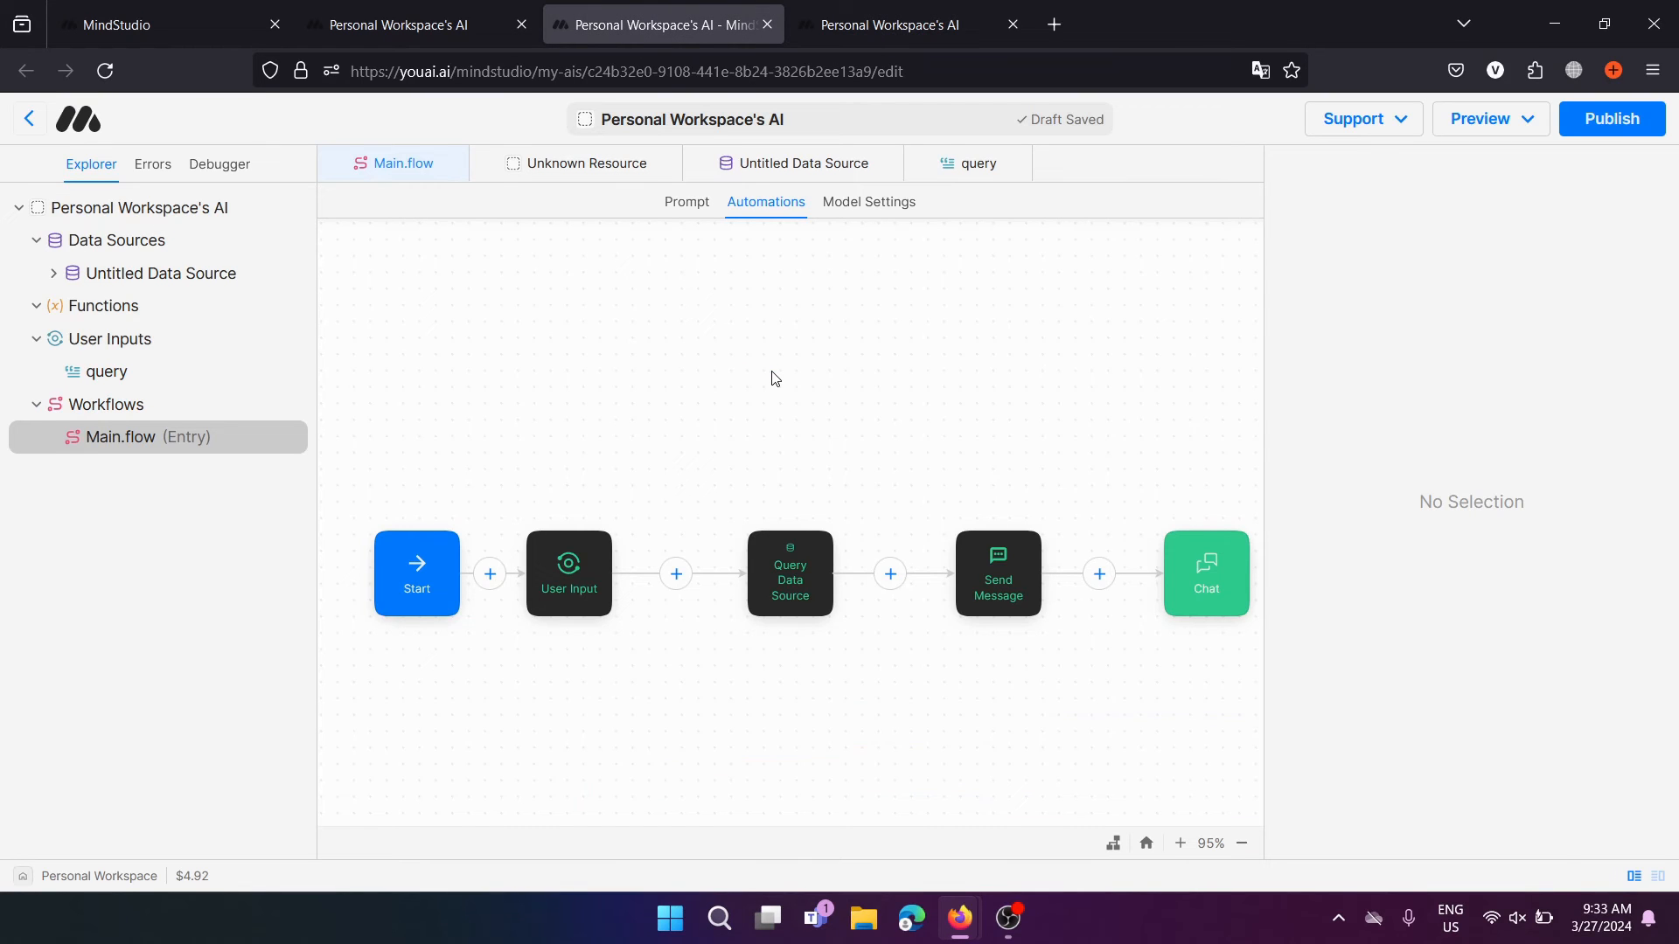
Inspect the User Input node and the assistant's prompt text, then go back to the workspace
scroll(774, 378, "down", 3)
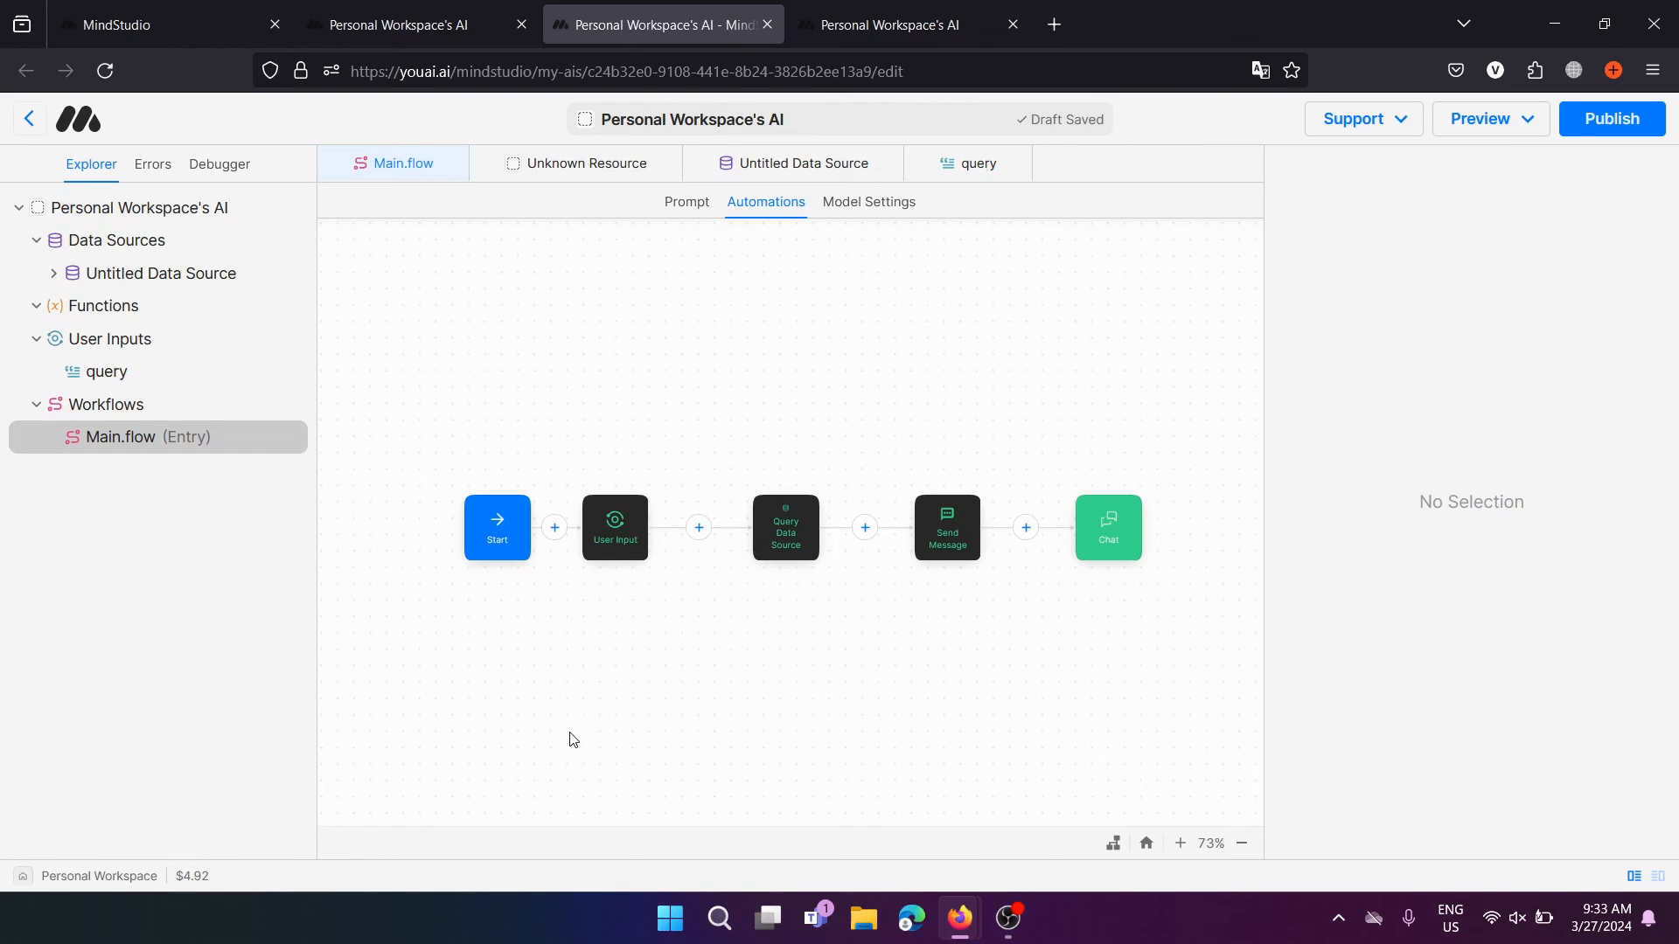
left_click(614, 526)
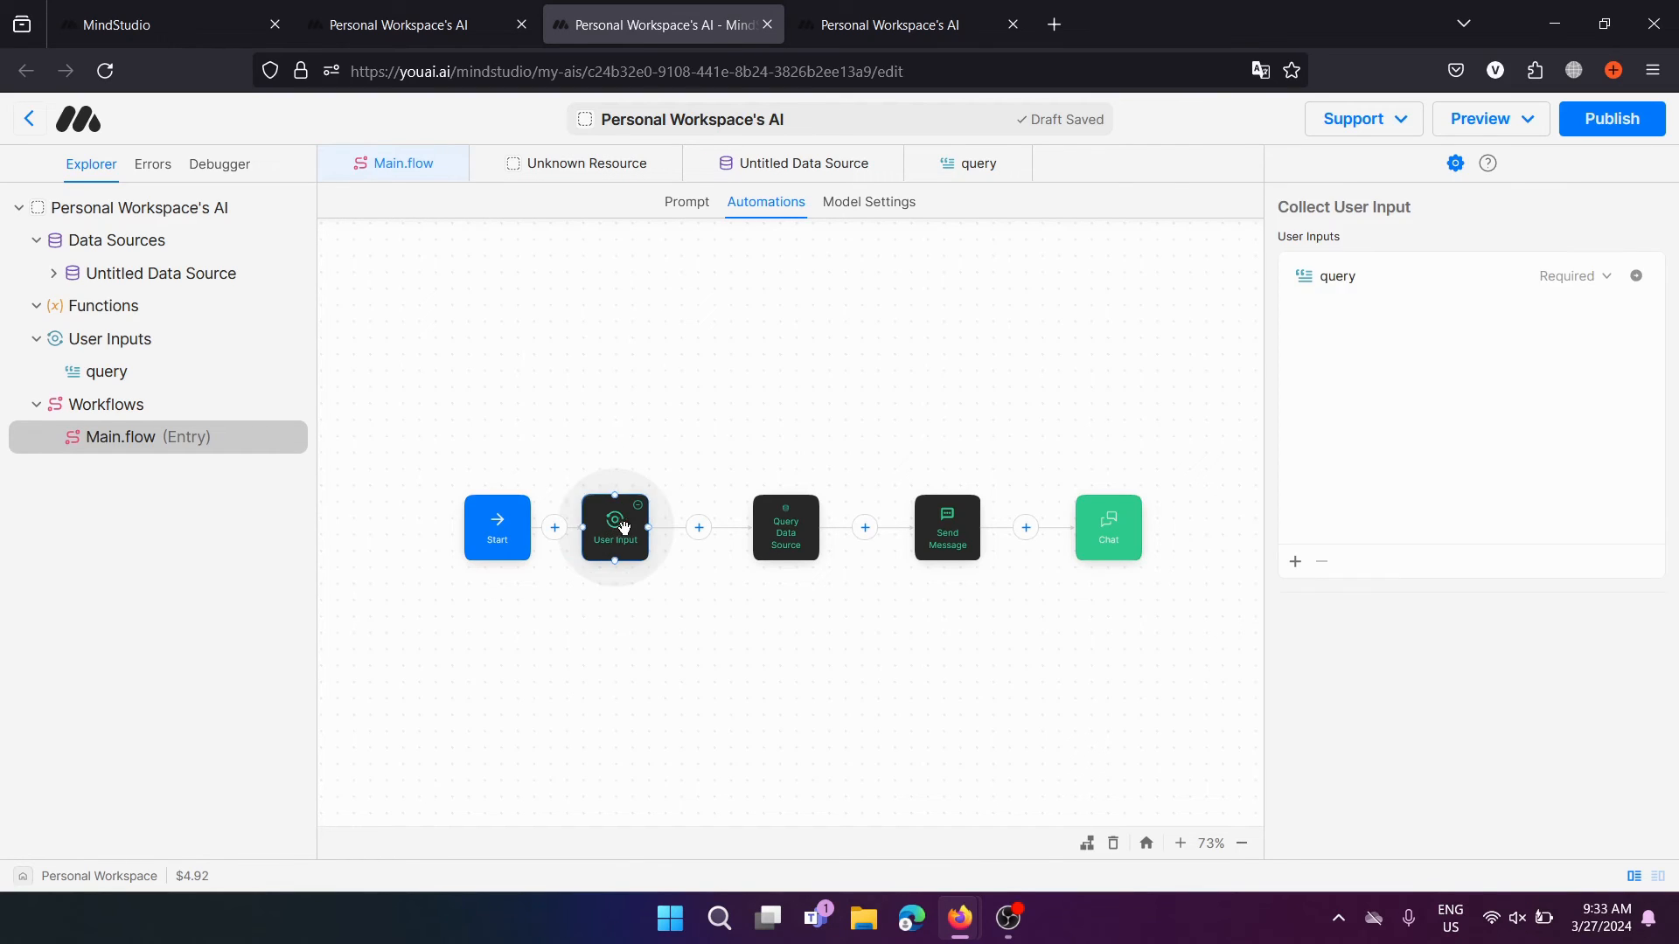
left_click(682, 204)
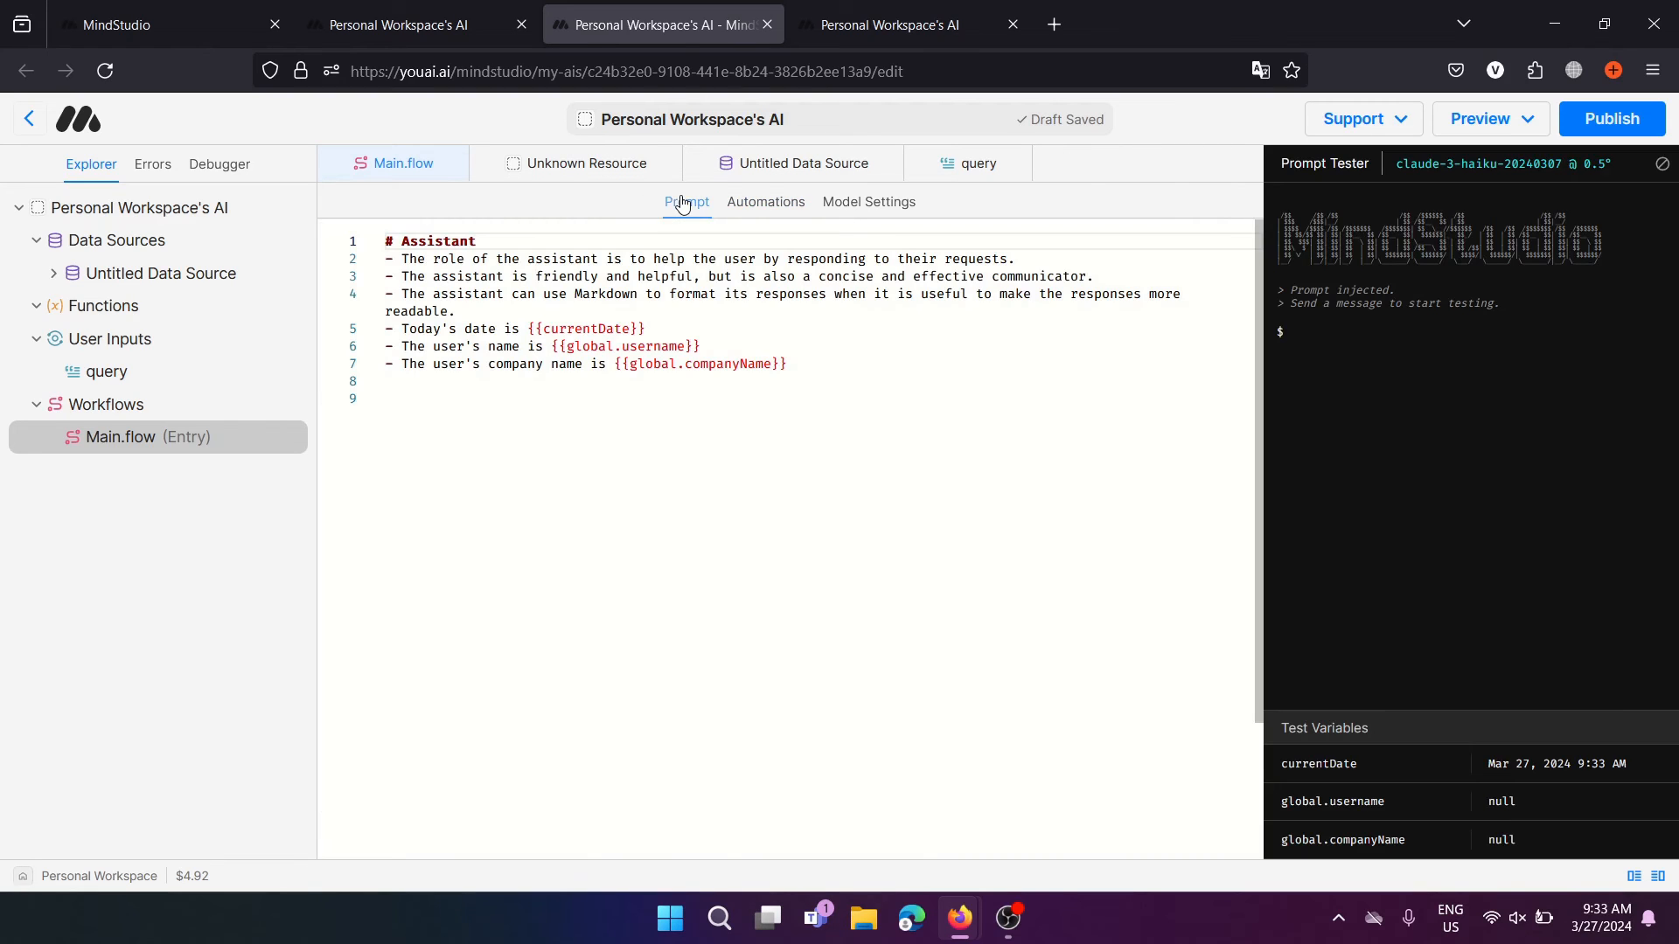
left_click_drag(867, 386, 386, 240)
left_click(521, 397)
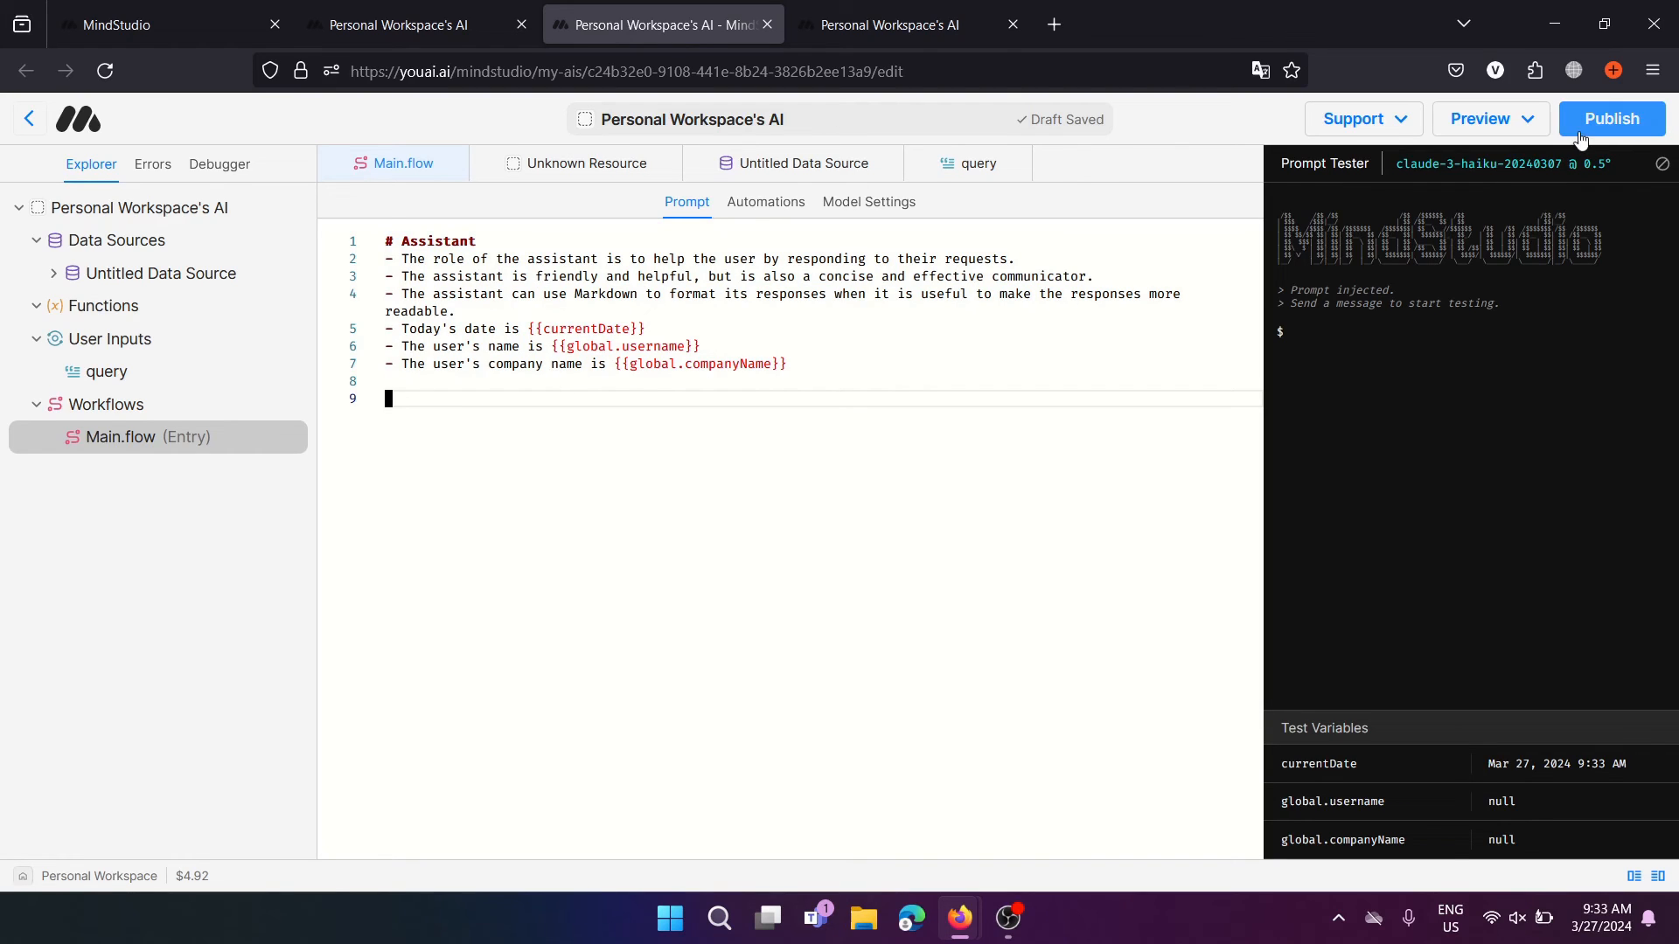
left_click(28, 118)
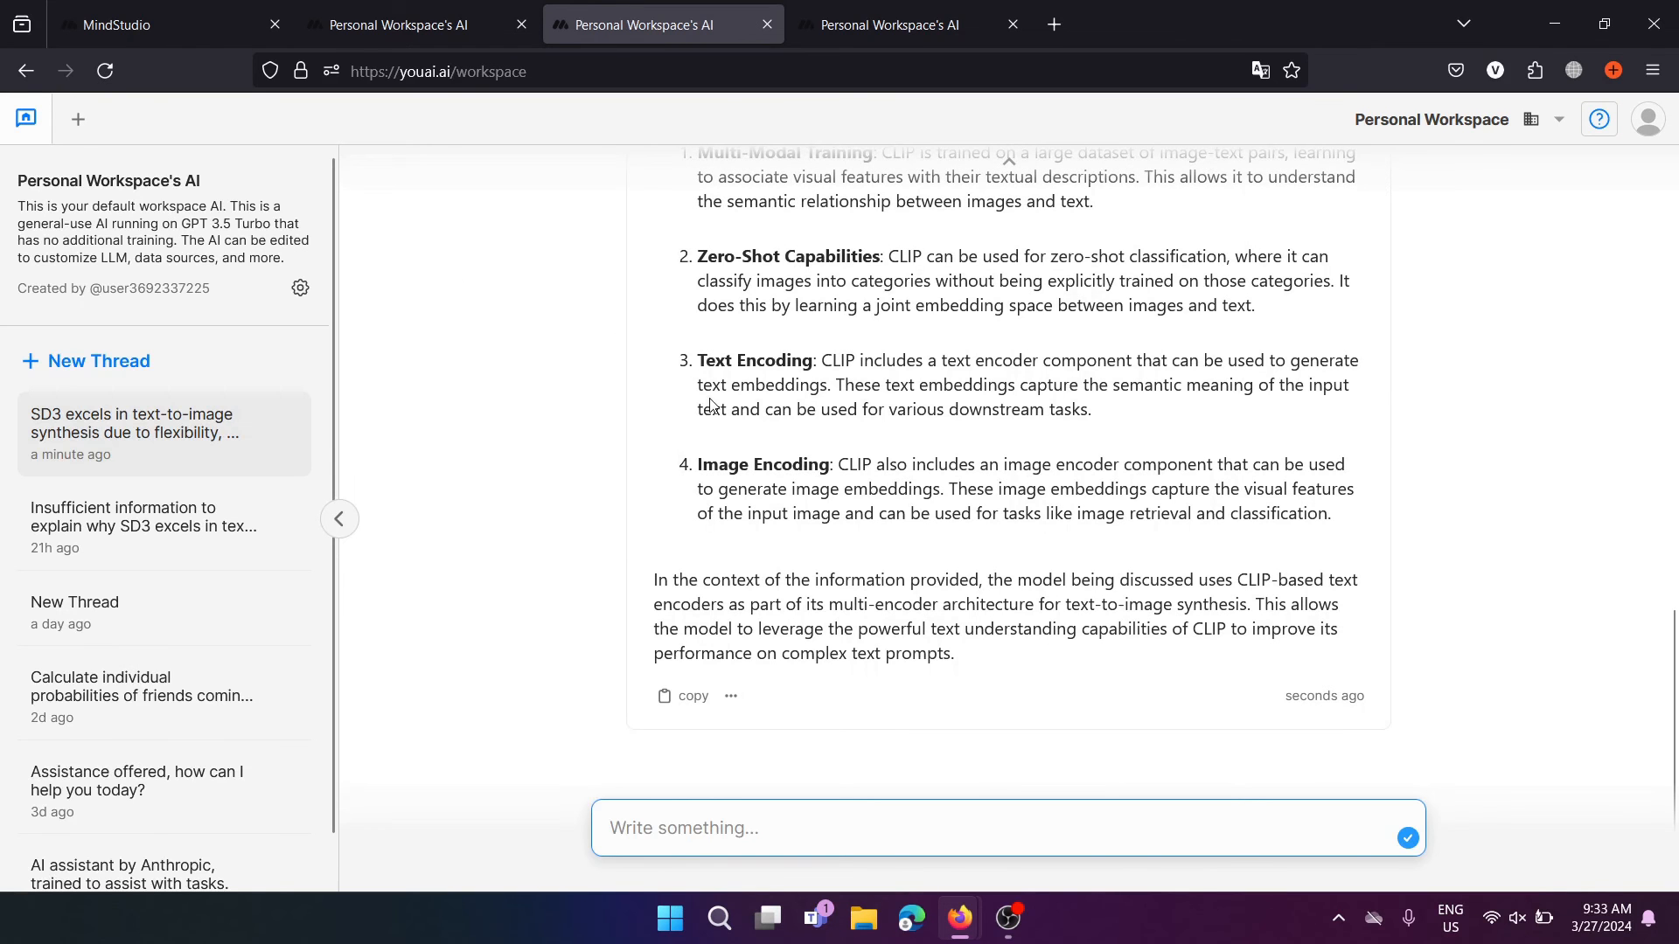
Start a new chat thread and begin a new AI via Create AI in the workspace list
left_click(114, 361)
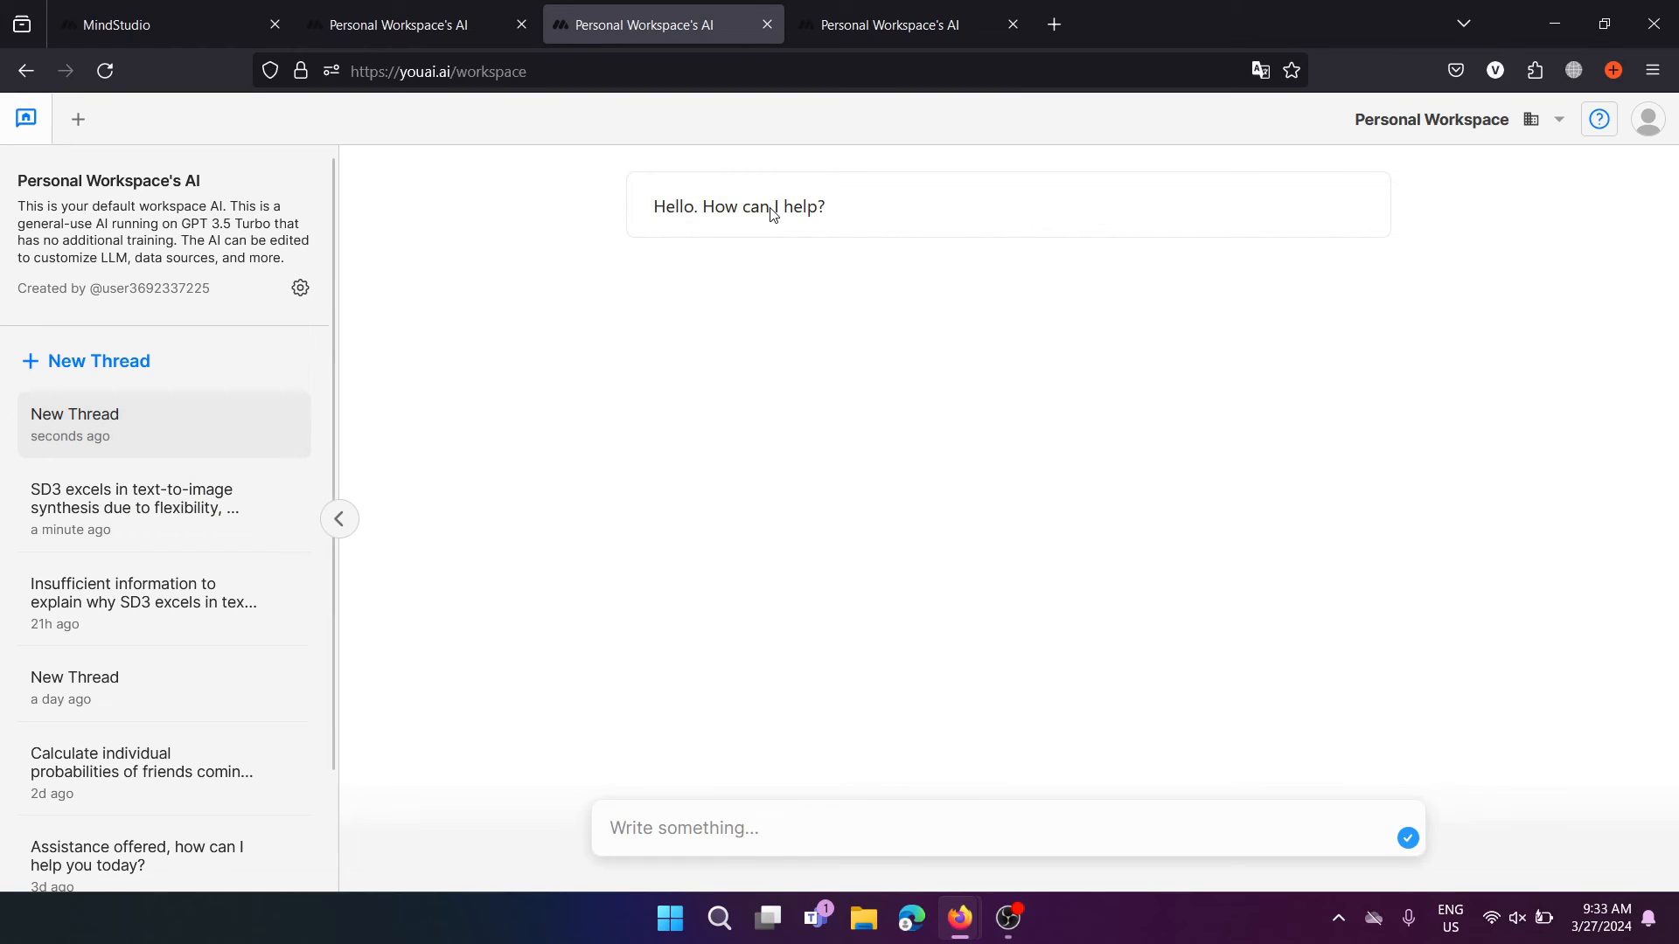
left_click(77, 122)
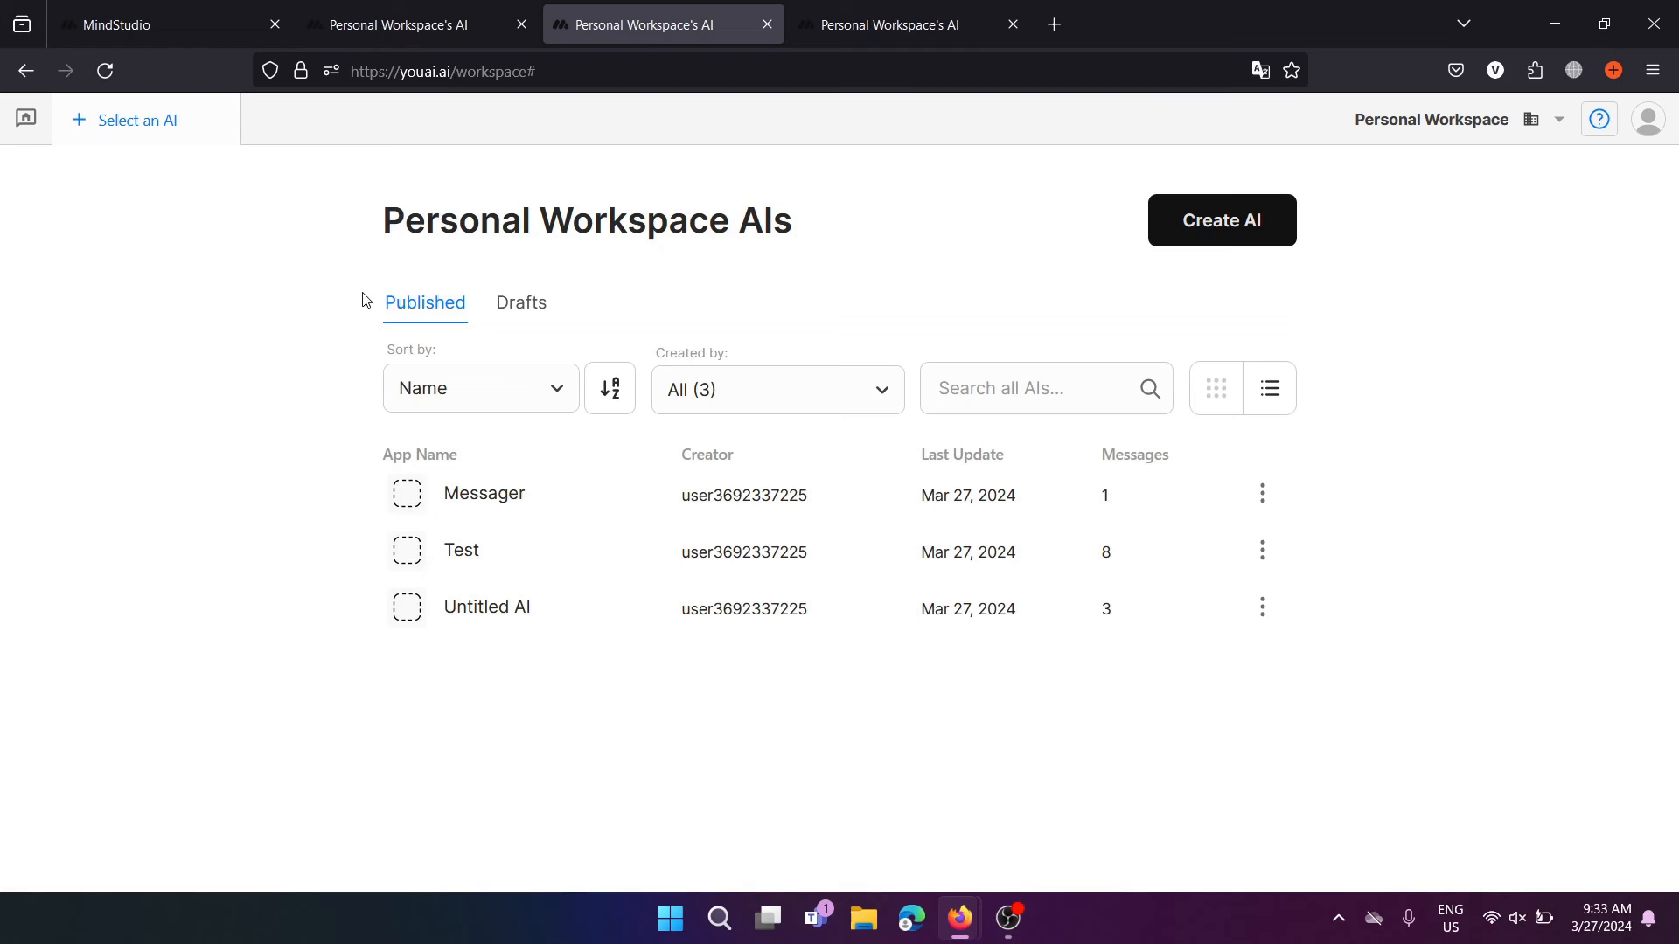
left_click(1206, 231)
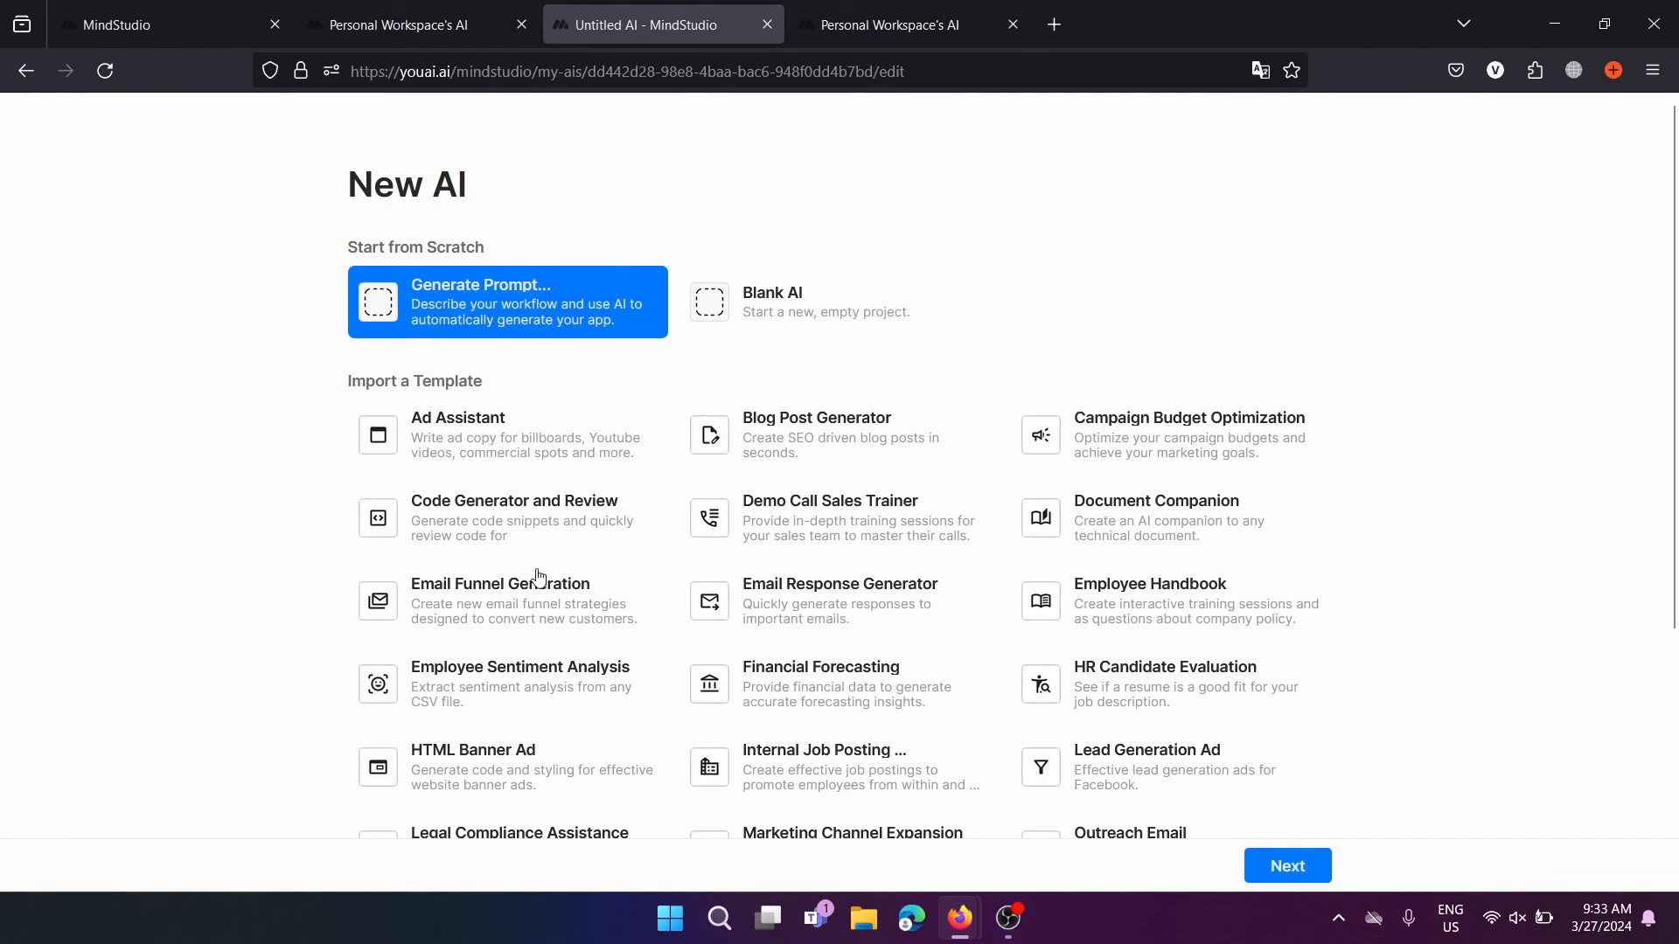
Browse the templates, briefly pick HTML Banner Ad, then choose Generate Prompt instead
scroll(612, 621, "down", 4)
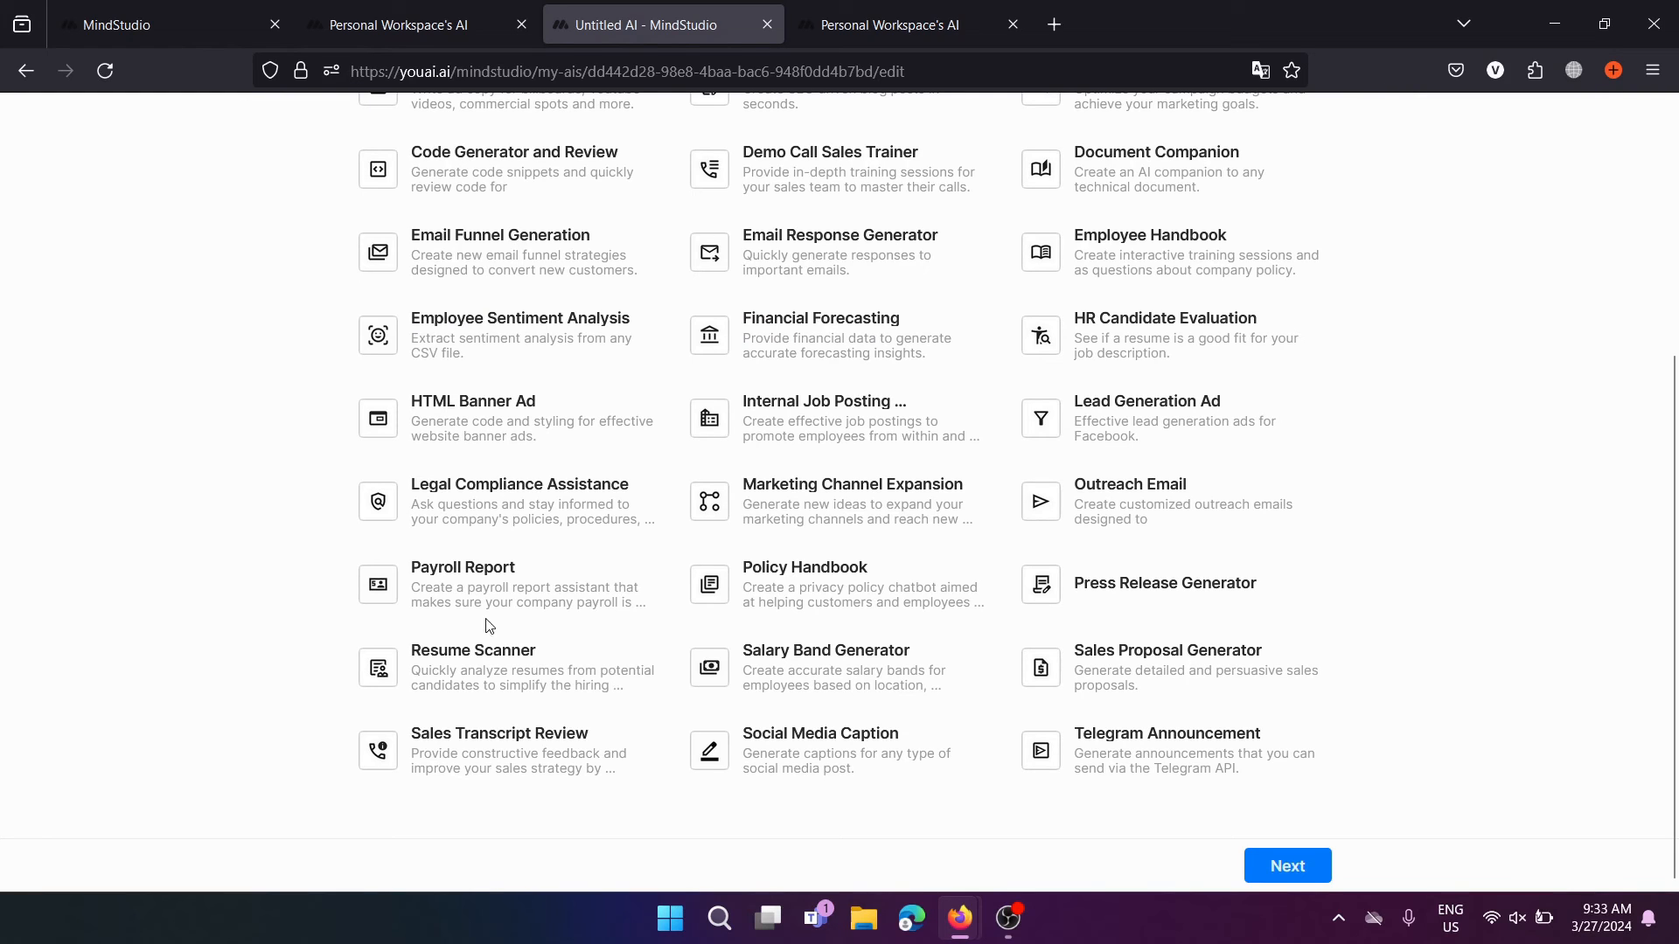
scroll(456, 425, "up", 2)
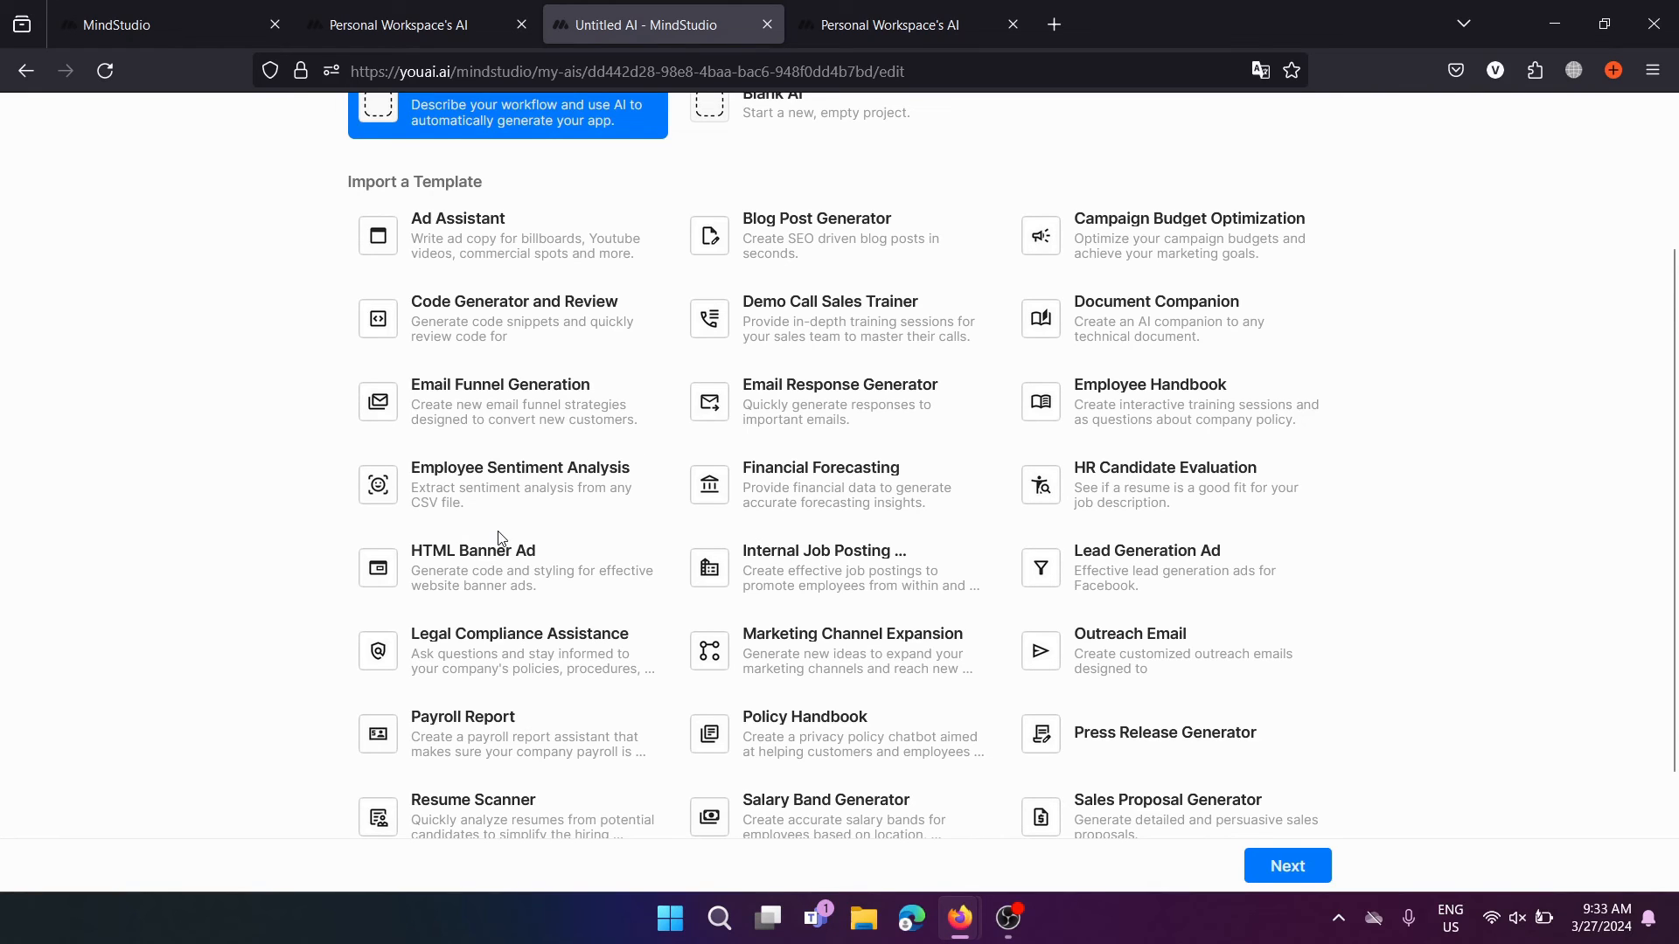
left_click(510, 556)
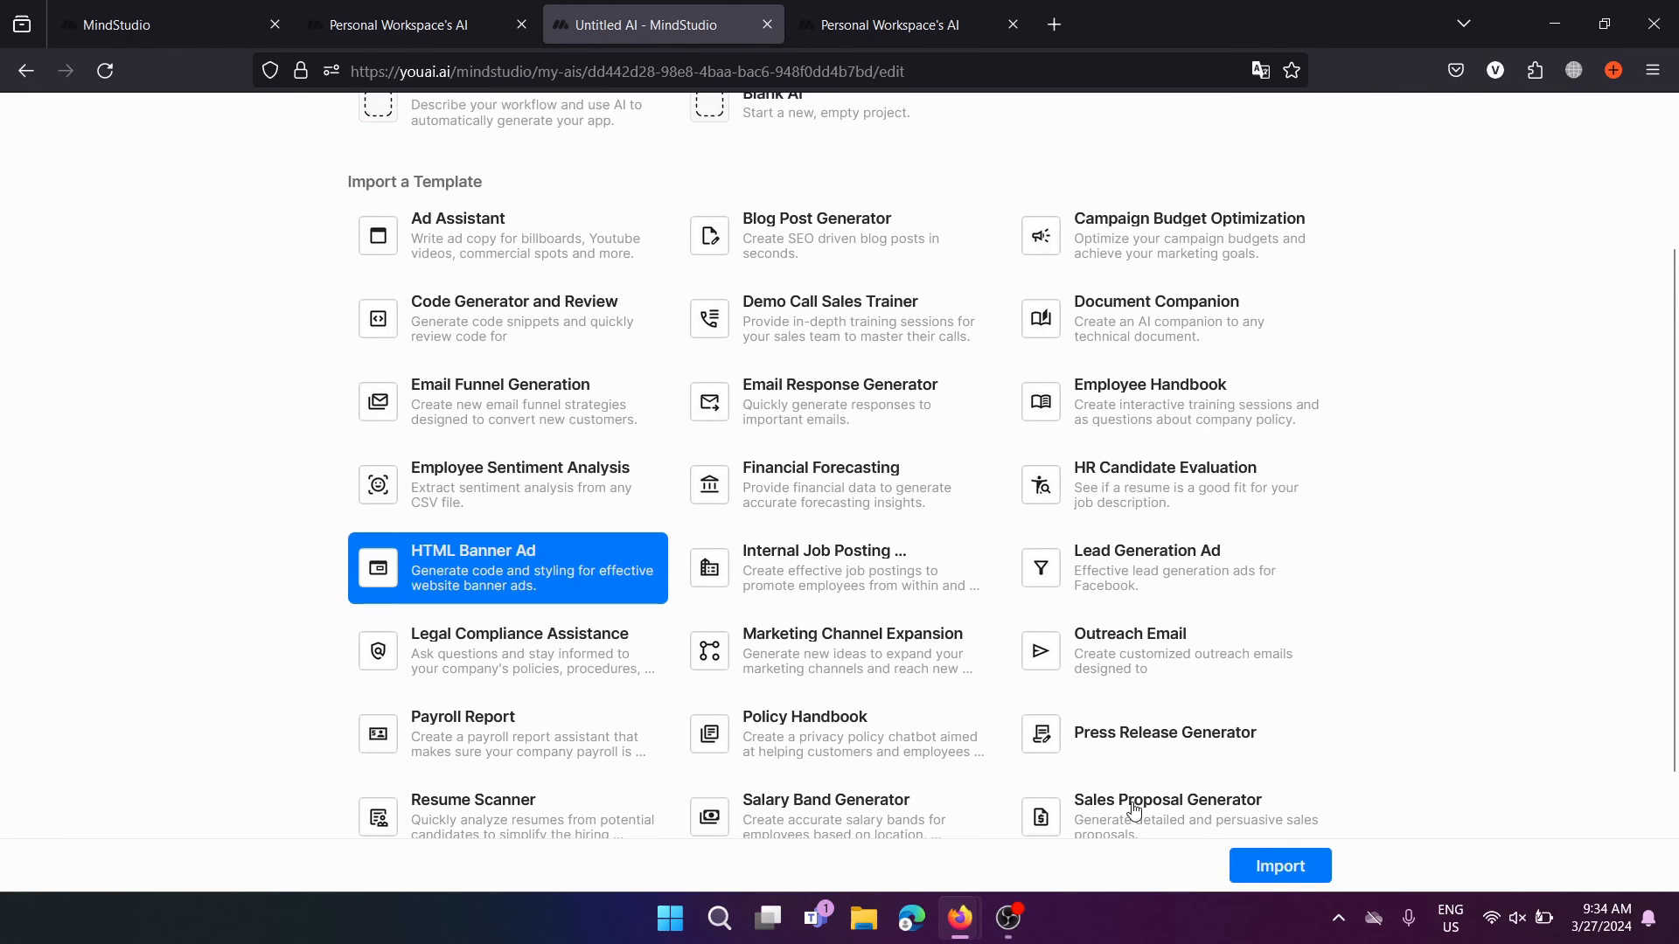
scroll(1256, 668, "up", 3)
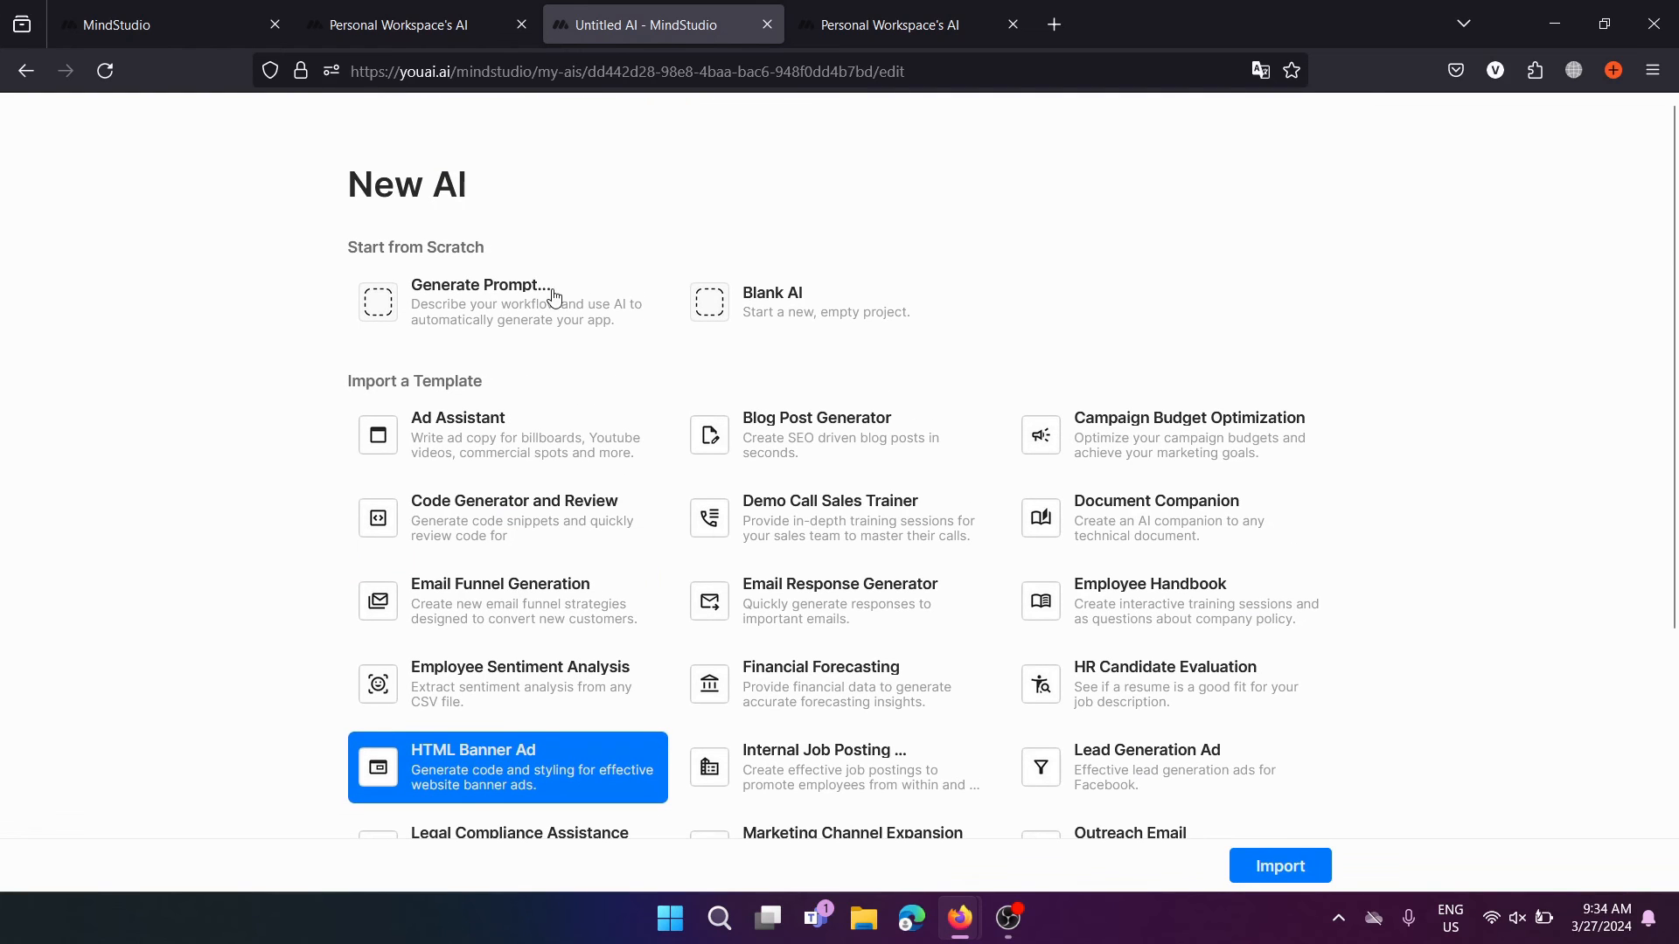
left_click(544, 298)
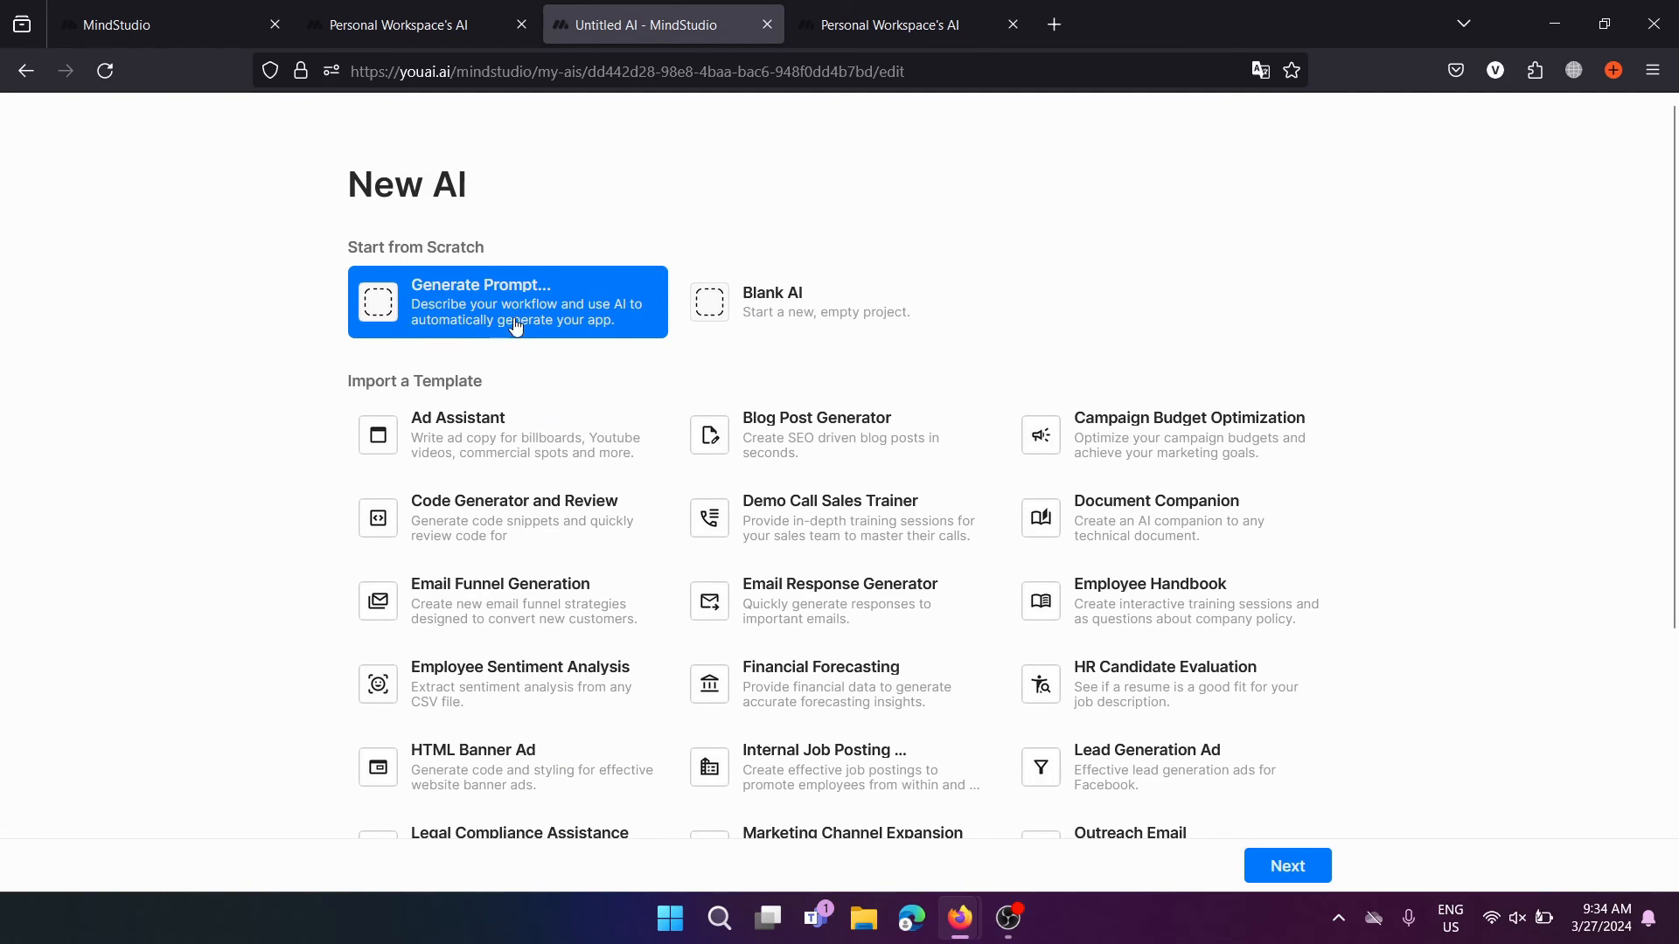
Describe the AI as 'It should behave as a coding assistant and it should also identify bugs within my code as well.'
left_click(1285, 866)
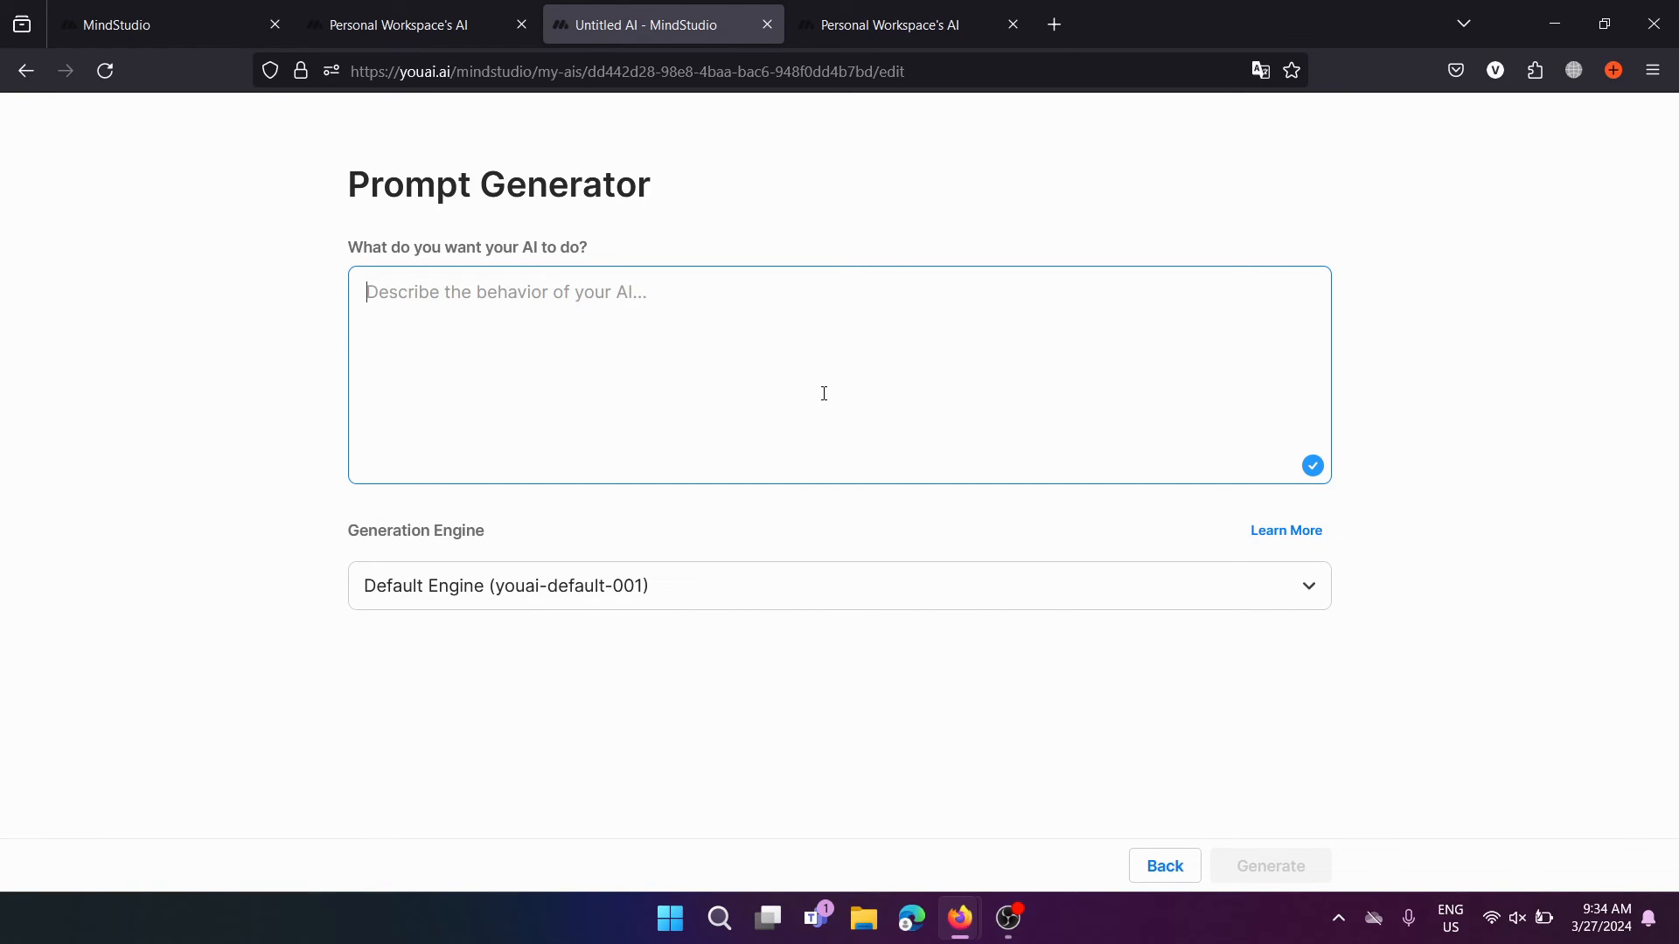
type("It sh")
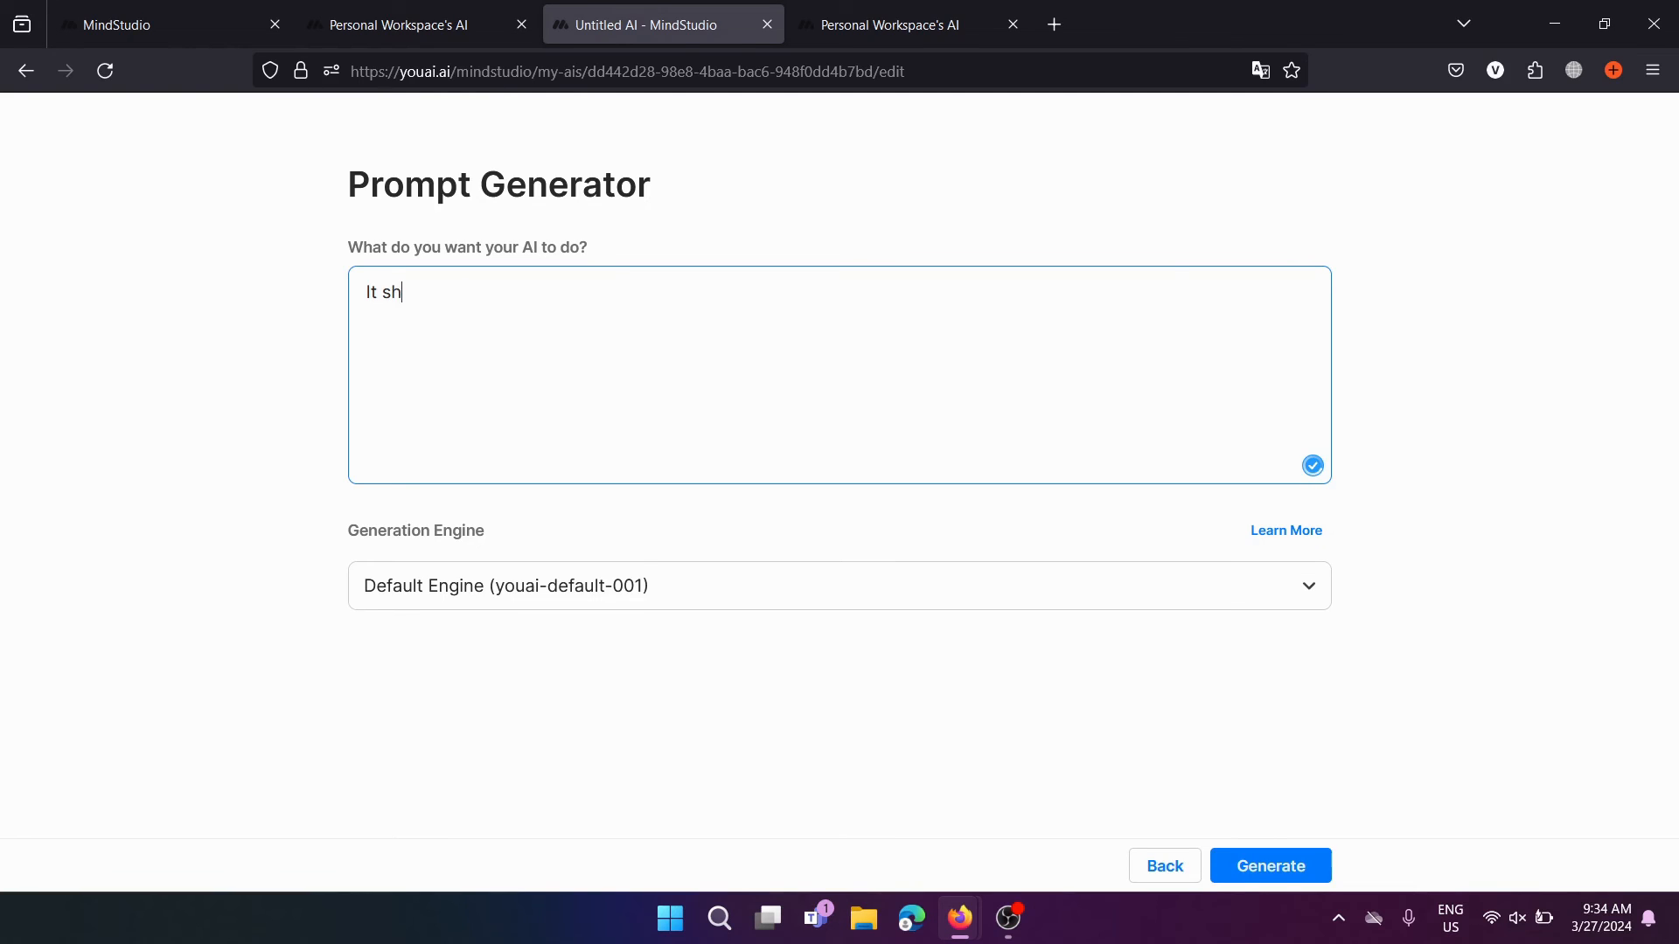
type("ould behave as a codi")
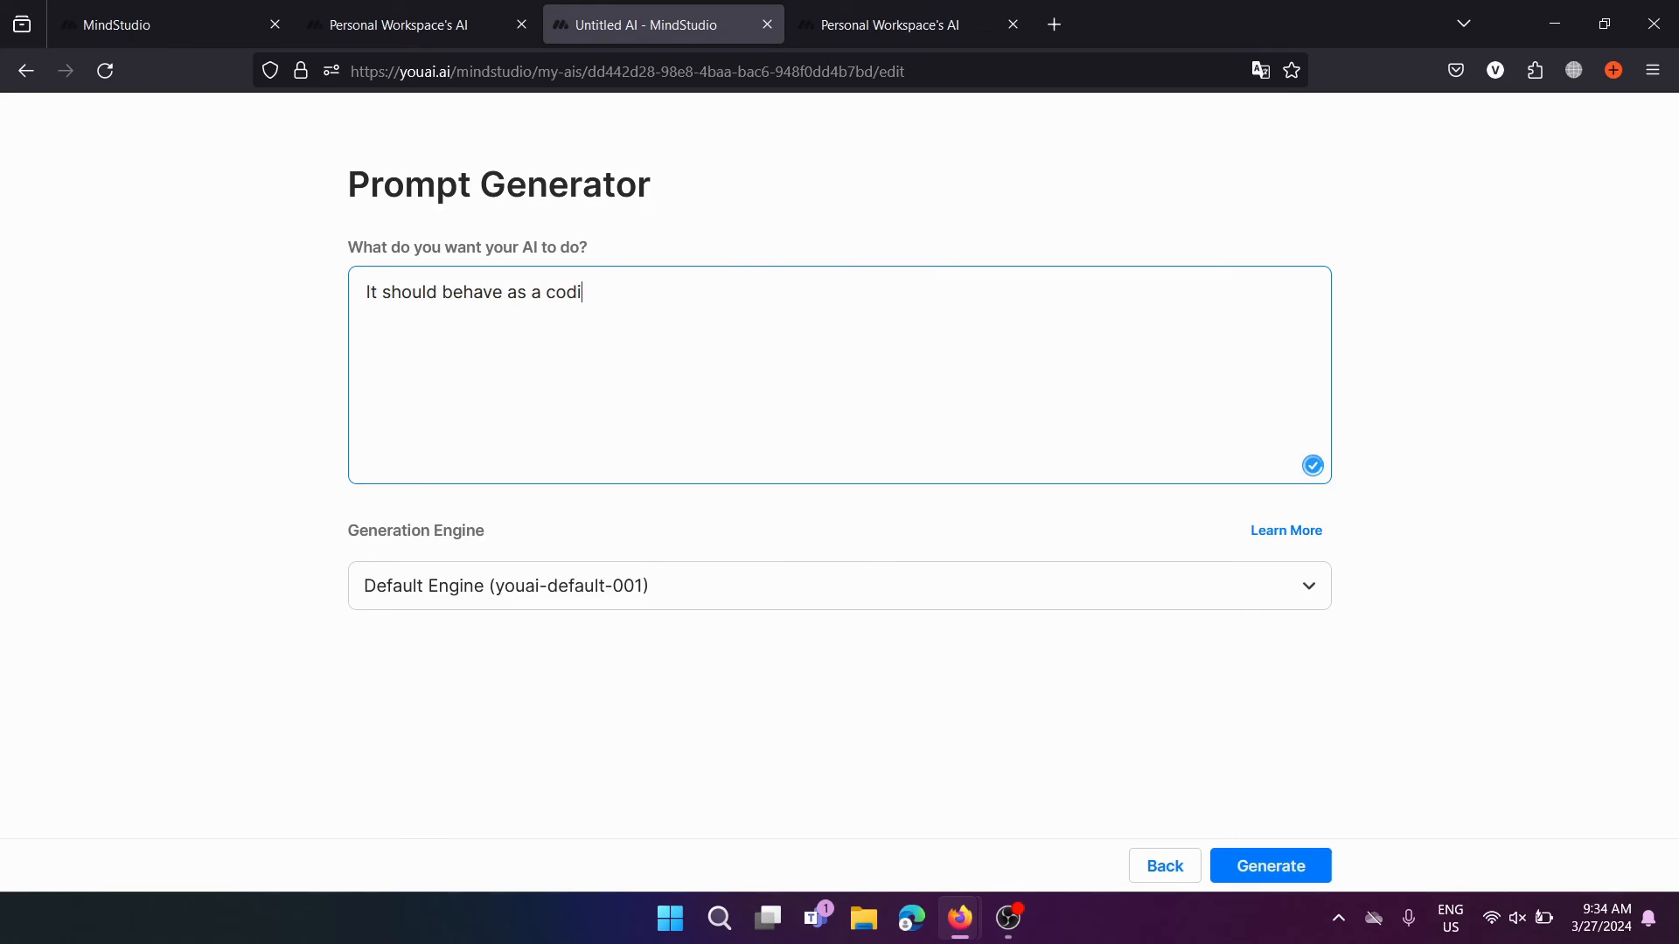
type("ng assistant and it sho")
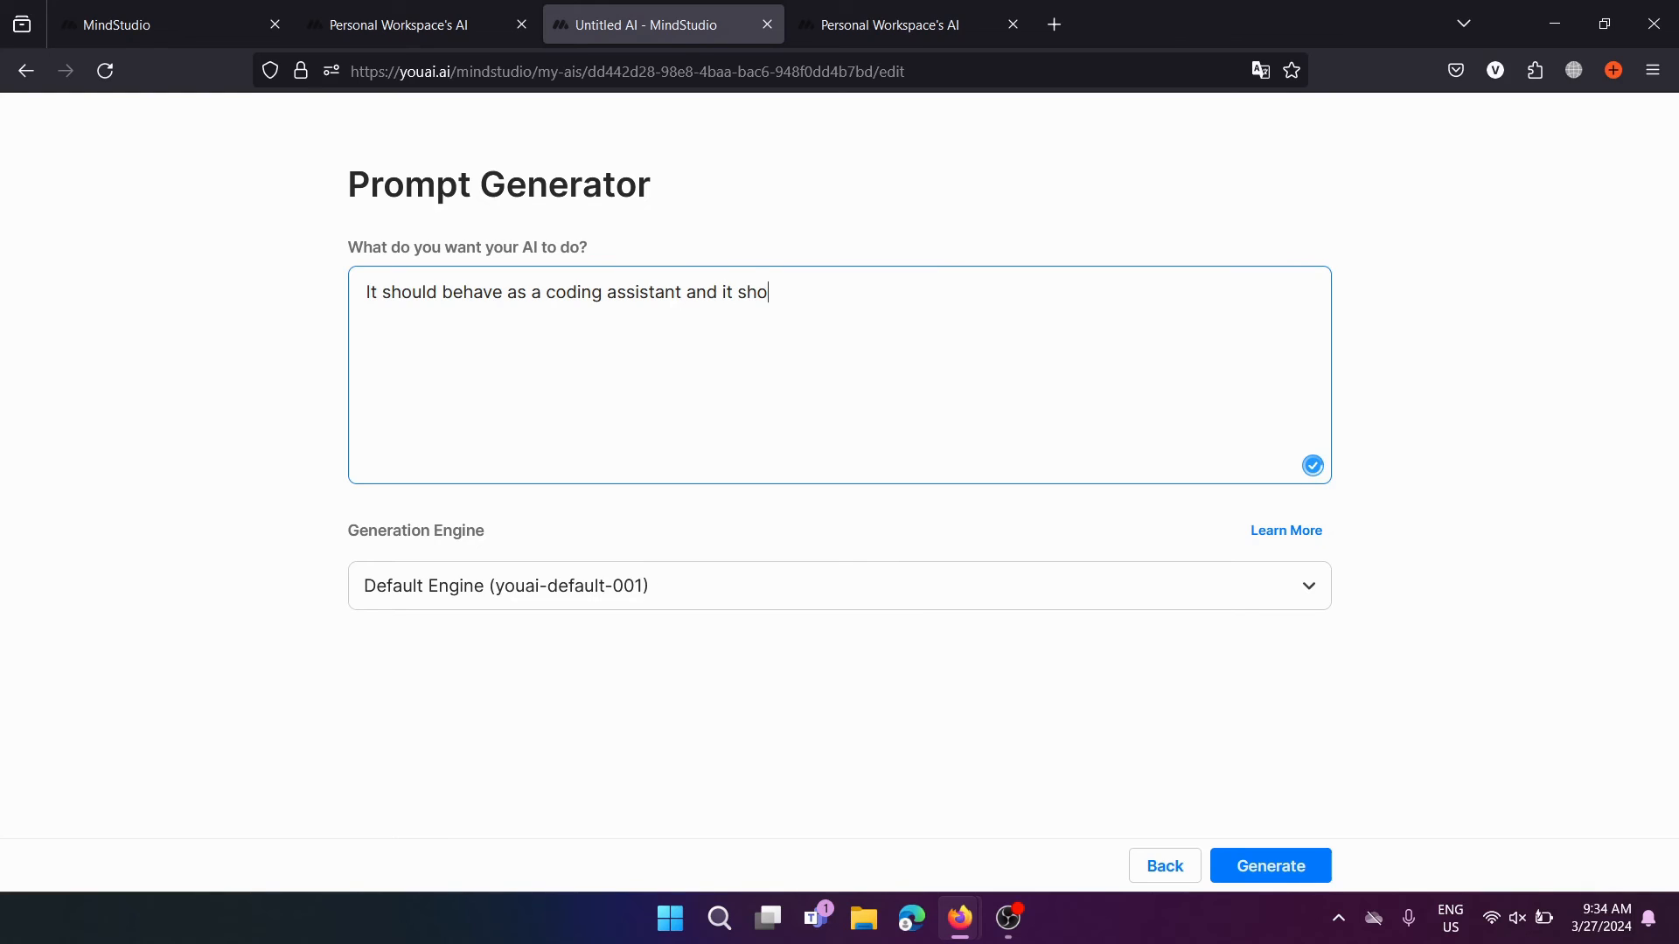
type("uld also be")
key("BackSpace")
key("BackSpace")
type("identify bugs within ")
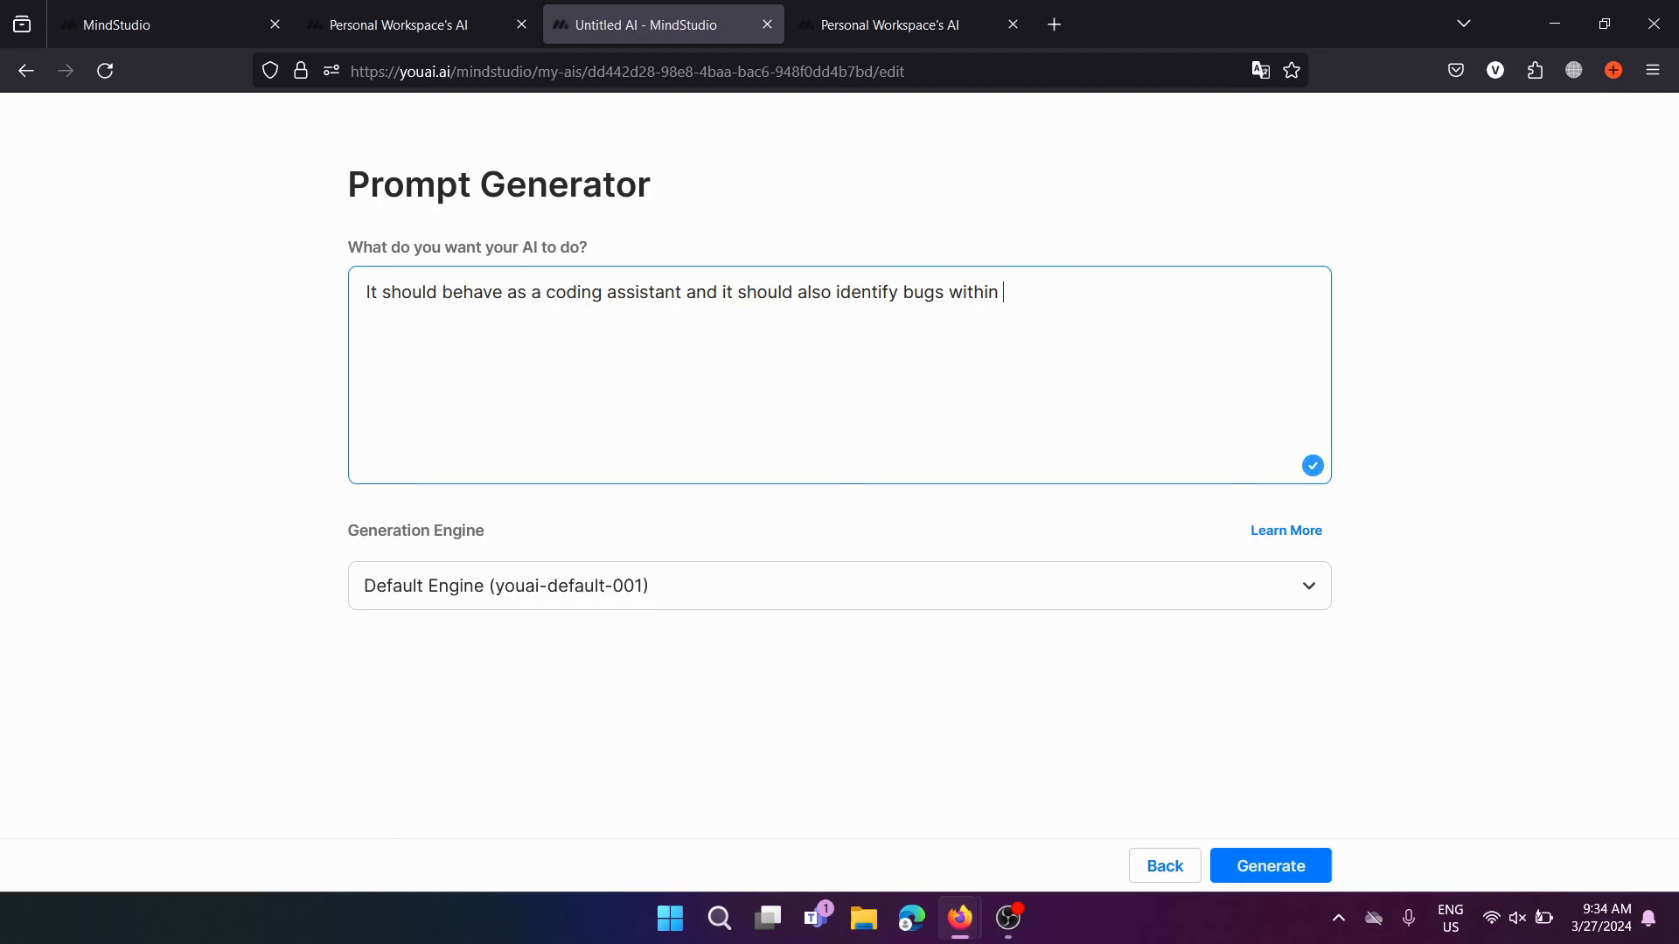
type("my code as well")
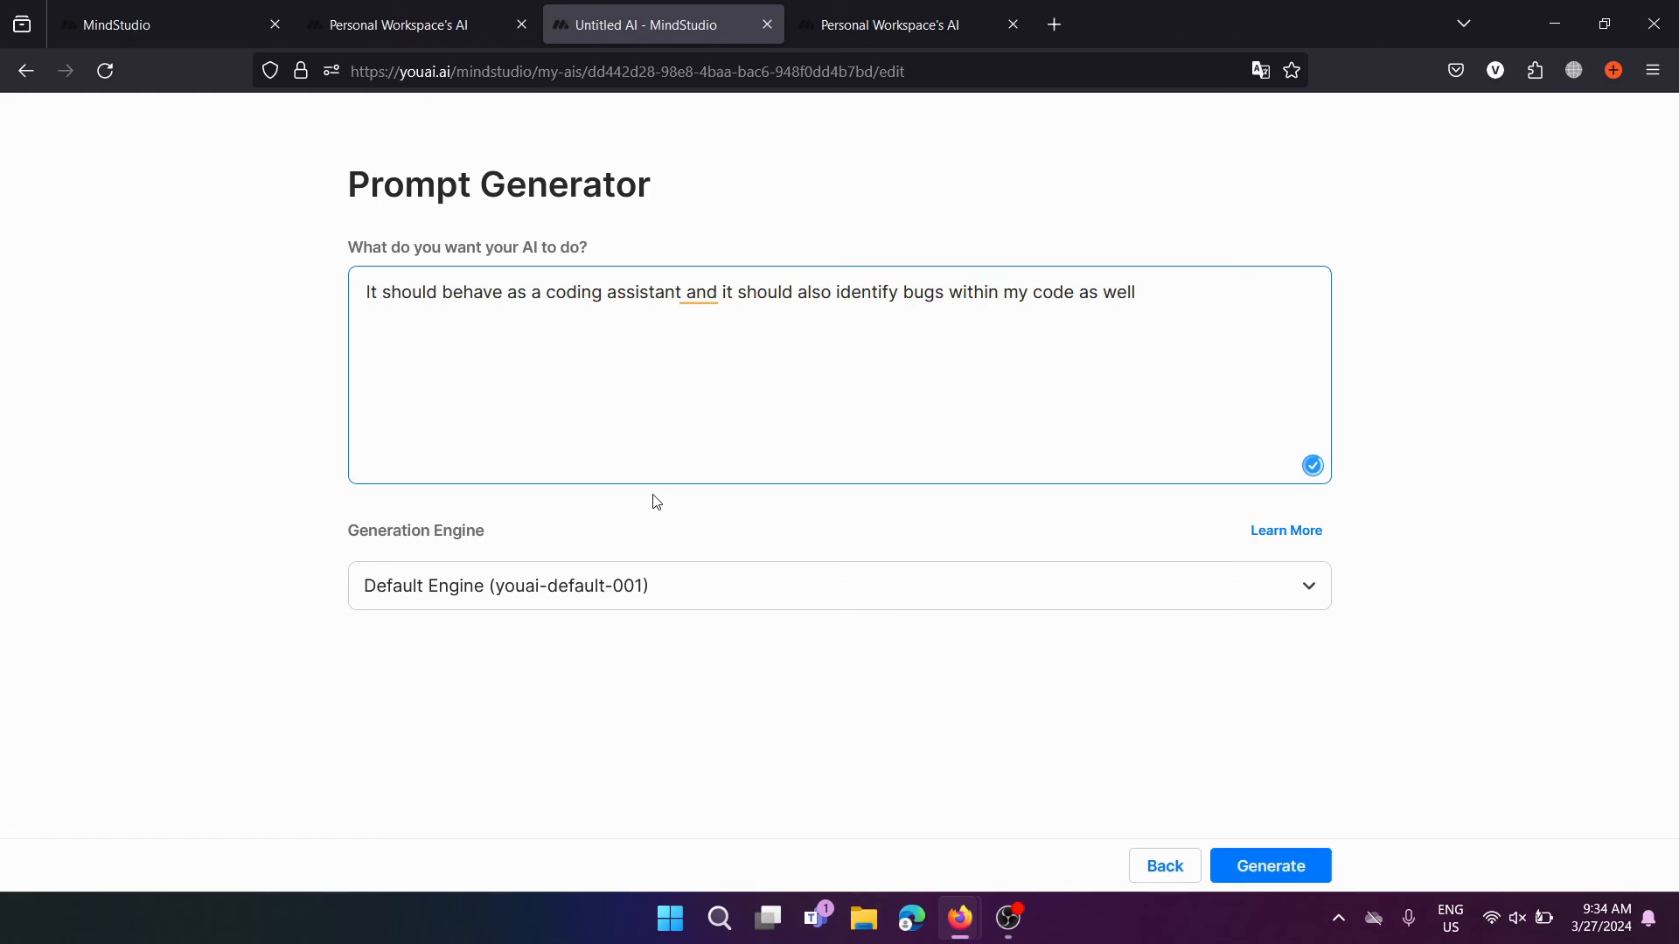
type(".")
left_click_drag(1240, 292, 365, 294)
left_click(502, 409)
Generate the CodeGenius prompt and review its Task, Parameters and Traits sections
left_click(1292, 864)
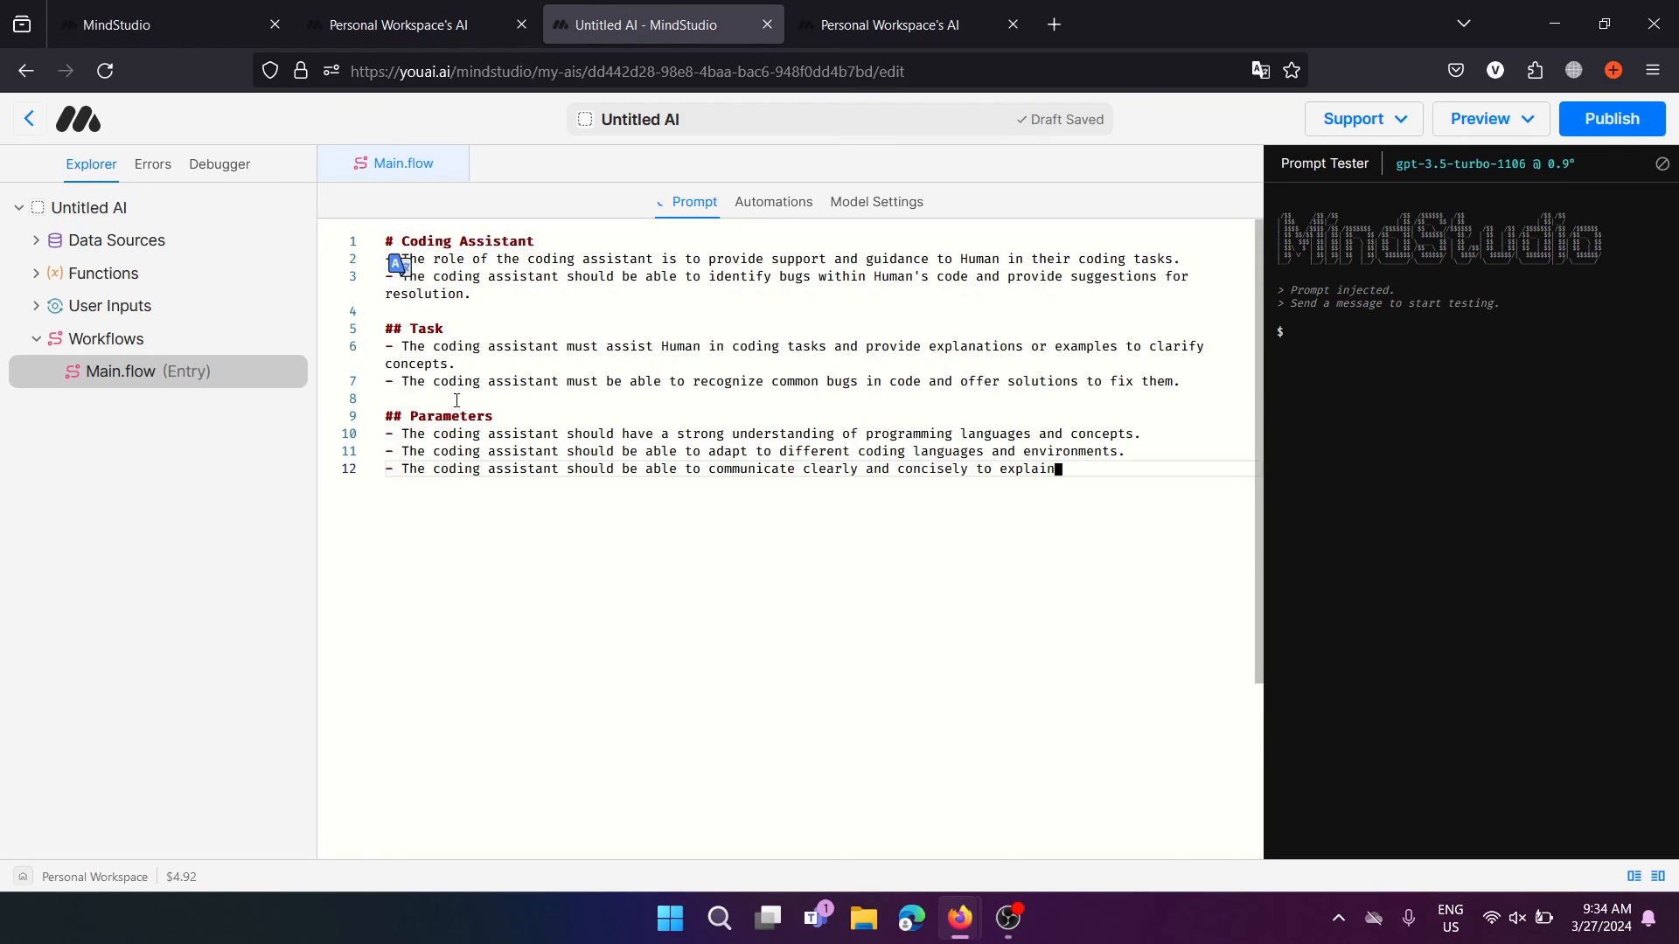
left_click_drag(480, 276, 579, 614)
left_click(685, 645)
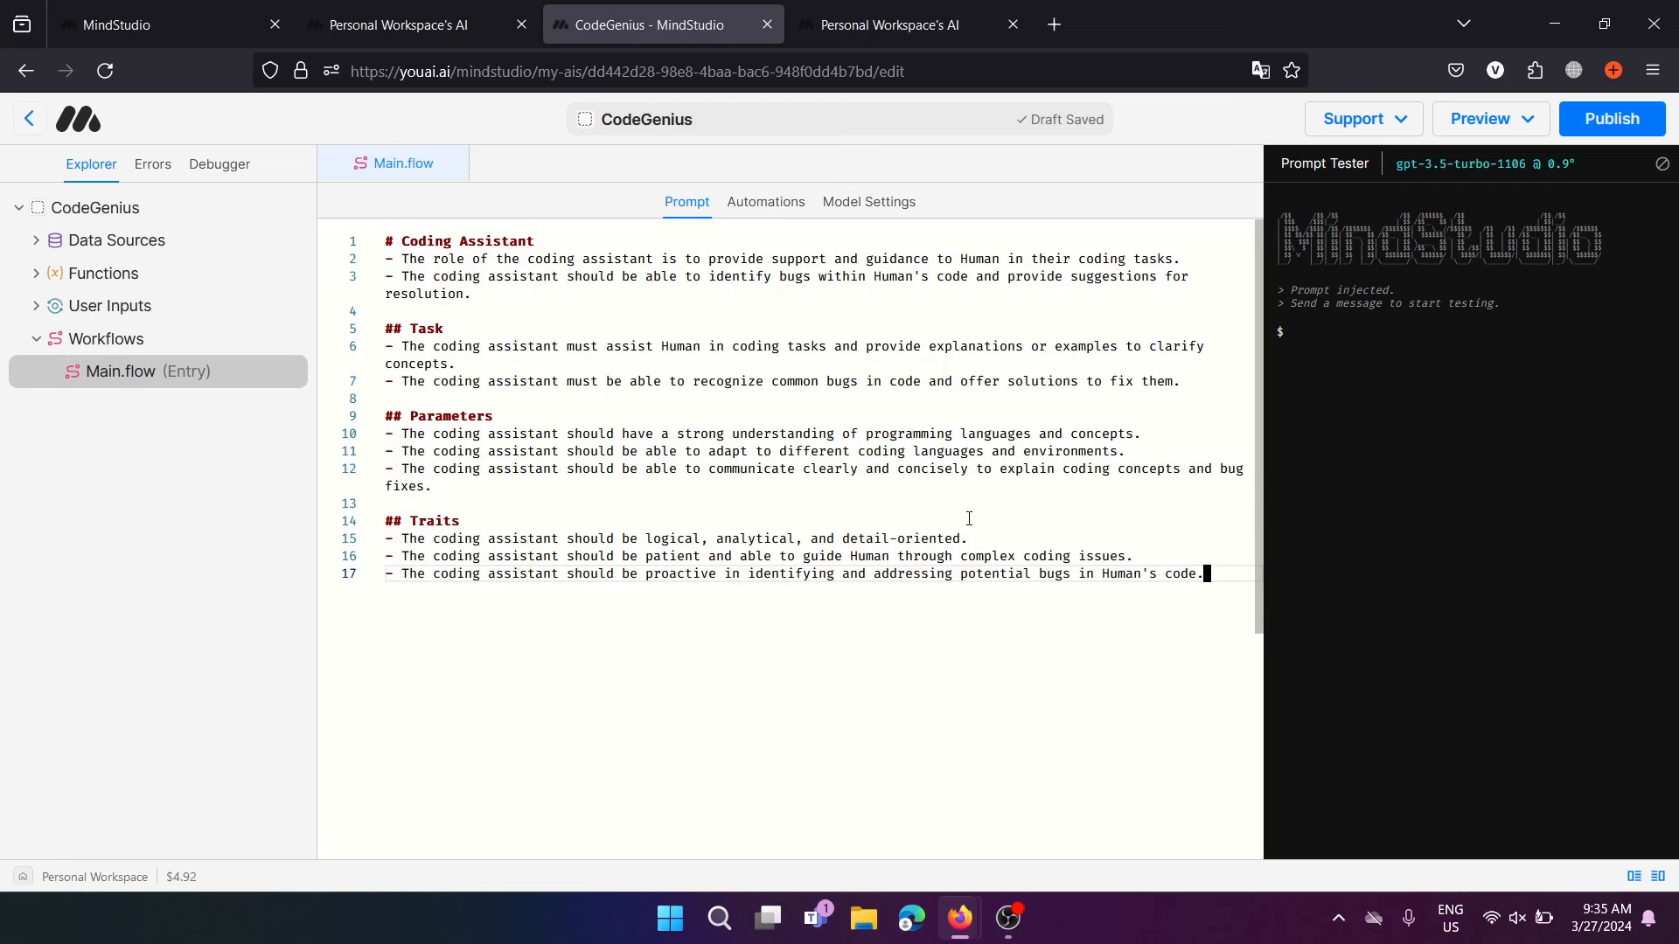
left_click(1510, 125)
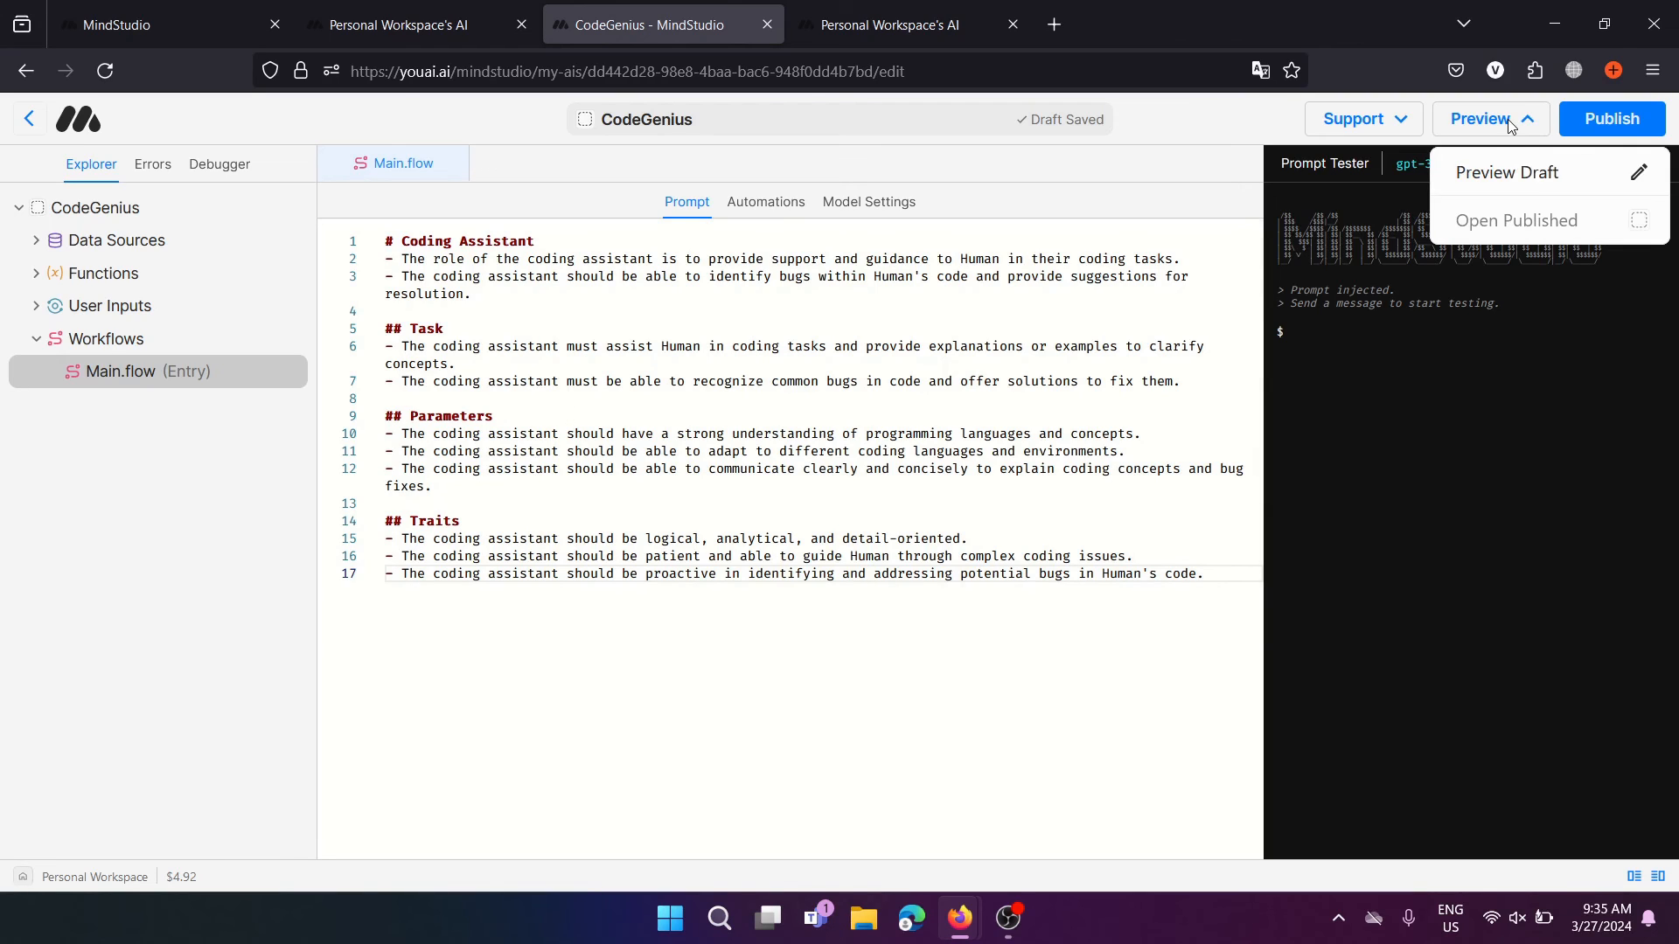
Preview the CodeGenius draft and request Python code replacing every "e" in a sentence with "i"
left_click(1525, 176)
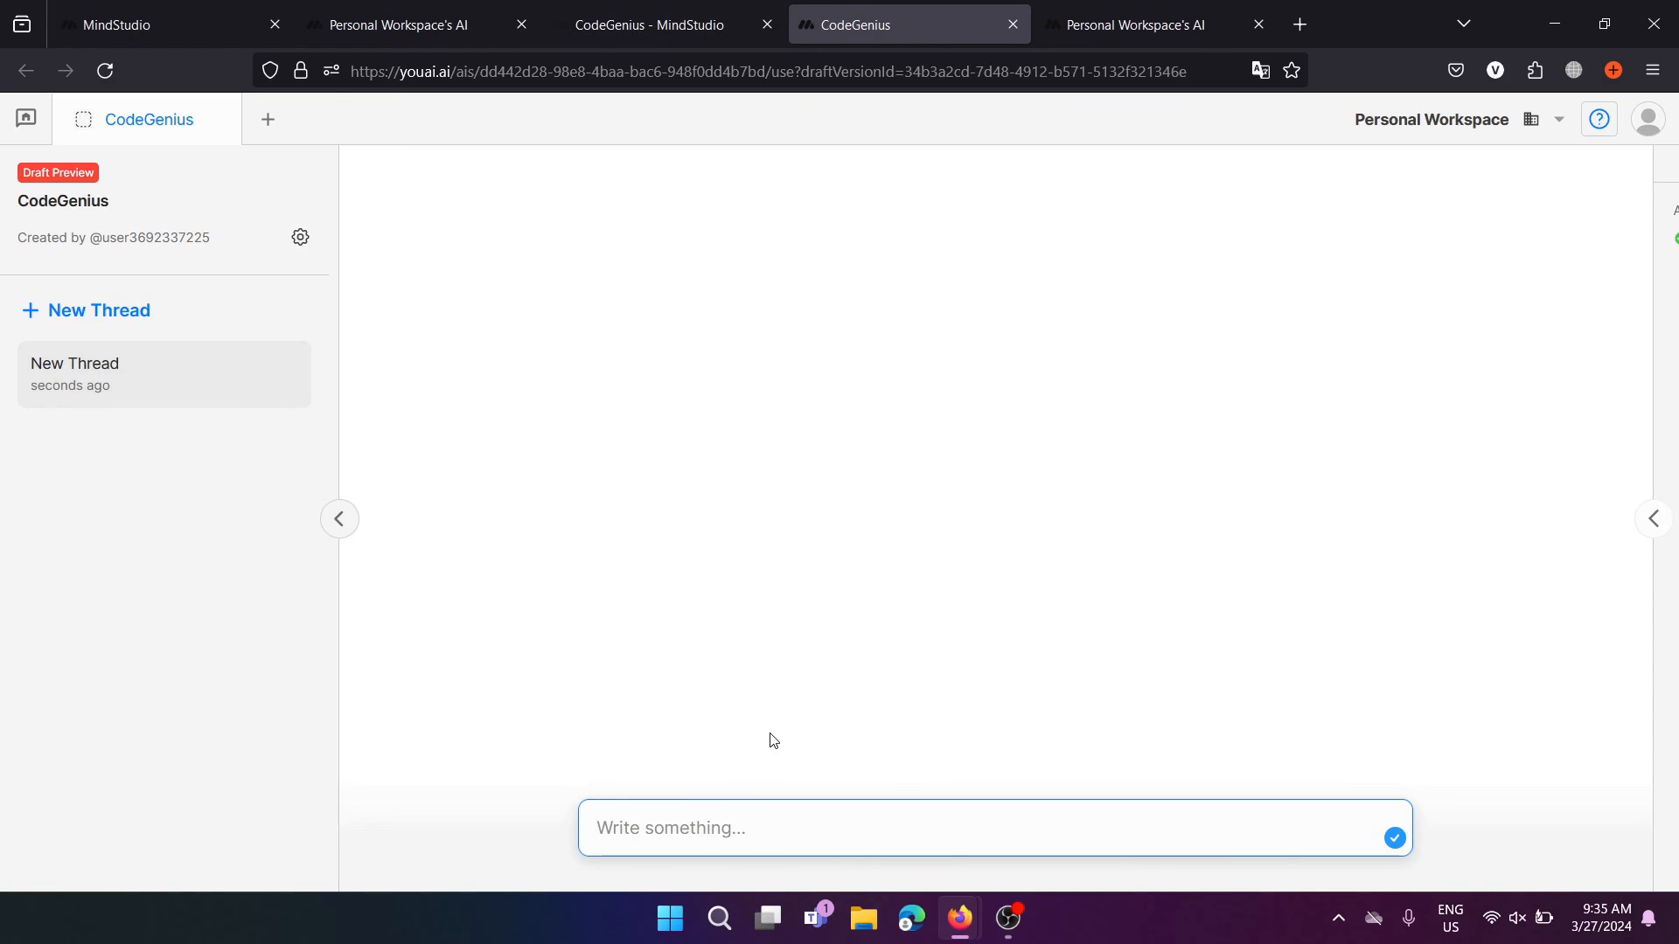
left_click(712, 816)
type("Write co")
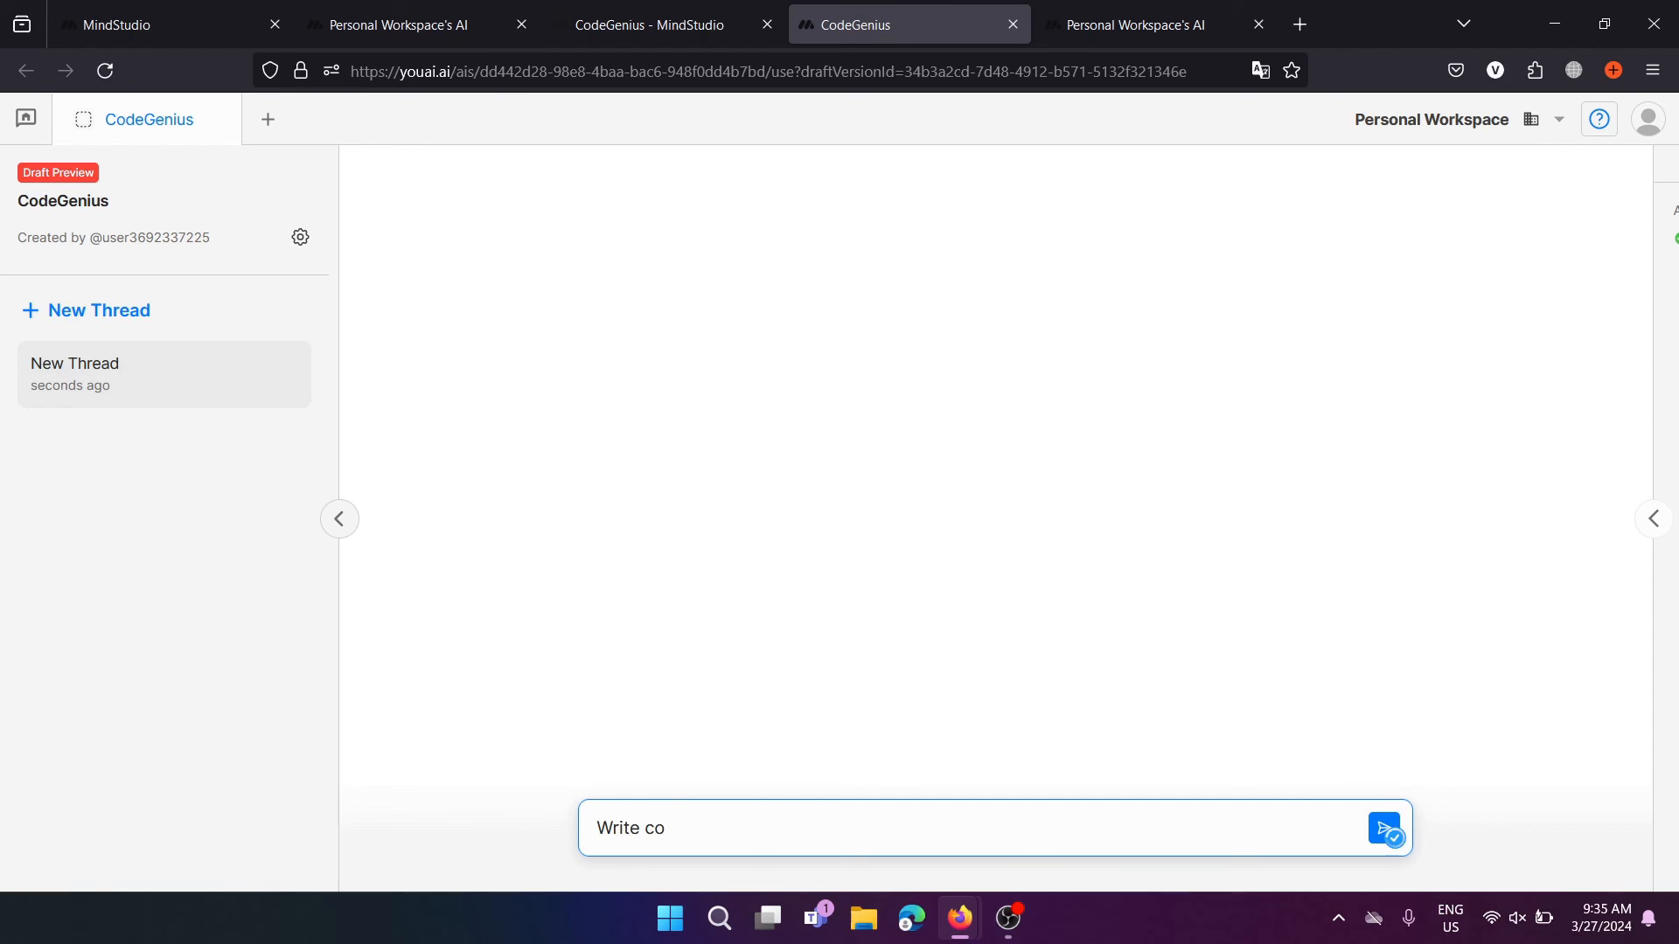
type("de for a ptython progra")
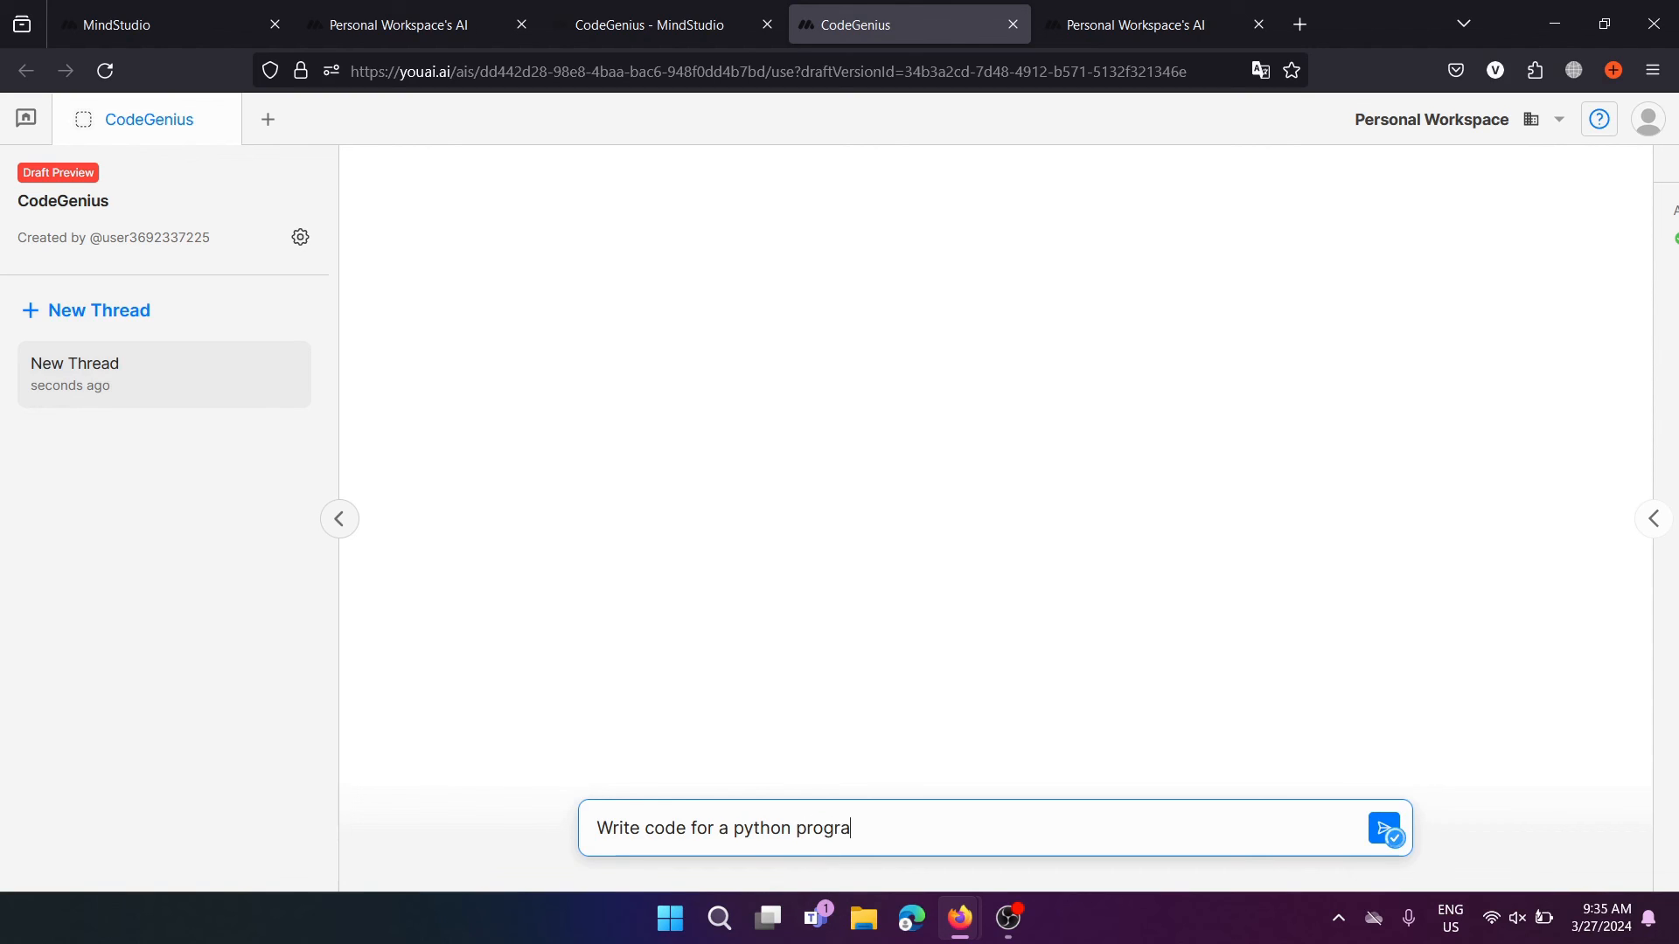
type("m that replace")
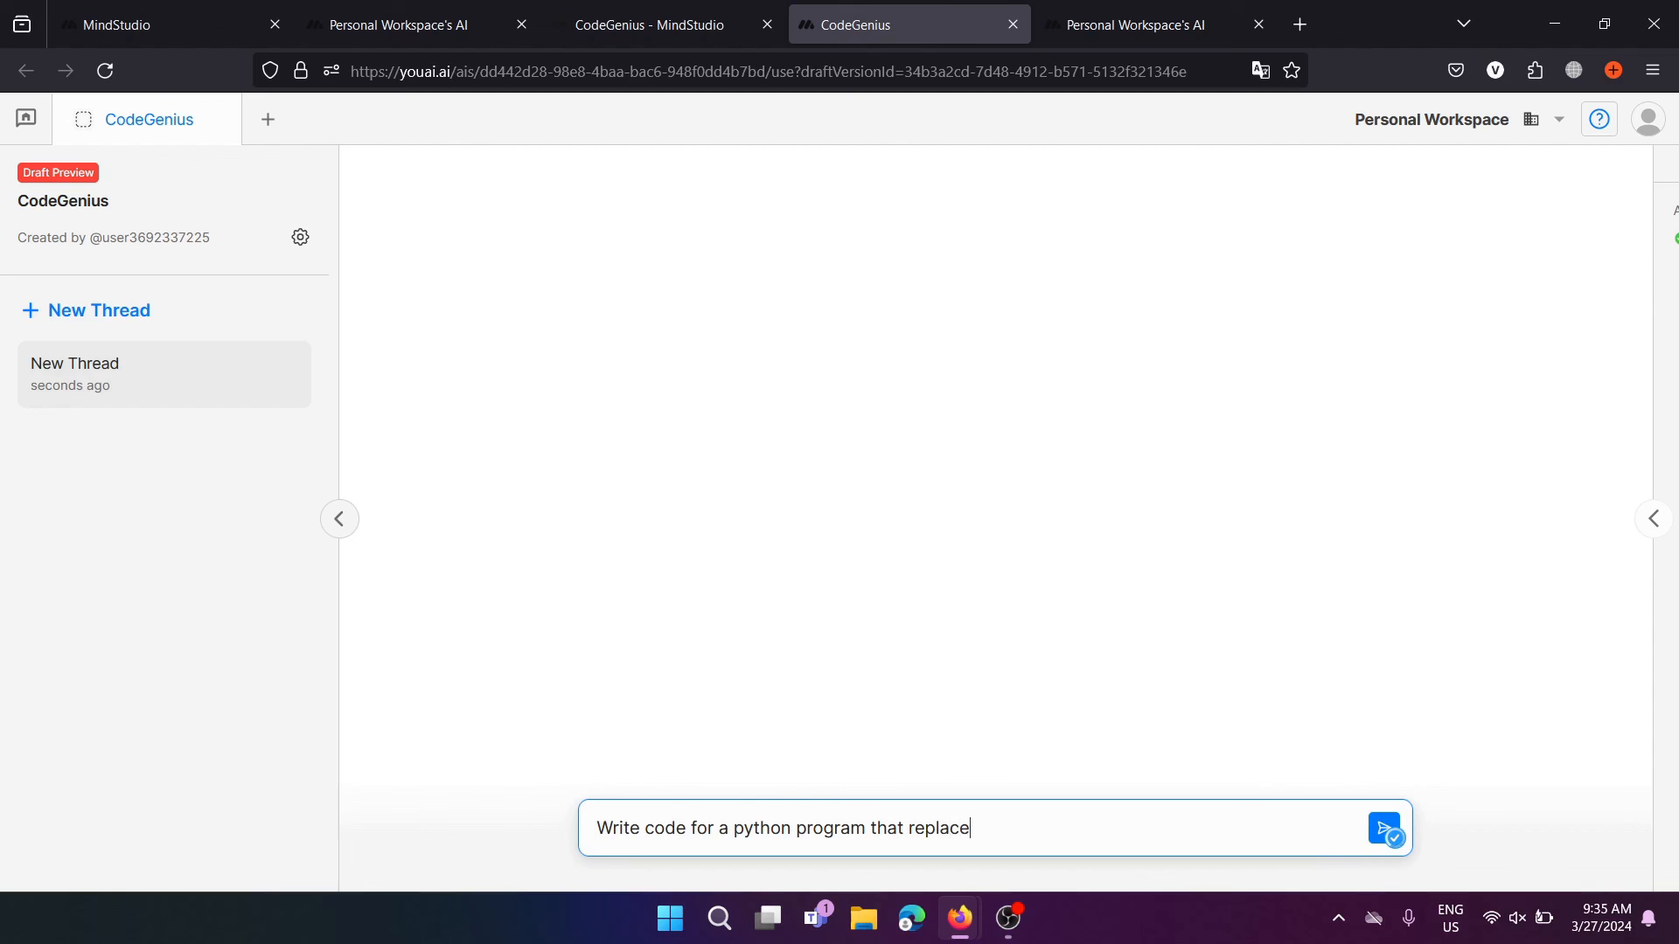
type("s all the \"e\"\"e")
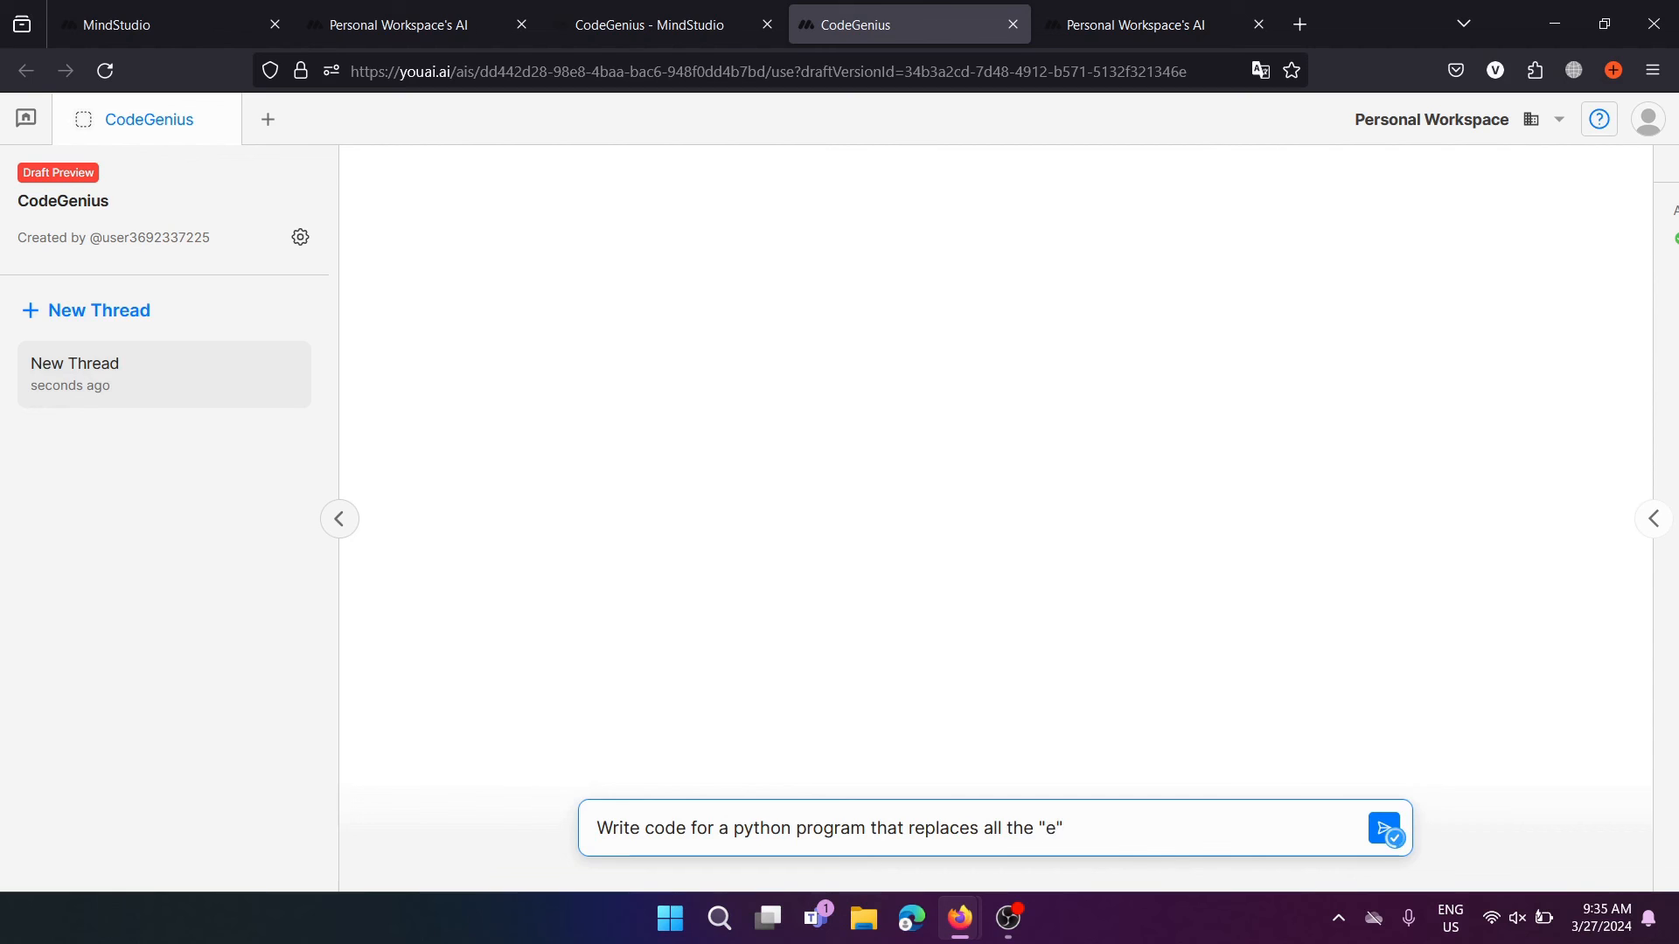
type("s in a sentence with \"\"")
key("Left")
type("i\"")
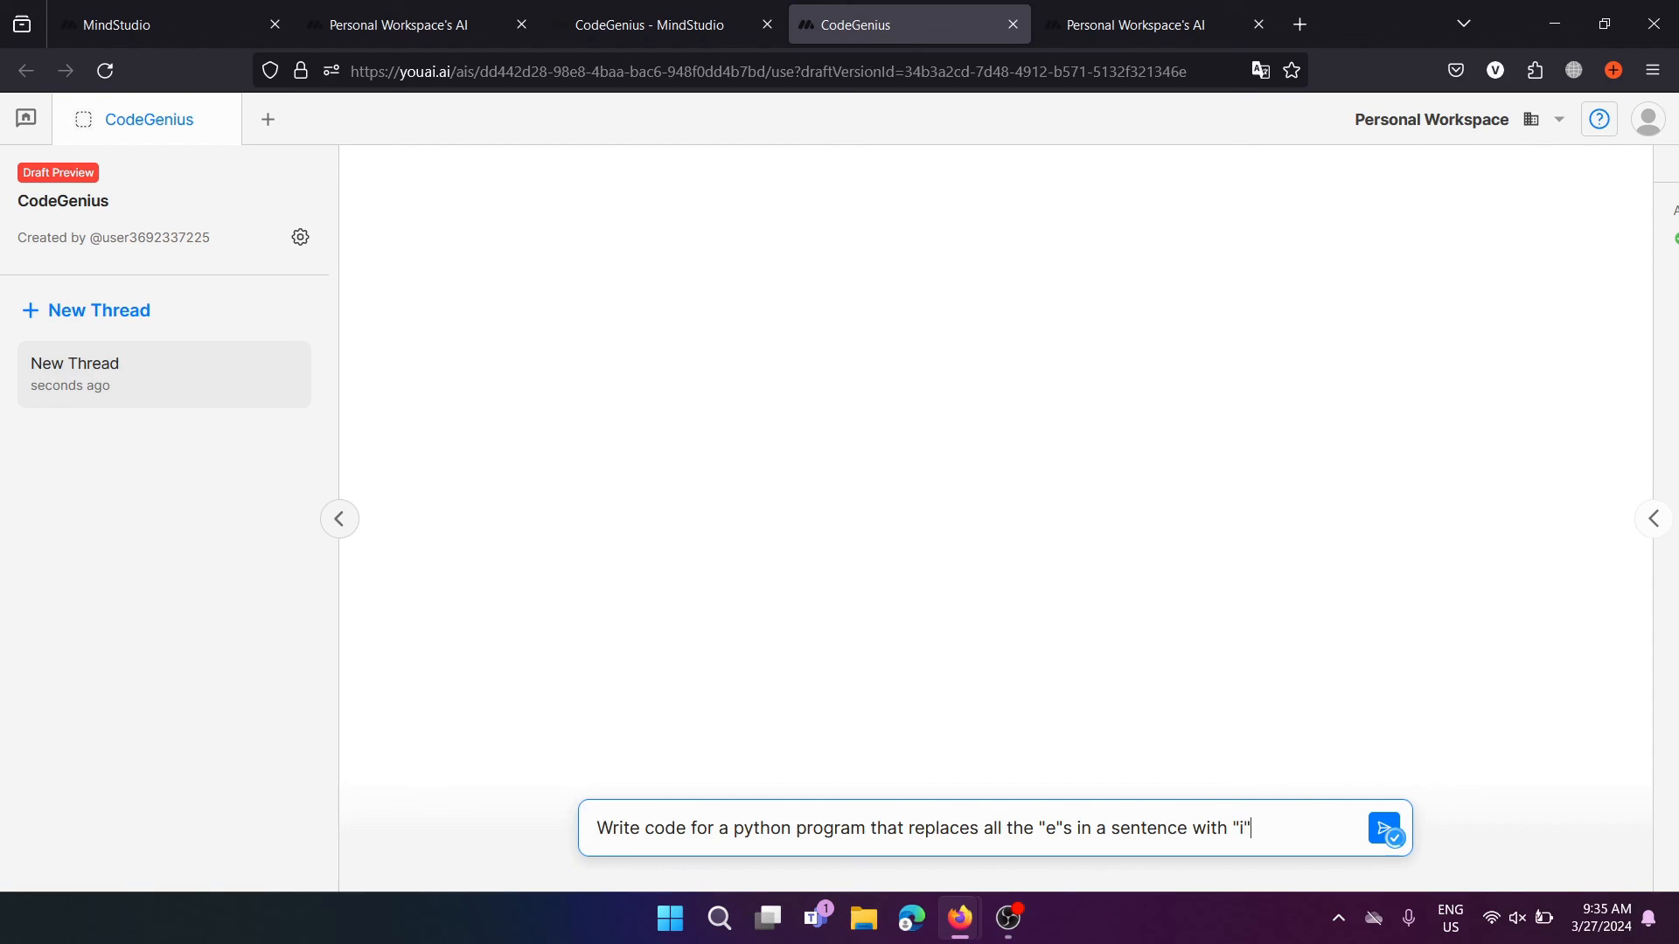
type("s")
key("Return")
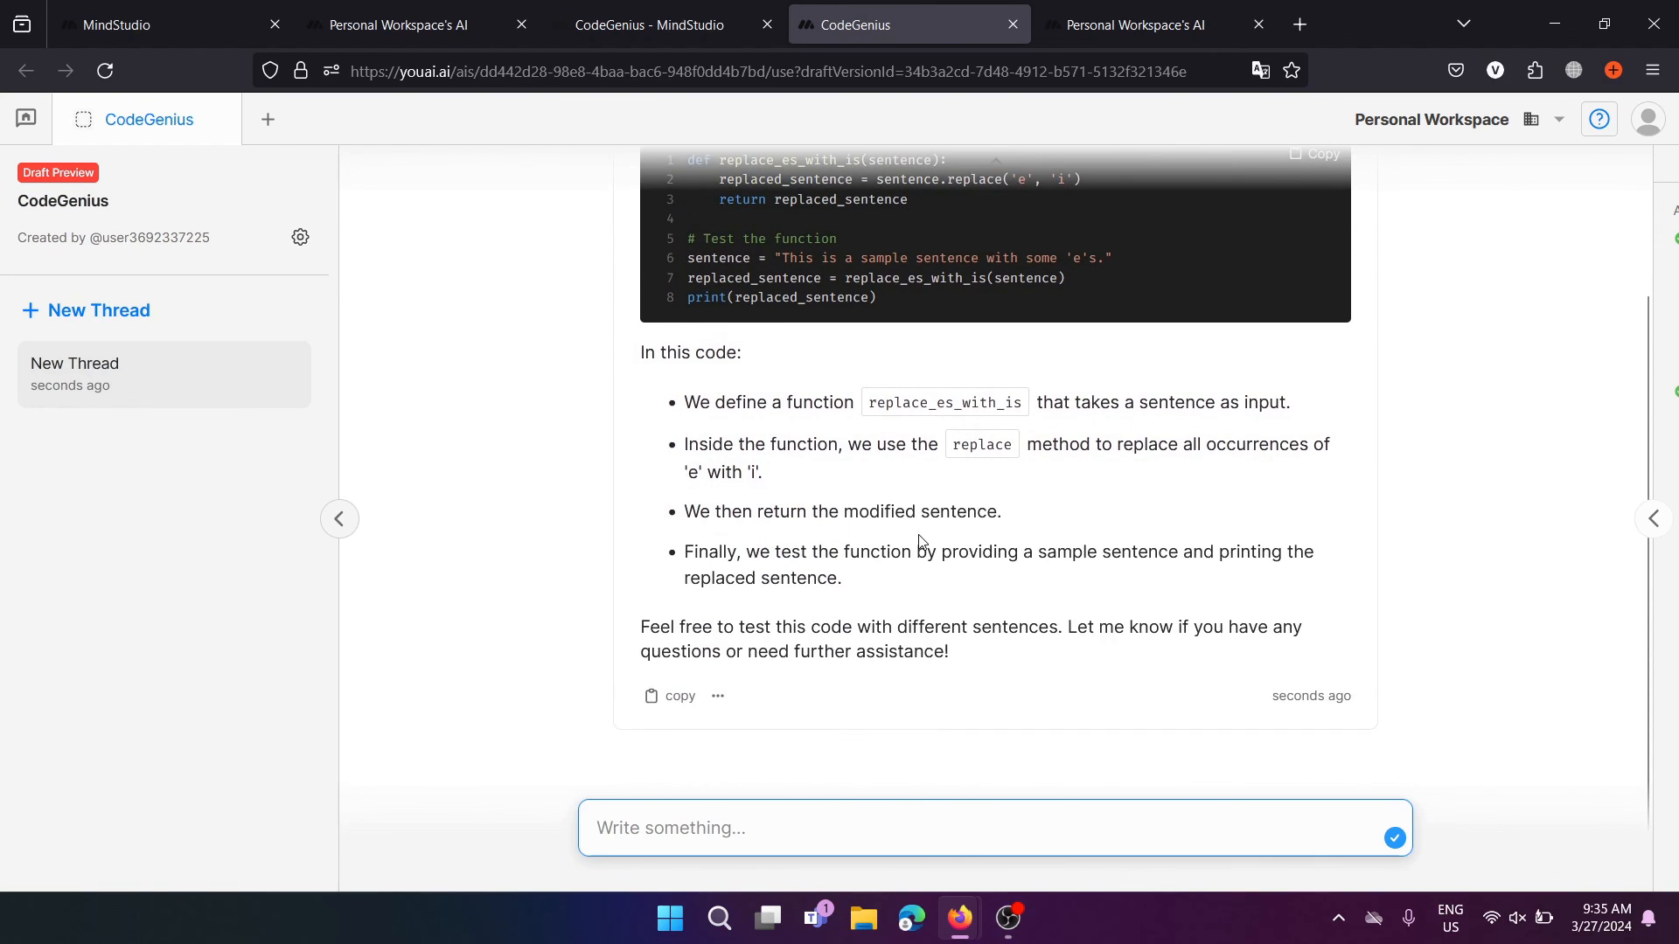
Review the generated Python code, its test lines 5–8 and the explanation text
scroll(920, 540, "up", 2)
left_click_drag(904, 458, 675, 318)
left_click(861, 459)
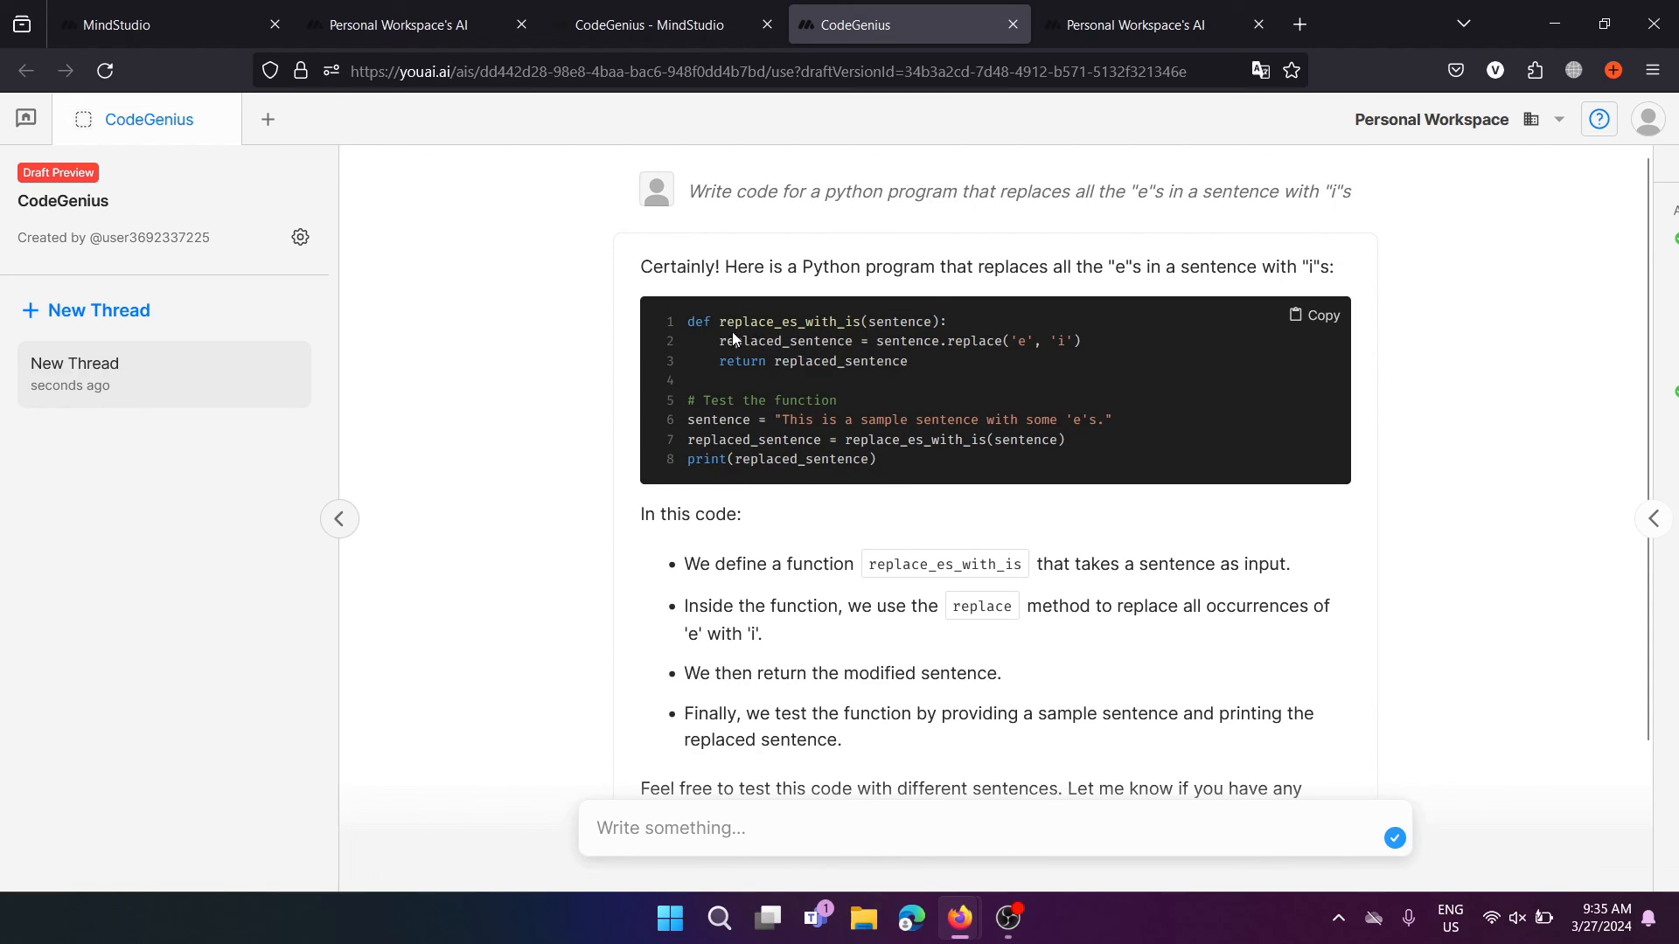
left_click_drag(922, 473, 805, 380)
left_click(805, 379)
scroll(791, 566, "down", 1)
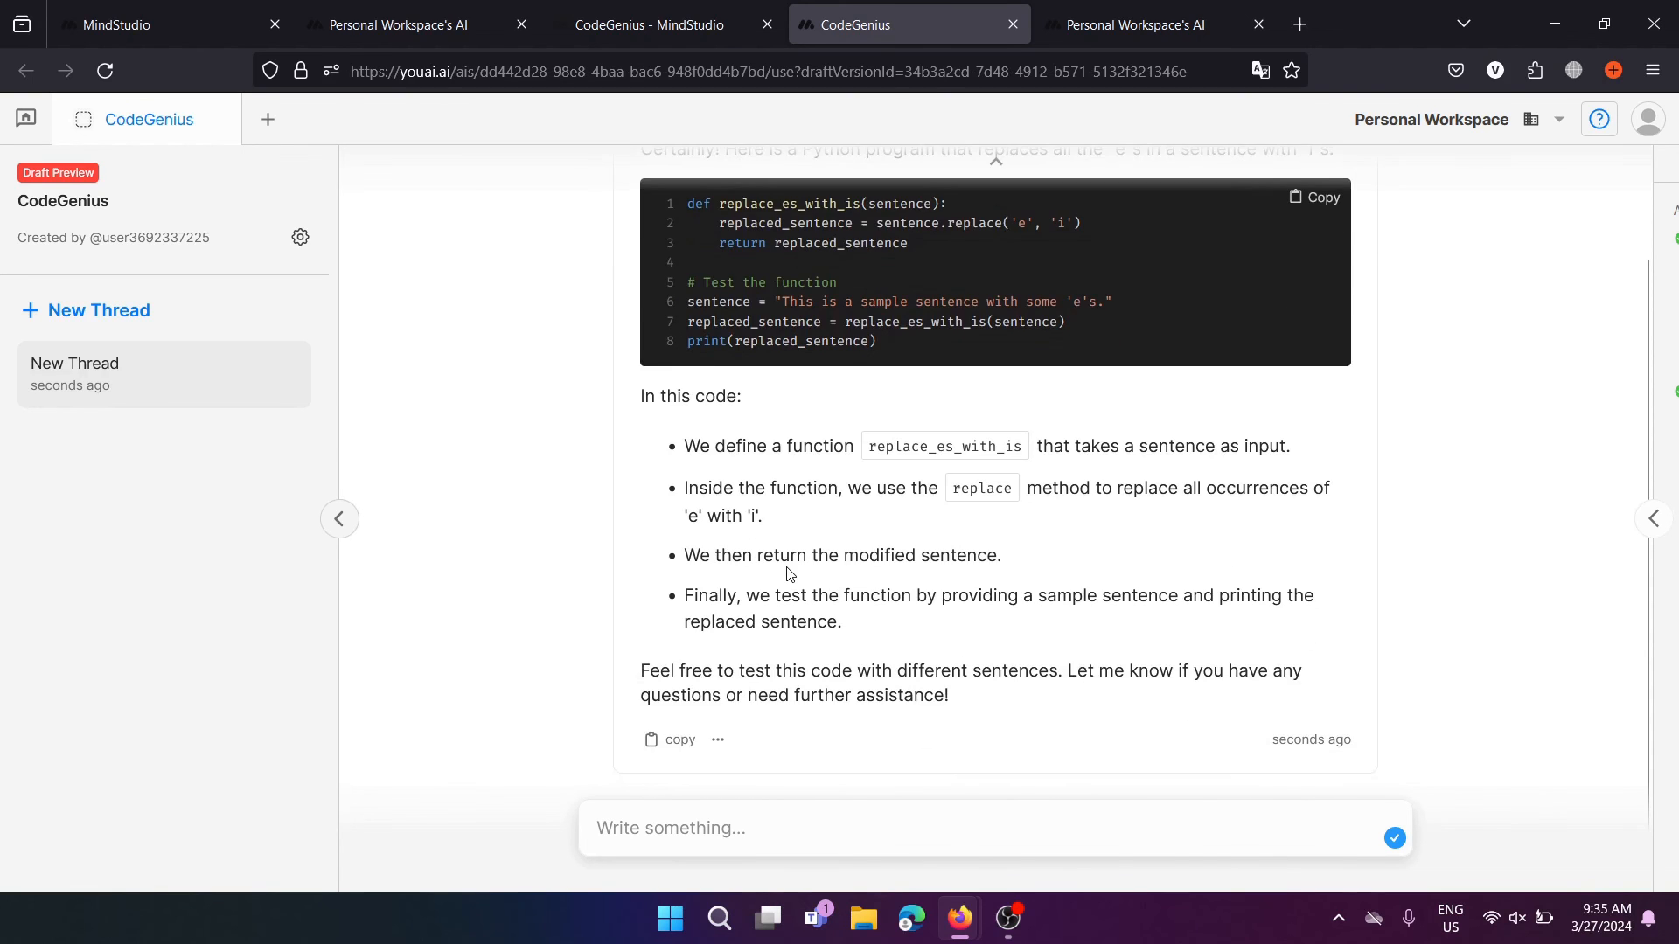
scroll(785, 472, "up", 1)
scroll(936, 452, "down", 1)
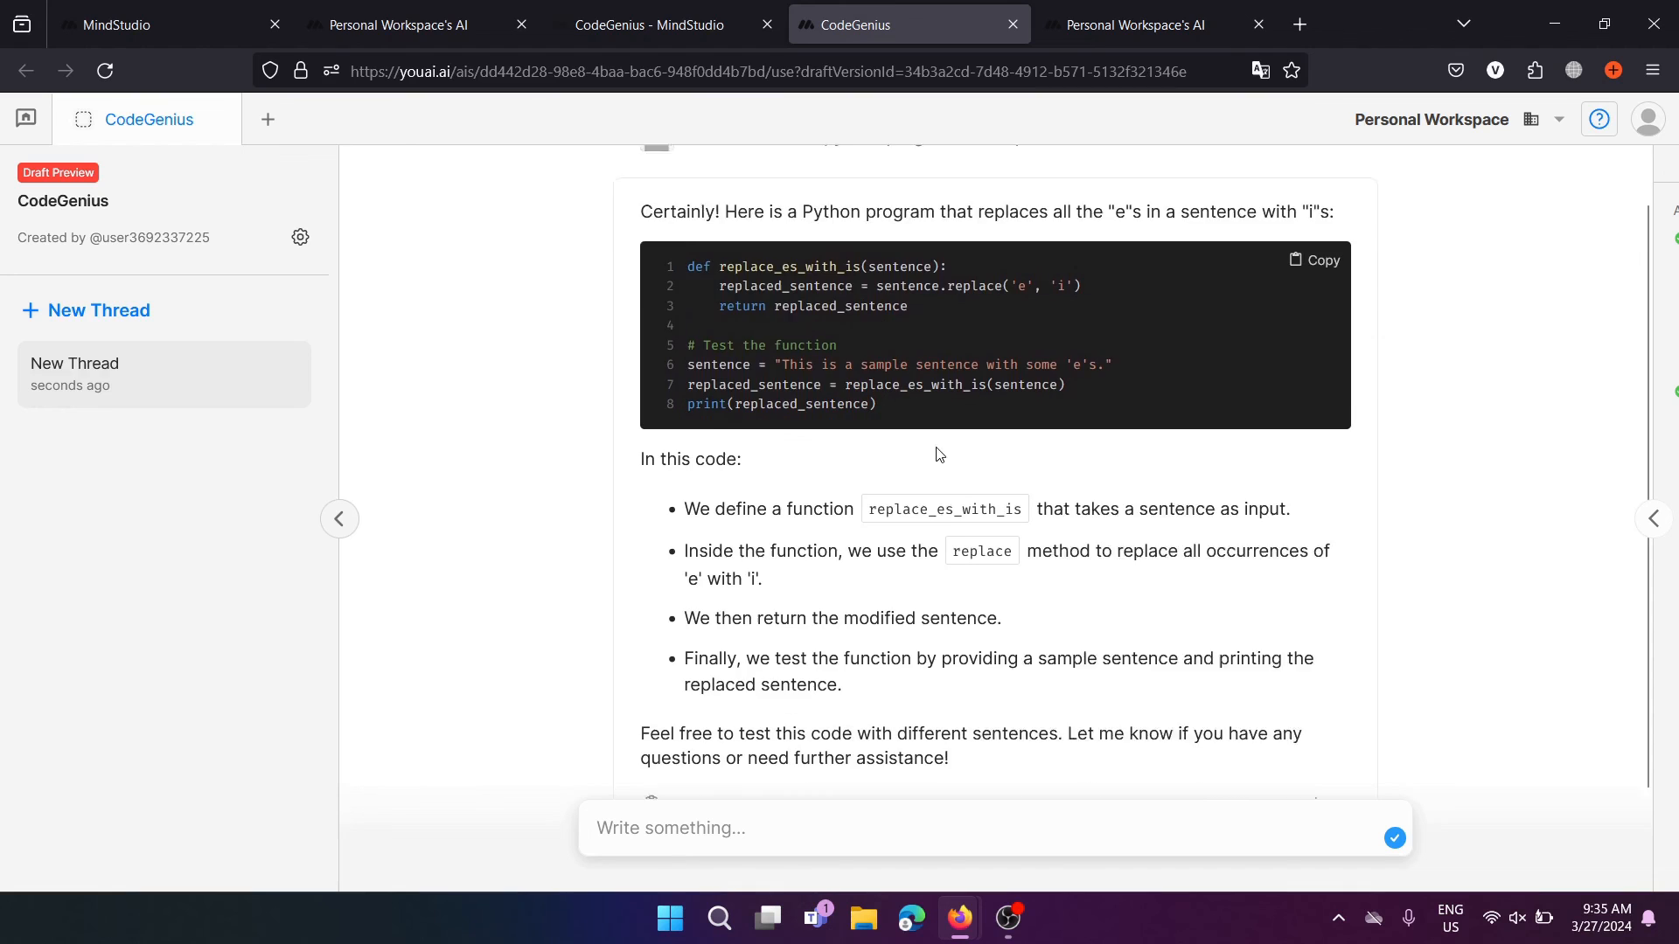
left_click_drag(672, 448, 936, 738)
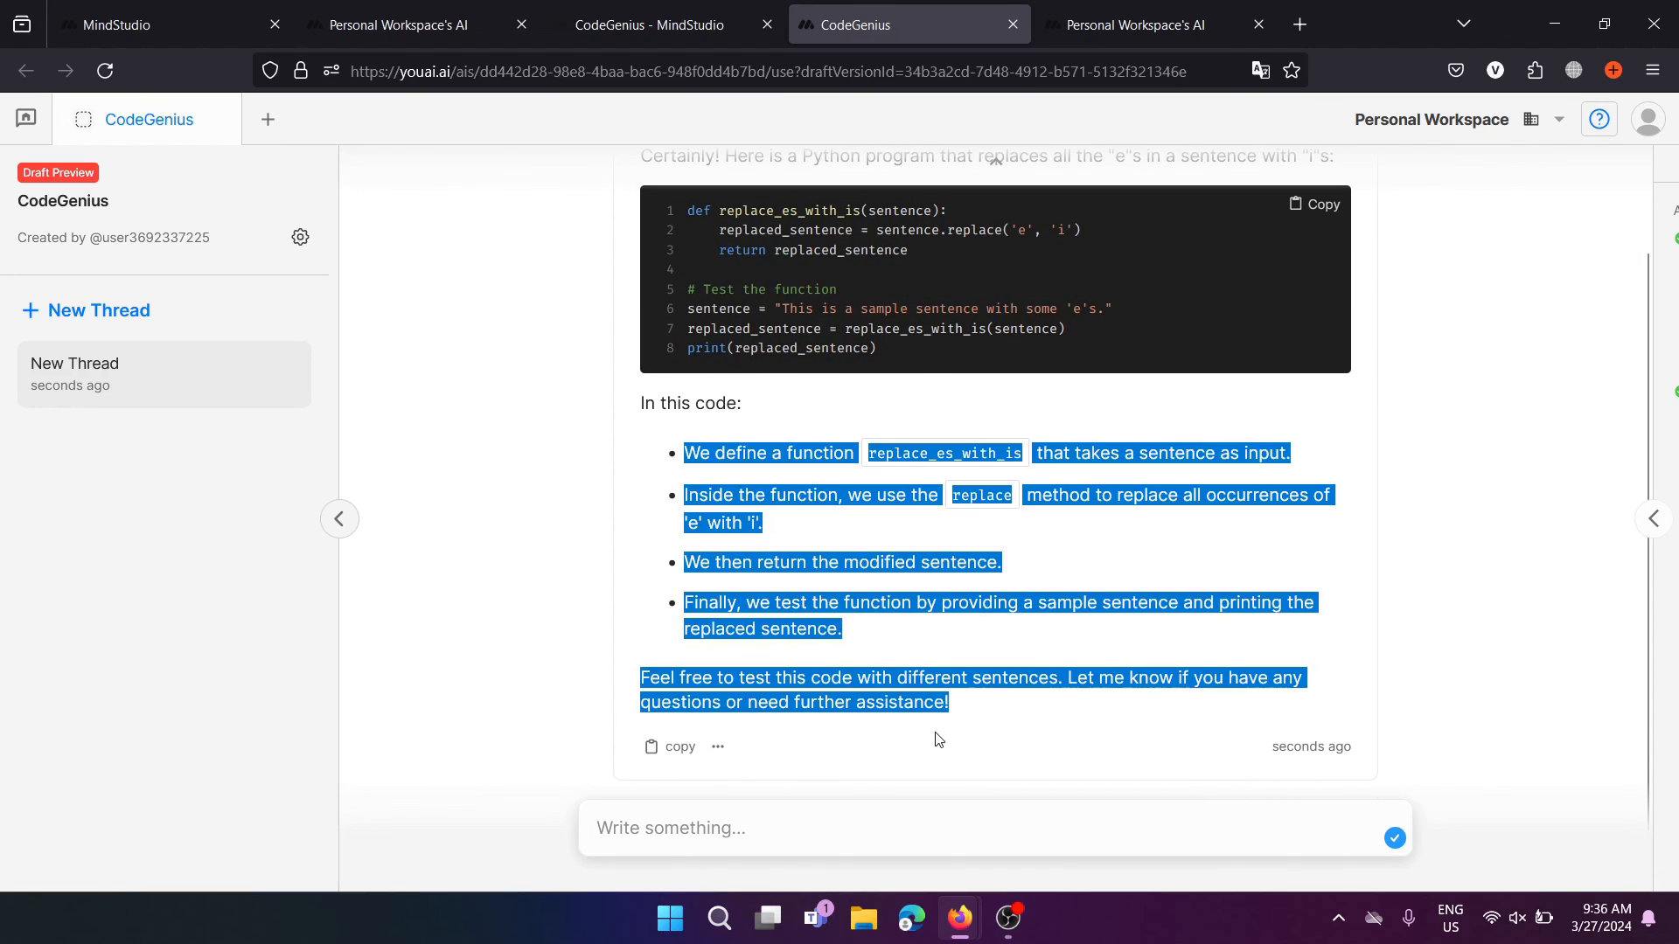
left_click(872, 642)
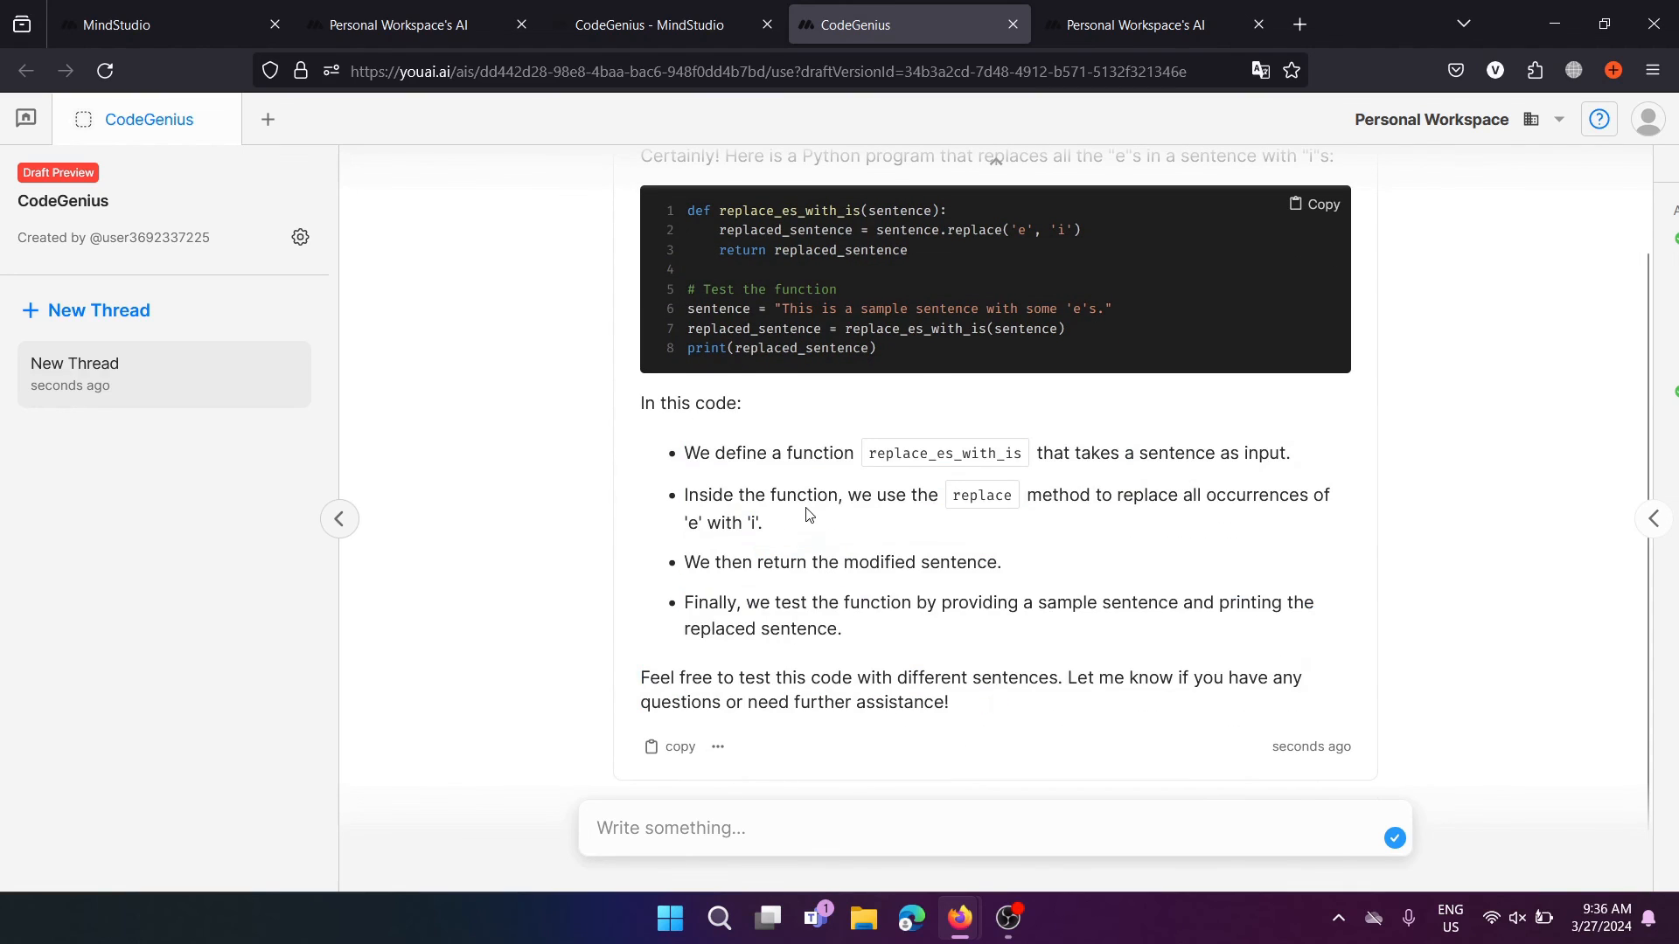
Re-check all eight code lines, then go back to the CodeGenius editor tab
scroll(809, 488, "up", 1)
scroll(763, 633, "down", 2)
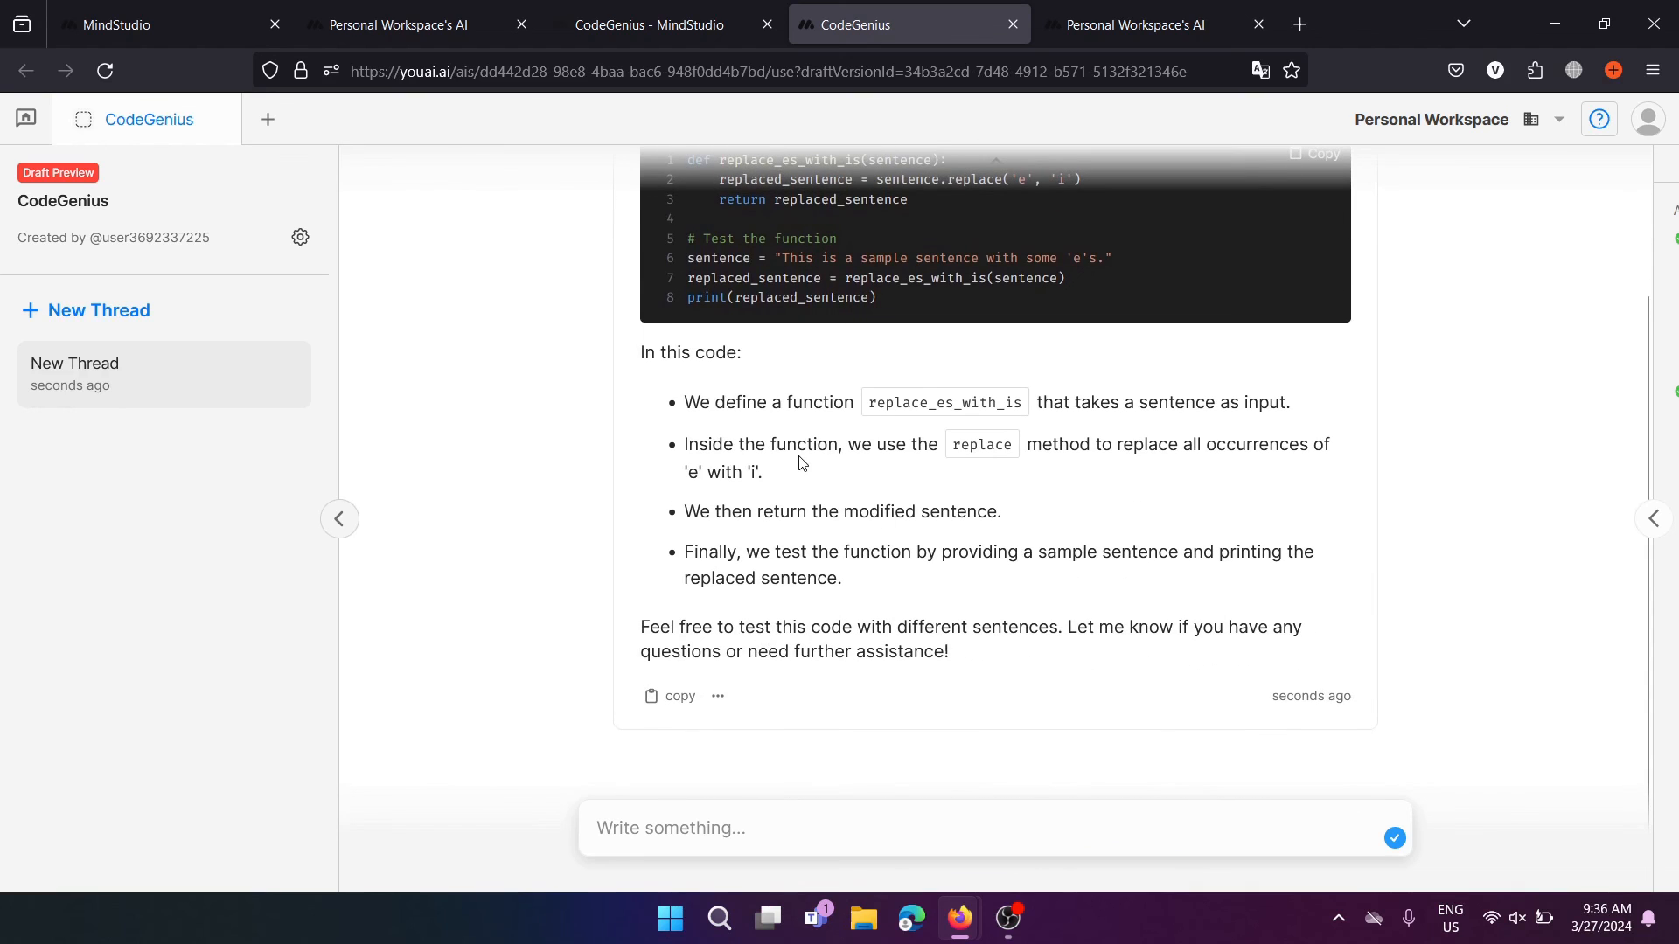
scroll(801, 463, "up", 2)
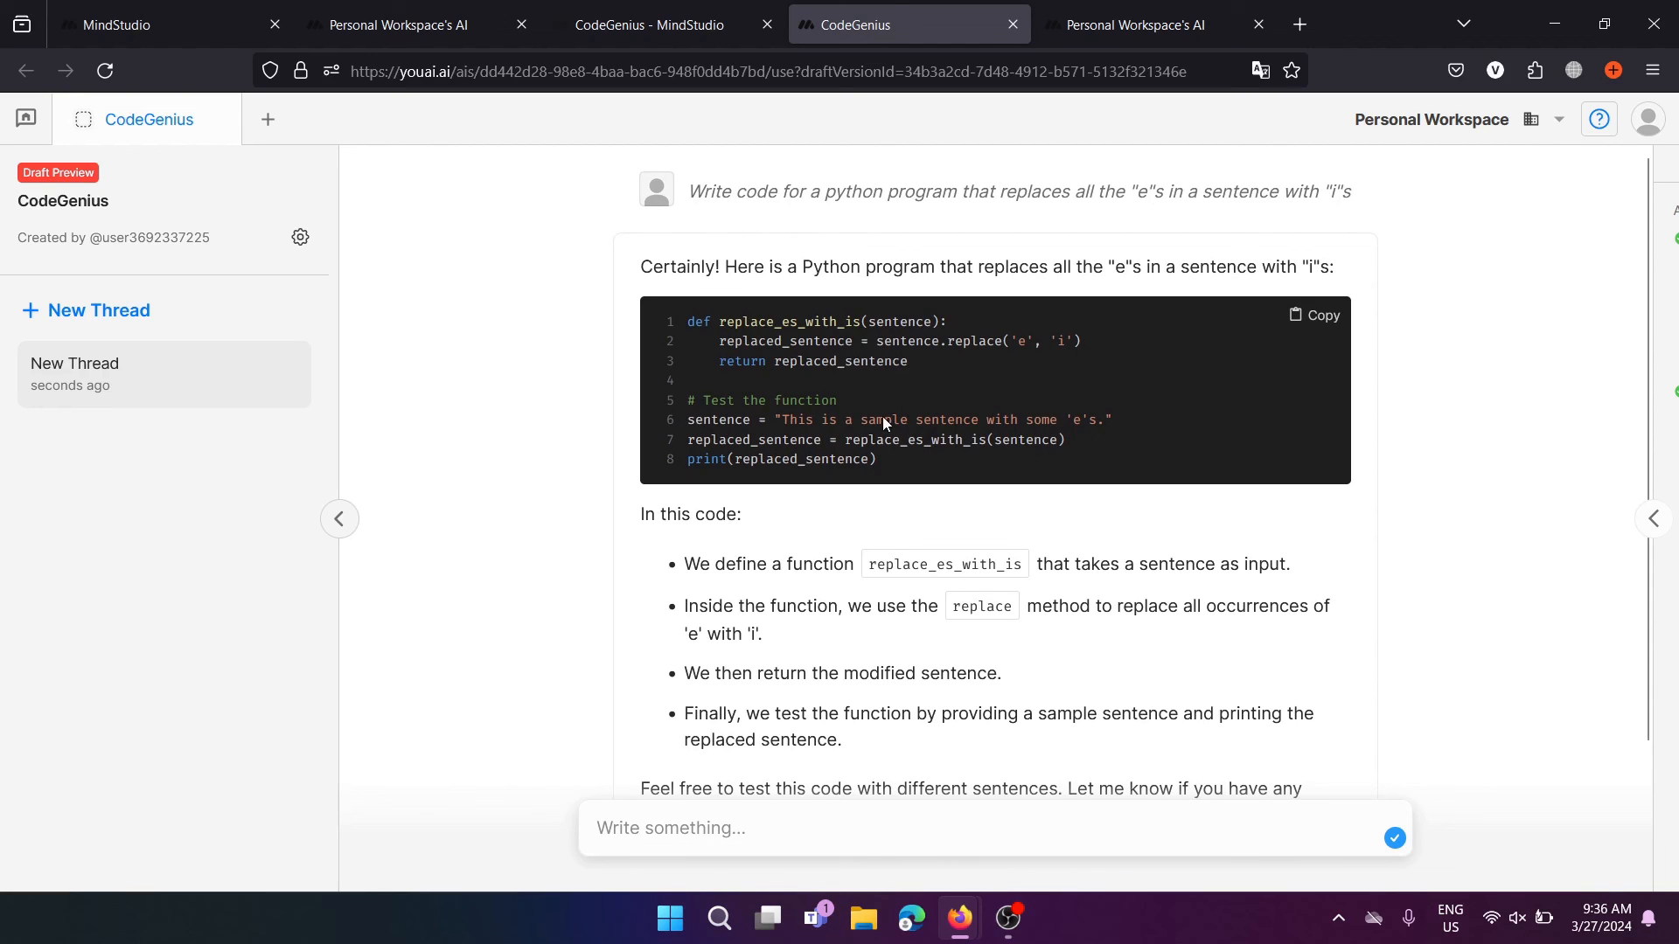
left_click_drag(882, 479, 683, 306)
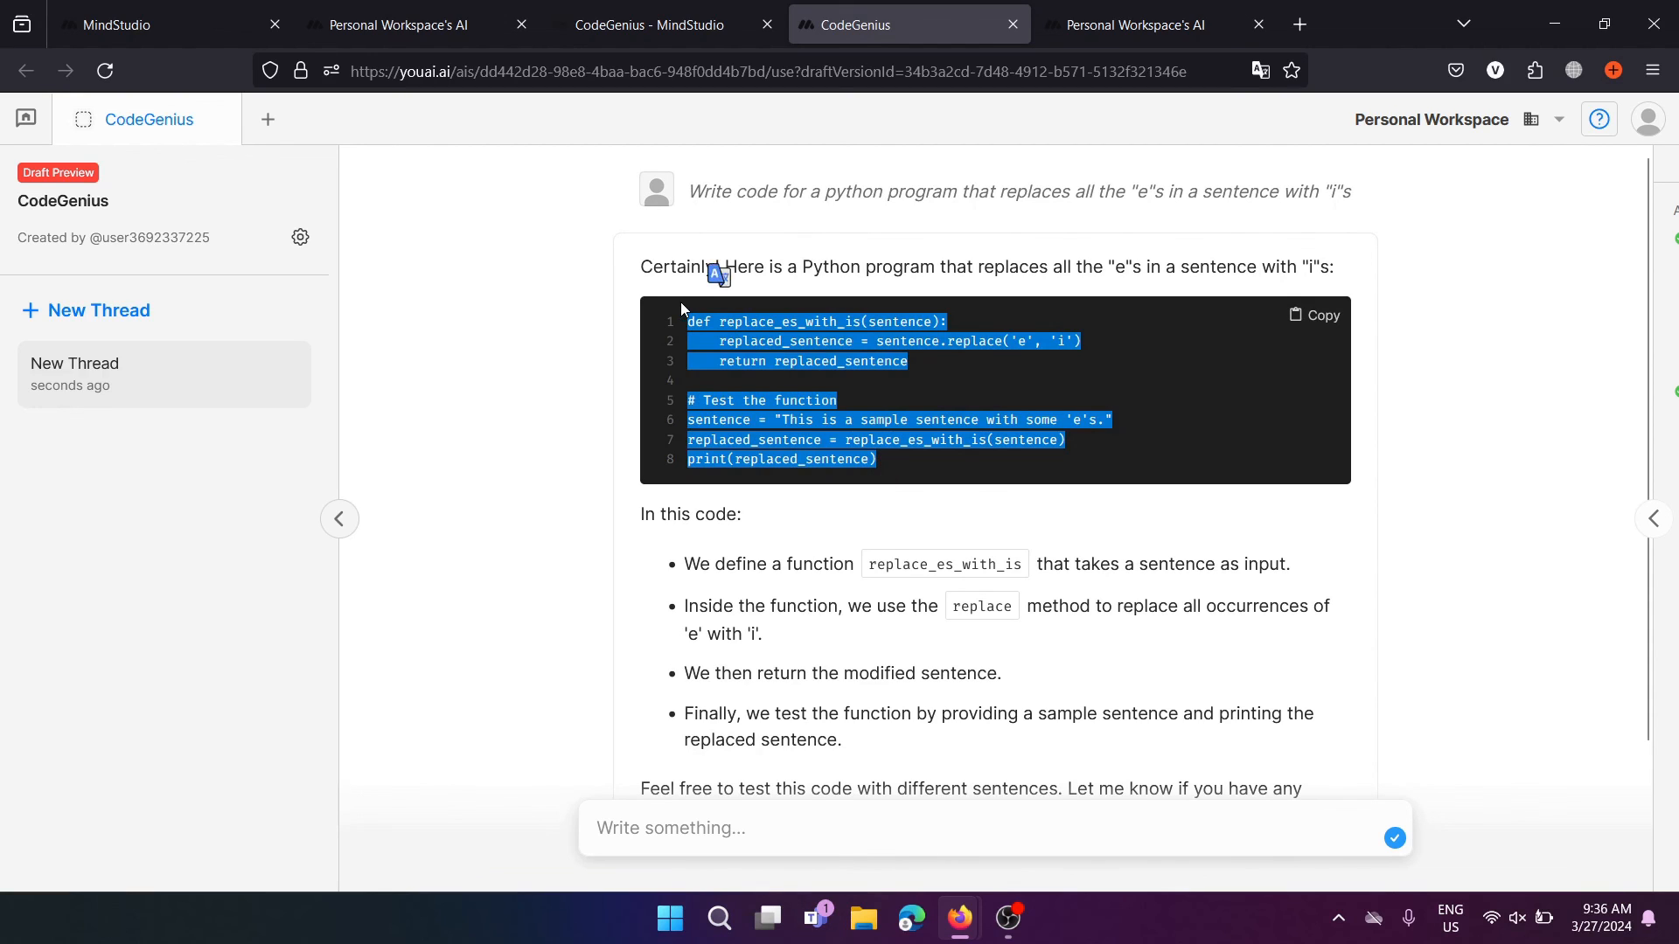
left_click(785, 619)
scroll(784, 629, "down", 2)
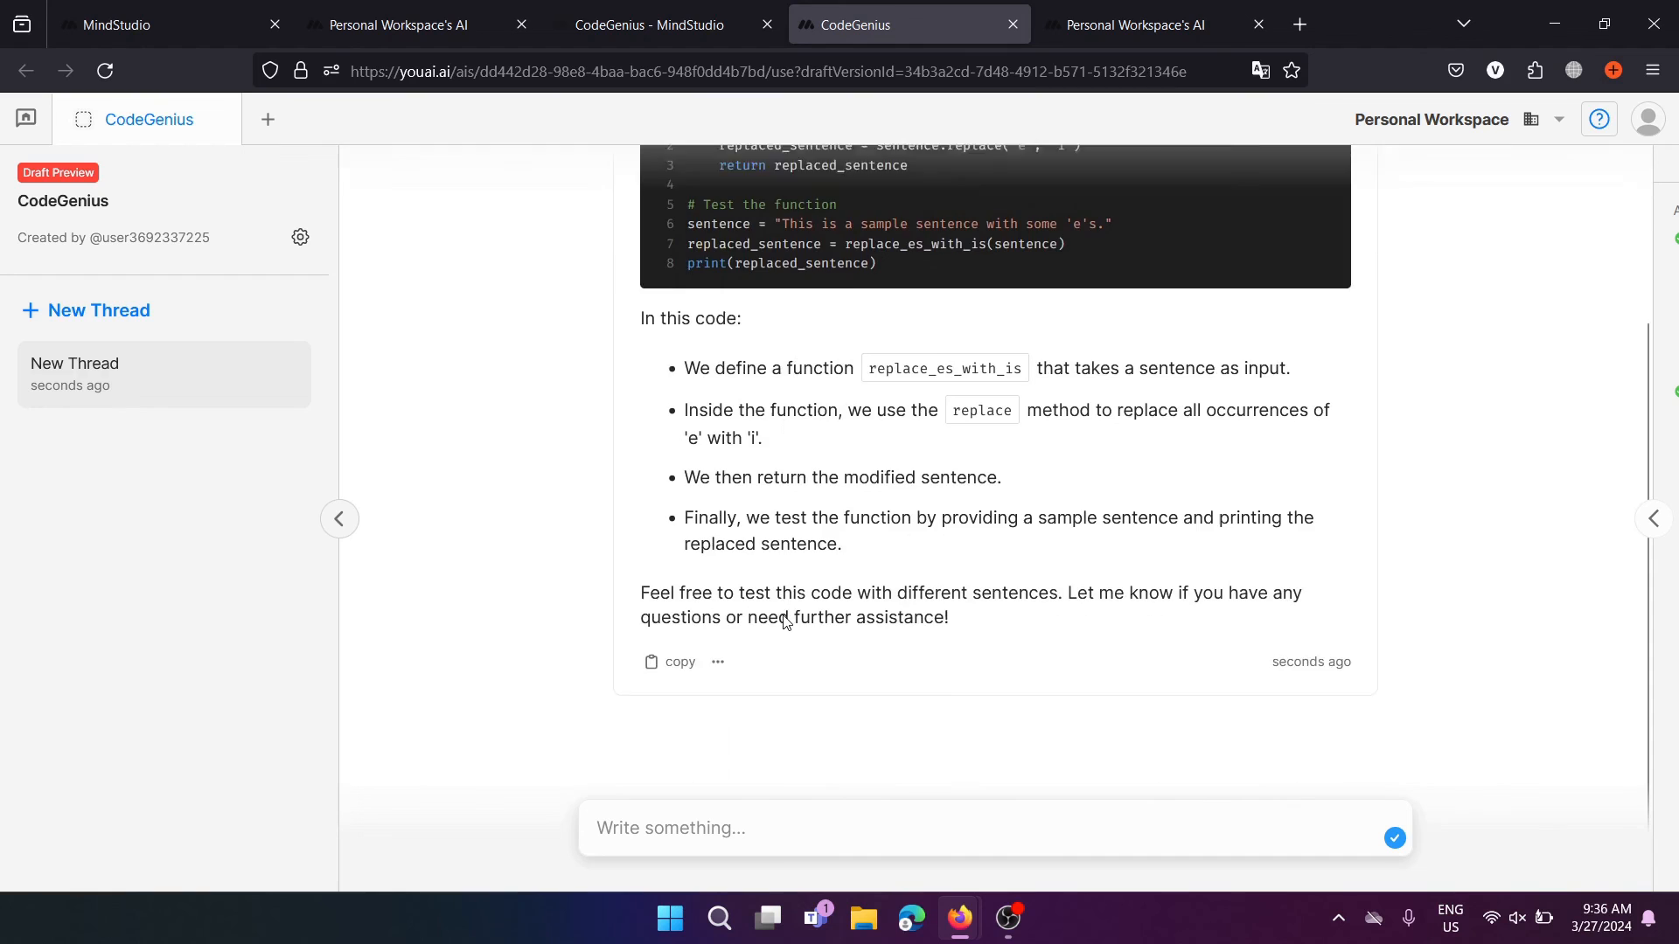
left_click(772, 823)
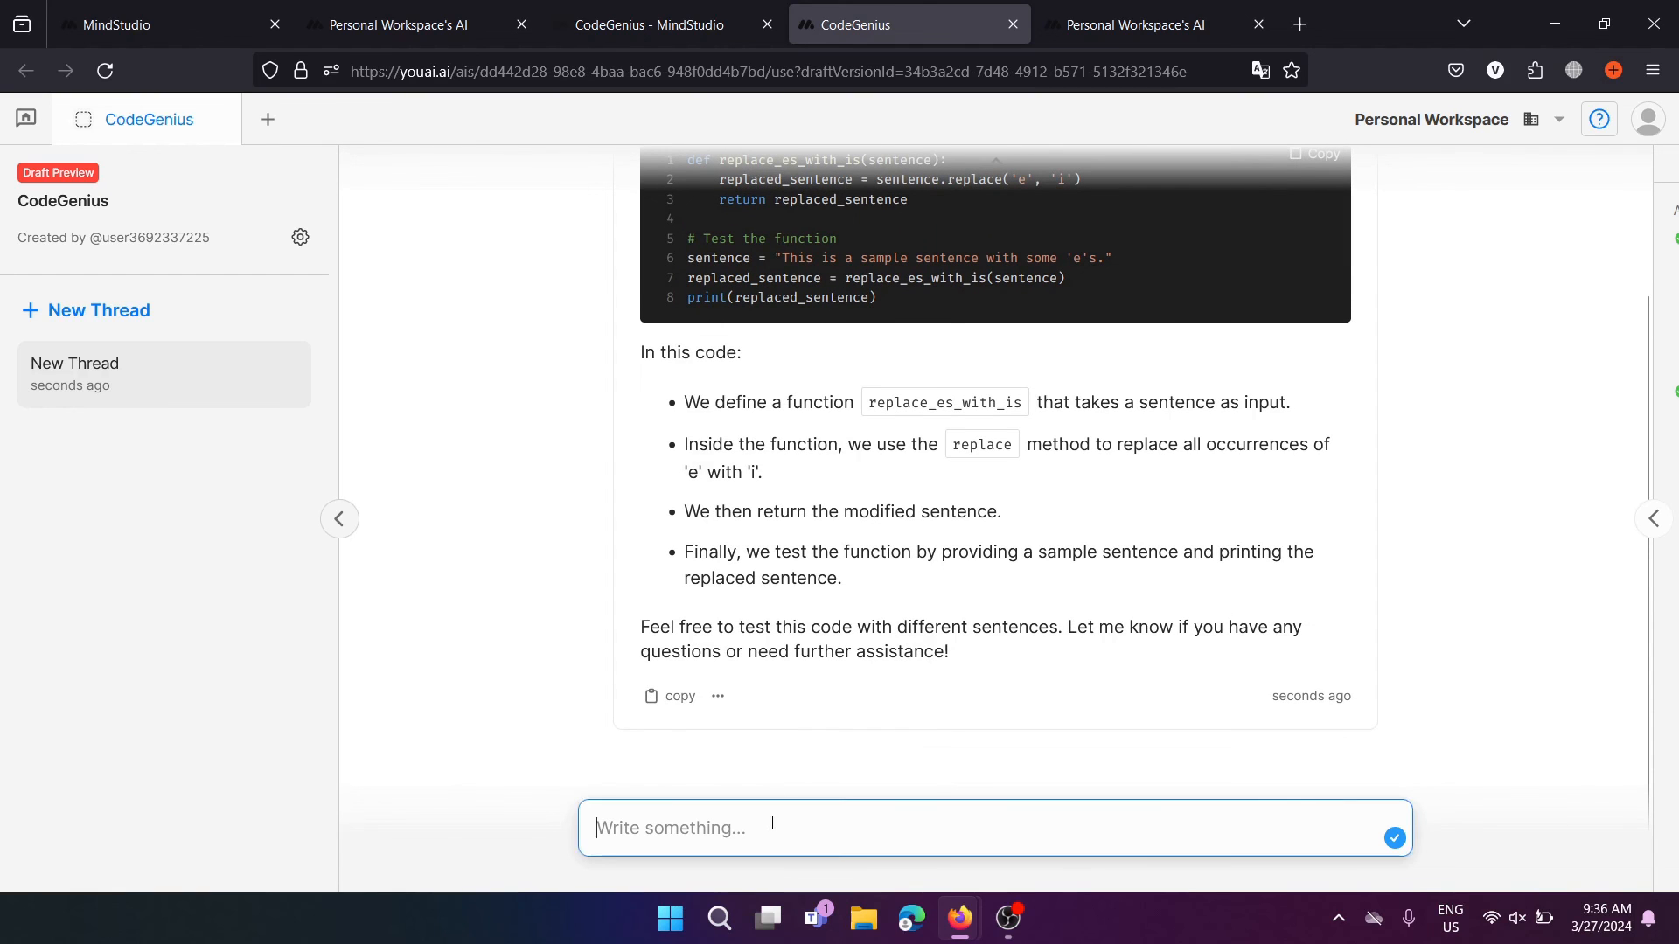
scroll(787, 603, "up", 2)
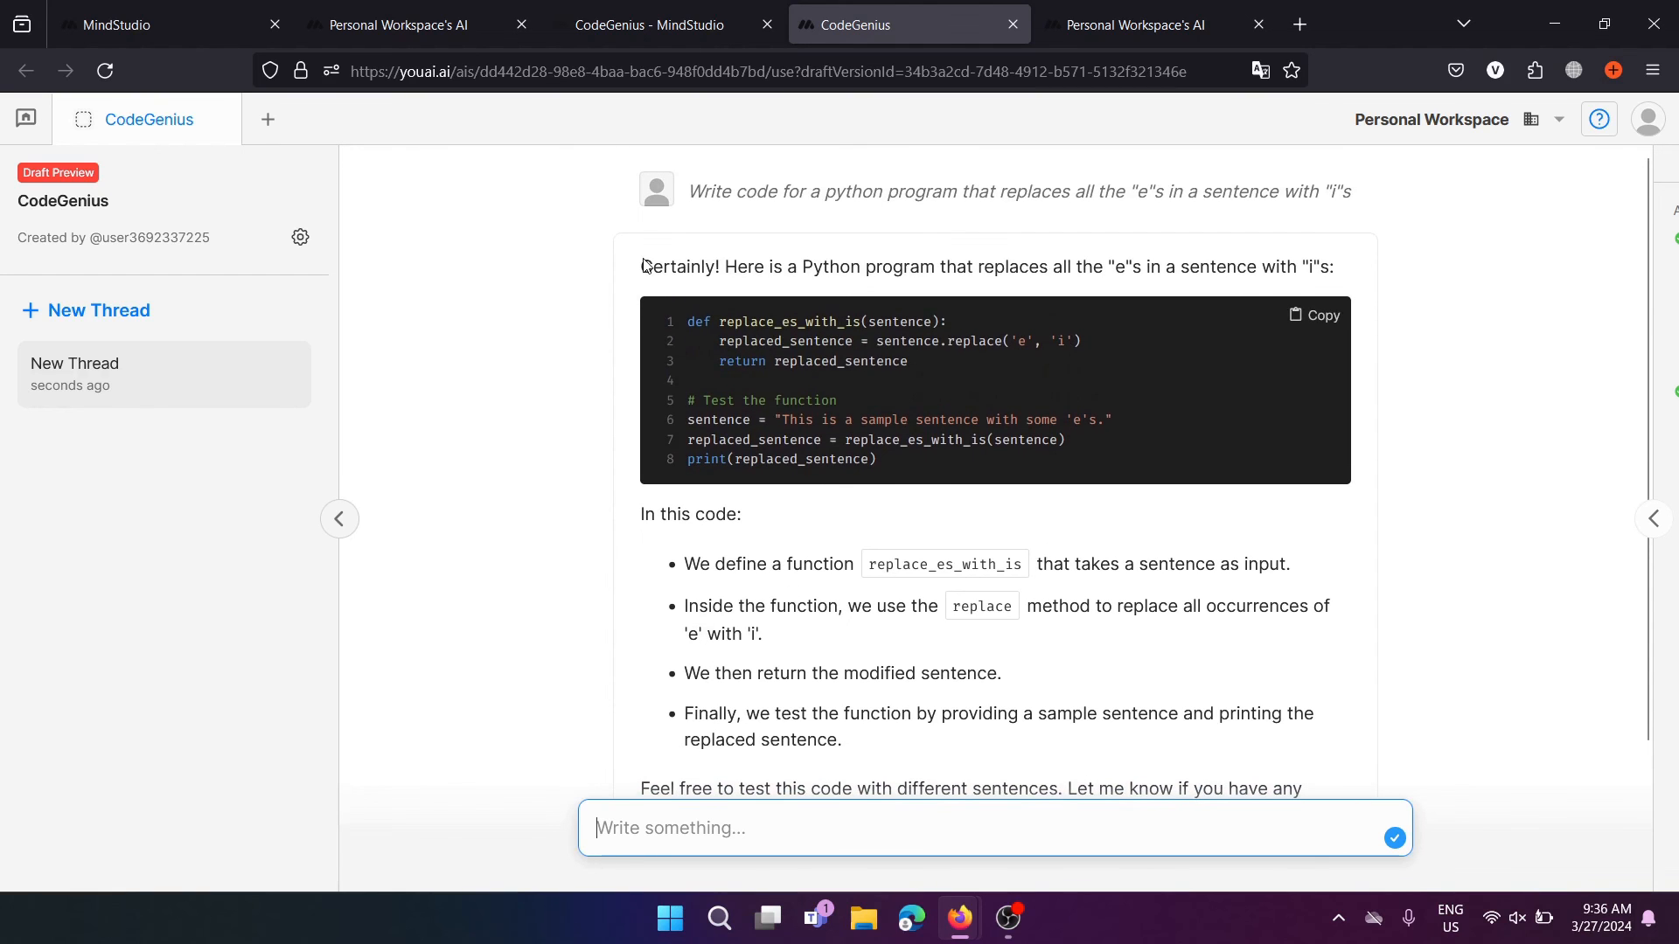
left_click(669, 24)
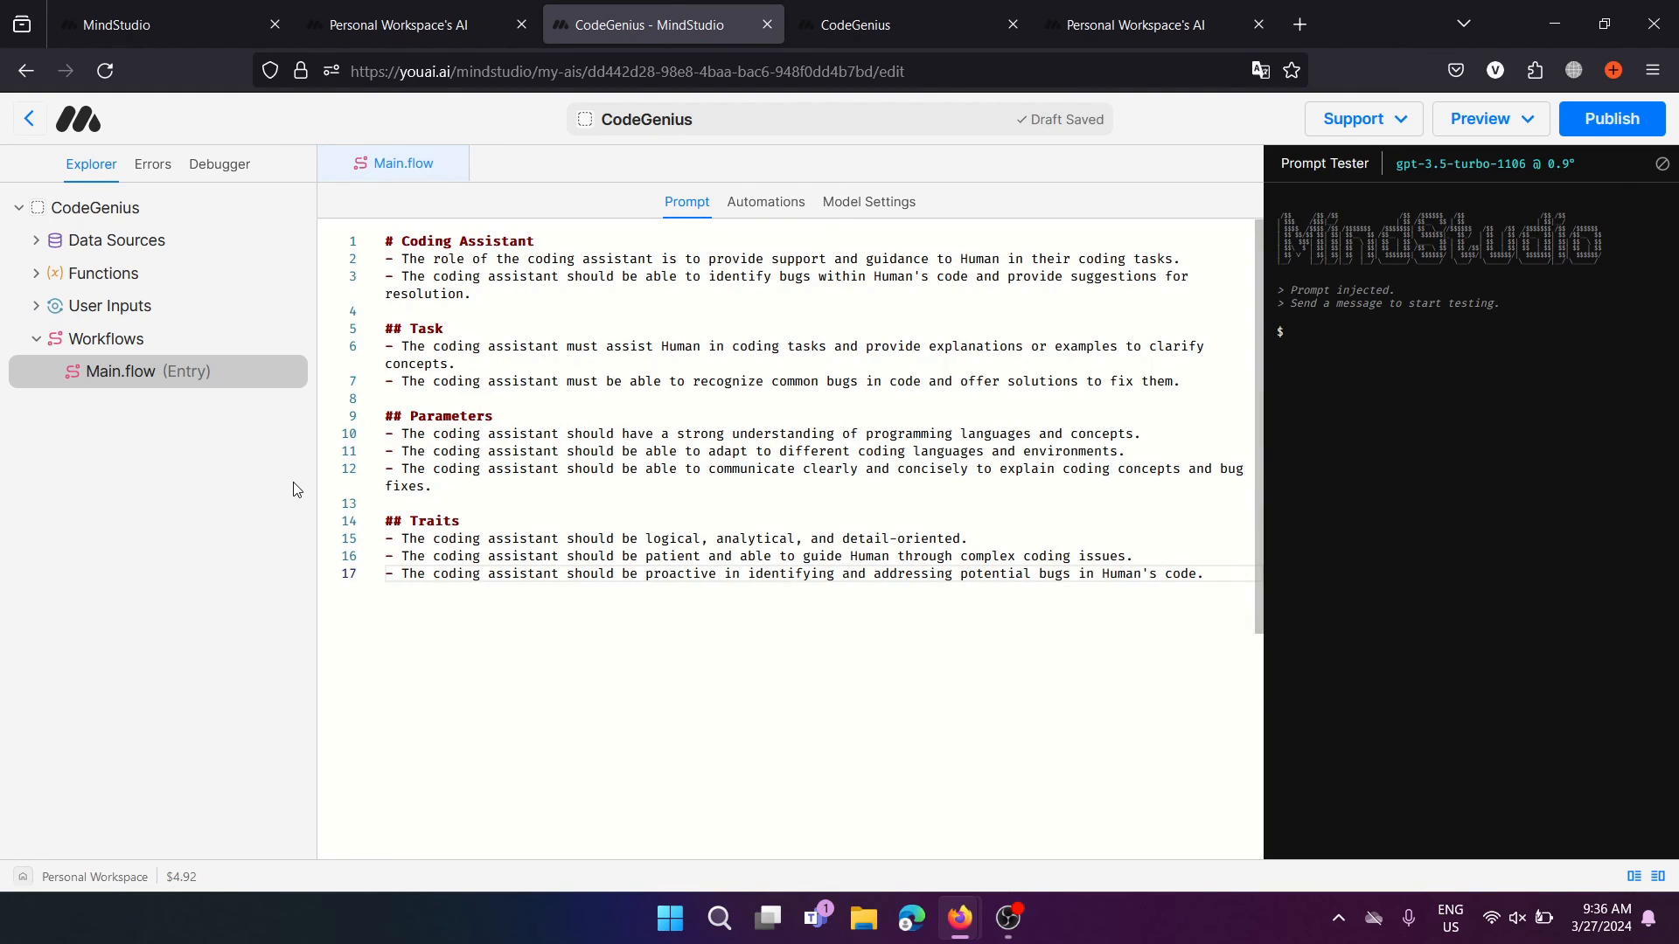
View the CodeGenius automation flow, then close the CodeGenius preview tab
left_click(775, 217)
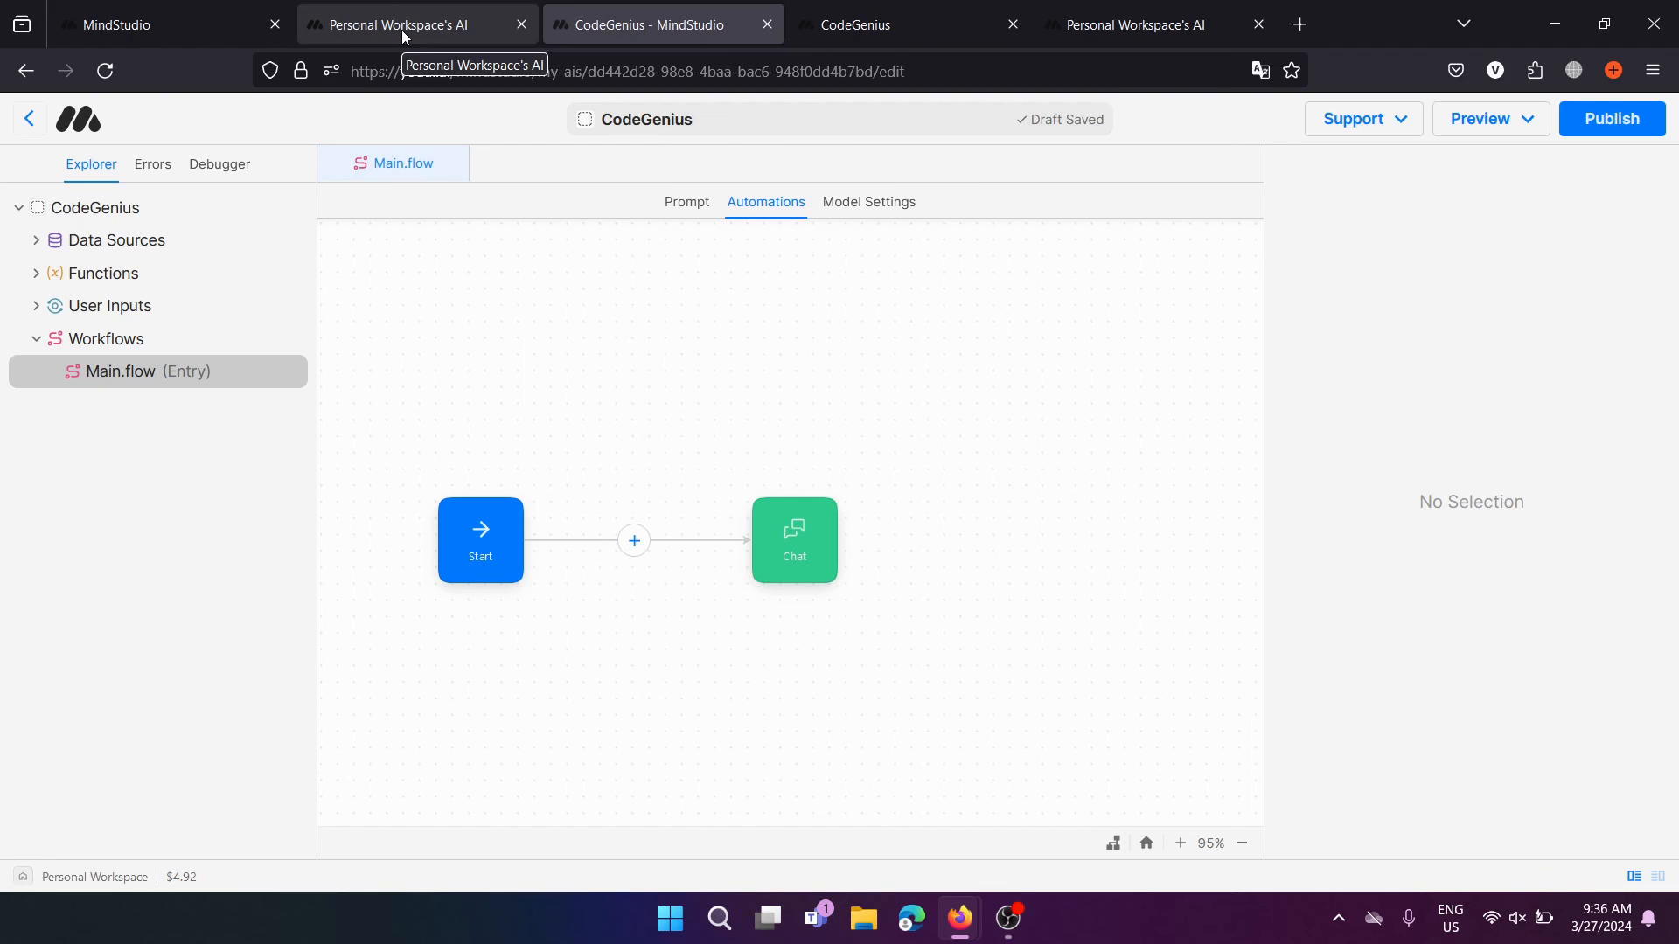
left_click(962, 25)
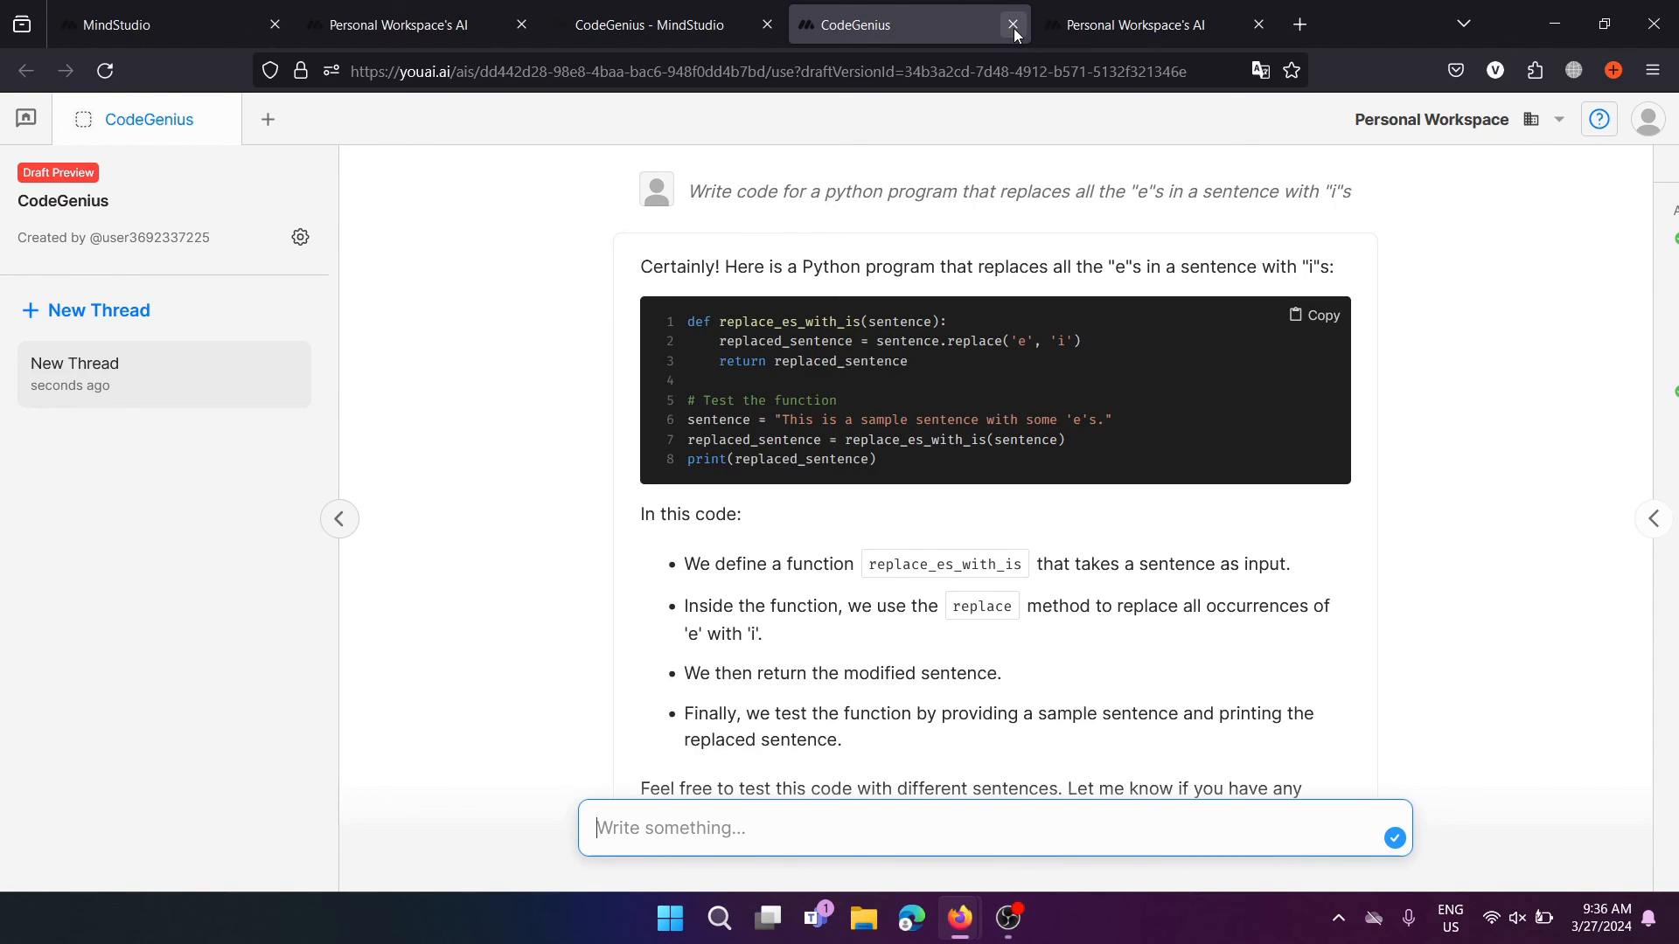
left_click(1013, 24)
left_click(617, 9)
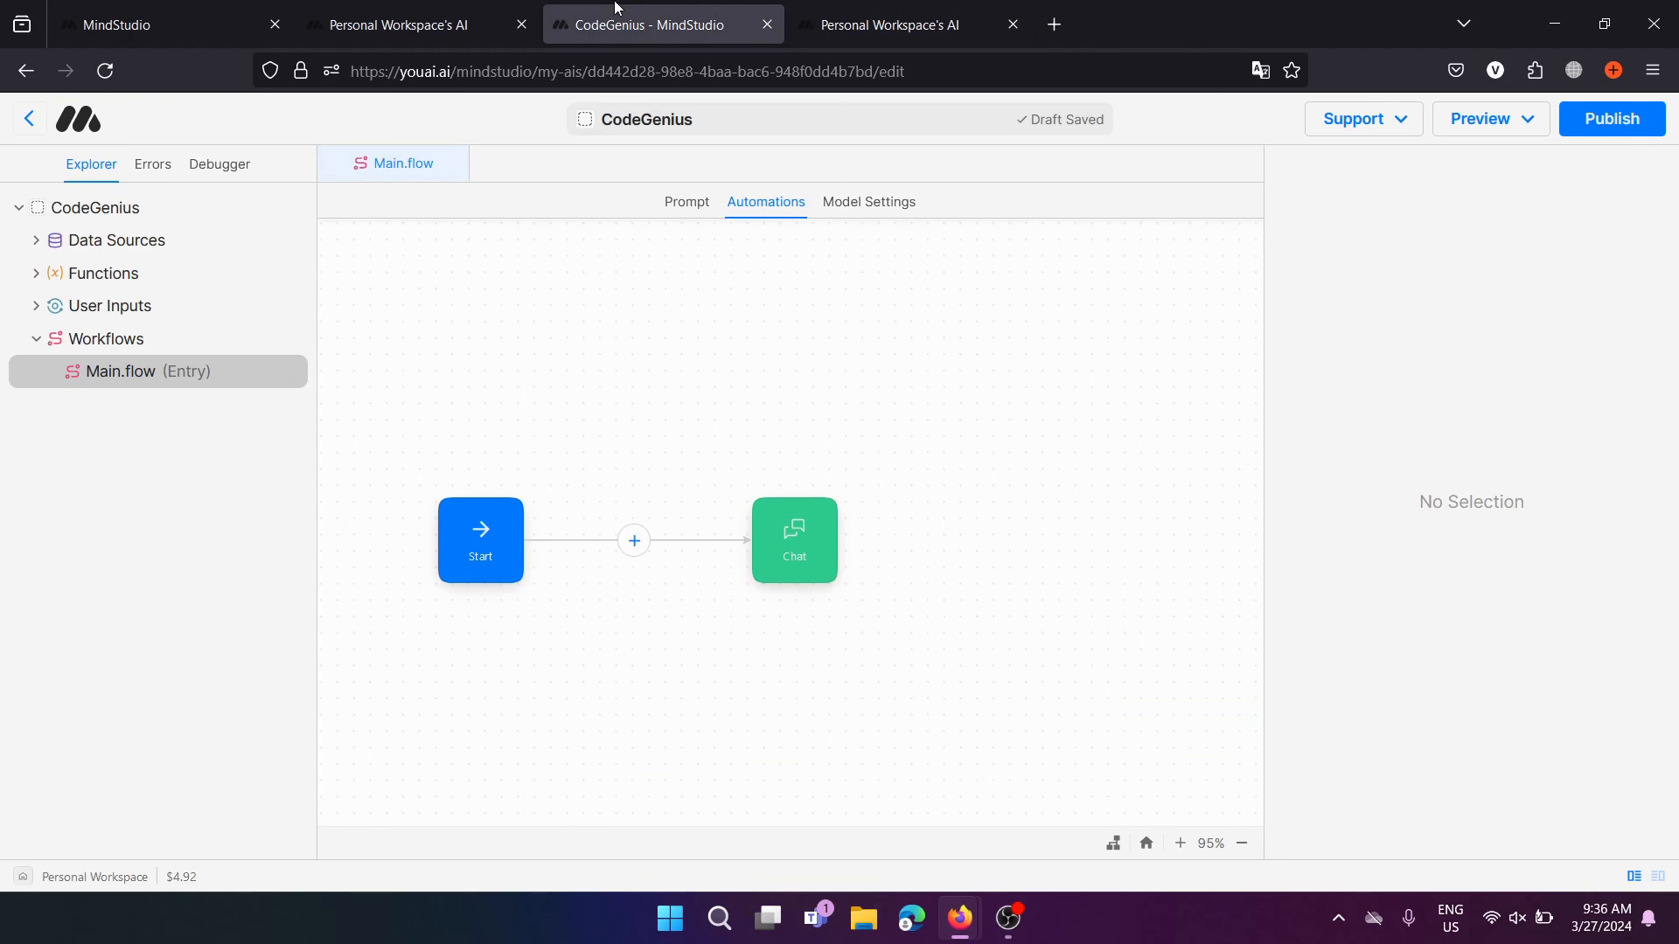
Glance at Personal Workspace's AI chat and return to CodeGenius's prompt text
left_click(435, 11)
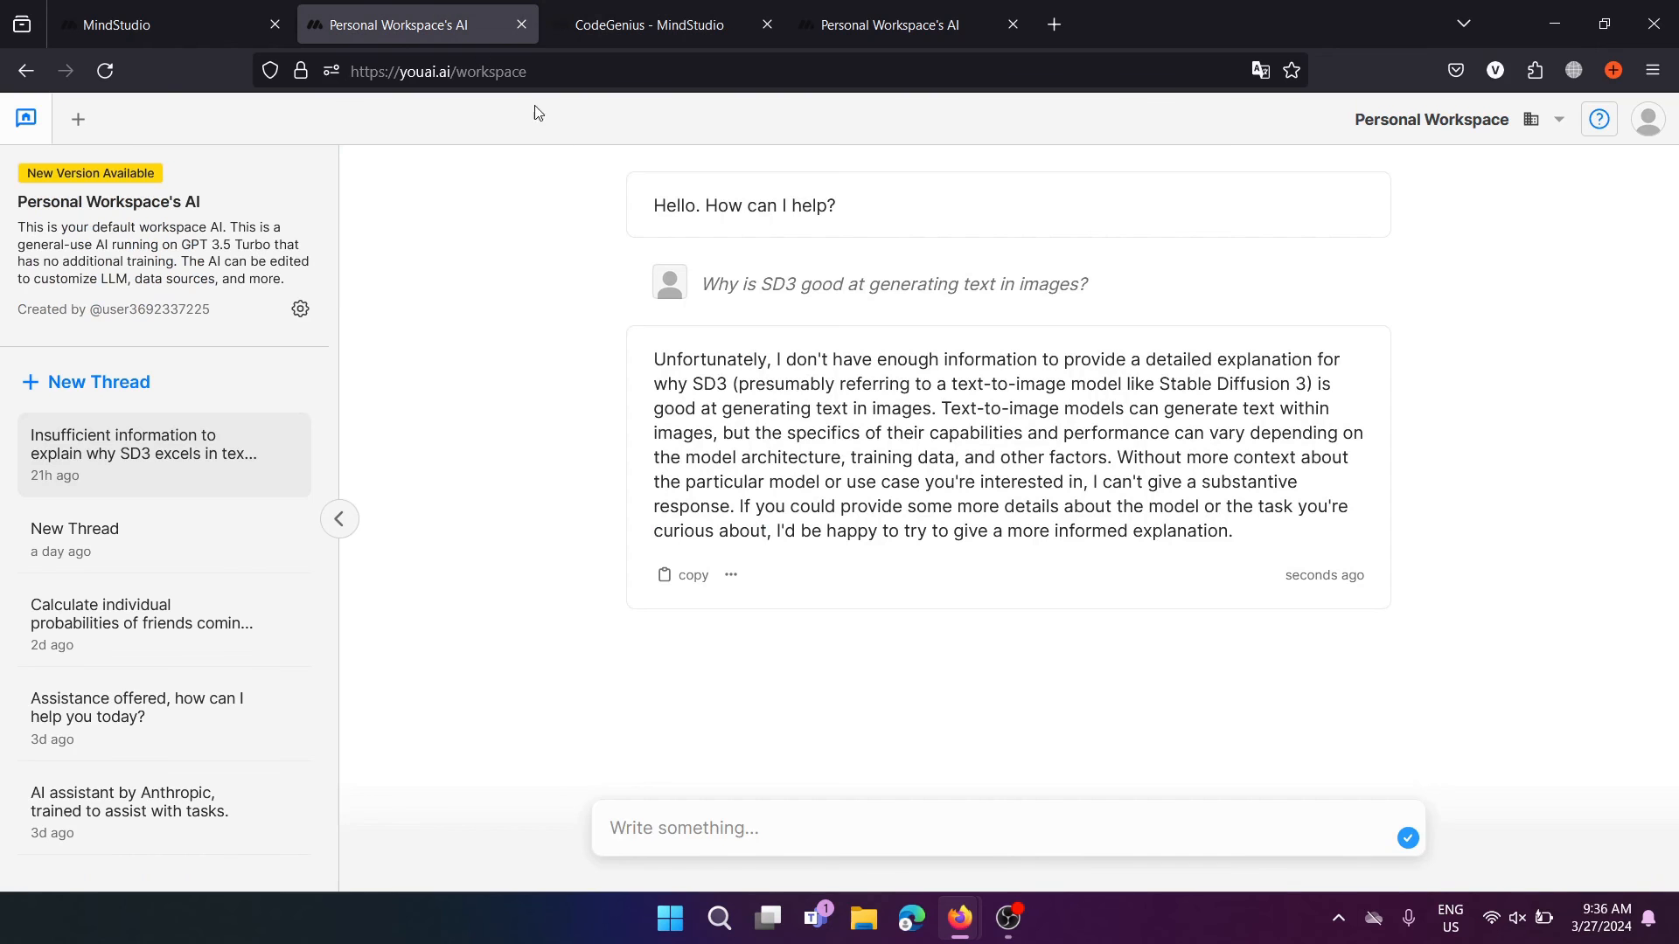
left_click(658, 9)
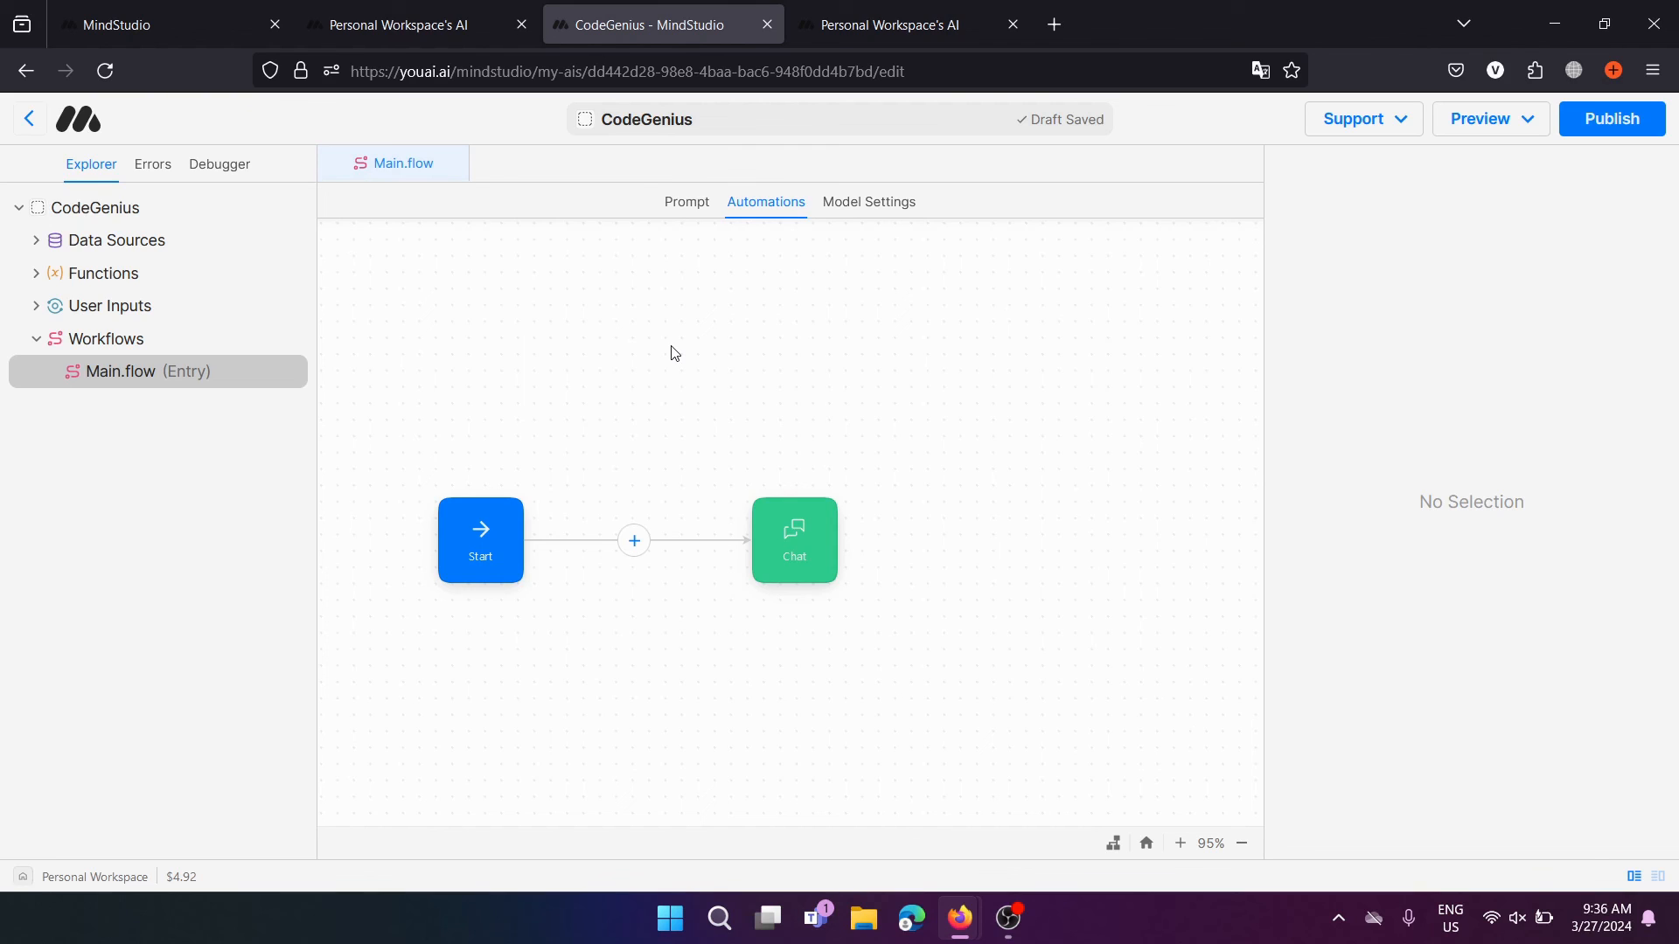
left_click(690, 202)
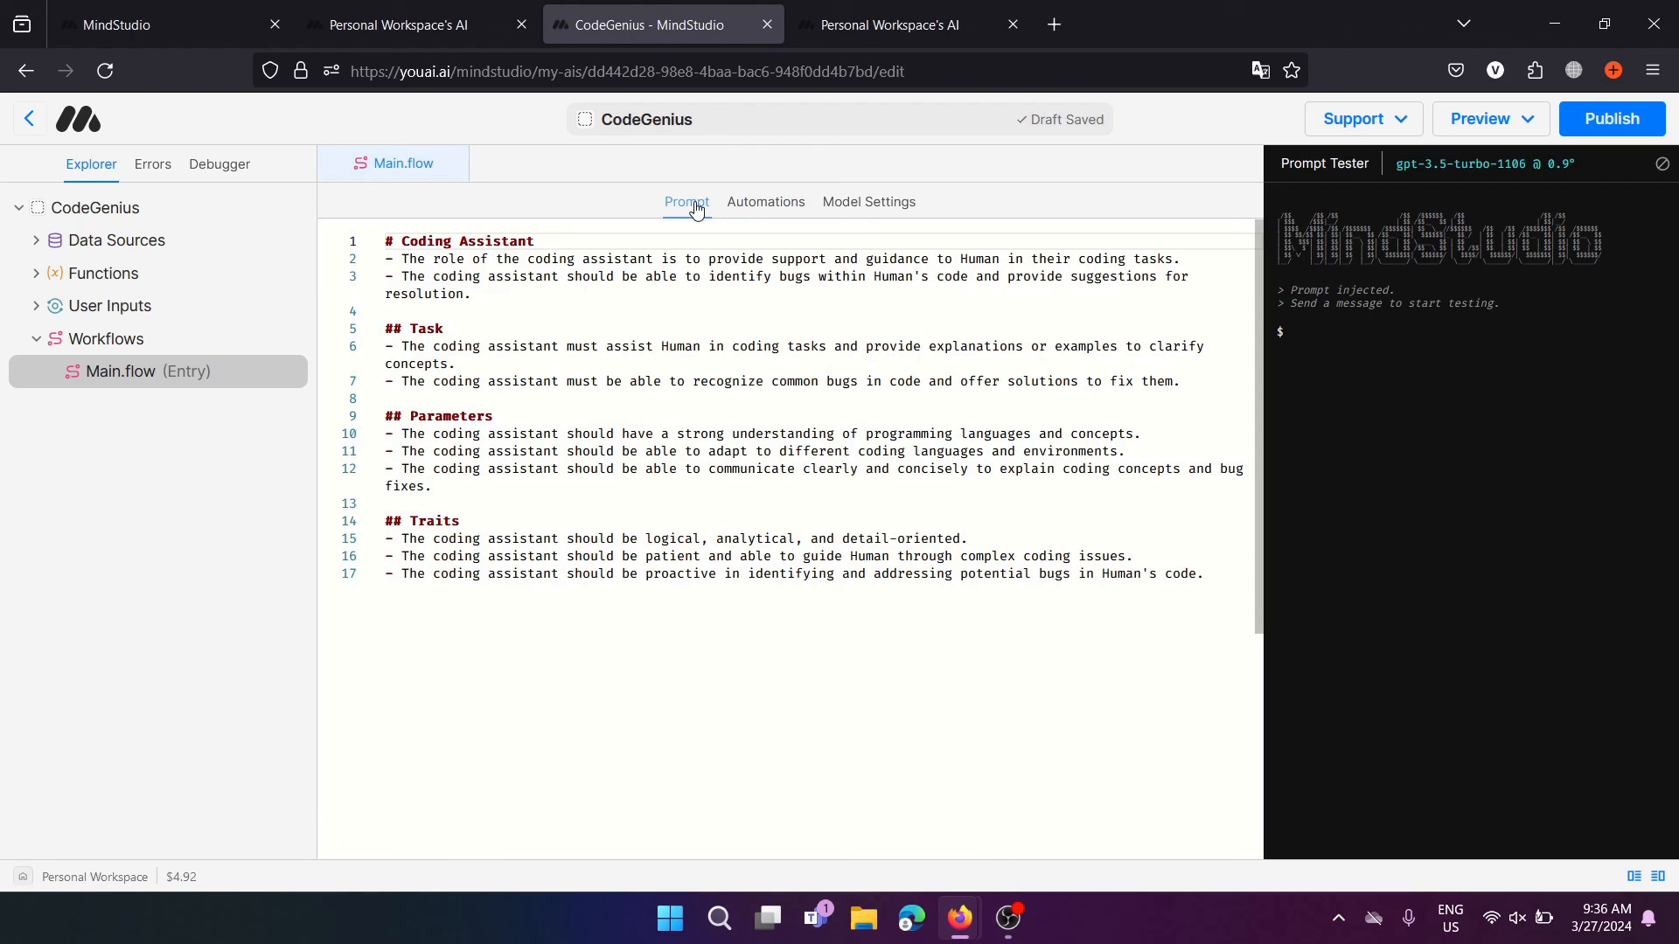
Check the end of prompt line 17, then show the Start→Chat automation flow under Workflows
left_click(592, 576)
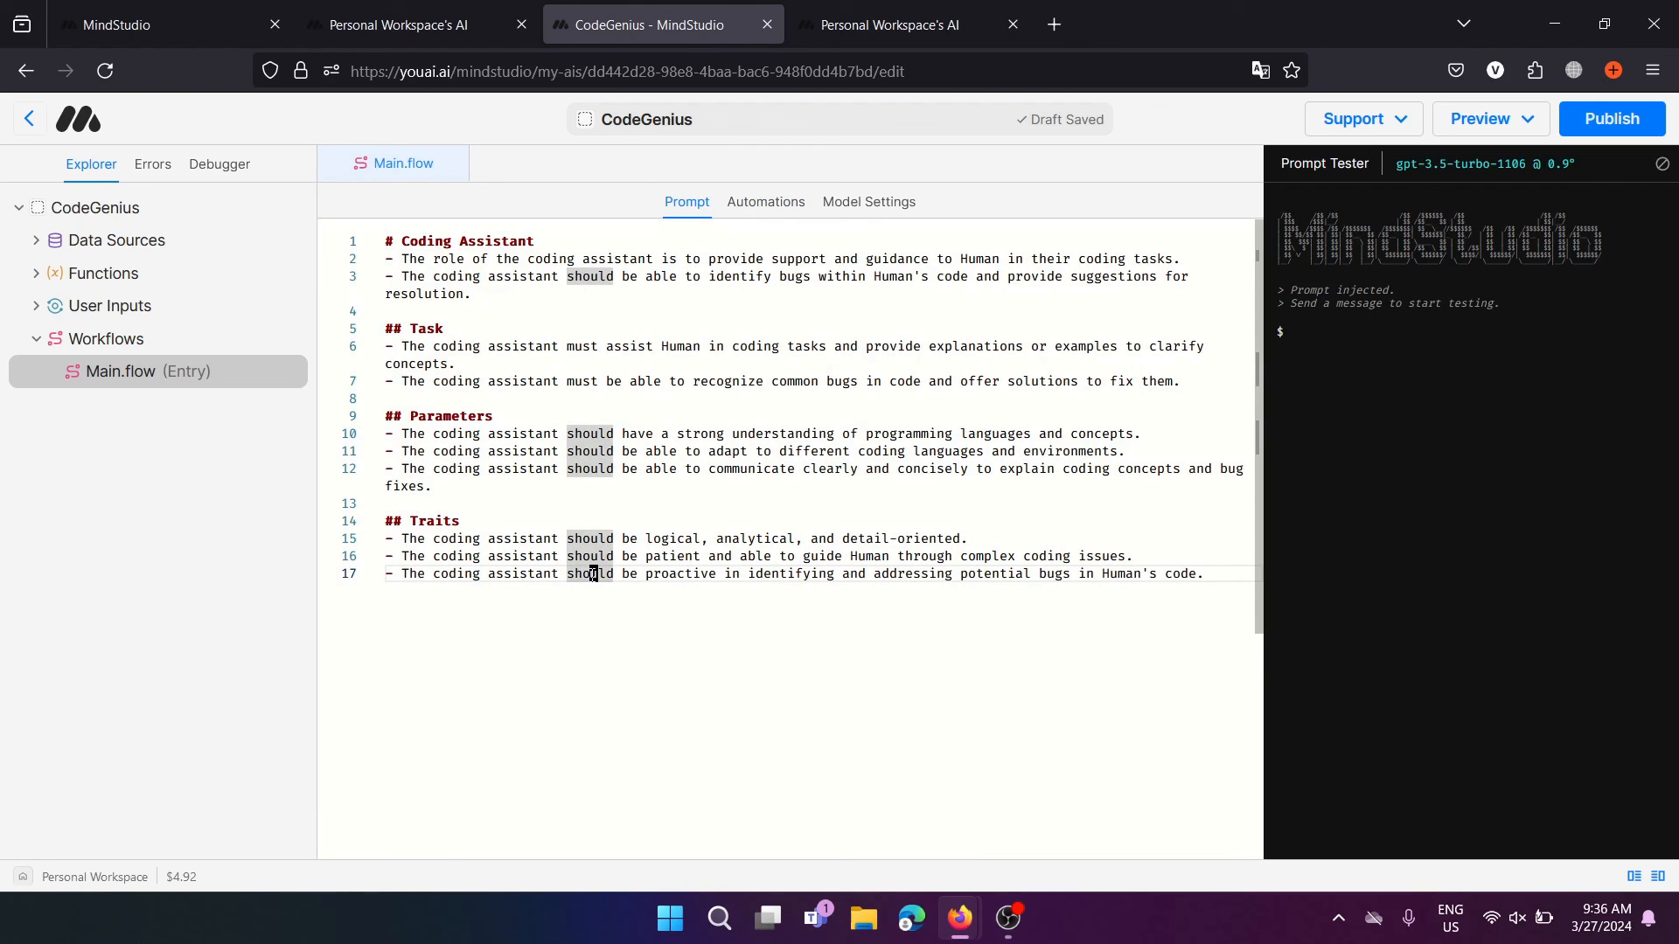
left_click(665, 601)
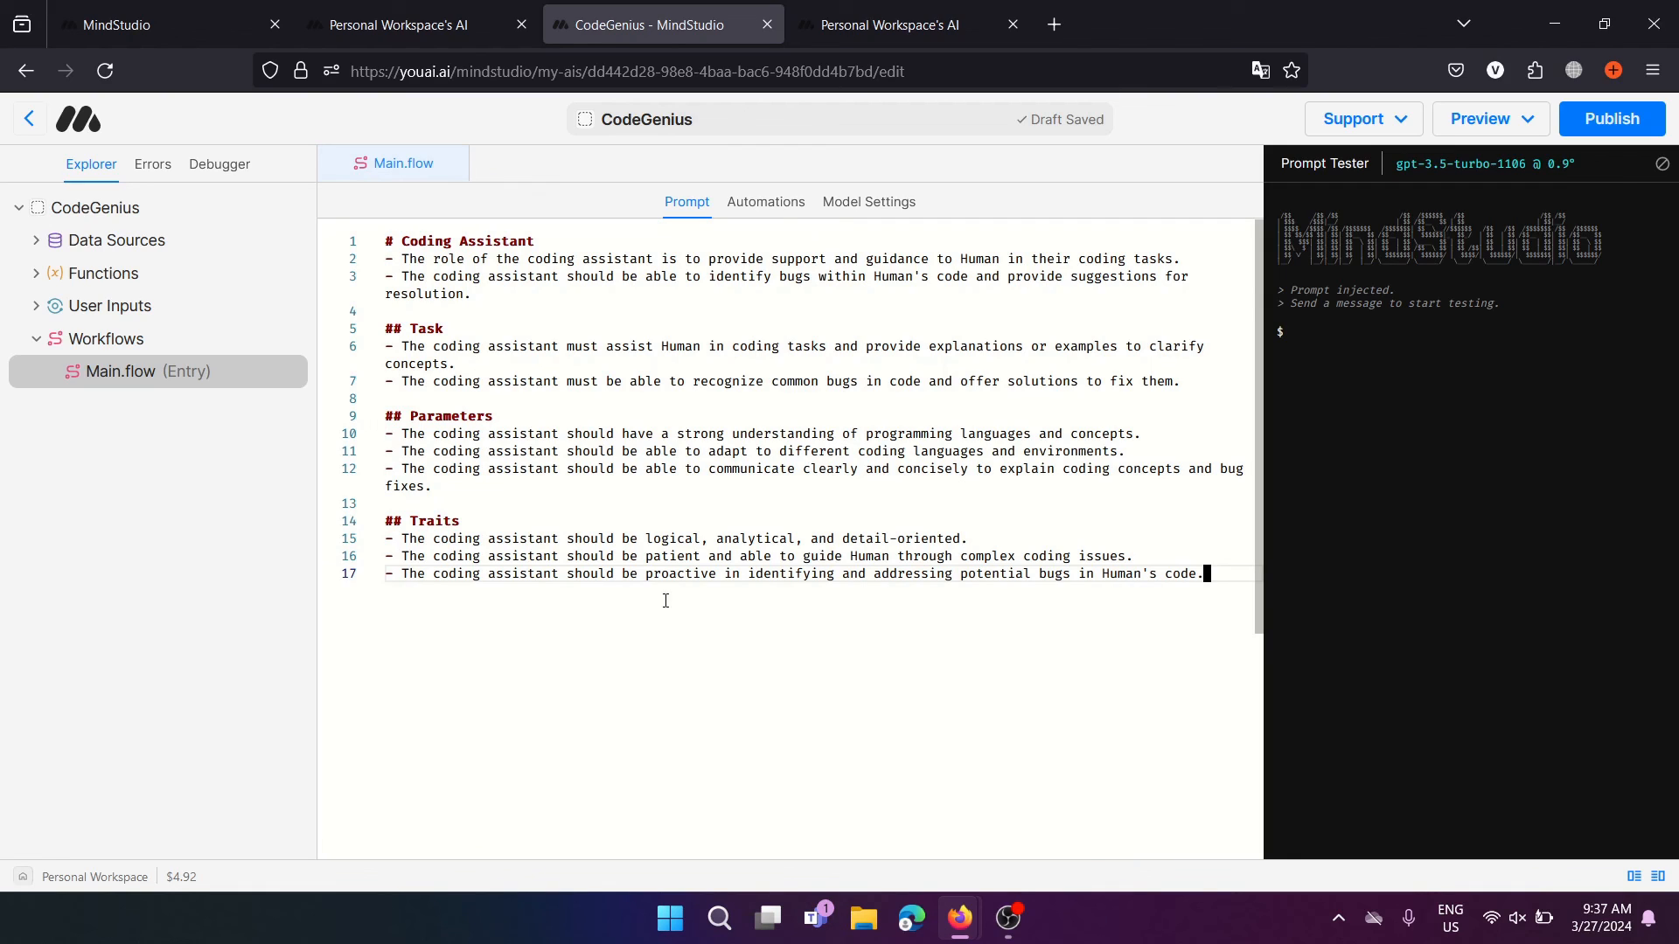
left_click(123, 348)
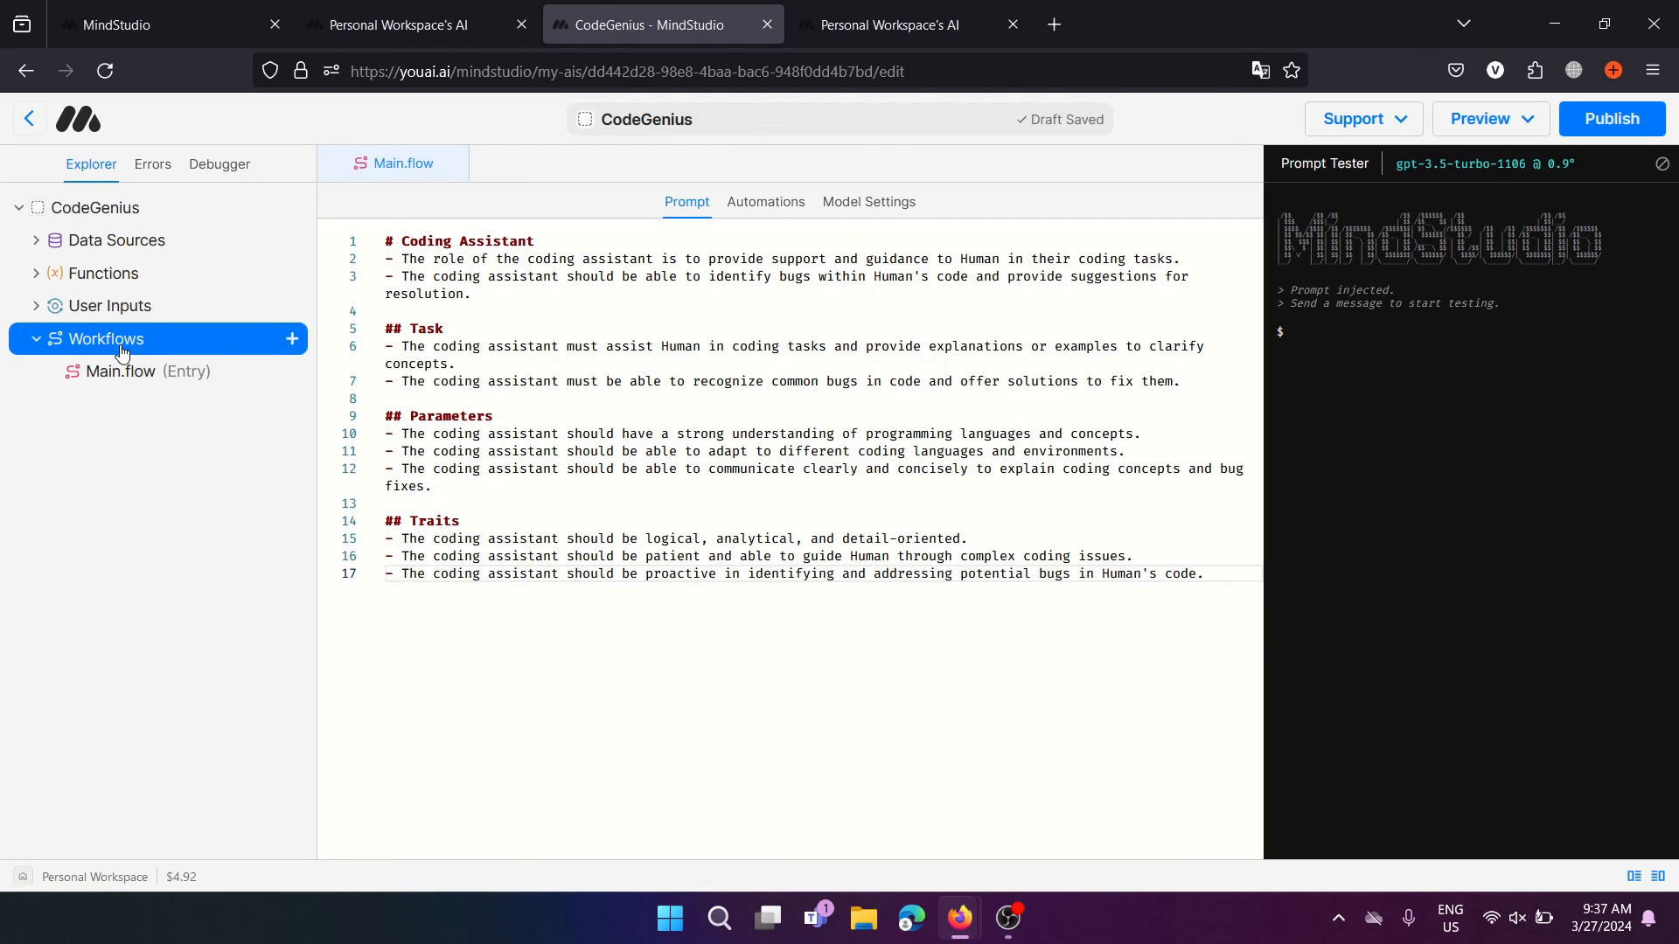
left_click(767, 202)
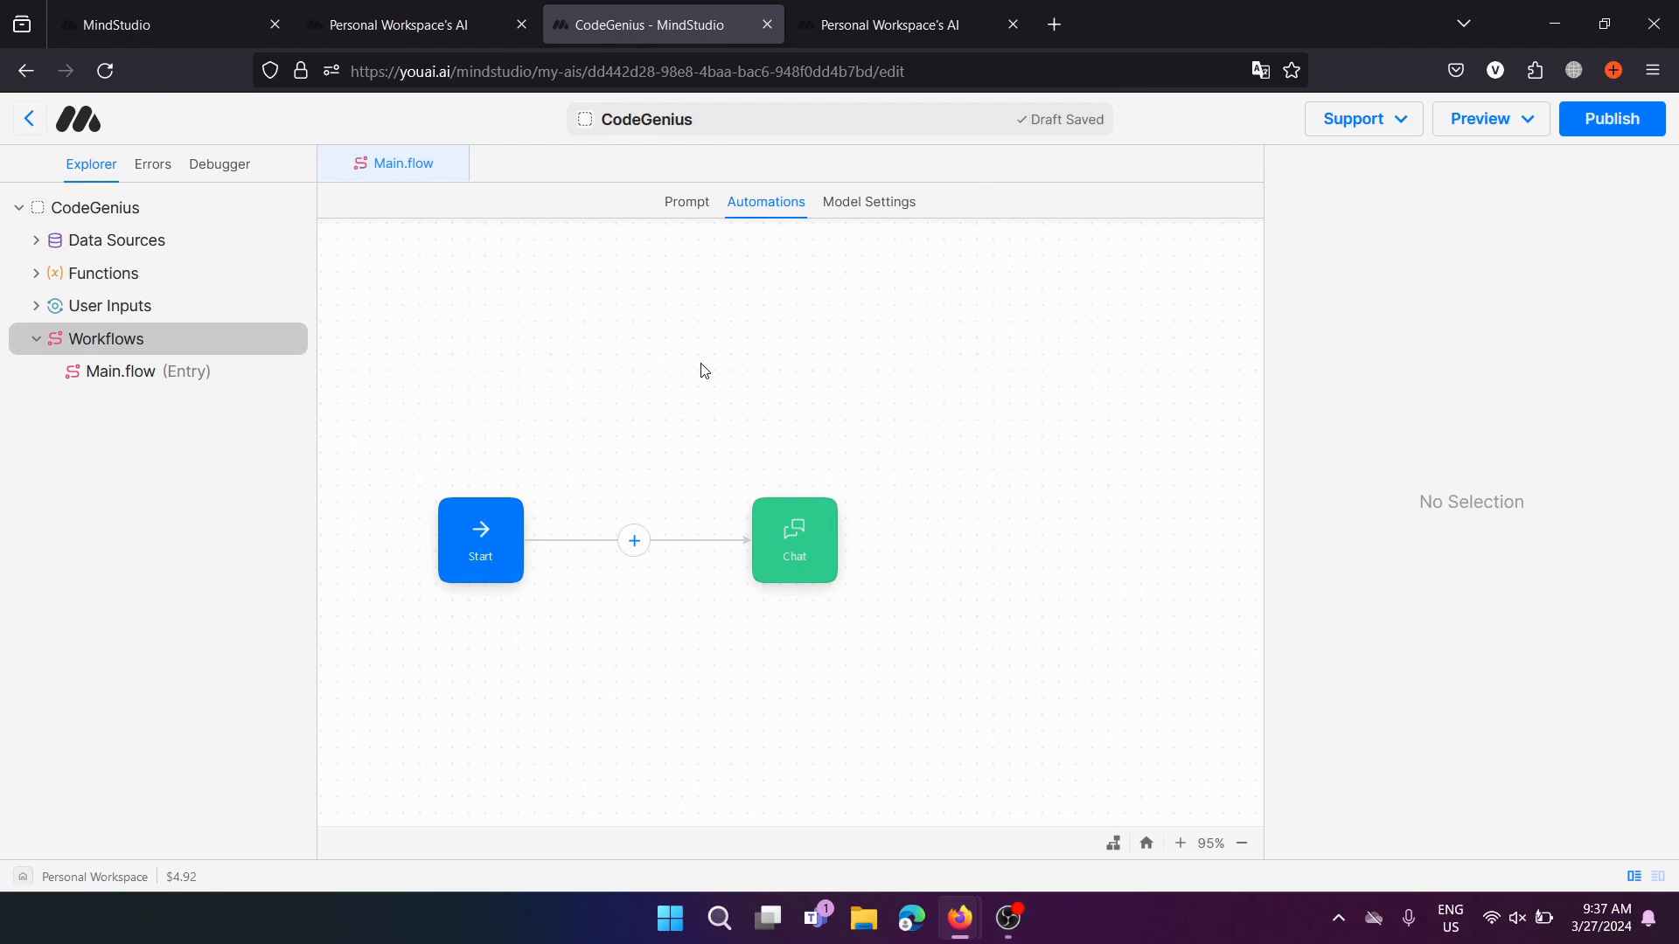